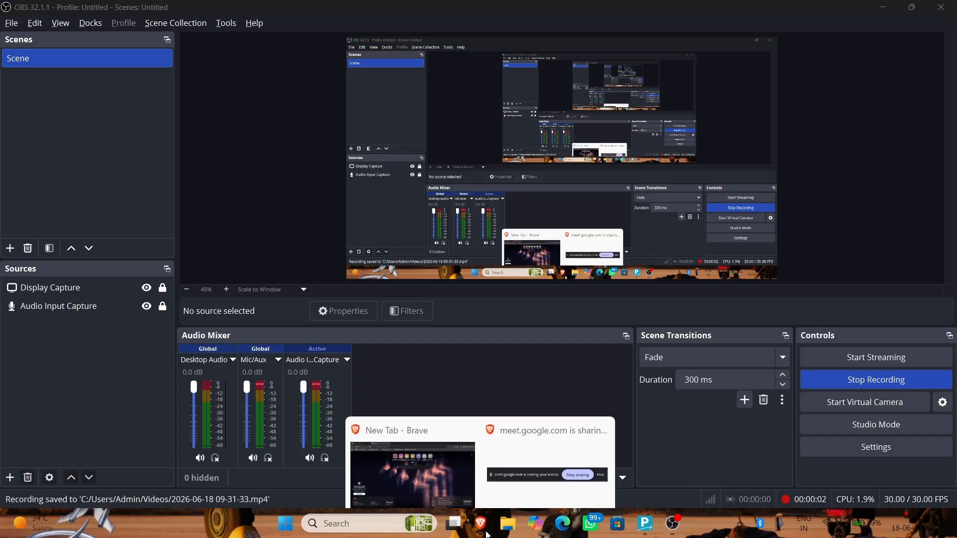
# Bring the Brave 'New Tab - Brave' window to the front from the taskbar
pyautogui.click(437, 438)
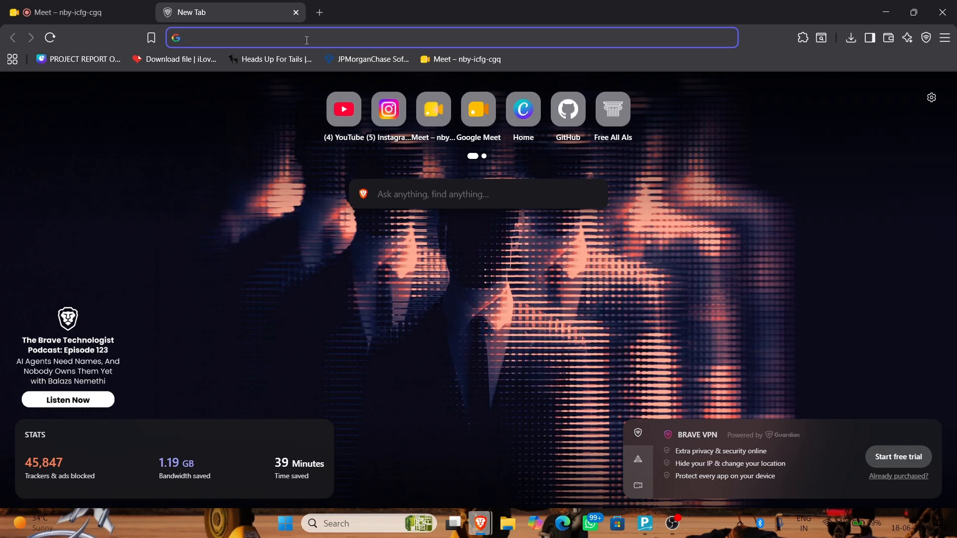
# Search Google for 'META BUSINESS SUITE' from Brave's address bar
pyautogui.write('META ')
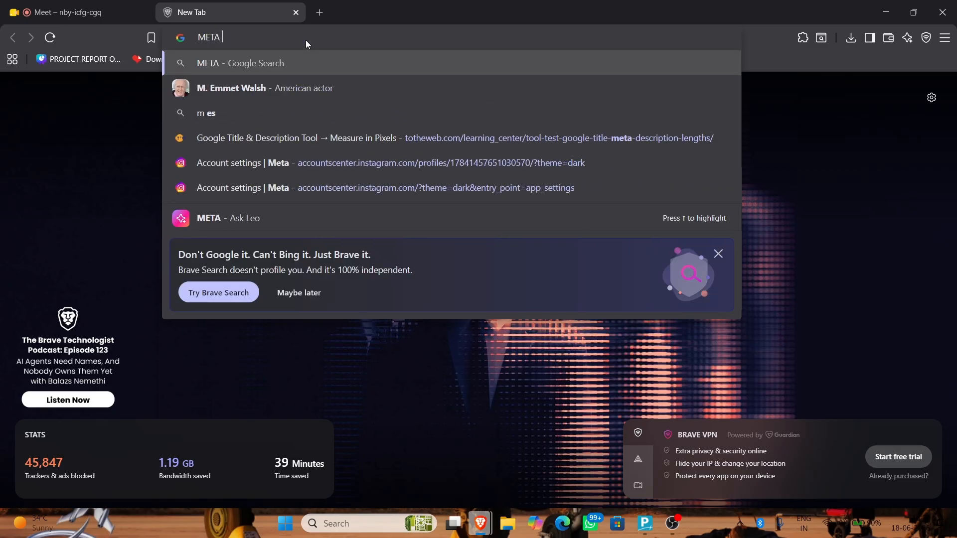
pyautogui.write('BUSINESS W')
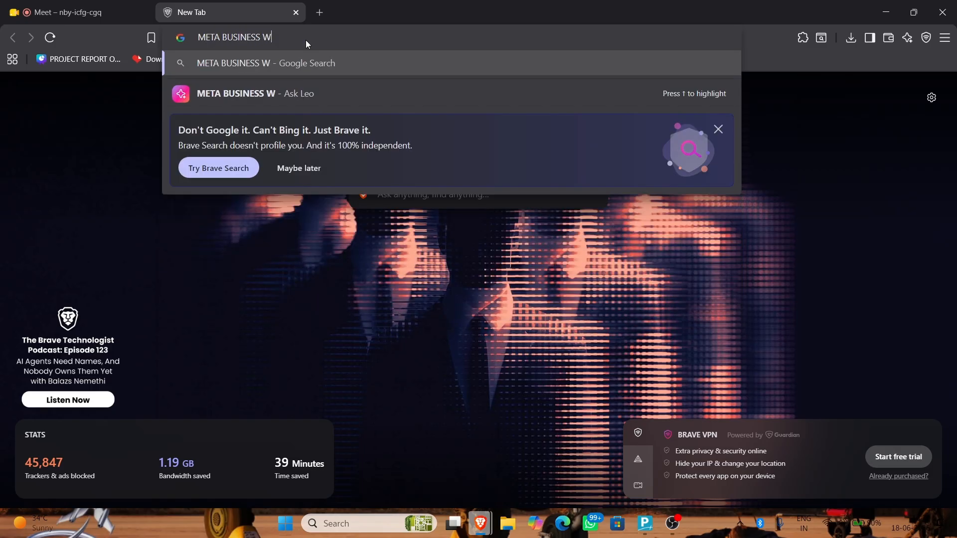
pyautogui.press('BackSpace')
pyautogui.write('SUITE')
pyautogui.press('Return')
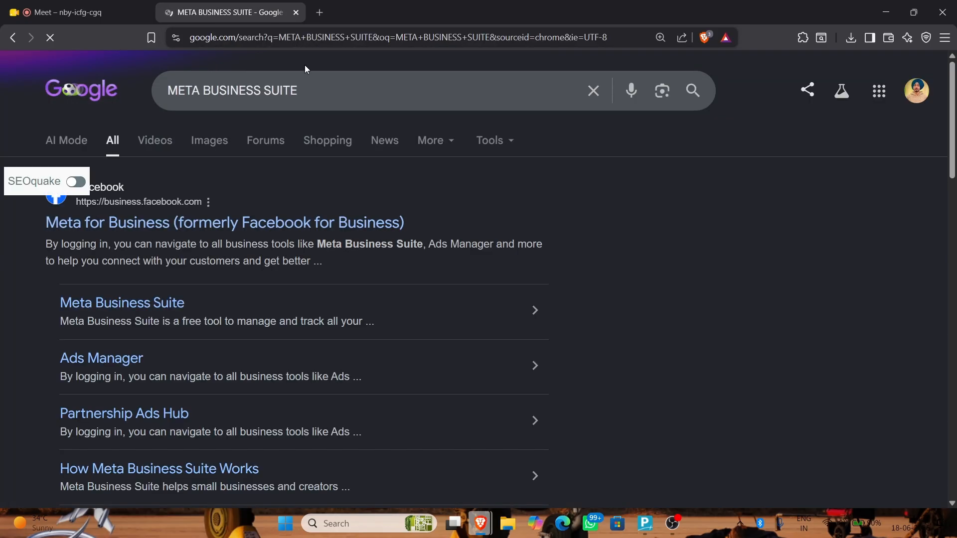
# Open the 'Meta for Business' search result to load the Tech Wealth Coach Business Suite Home
pyautogui.click(270, 222)
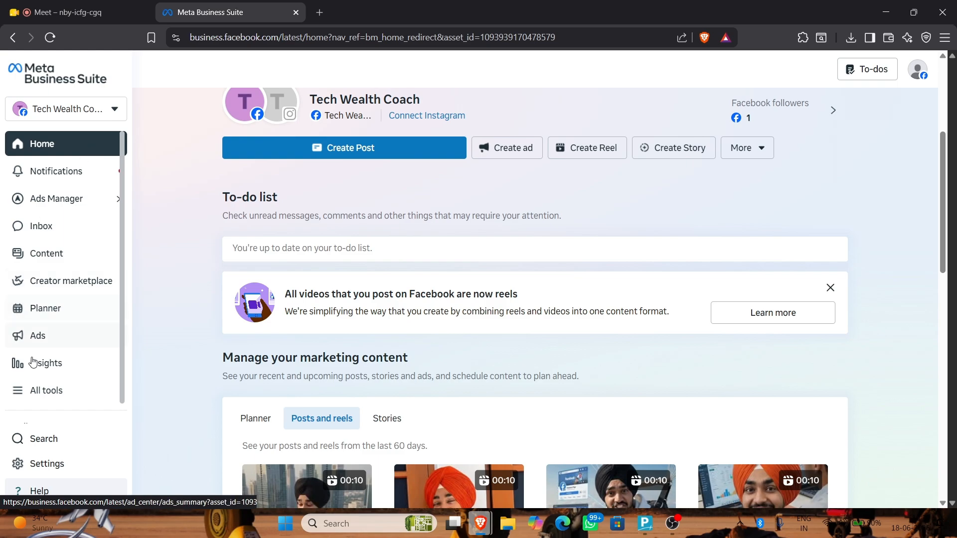
# Open Insights and dismiss the last-week-in-review popup
pyautogui.click(63, 360)
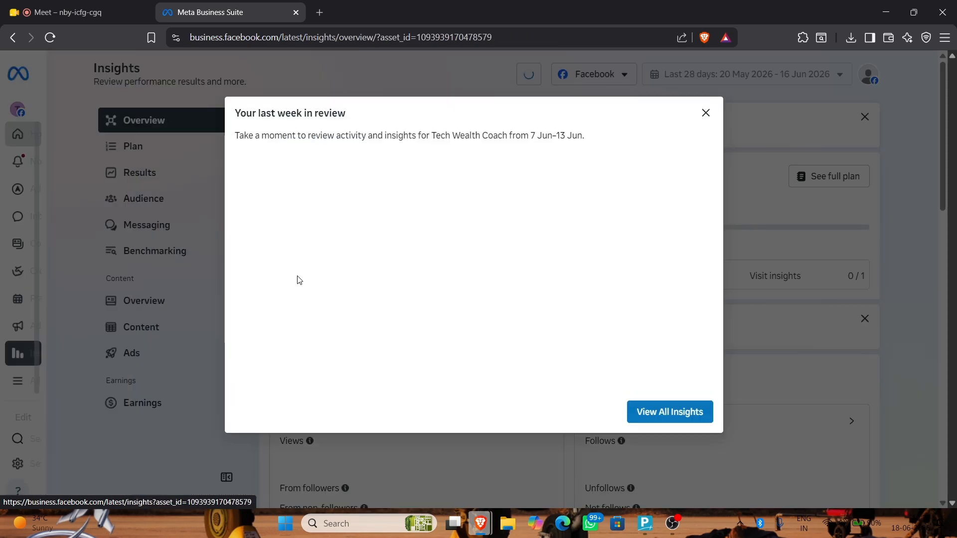
pyautogui.click(700, 411)
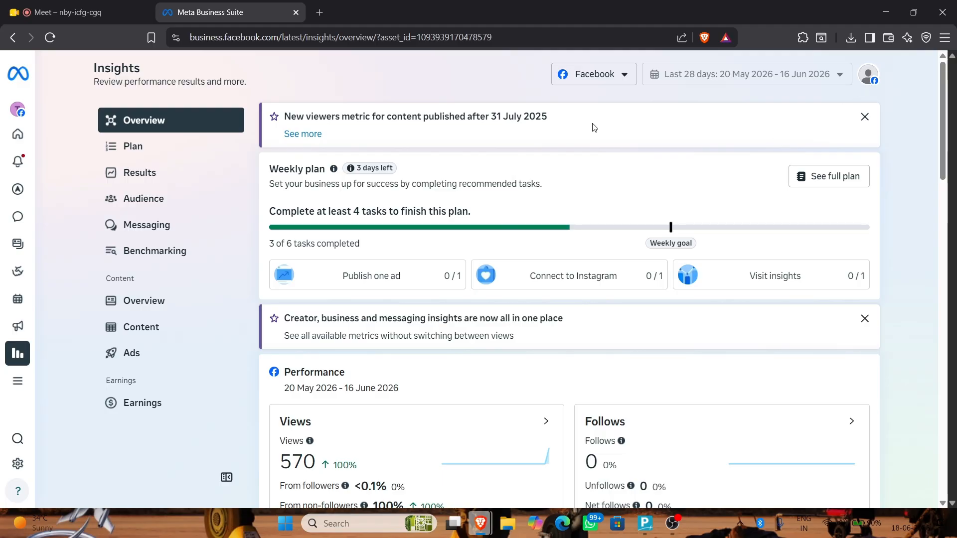
pyautogui.scroll(-1, 70, 126)
# Check the business asset list, return Home, then reopen Insights
pyautogui.click(65, 109)
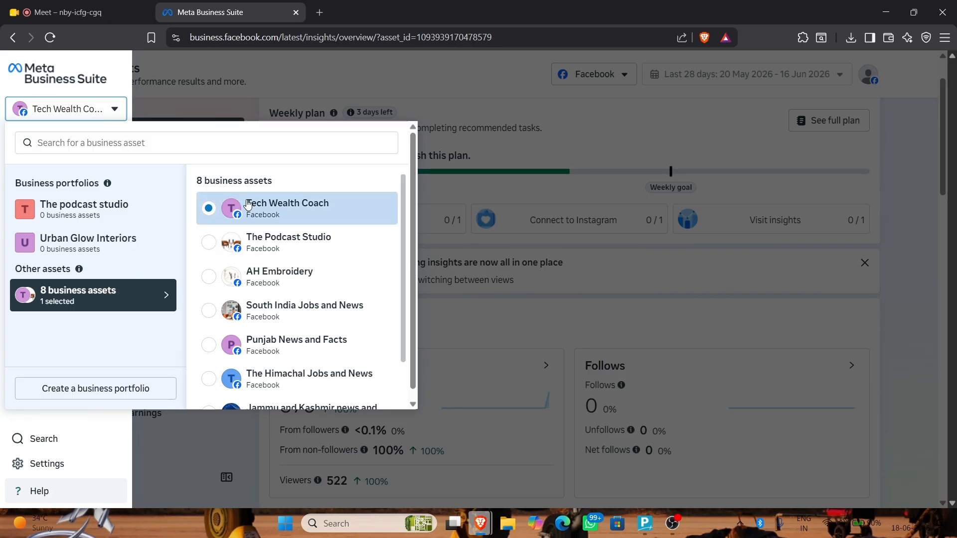
pyautogui.scroll(-2, 252, 313)
pyautogui.scroll(-1, 253, 315)
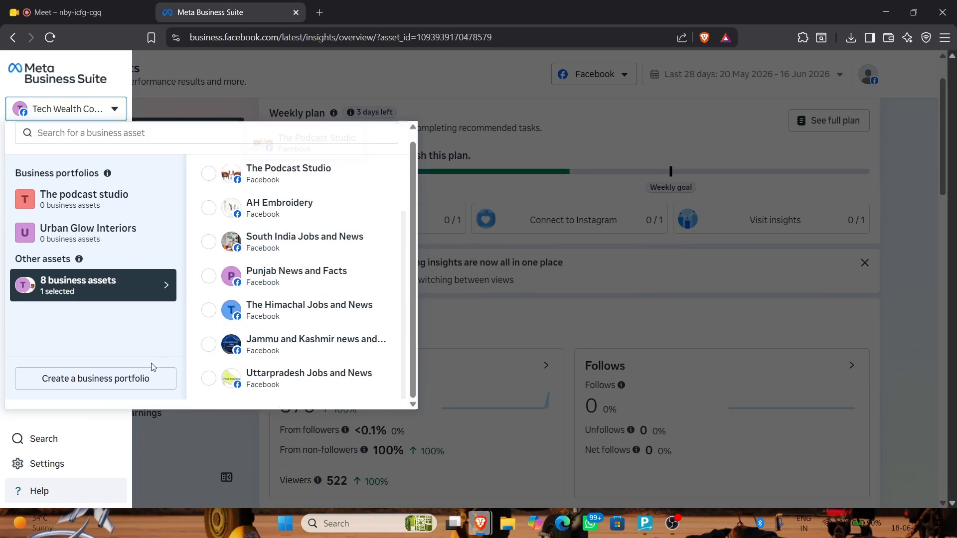
pyautogui.click(45, 74)
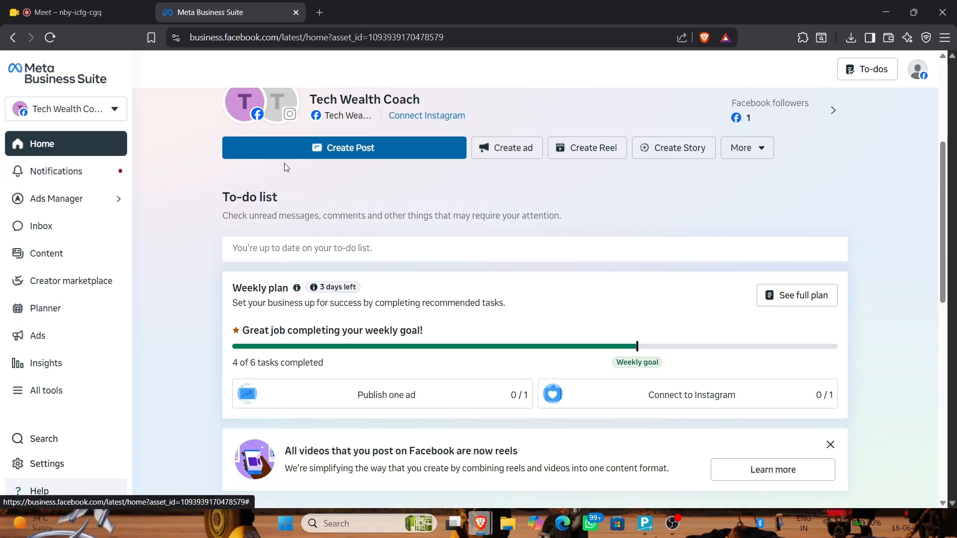
pyautogui.click(73, 367)
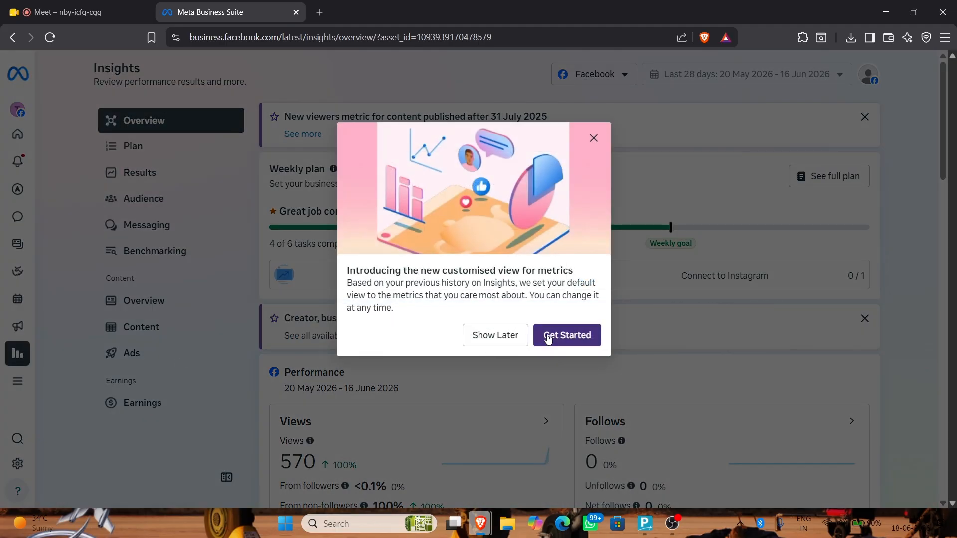
# Postpone the customised-view announcement with Show Later and point out the 570 Views figure
pyautogui.click(504, 336)
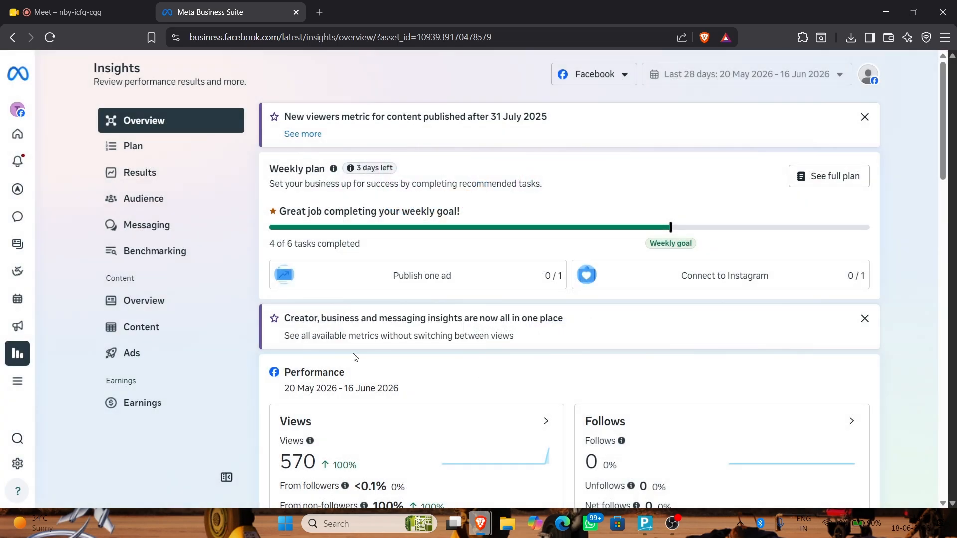
pyautogui.scroll(-3, 319, 334)
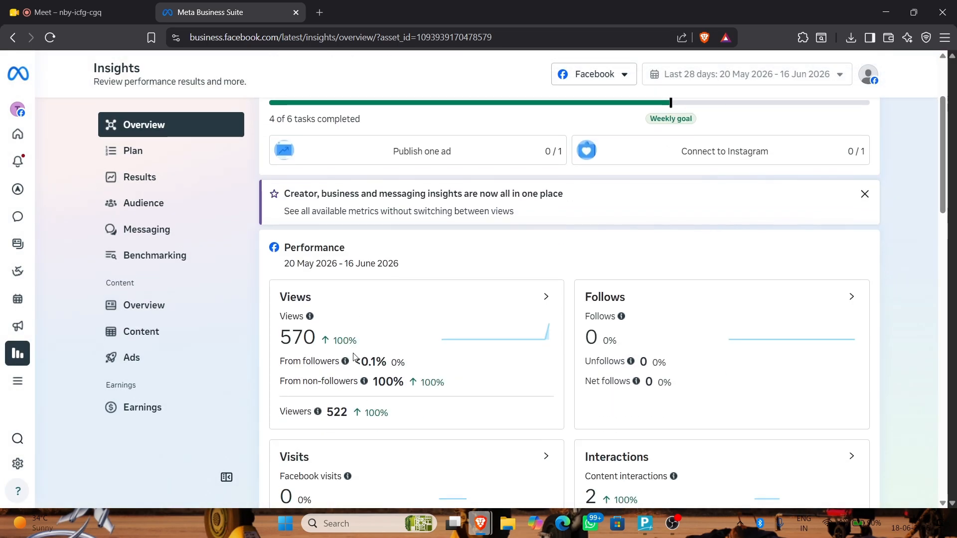
pyautogui.doubleClick(296, 341)
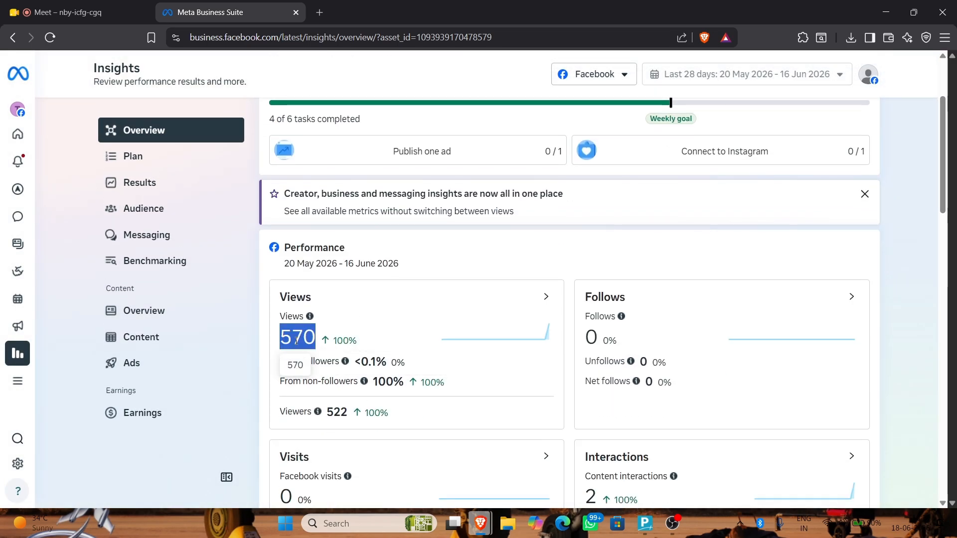
pyautogui.click(417, 268)
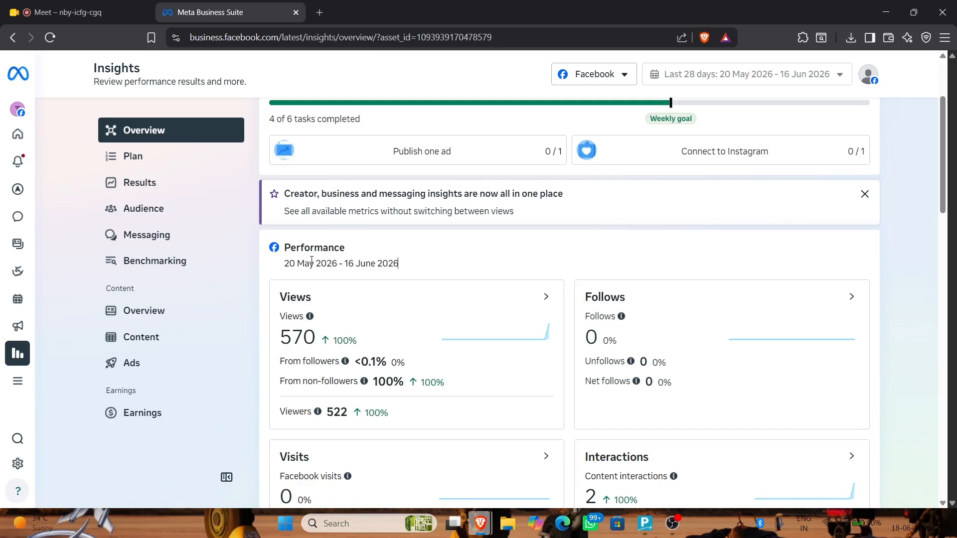
pyautogui.doubleClick(301, 336)
pyautogui.click(403, 278)
# Point out the 0% From followers change and the Facebook visits figure of 0
pyautogui.scroll(-3, 408, 276)
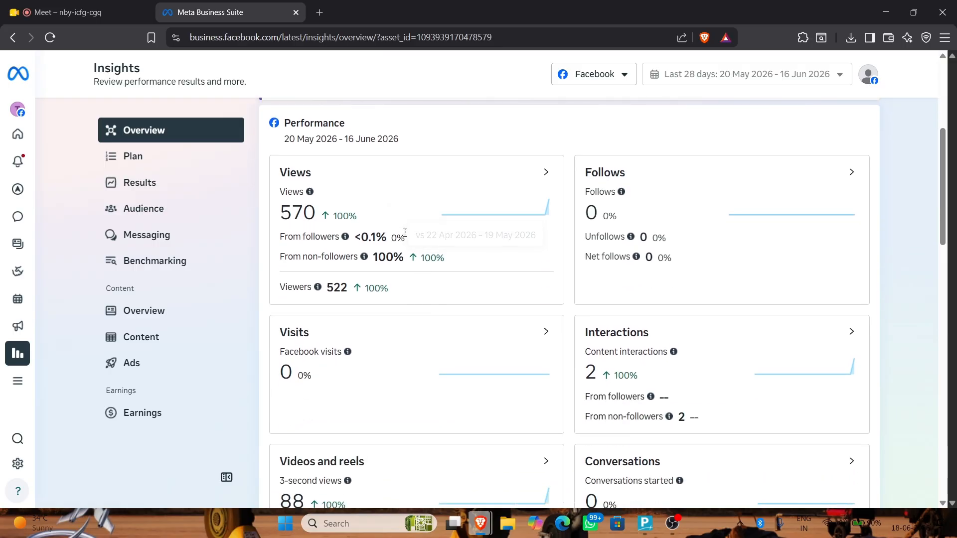
pyautogui.doubleClick(395, 238)
pyautogui.scroll(-2, 372, 309)
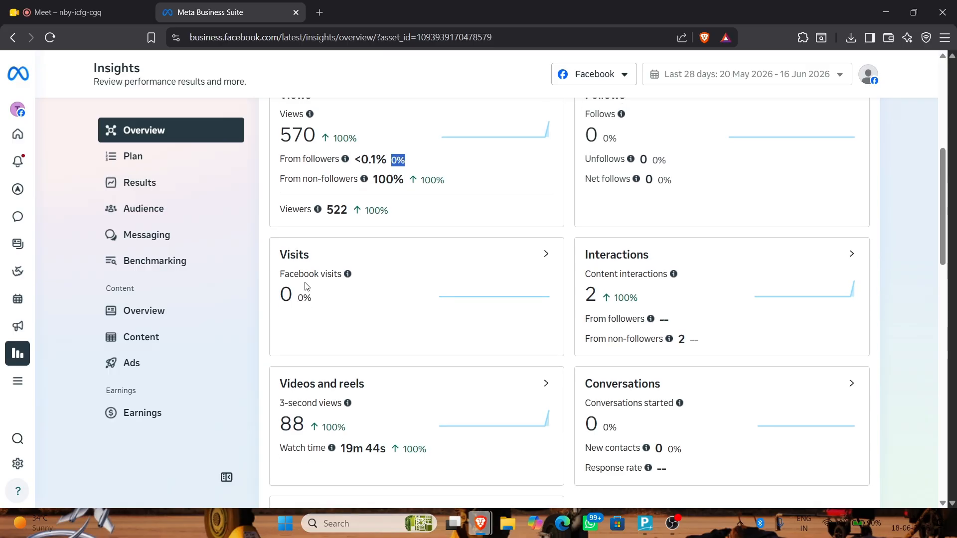
pyautogui.click(304, 275)
pyautogui.scroll(-1, 304, 275)
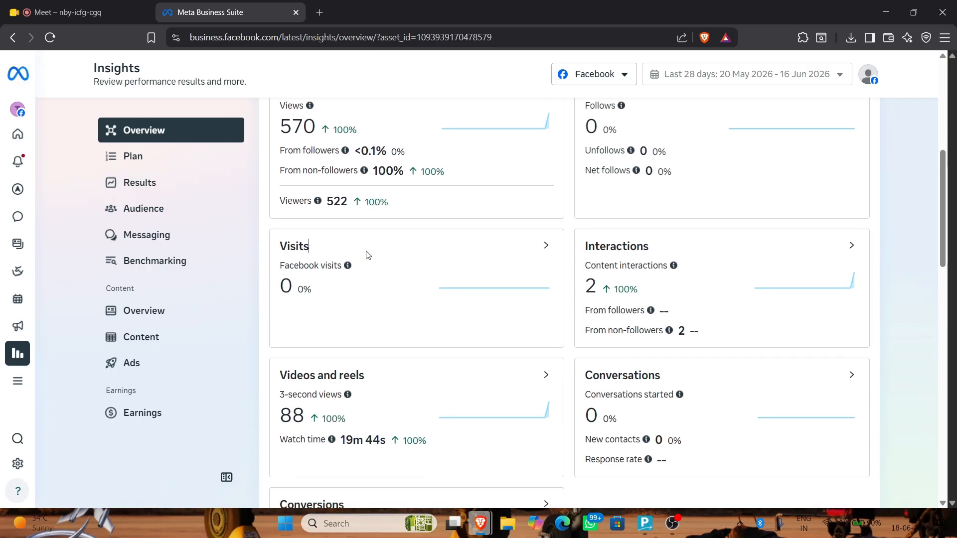
pyautogui.moveTo(269, 281); pyautogui.dragTo(310, 289)
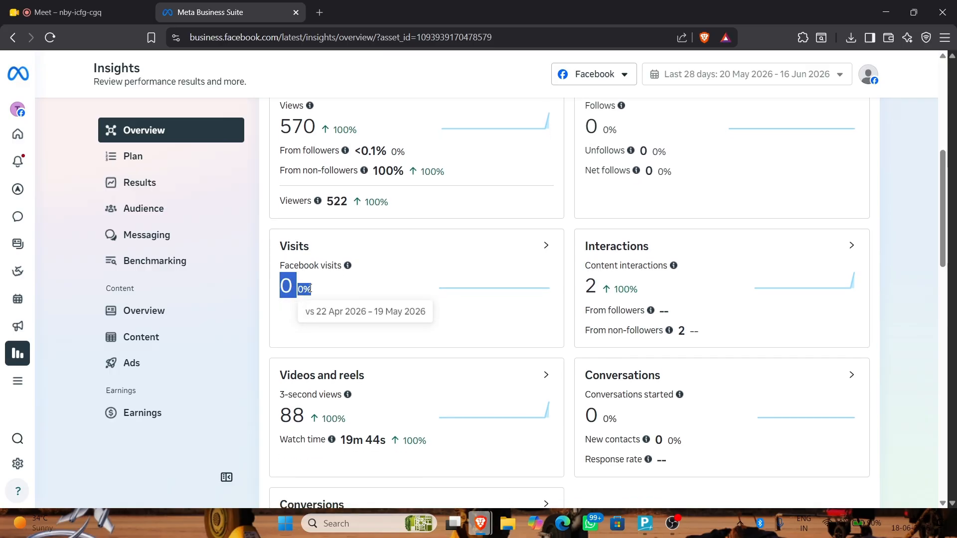
pyautogui.click(607, 282)
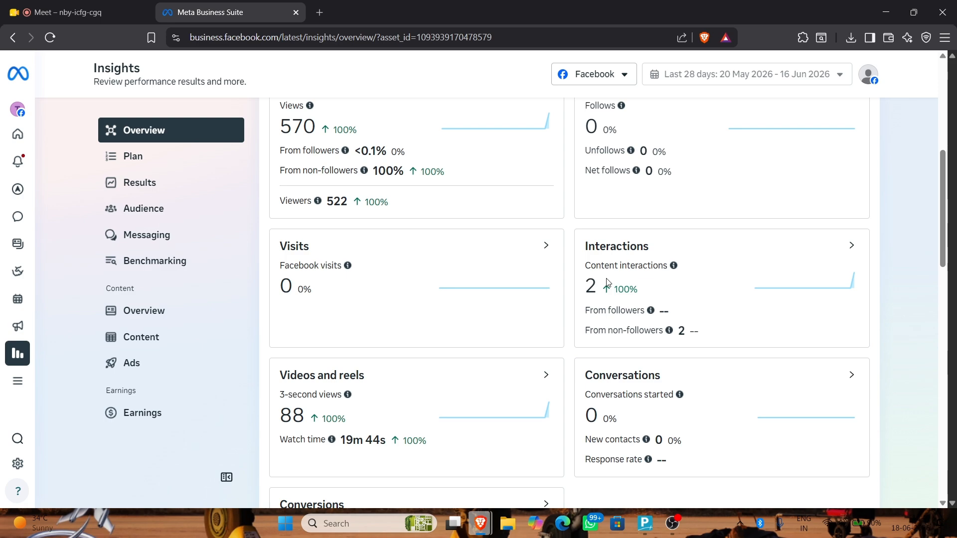
pyautogui.scroll(1, 607, 282)
pyautogui.scroll(-3, 609, 282)
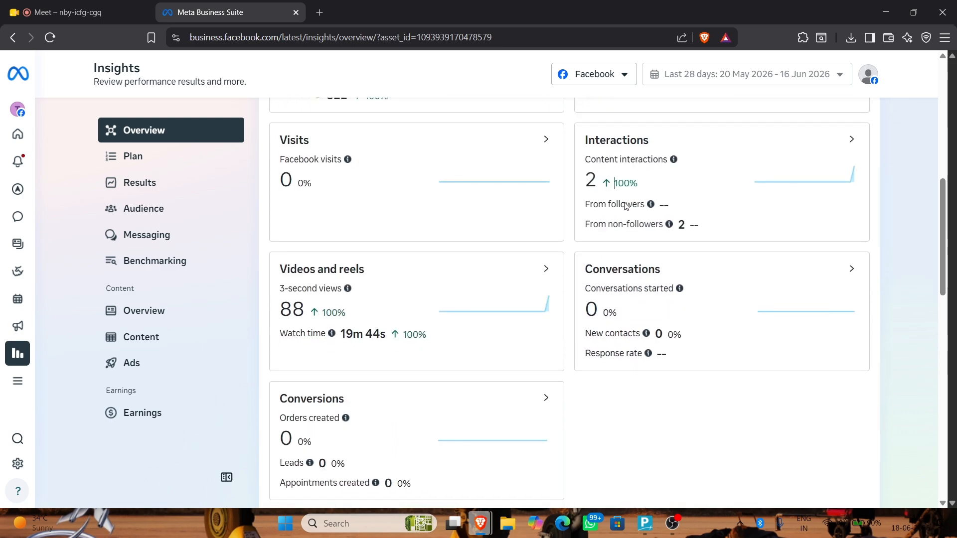
# Point out the Videos and reels card's 88 3-second views and the Conversations card
pyautogui.moveTo(279, 265); pyautogui.dragTo(327, 306)
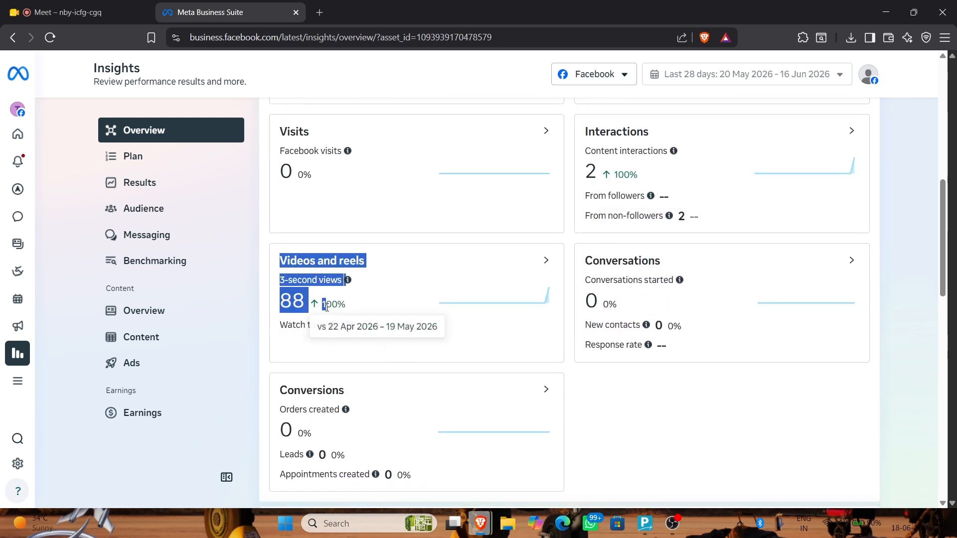
pyautogui.click(278, 245)
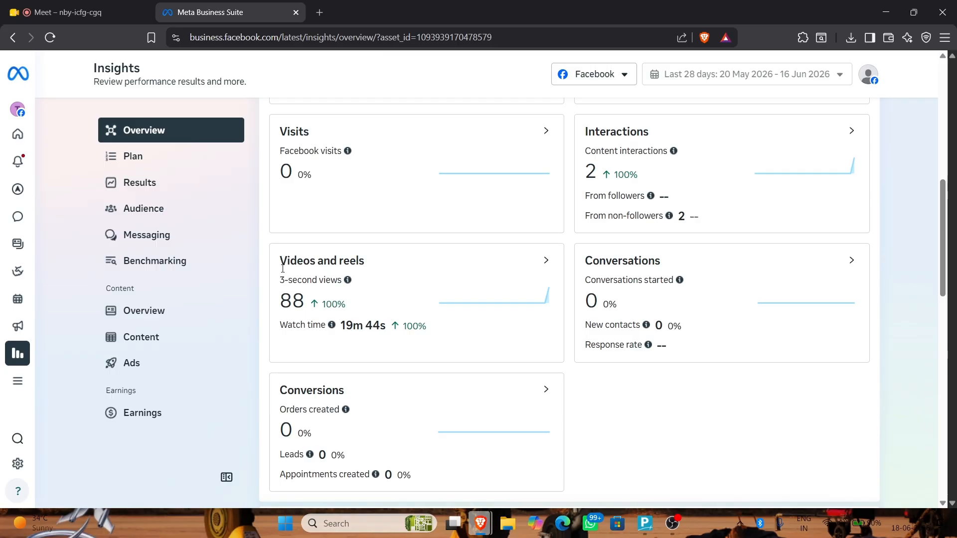
pyautogui.doubleClick(292, 297)
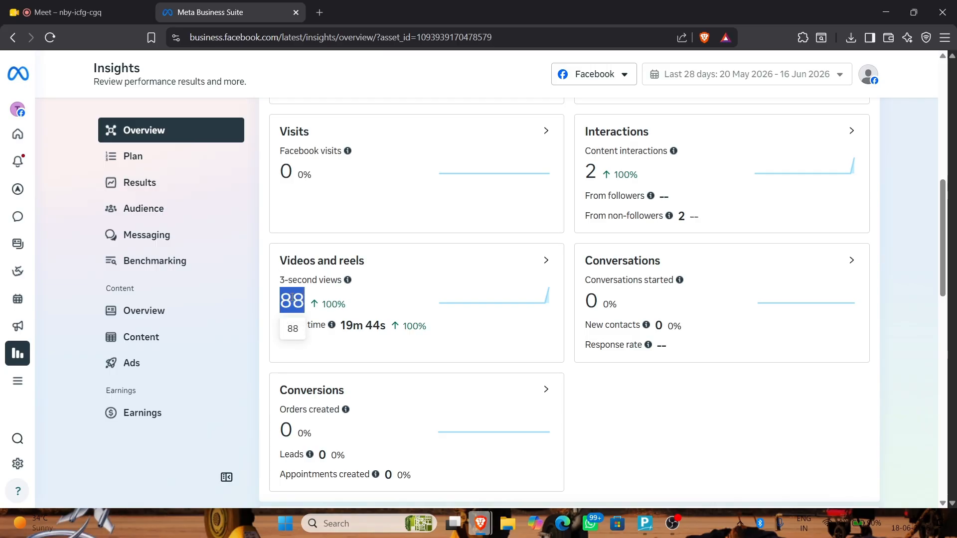
pyautogui.click(280, 257)
pyautogui.doubleClick(293, 306)
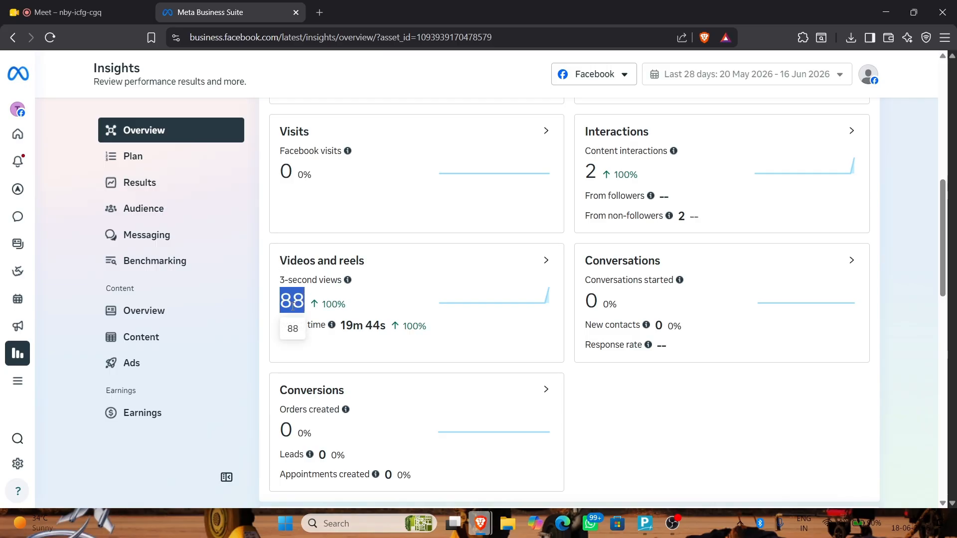
pyautogui.click(371, 312)
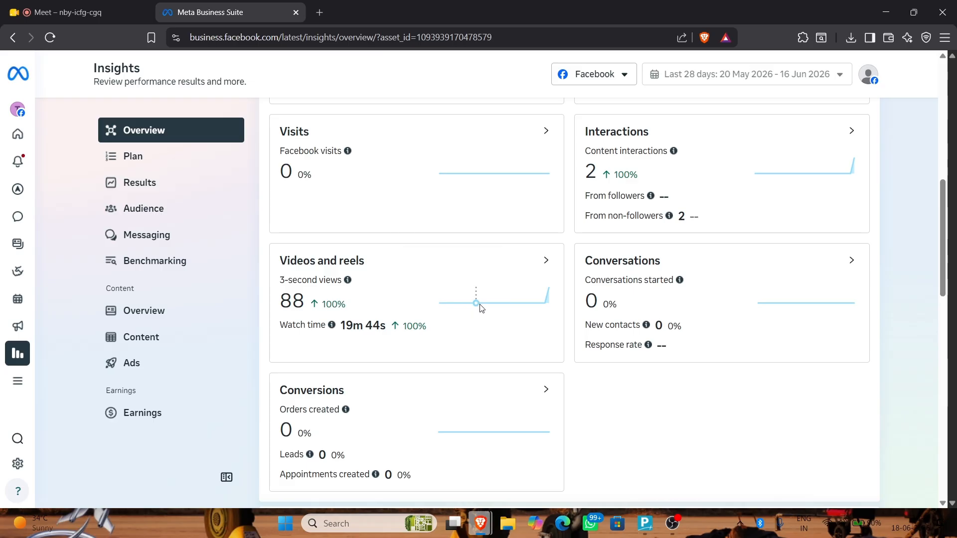
pyautogui.doubleClick(641, 263)
pyautogui.click(646, 285)
pyautogui.scroll(-6, 506, 331)
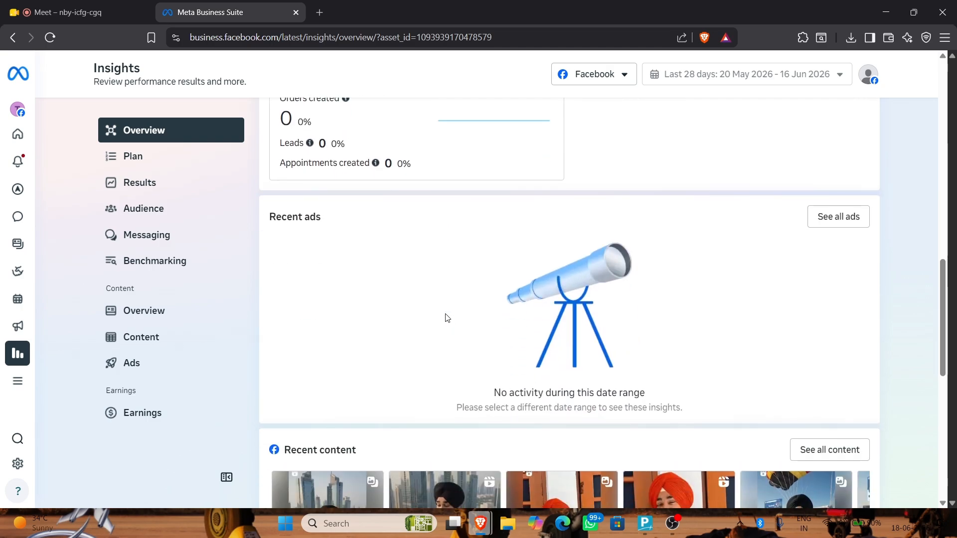
pyautogui.scroll(2, 438, 281)
pyautogui.scroll(3, 576, 266)
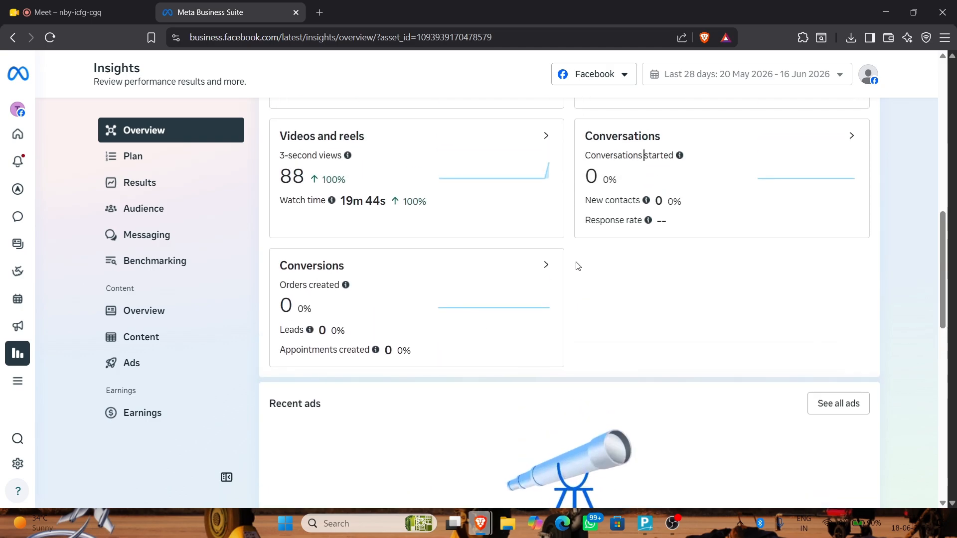
pyautogui.scroll(-4, 515, 360)
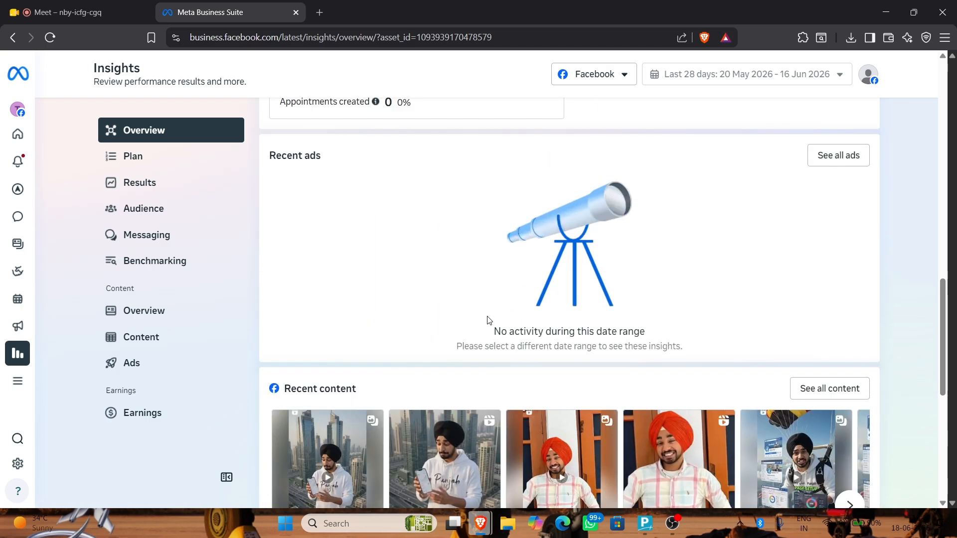
pyautogui.scroll(14, 487, 320)
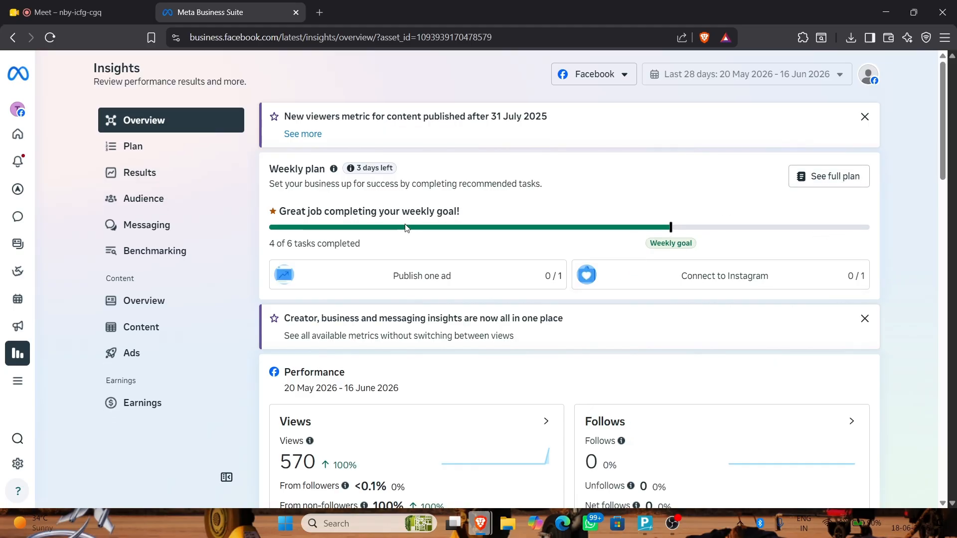
pyautogui.click(846, 179)
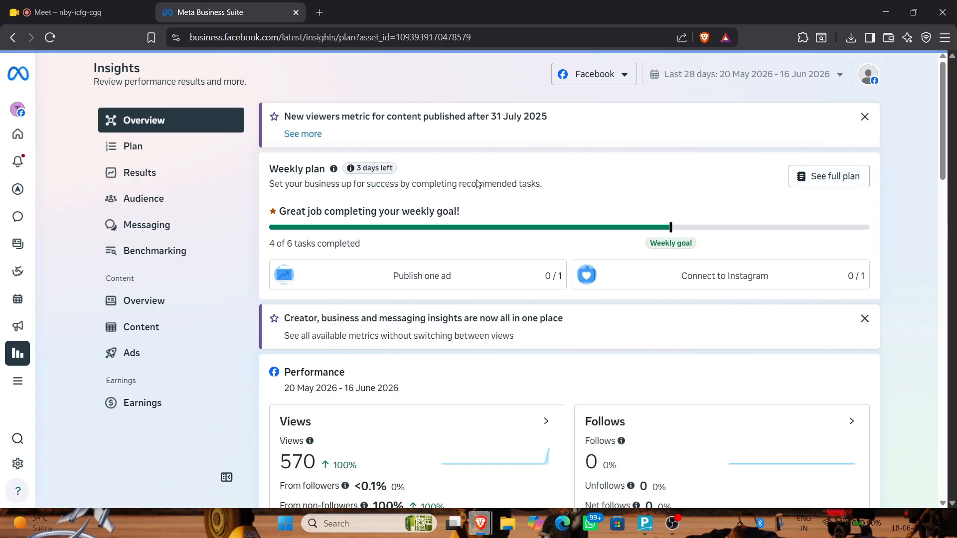
pyautogui.scroll(-1, 383, 234)
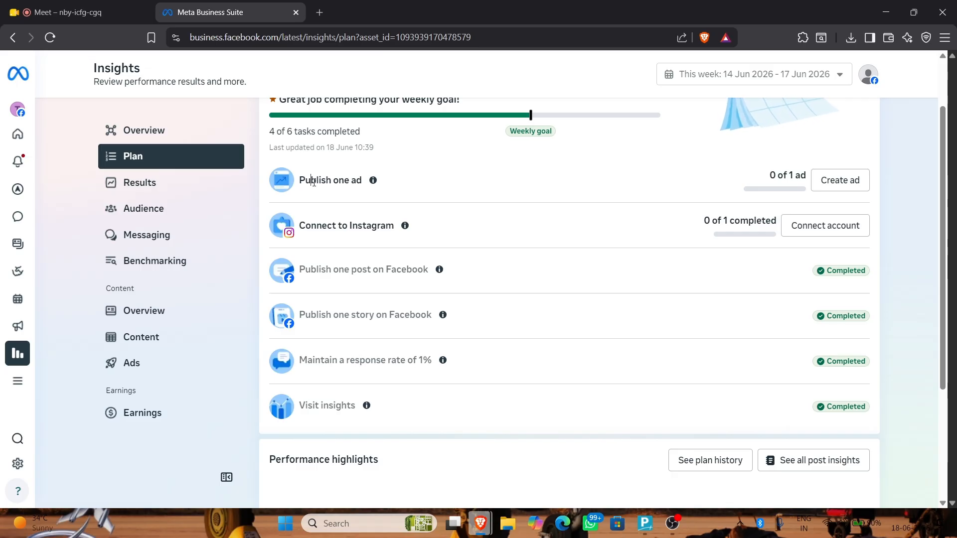
pyautogui.click(336, 225)
pyautogui.scroll(2, 335, 225)
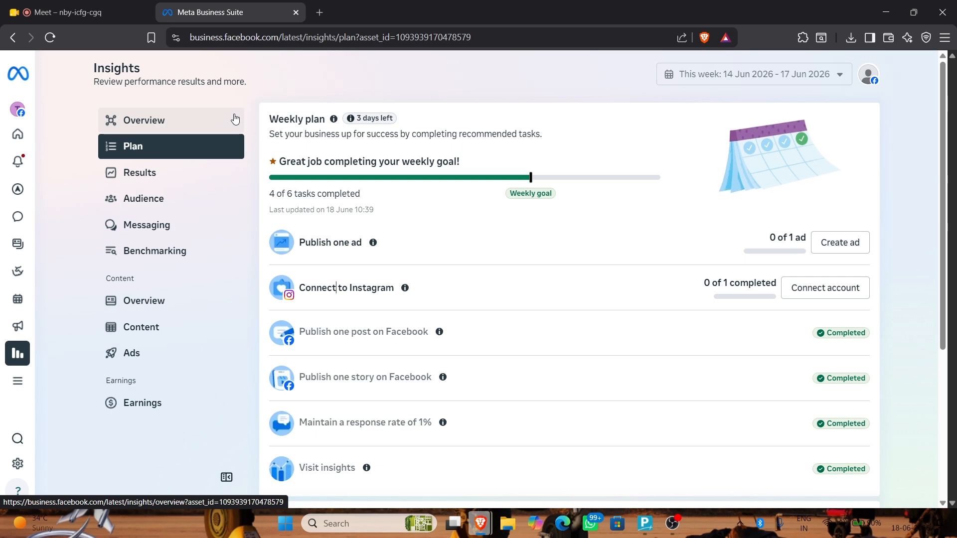
pyautogui.rightClick(235, 119)
# Open the Results page and scroll through the Views, Viewers, Content interactions and Link clicks charts
pyautogui.click(132, 175)
pyautogui.click(133, 174)
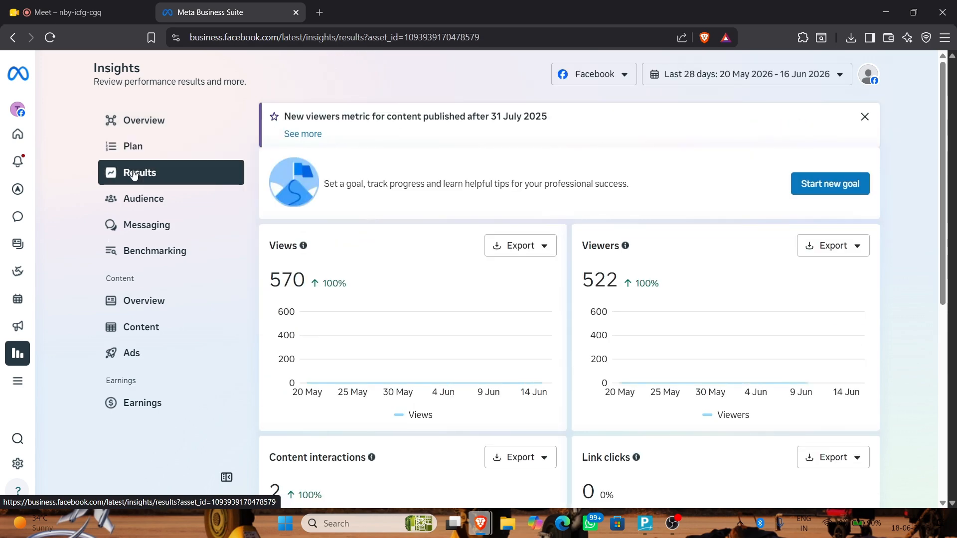
pyautogui.scroll(-1, 419, 175)
pyautogui.scroll(-6, 334, 317)
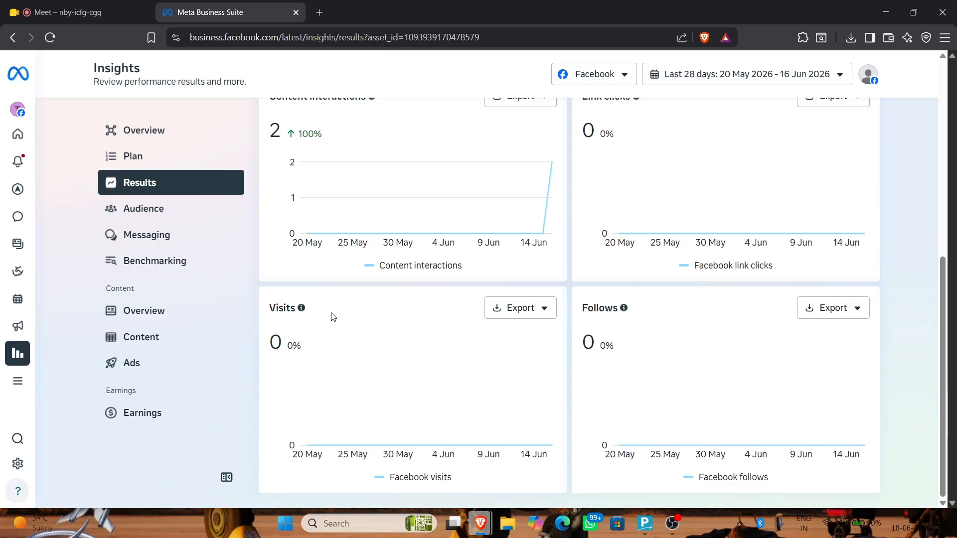
pyautogui.scroll(5, 634, 294)
pyautogui.scroll(1, 599, 383)
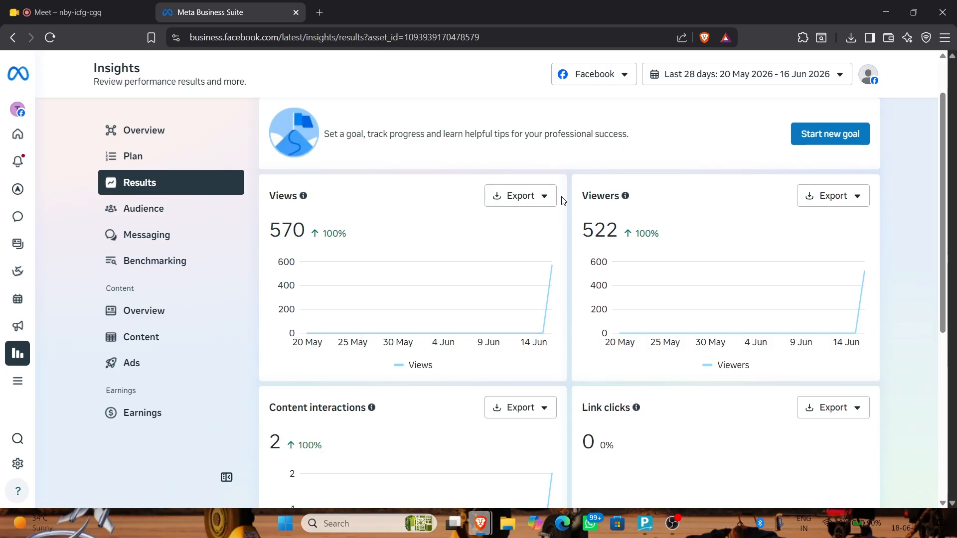
pyautogui.scroll(-1, 306, 231)
# Open Audience insights and switch to the Potential audience breakdown
pyautogui.click(149, 202)
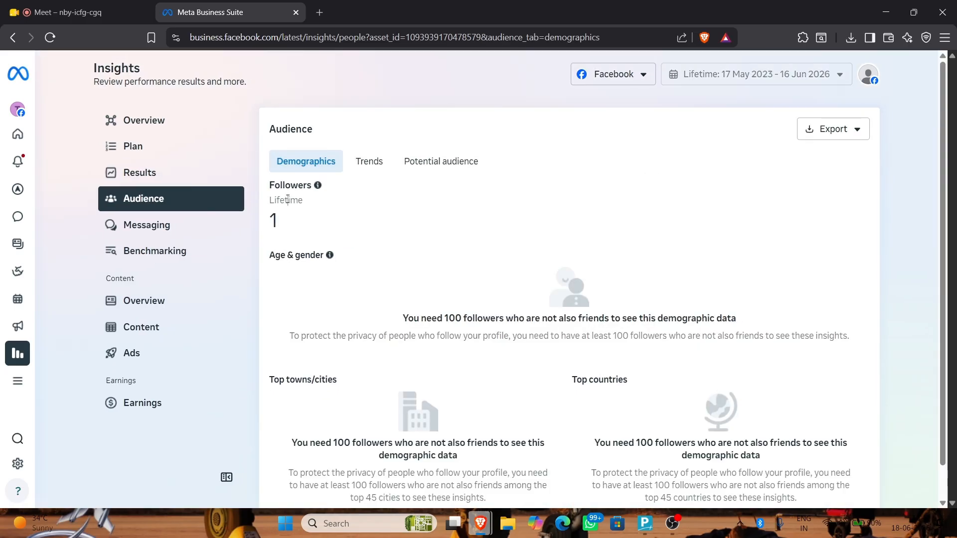
pyautogui.scroll(-1, 288, 201)
pyautogui.click(380, 128)
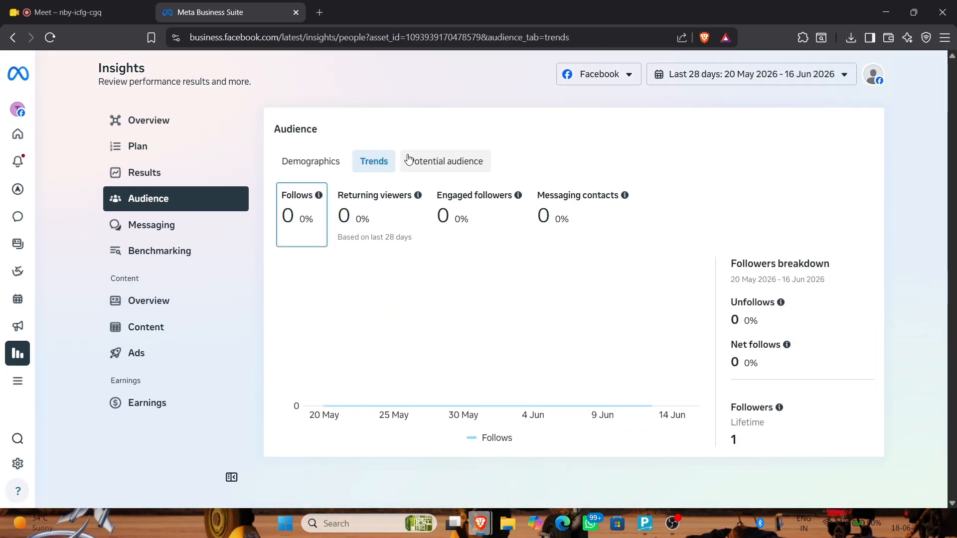
pyautogui.click(408, 159)
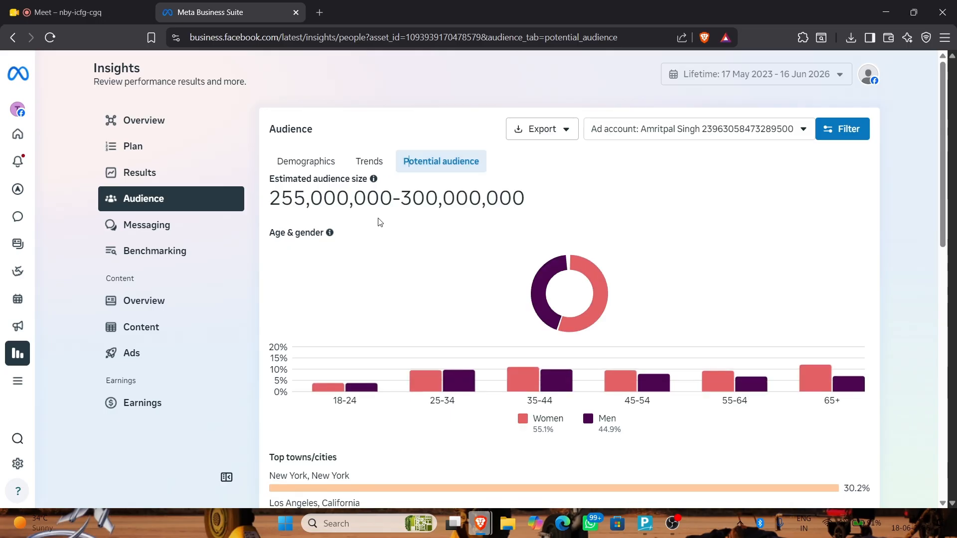
# Point out the 255,000,000–300,000,000 estimated audience and review the age, gender, city and country charts
pyautogui.moveTo(278, 193); pyautogui.dragTo(534, 211)
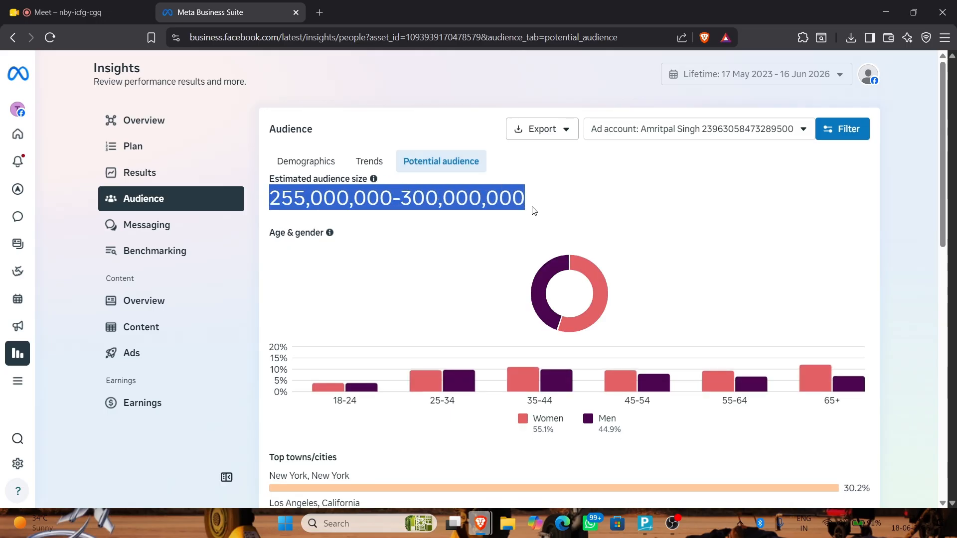
pyautogui.click(466, 192)
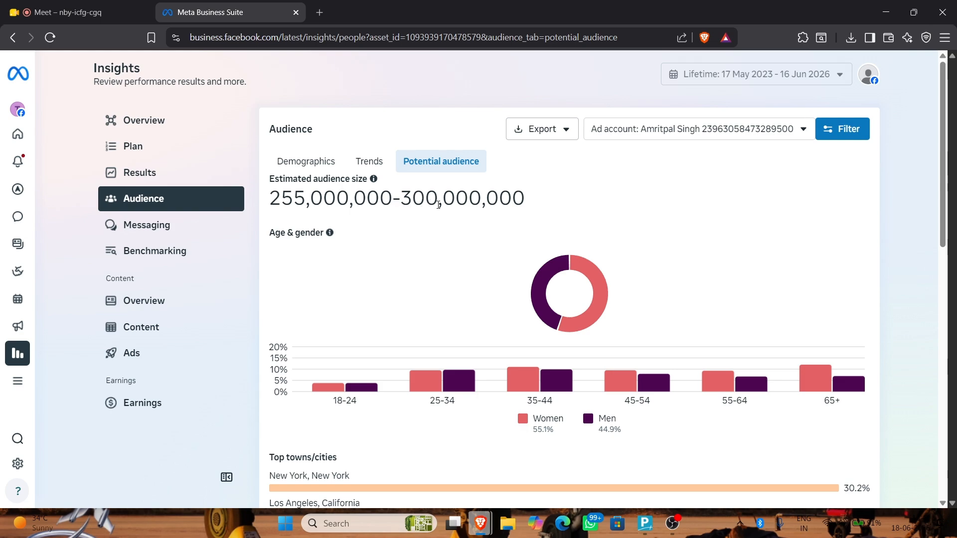
pyautogui.scroll(-2, 472, 253)
pyautogui.moveTo(473, 253)
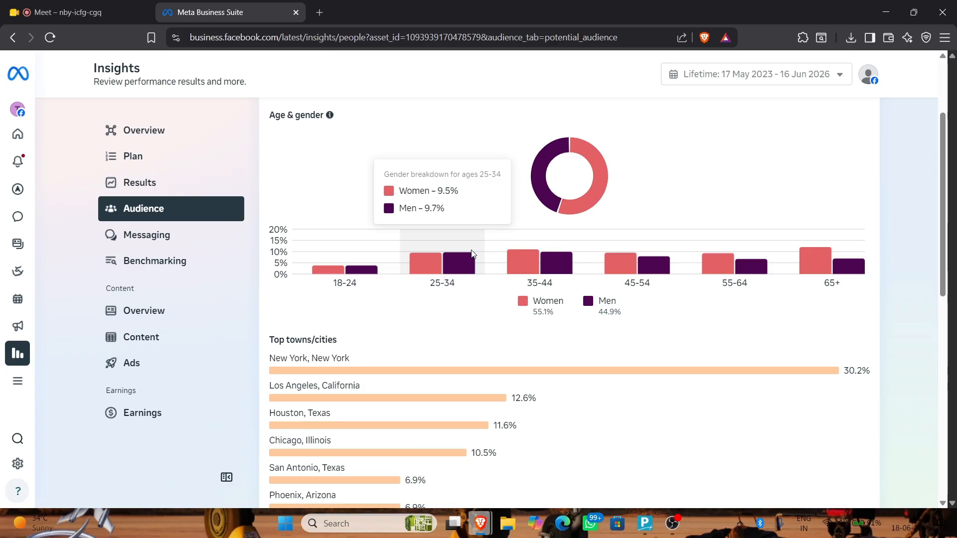
pyautogui.scroll(-1, 419, 348)
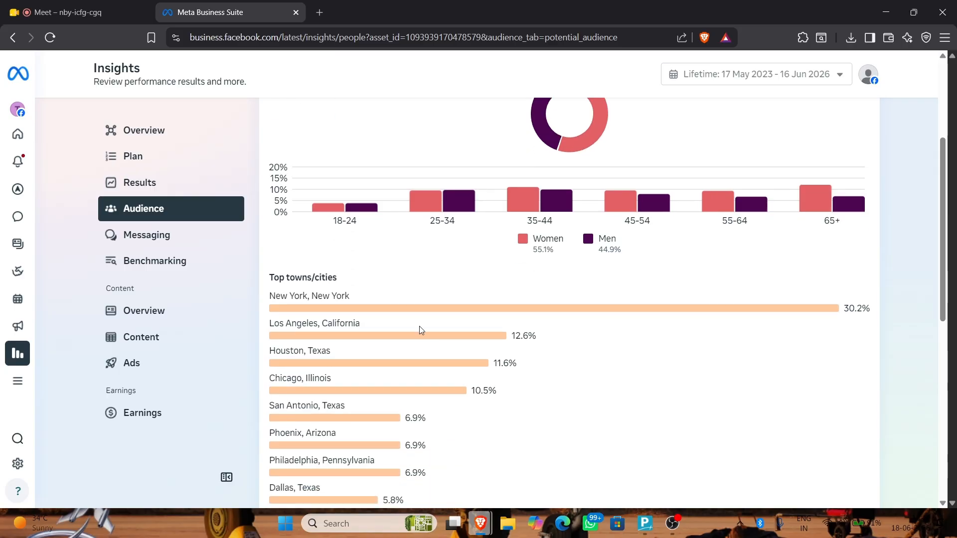
pyautogui.scroll(-5, 419, 326)
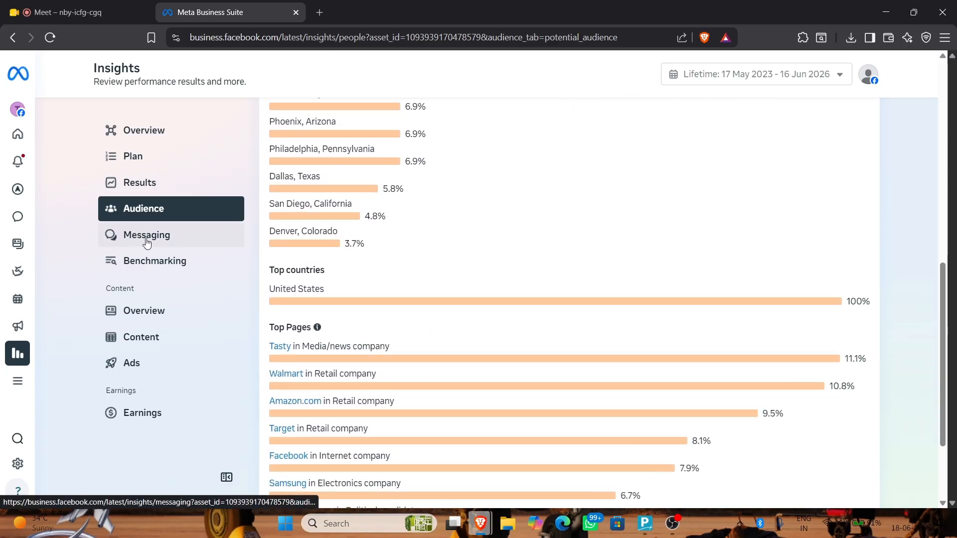
# Review the Messaging, Ads and Earnings insights pages
pyautogui.click(144, 238)
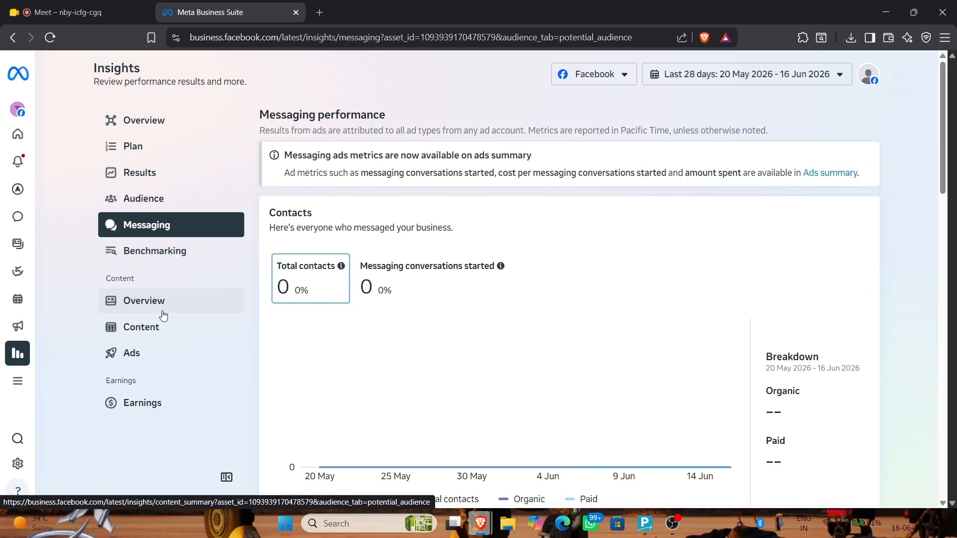
pyautogui.click(152, 355)
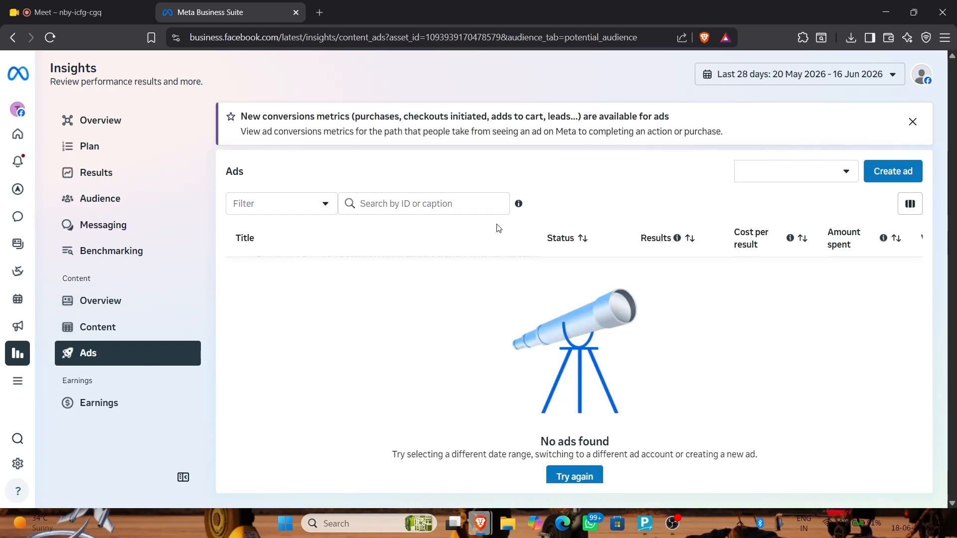
pyautogui.click(90, 402)
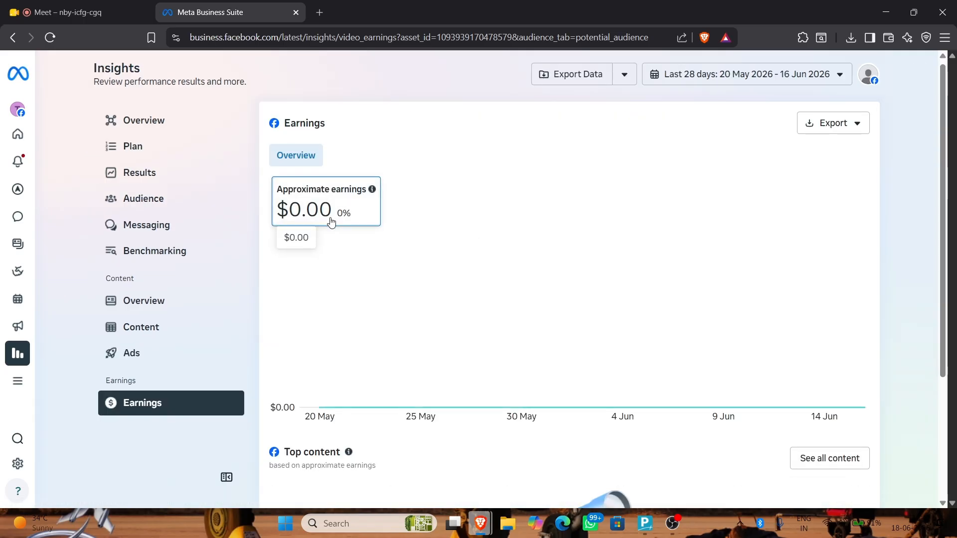
pyautogui.scroll(-2, 565, 336)
pyautogui.scroll(2, 579, 157)
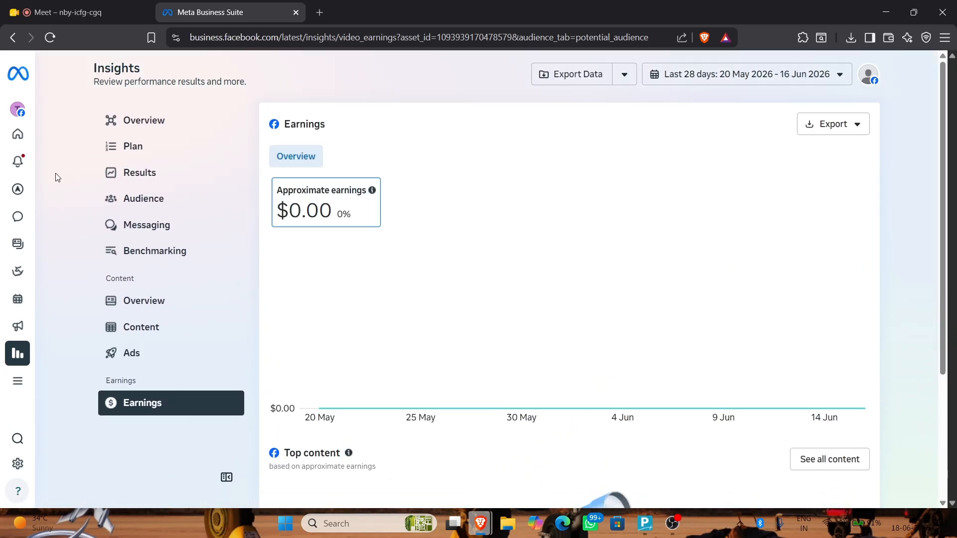
# Open Ads Manager's Campaigns list from the left rail flyout
pyautogui.moveTo(22, 218)
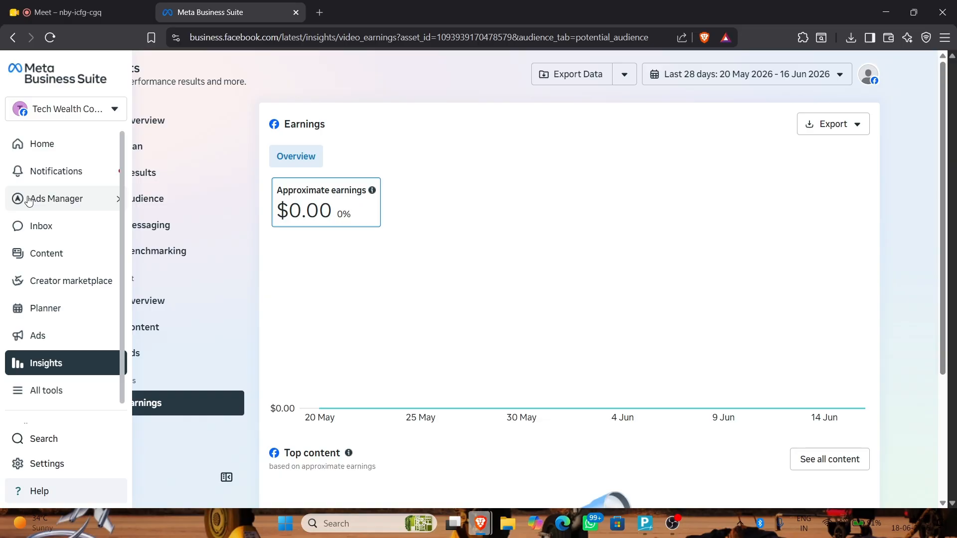
pyautogui.moveTo(29, 200)
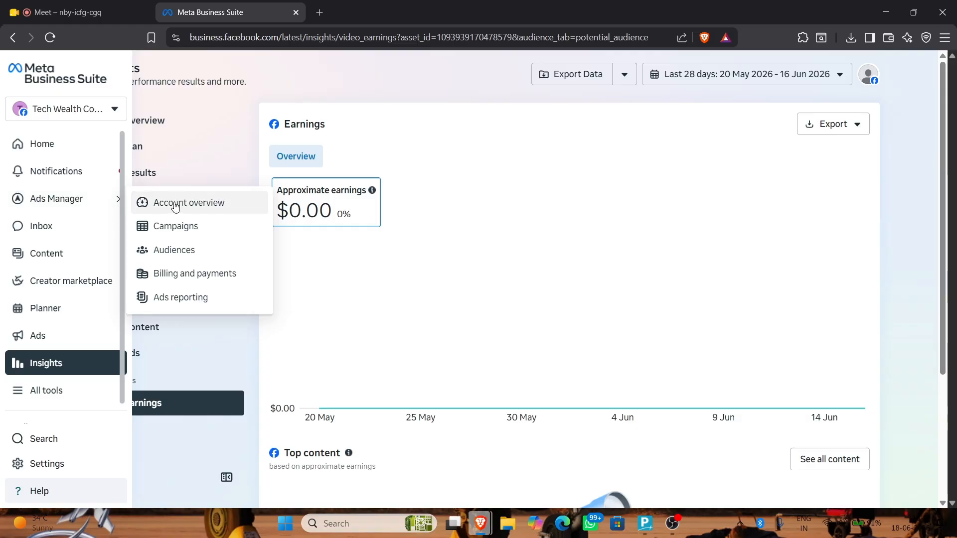
pyautogui.click(178, 225)
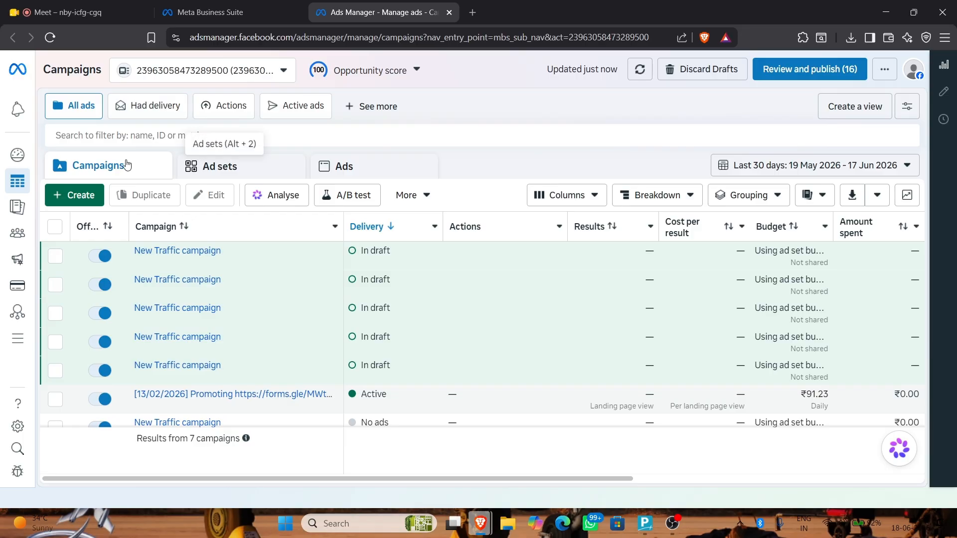
# Bring up the Create new campaign dialog, reopening it after closing it once
pyautogui.click(78, 196)
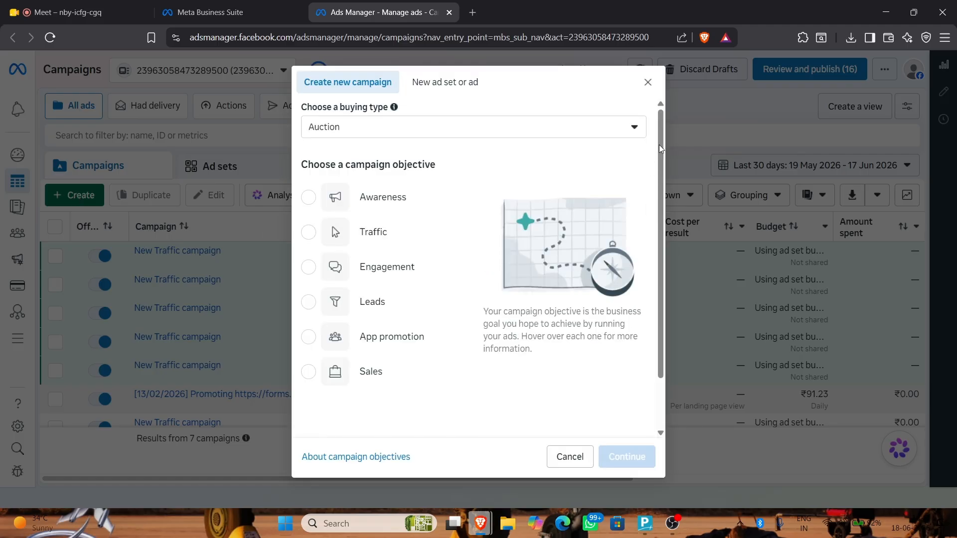
pyautogui.click(648, 83)
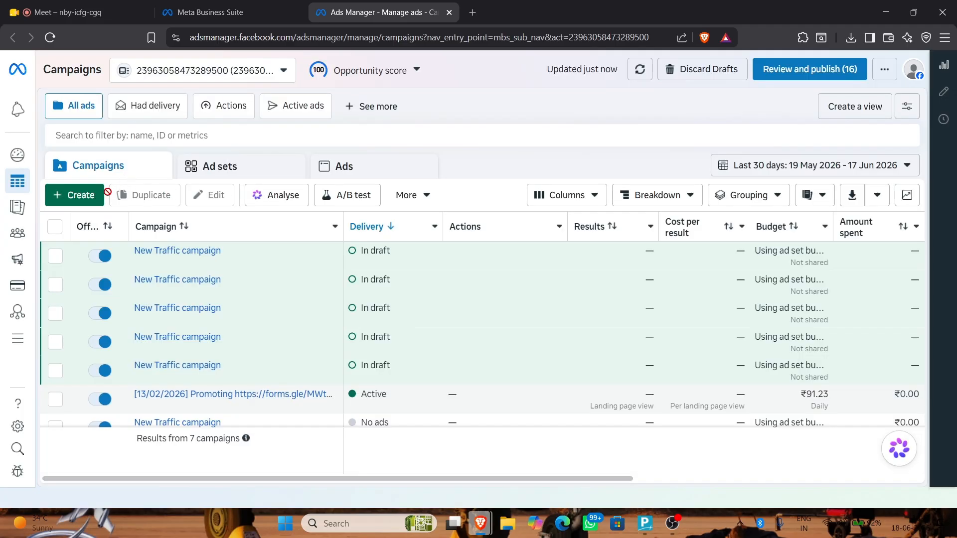
pyautogui.click(73, 202)
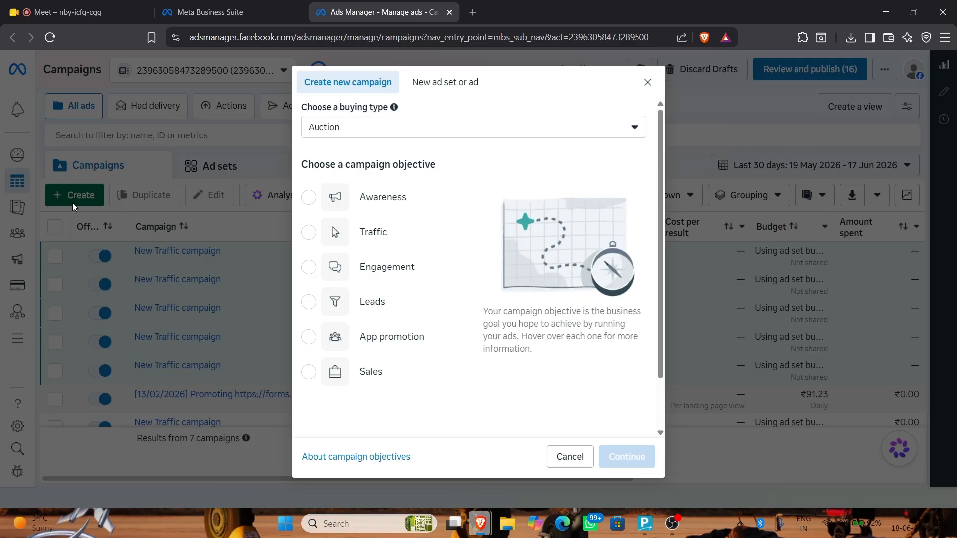
# Show the Auction and Reservation buying type options
pyautogui.click(432, 128)
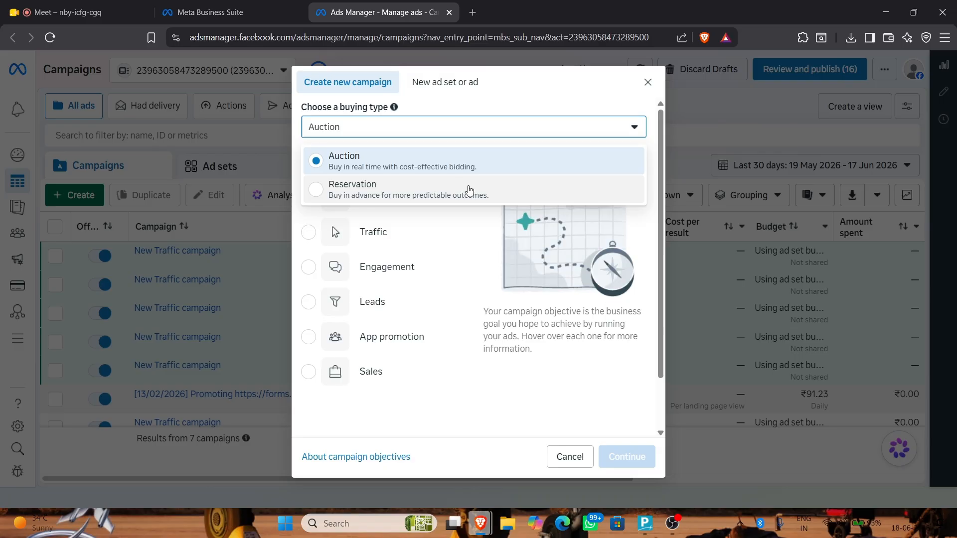
# Close the buying type options, leaving Auction selected
pyautogui.click(485, 251)
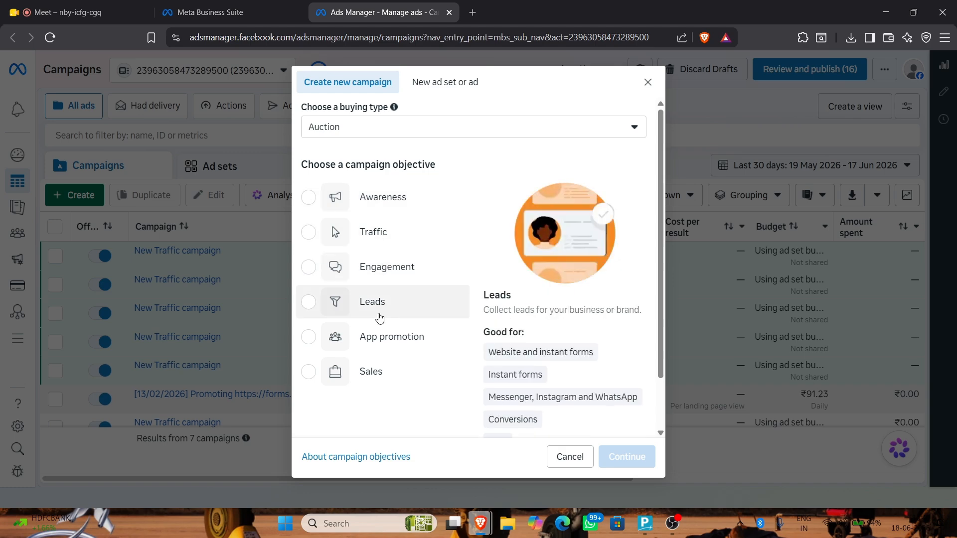
# Choose Leads as the campaign objective and continue to create the campaign
pyautogui.click(437, 313)
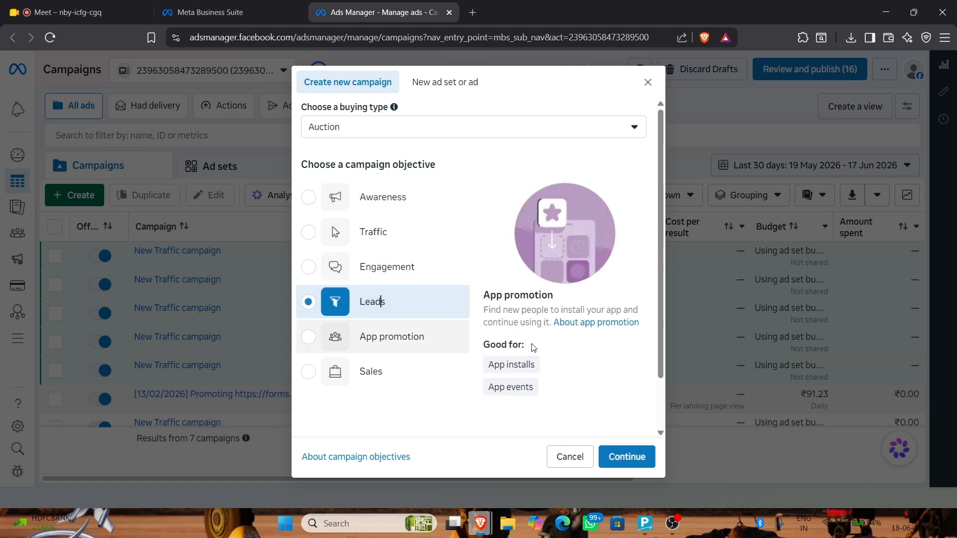
pyautogui.click(627, 457)
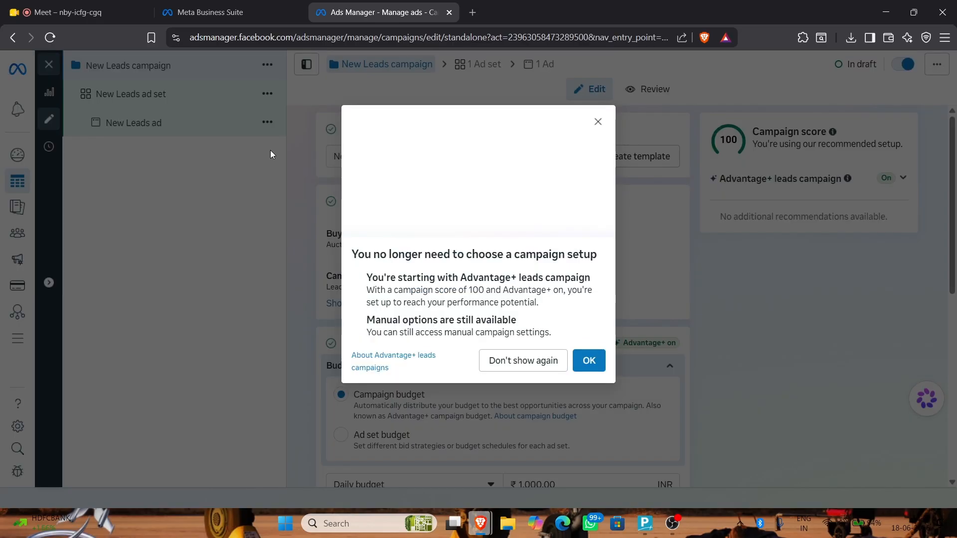
# Dismiss the Advantage+ leads notice and scroll down to the campaign's Budget section
pyautogui.click(589, 363)
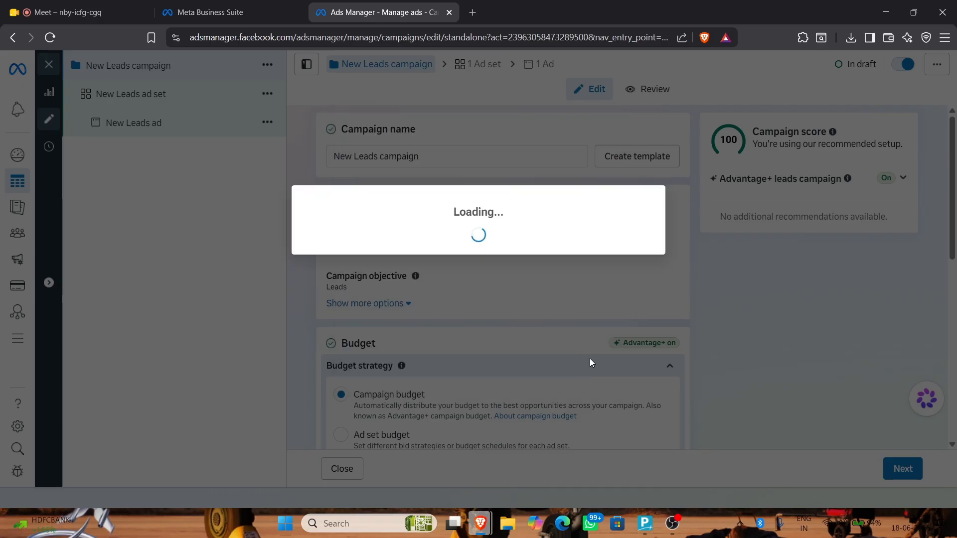
pyautogui.scroll(-2, 583, 254)
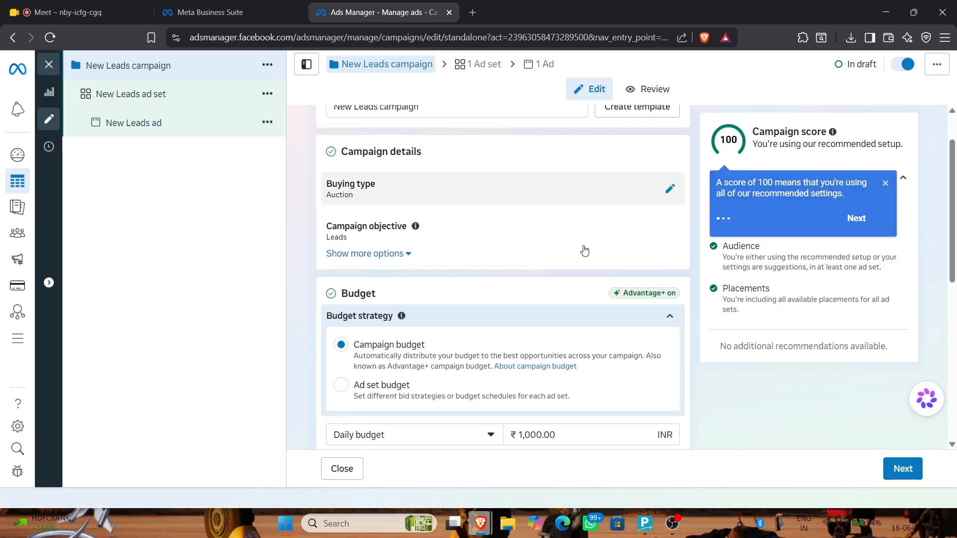
pyautogui.scroll(-1, 583, 249)
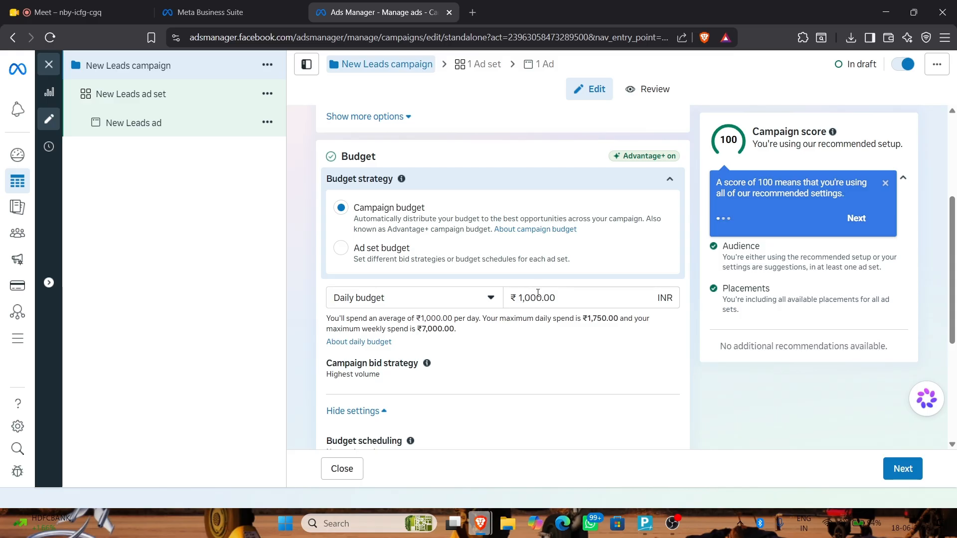
# Replace the ₹1,000 daily budget with ₹6,000
pyautogui.click(539, 297)
pyautogui.moveTo(540, 297); pyautogui.dragTo(494, 297)
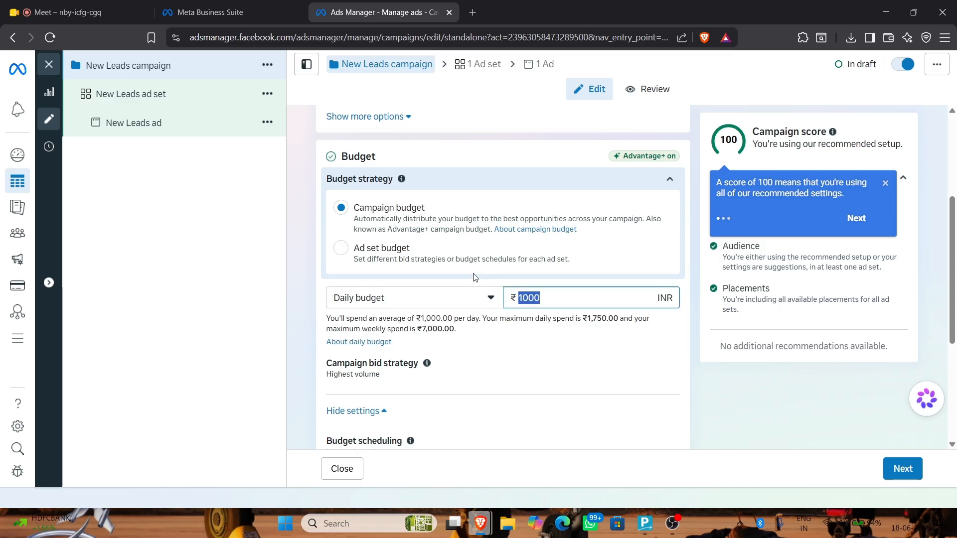
pyautogui.write('6000')
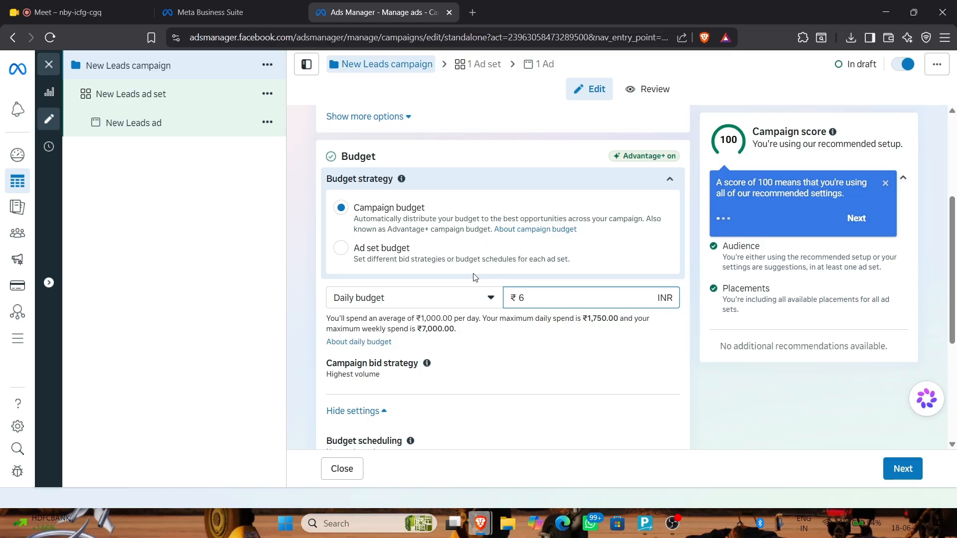
pyautogui.click(537, 318)
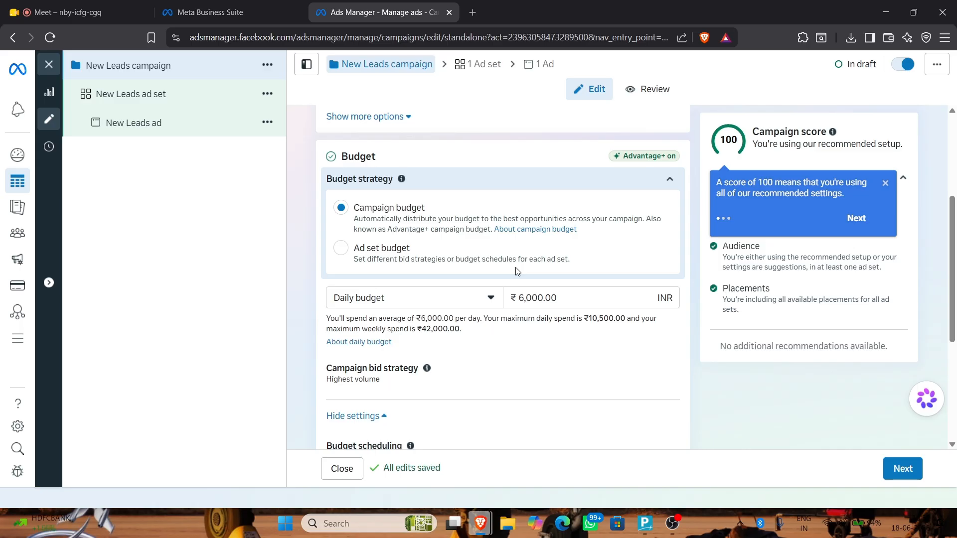
pyautogui.scroll(-4, 517, 271)
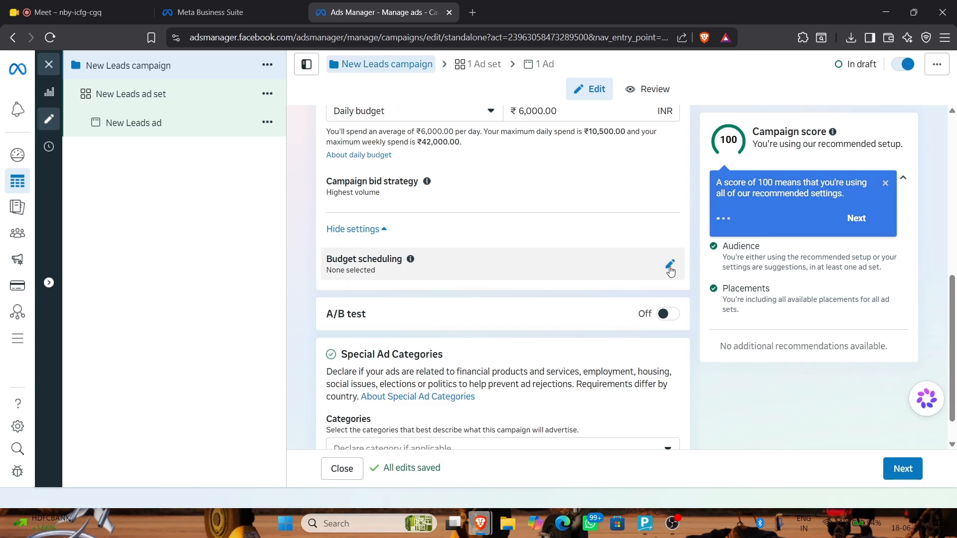
# Schedule a budget increase for Jun 19–20, 2026, increasing the daily budget by a percentage
pyautogui.click(670, 265)
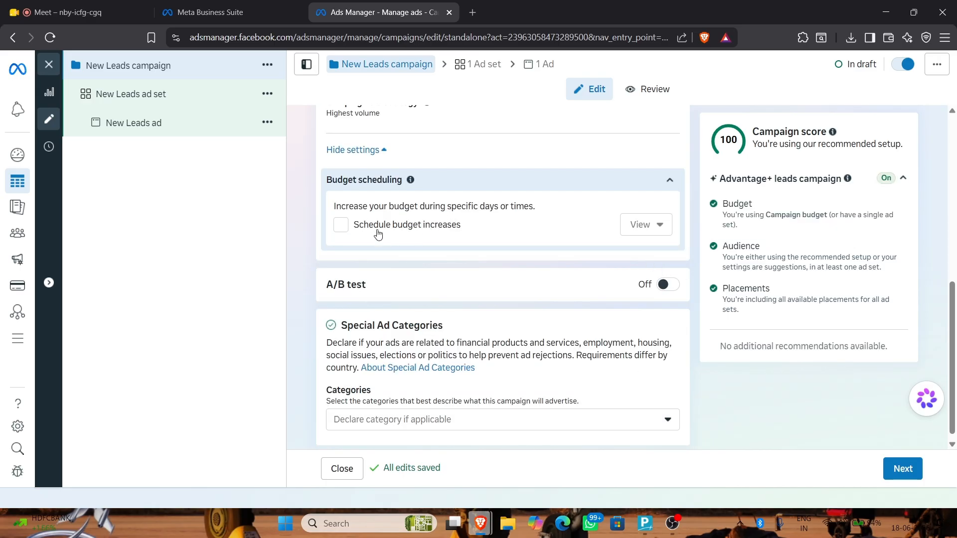
pyautogui.click(341, 225)
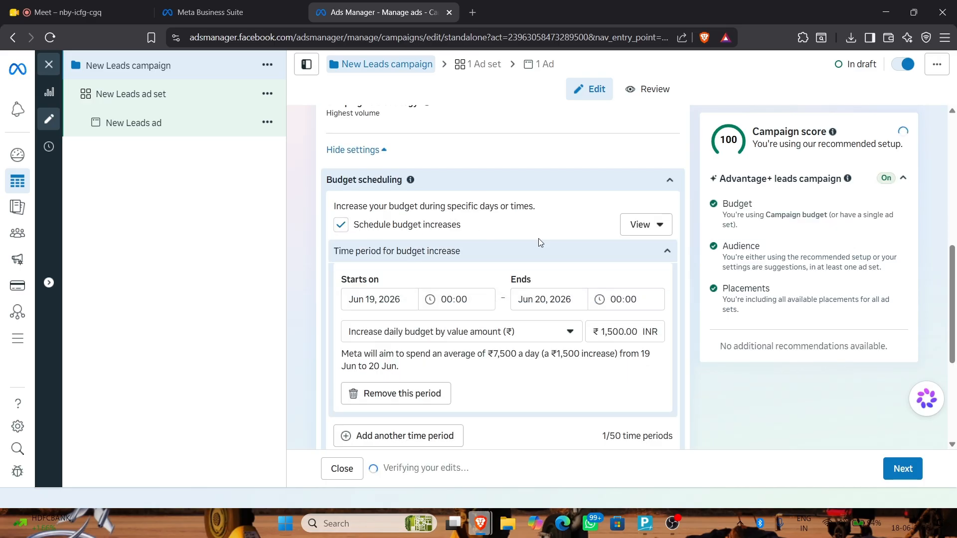
pyautogui.click(397, 297)
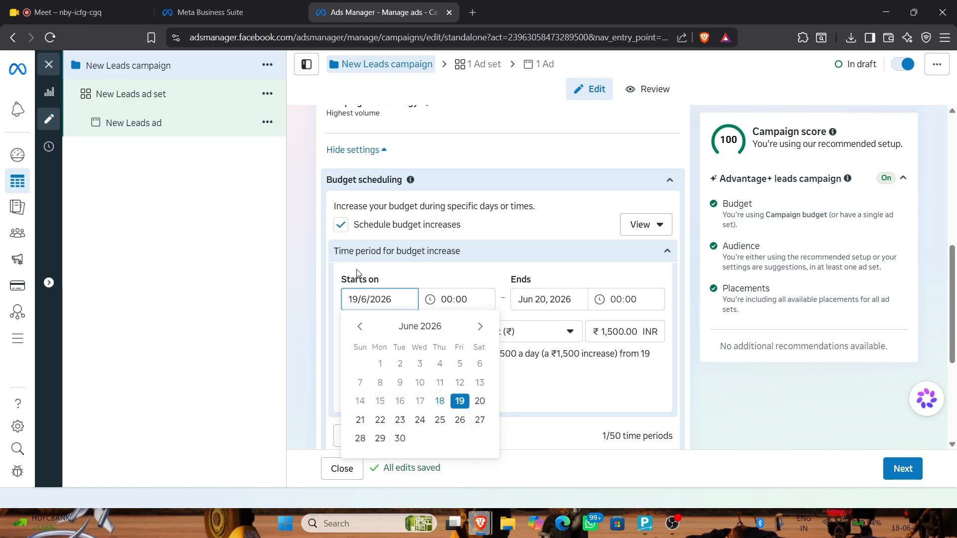
pyautogui.click(561, 300)
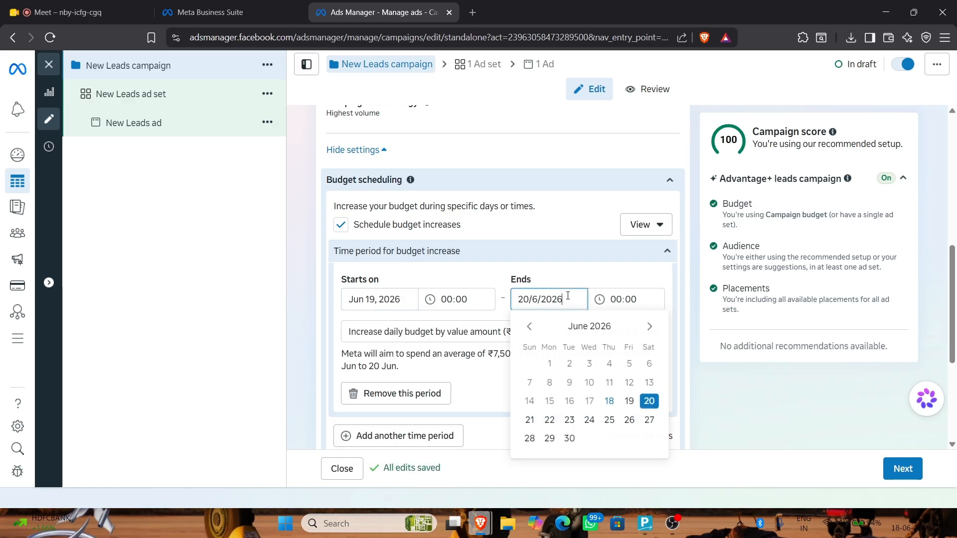
pyautogui.click(456, 368)
pyautogui.click(473, 339)
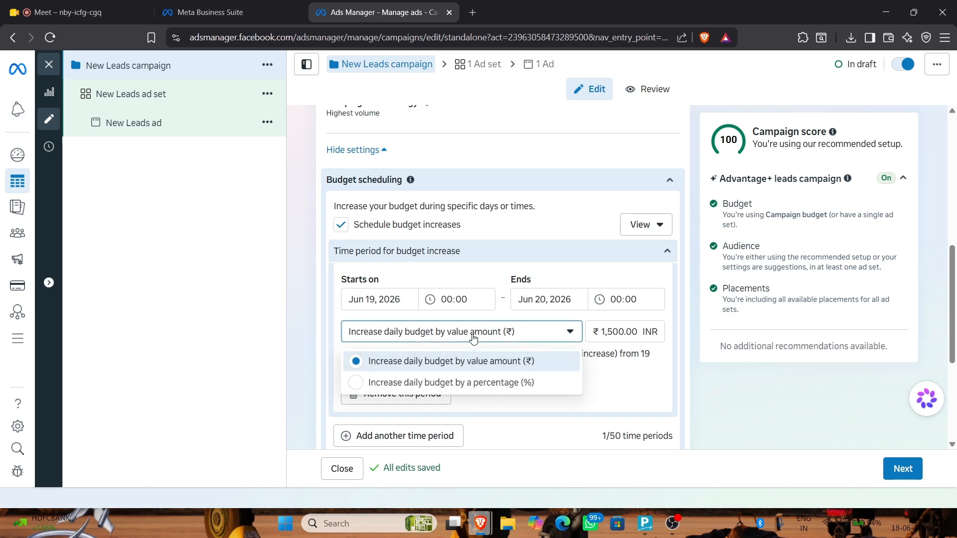
pyautogui.click(516, 386)
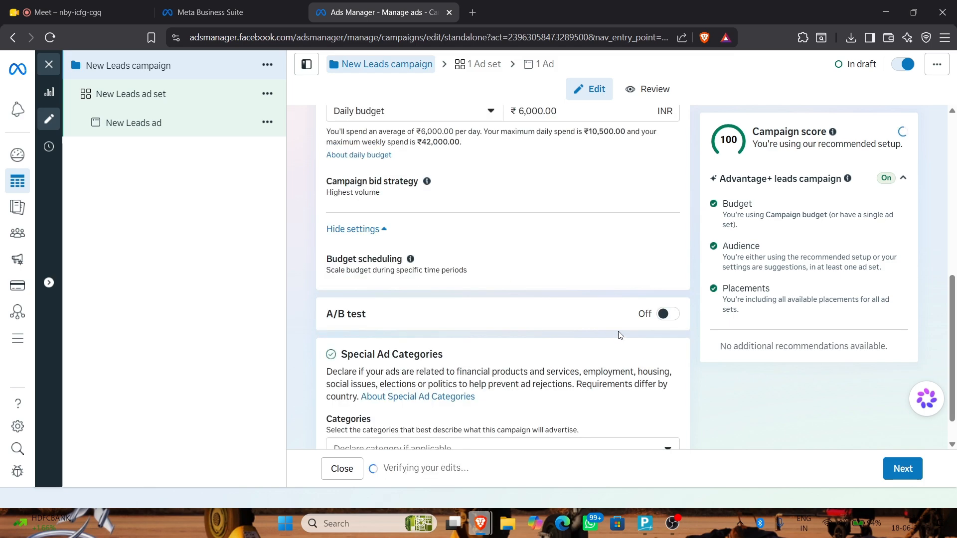
# Reopen budget scheduling and try a 10% value in the increase percentage field
pyautogui.scroll(5, 423, 348)
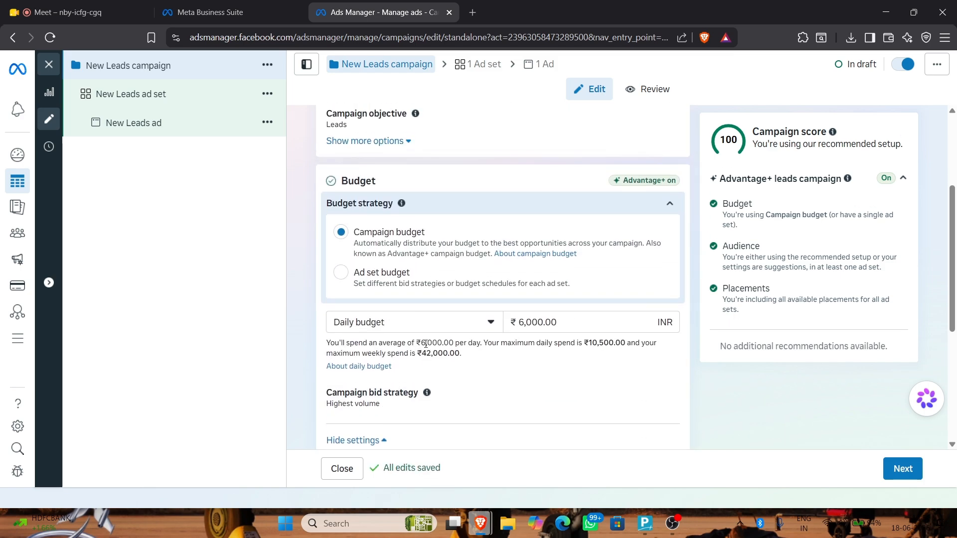
pyautogui.scroll(-3, 456, 339)
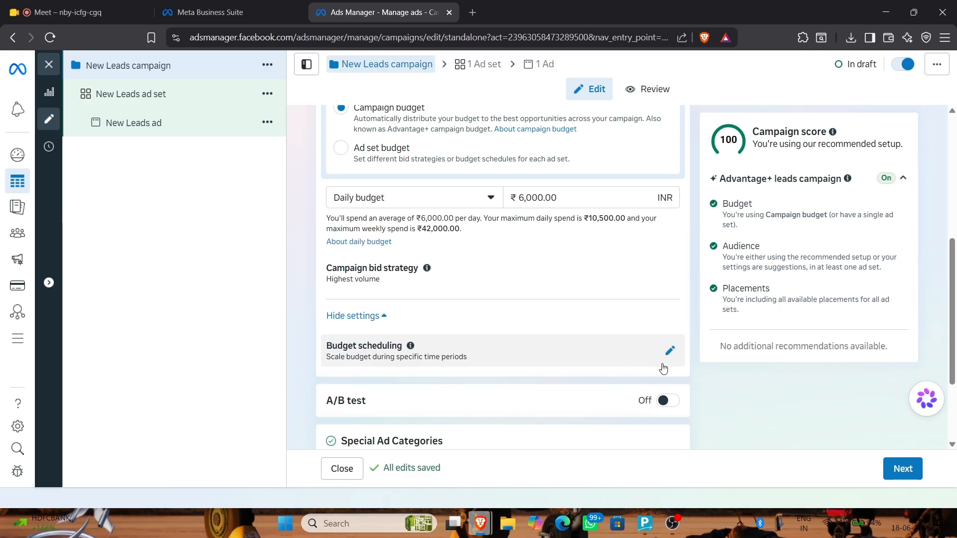
pyautogui.click(670, 351)
pyautogui.scroll(-5, 530, 299)
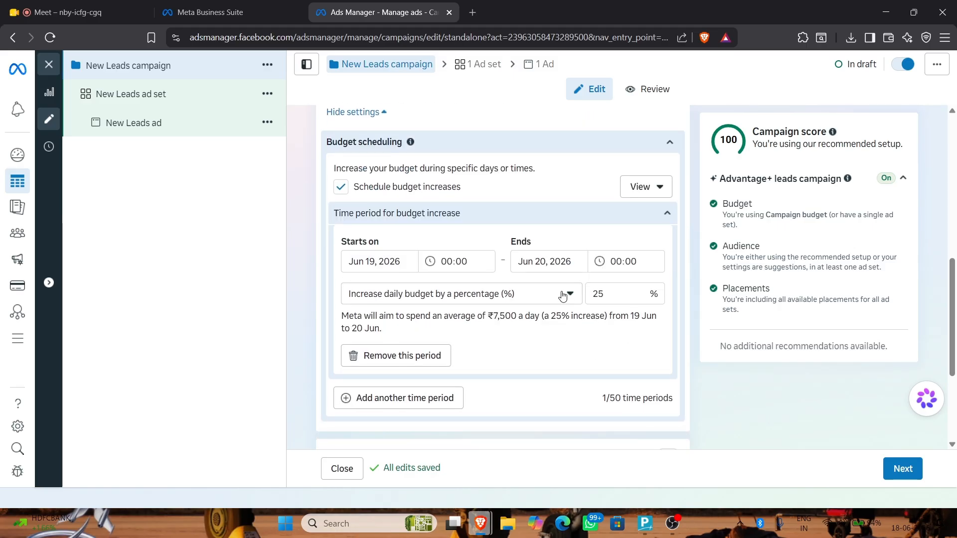
pyautogui.doubleClick(596, 294)
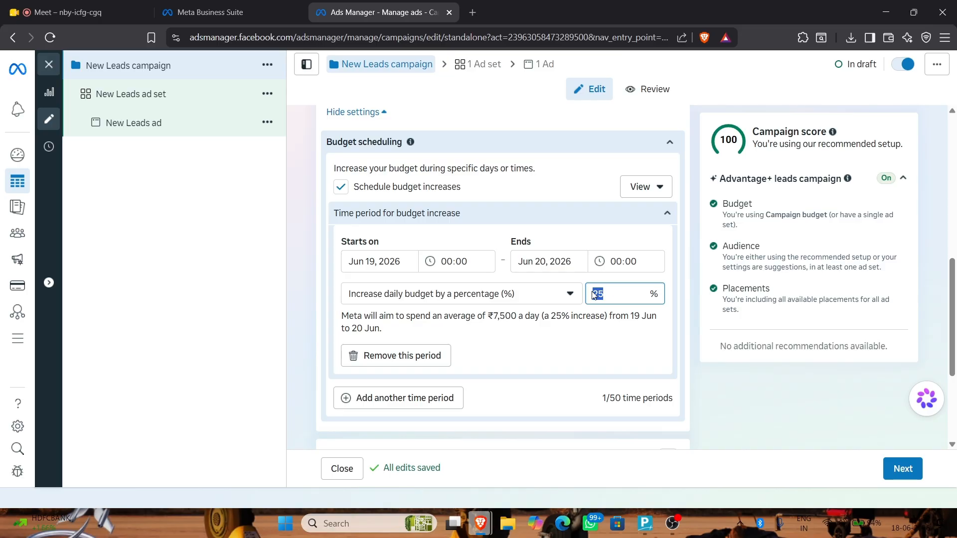
pyautogui.write('10')
pyautogui.click(740, 401)
# Set the scheduled percentage increase back to 25% (₹7,500 daily) and confirm it
pyautogui.scroll(-3, 588, 262)
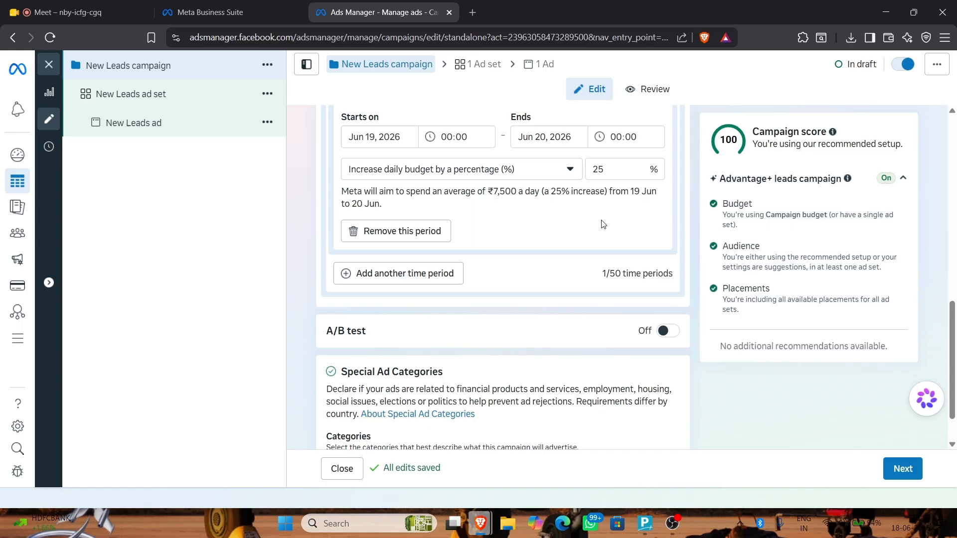
pyautogui.doubleClick(605, 169)
pyautogui.write('0')
pyautogui.press('BackSpace')
pyautogui.write('25')
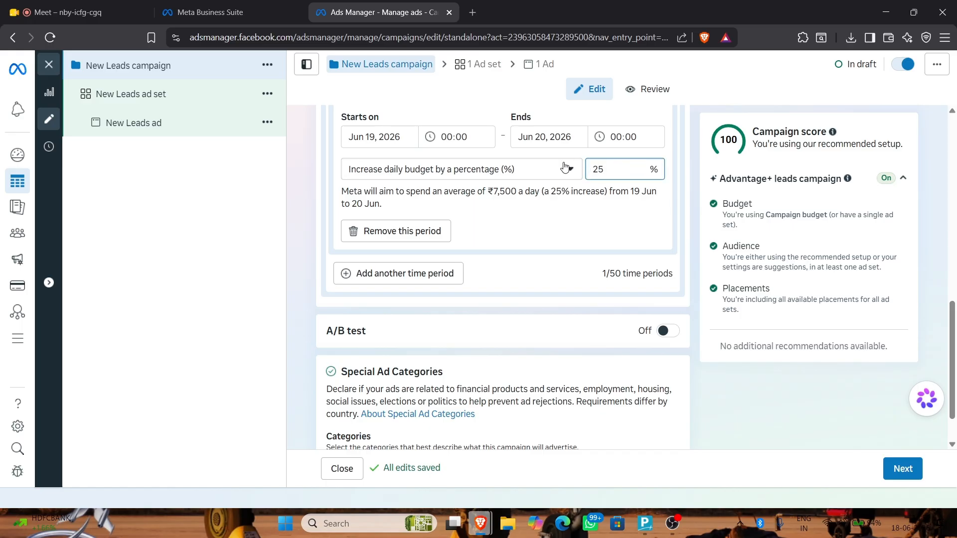
pyautogui.press('BackSpace')
pyautogui.press('BackSpace')
pyautogui.click(565, 168)
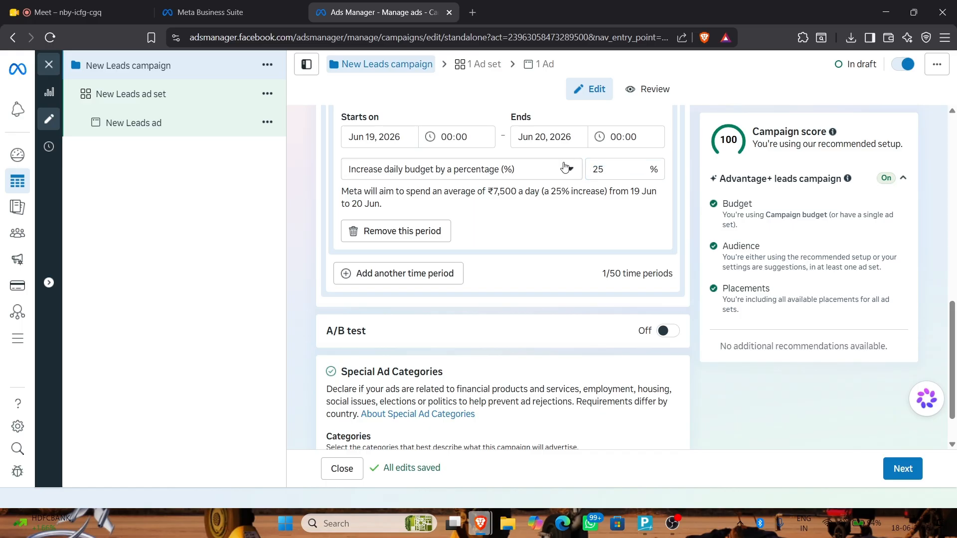
pyautogui.click(548, 199)
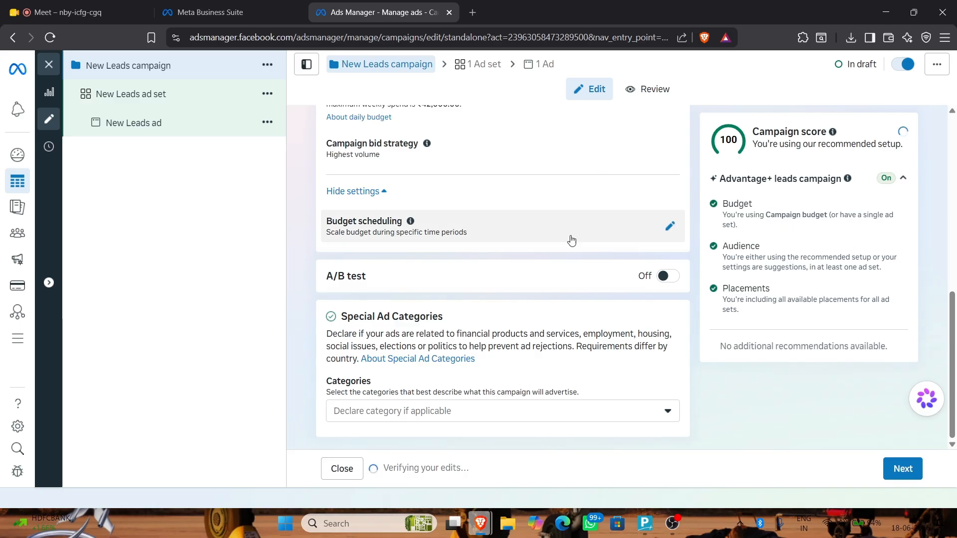
pyautogui.scroll(3, 570, 239)
pyautogui.scroll(-3, 570, 243)
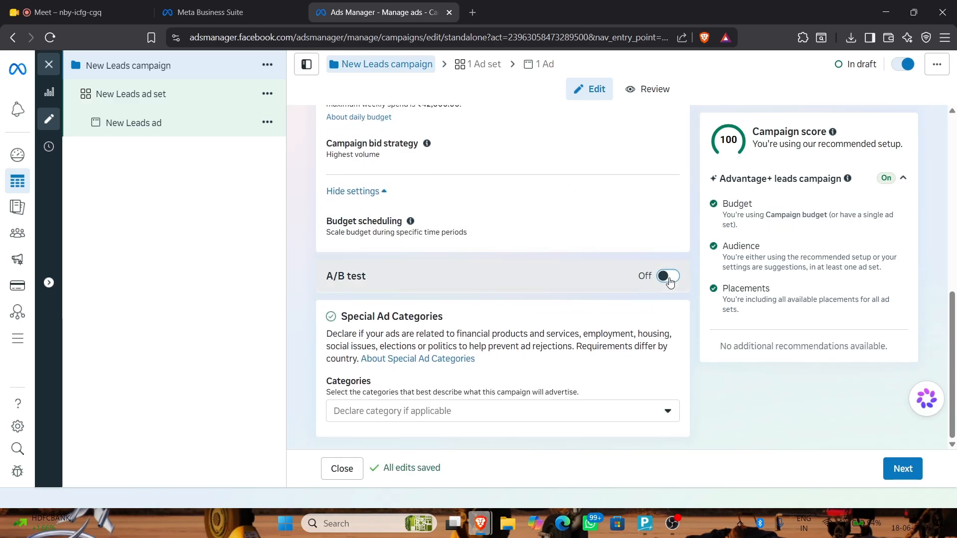
# Turn on a 7-day Creative A/B test, then start a new browser tab to Youtube.com
pyautogui.click(669, 278)
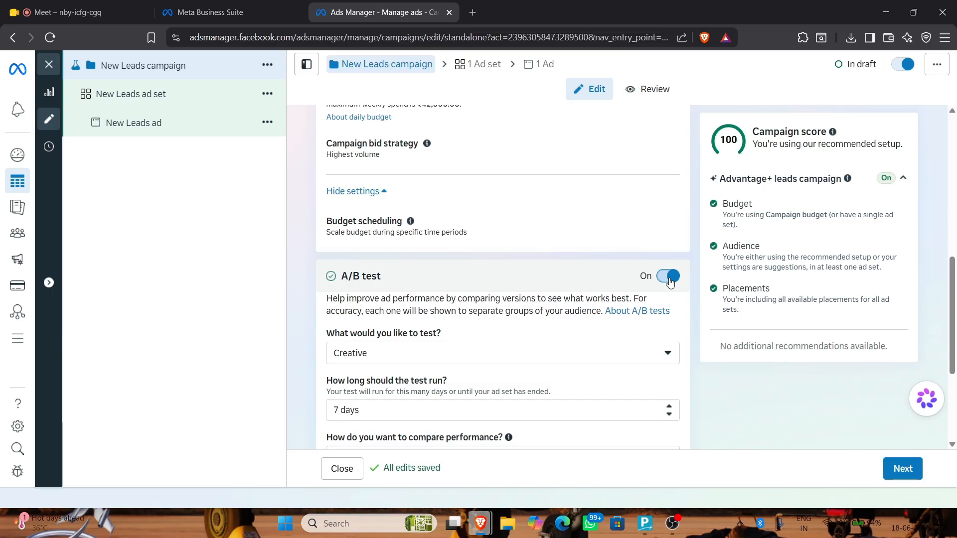
pyautogui.hotkey('ctrl', 't')
pyautogui.write('Youtube.com')
pyautogui.moveTo(670, 283); pyautogui.dragTo(737, 452)
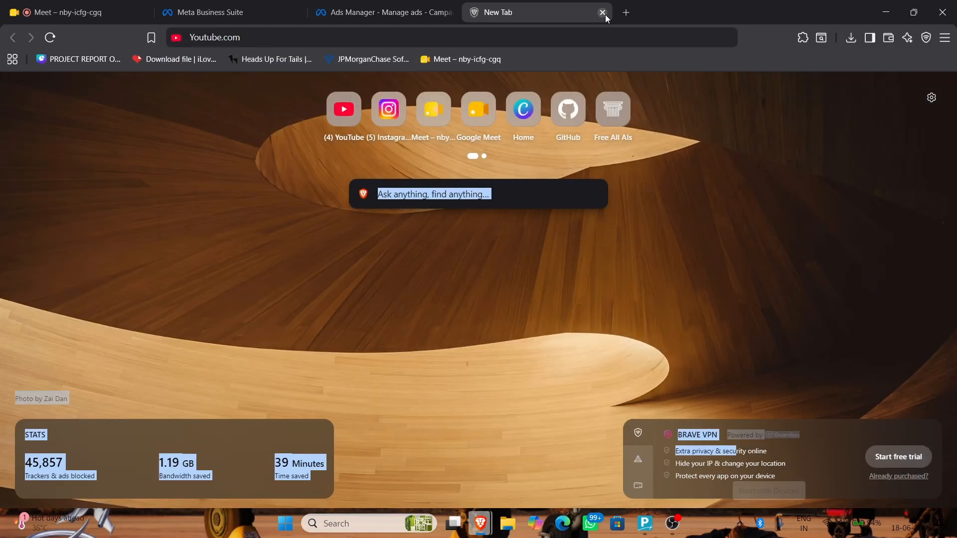
# Go to the channel's YouTube page and open its Videos list in YouTube Studio
pyautogui.click(614, 37)
pyautogui.write('Y')
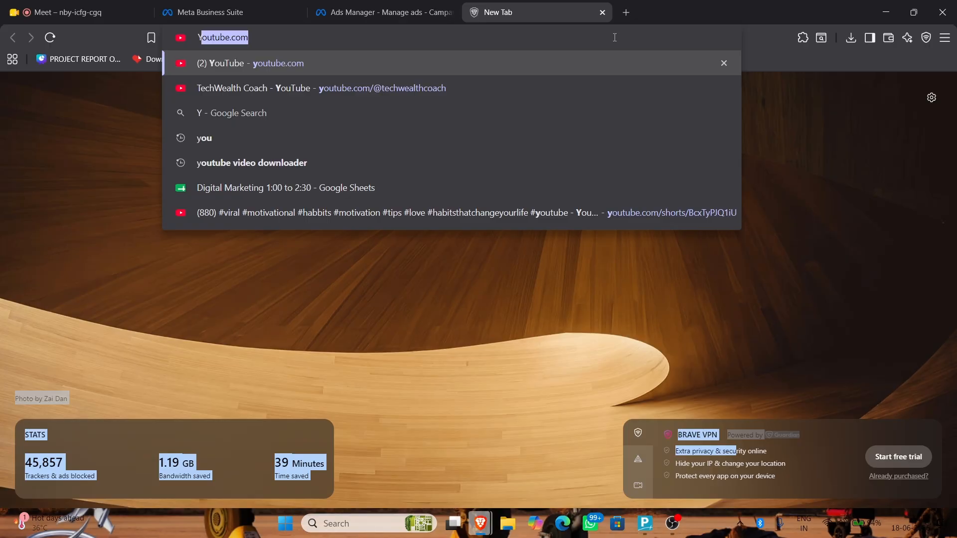
pyautogui.press('Down')
pyautogui.press('Return')
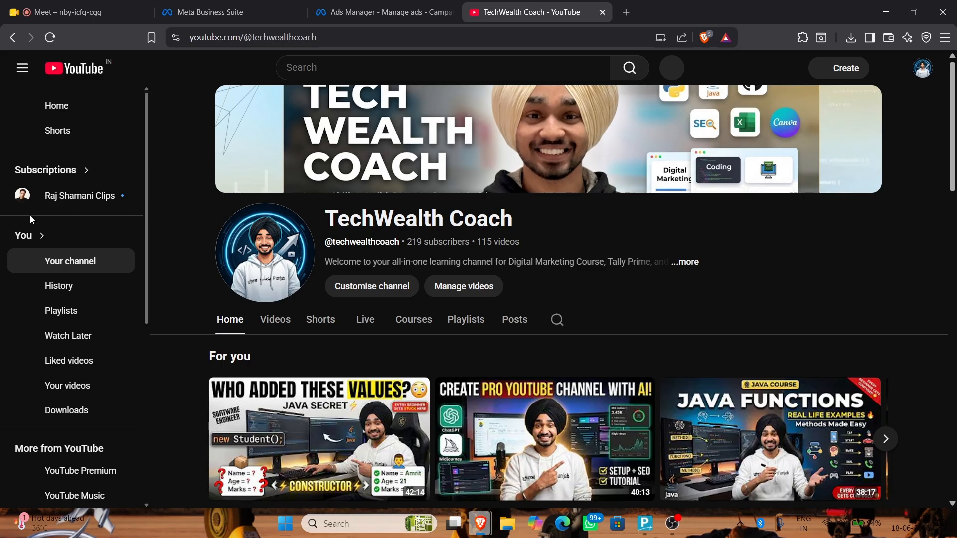
pyautogui.click(90, 393)
pyautogui.click(605, 5)
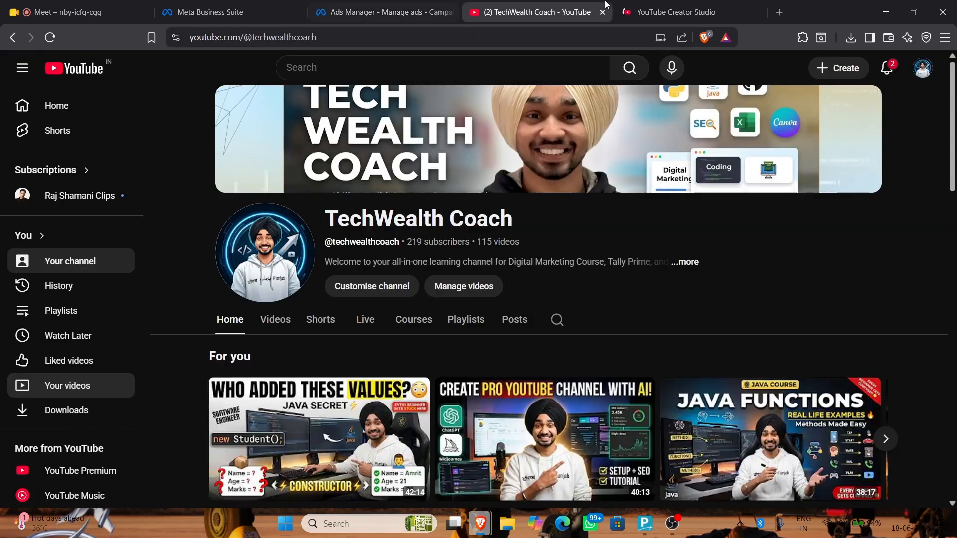
pyautogui.click(623, 7)
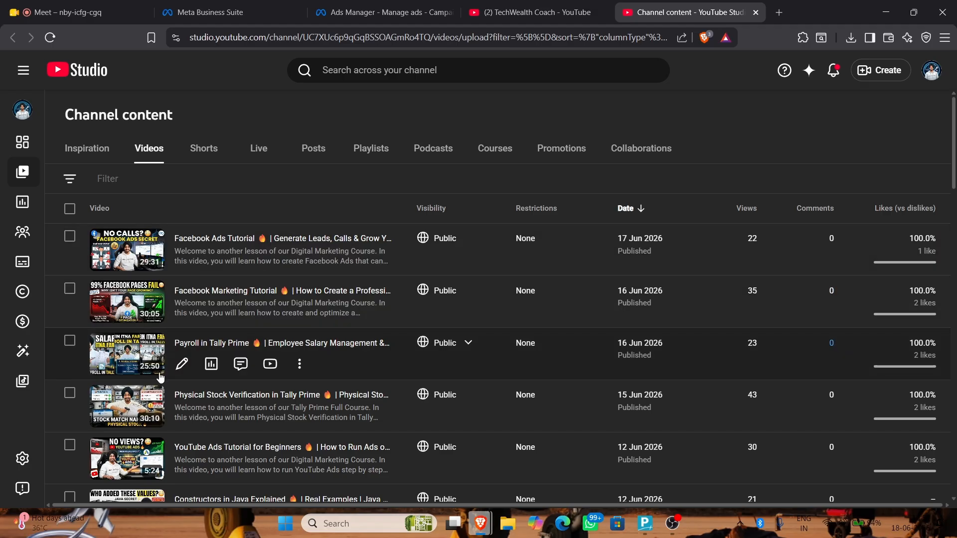
# Open the Payroll in Tally Prime video's analytics and then its details page
pyautogui.click(212, 363)
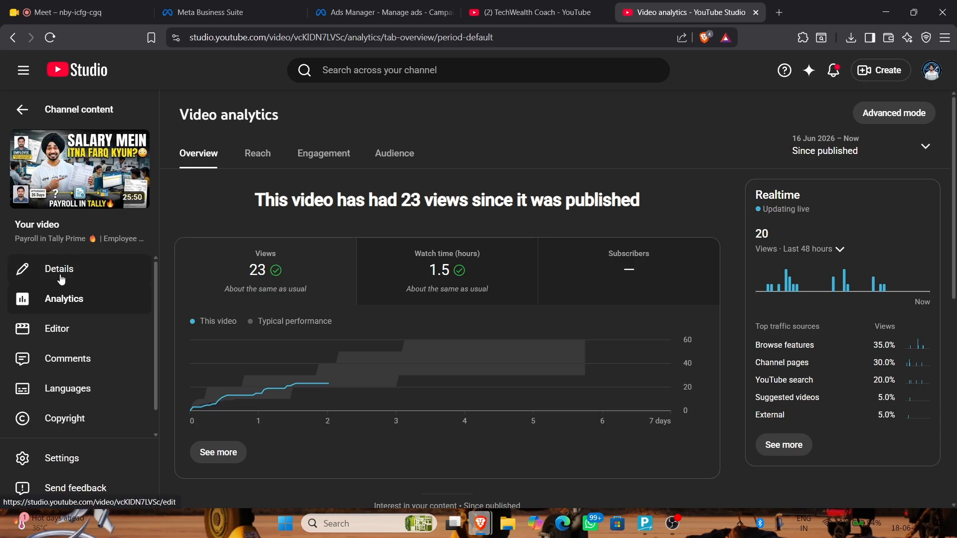
pyautogui.scroll(-8, 322, 263)
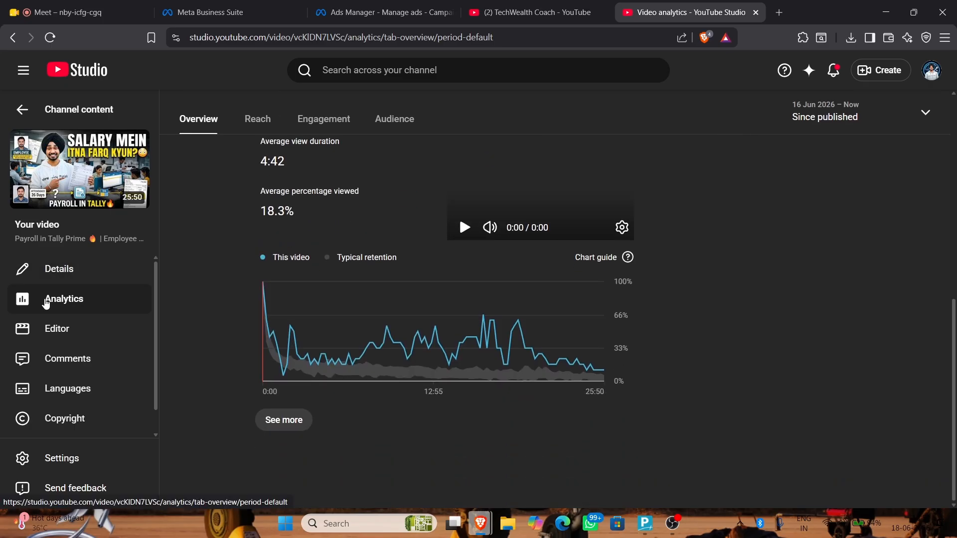
pyautogui.click(82, 326)
pyautogui.click(82, 269)
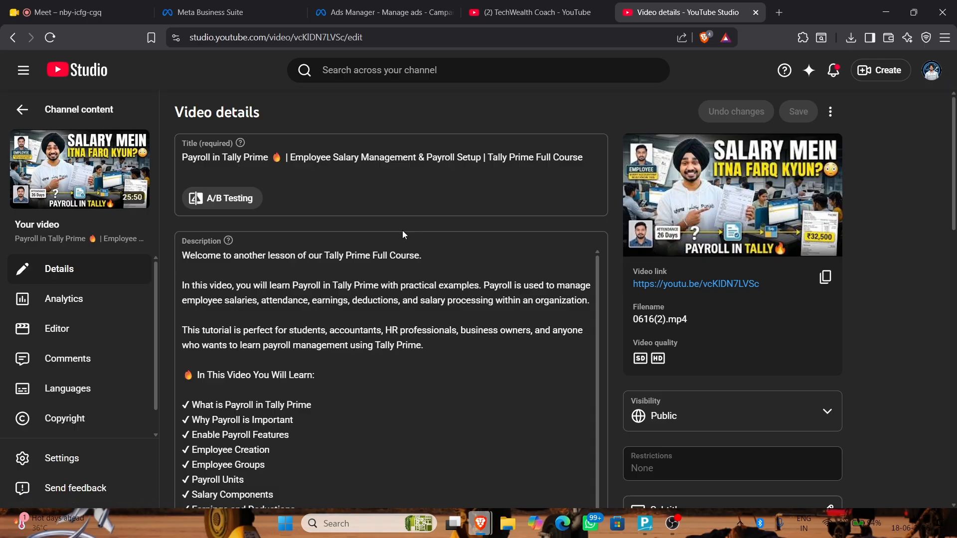
pyautogui.scroll(-12, 402, 230)
pyautogui.scroll(-5, 583, 433)
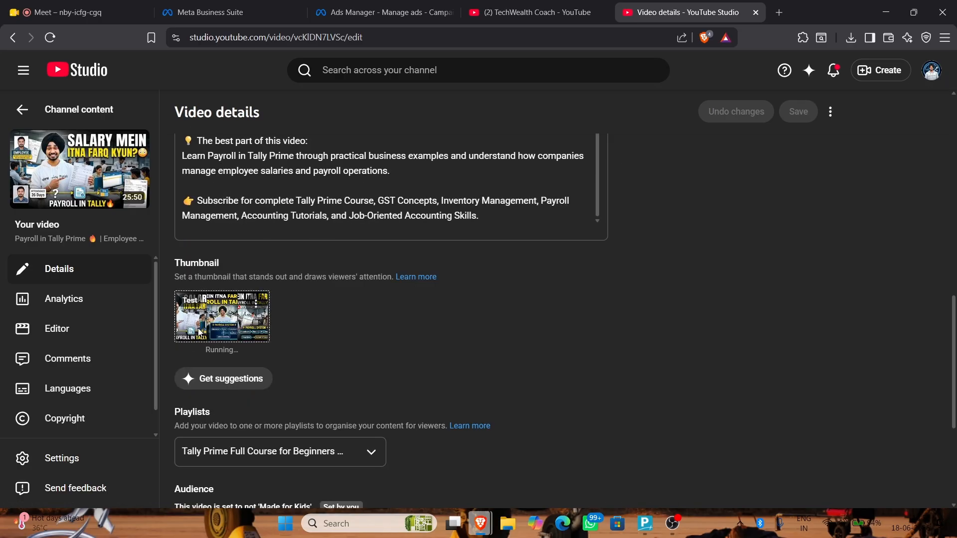
# View the video's thumbnail A/B test report, then close it
pyautogui.click(262, 305)
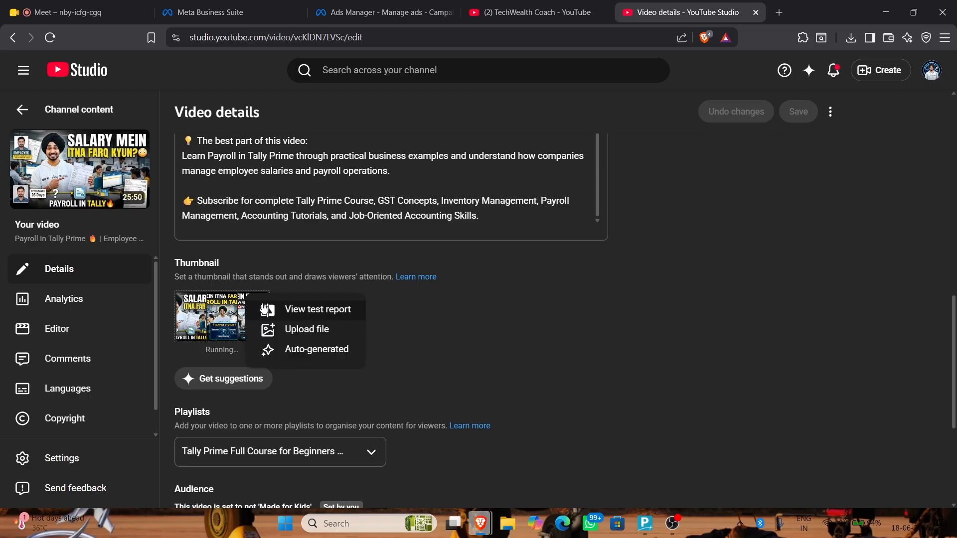
pyautogui.click(305, 312)
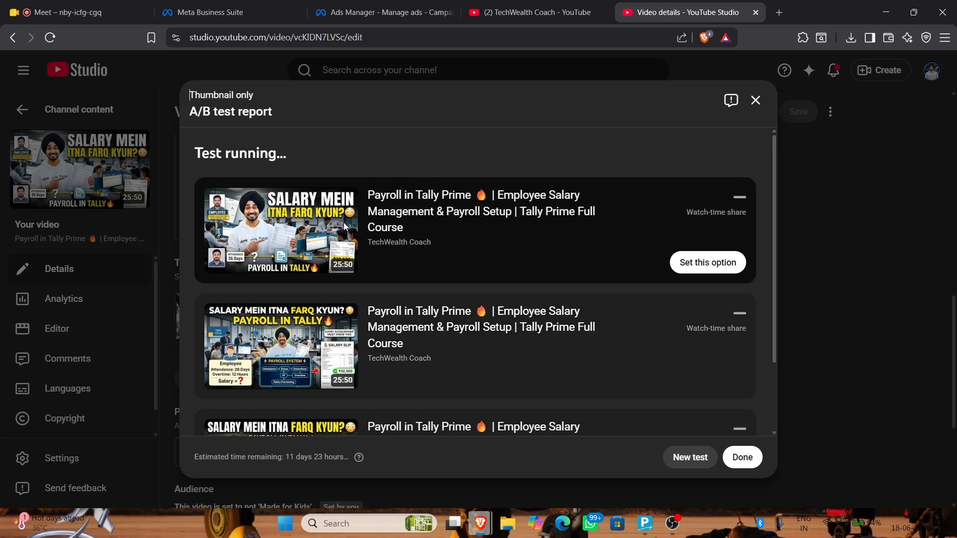
pyautogui.scroll(-2, 304, 233)
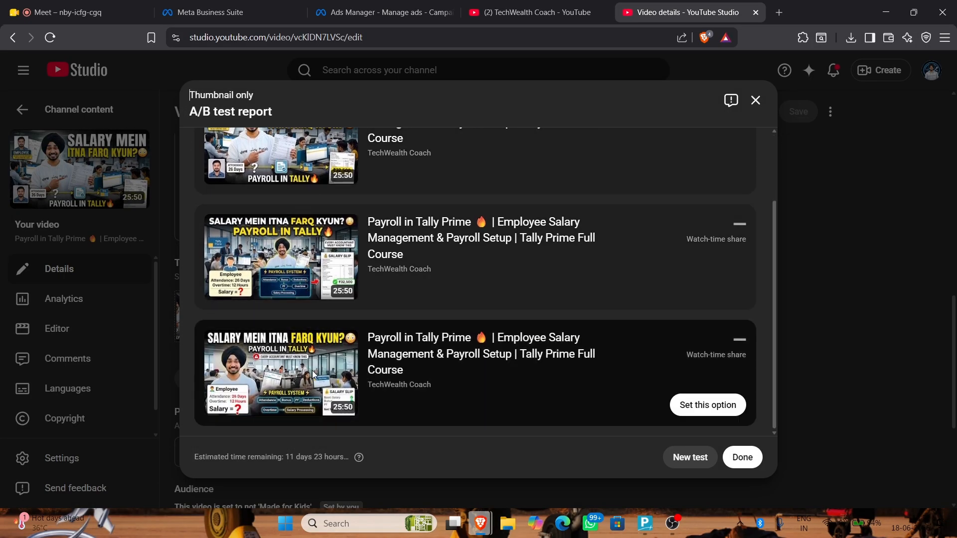
pyautogui.scroll(2, 314, 351)
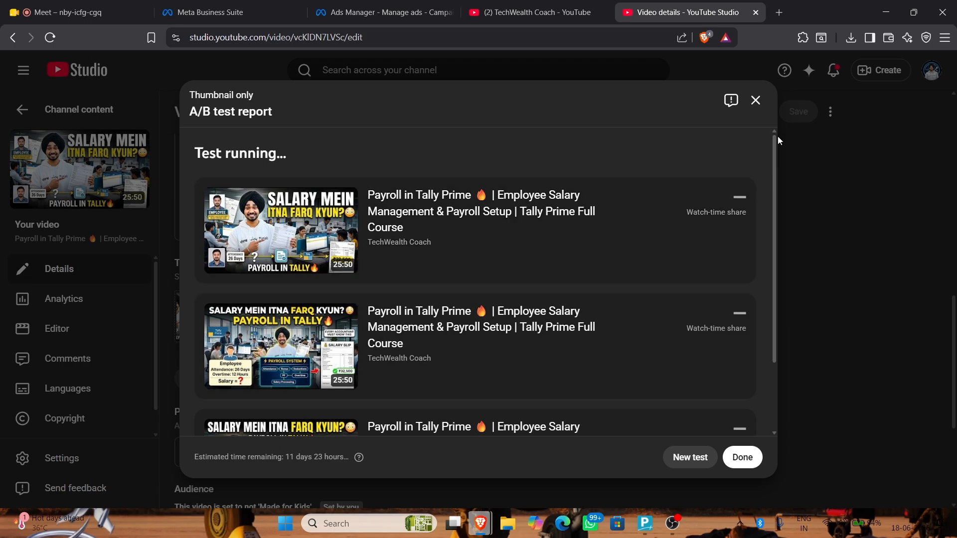
pyautogui.click(756, 100)
pyautogui.click(362, 12)
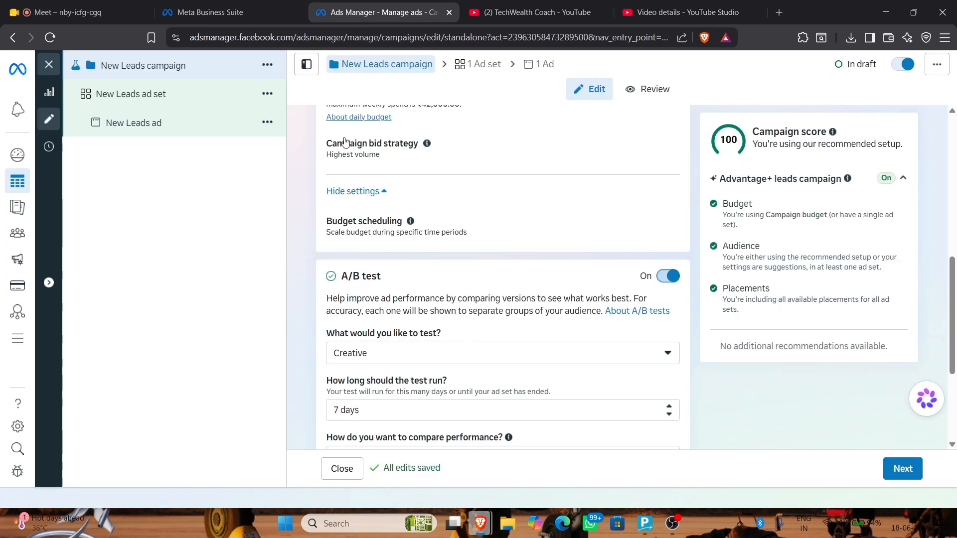
pyautogui.scroll(-4, 304, 291)
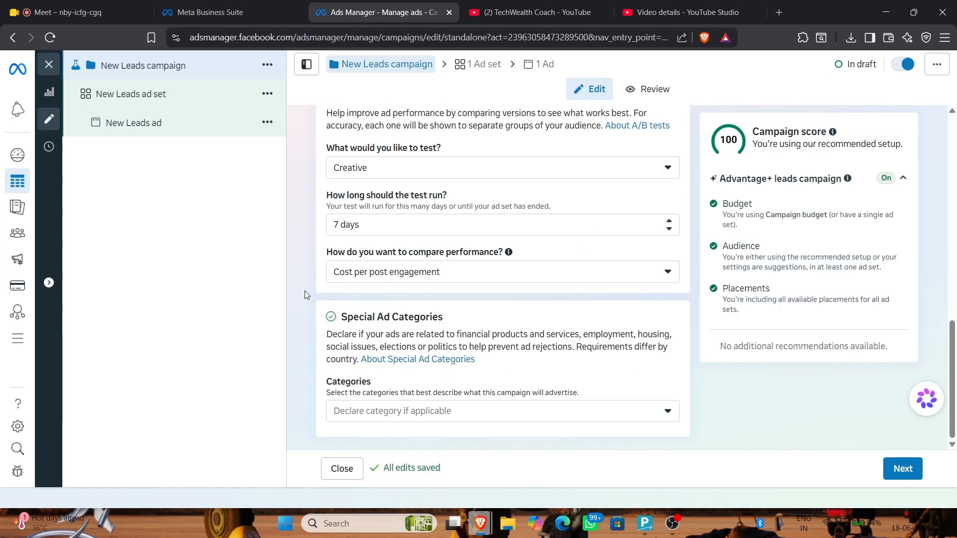
pyautogui.click(533, 418)
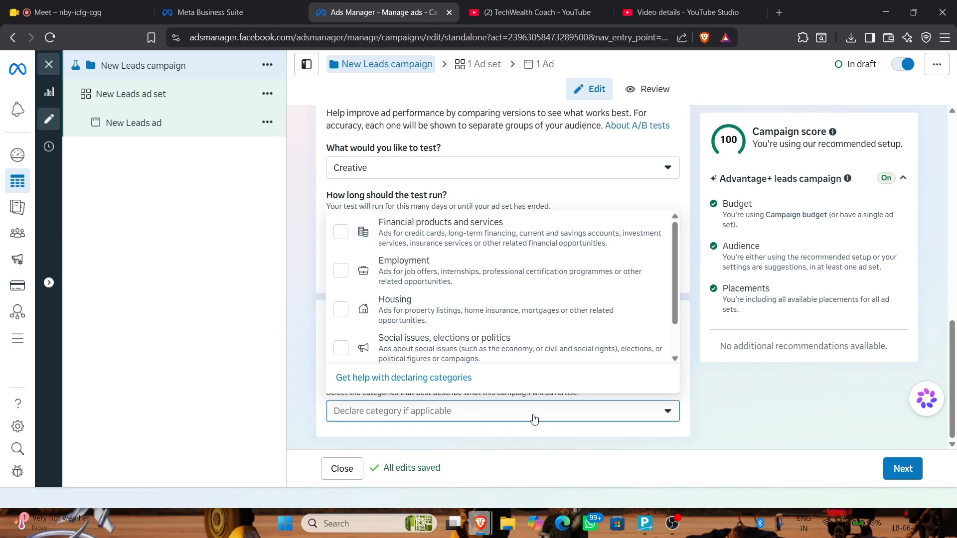
pyautogui.scroll(5, 534, 420)
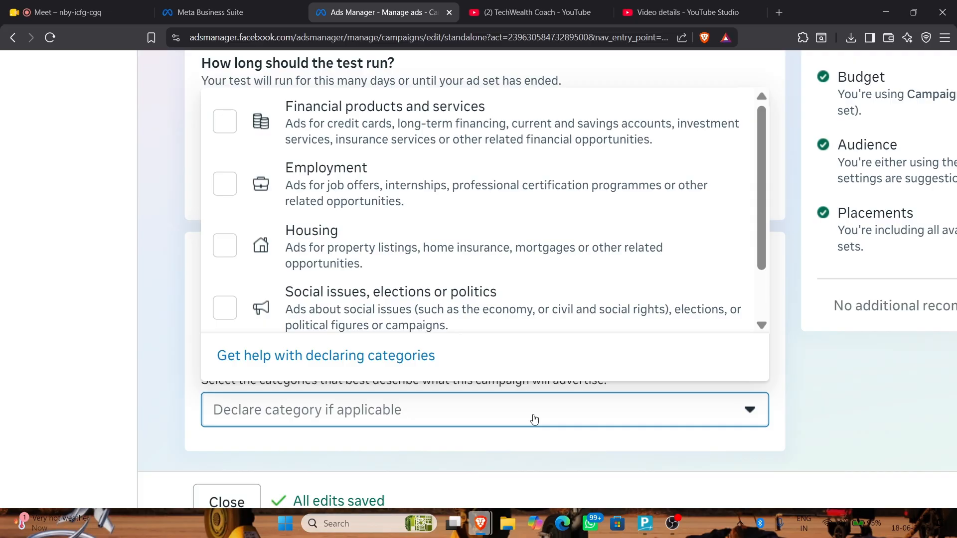
pyautogui.click(256, 165)
pyautogui.rightClick(256, 165)
pyautogui.click(225, 183)
pyautogui.click(224, 183)
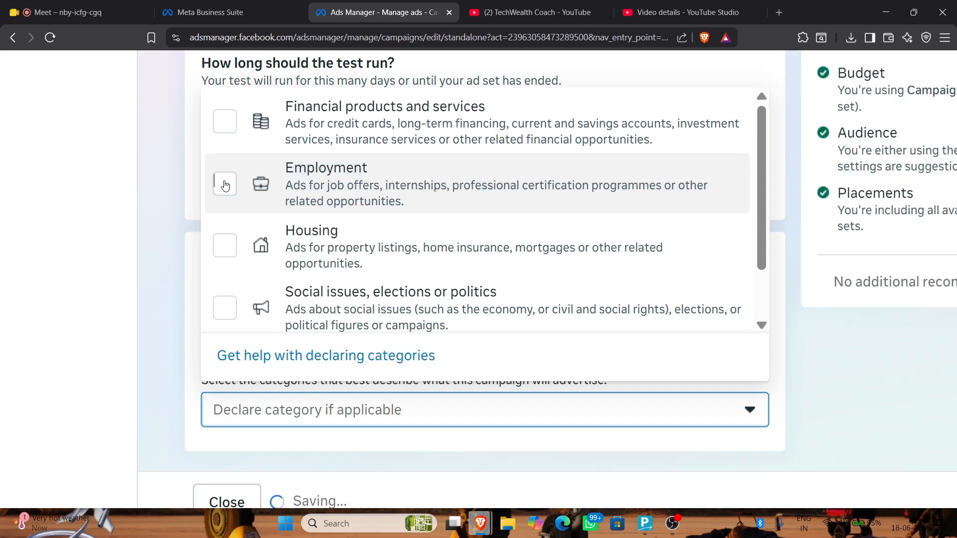
pyautogui.click(152, 293)
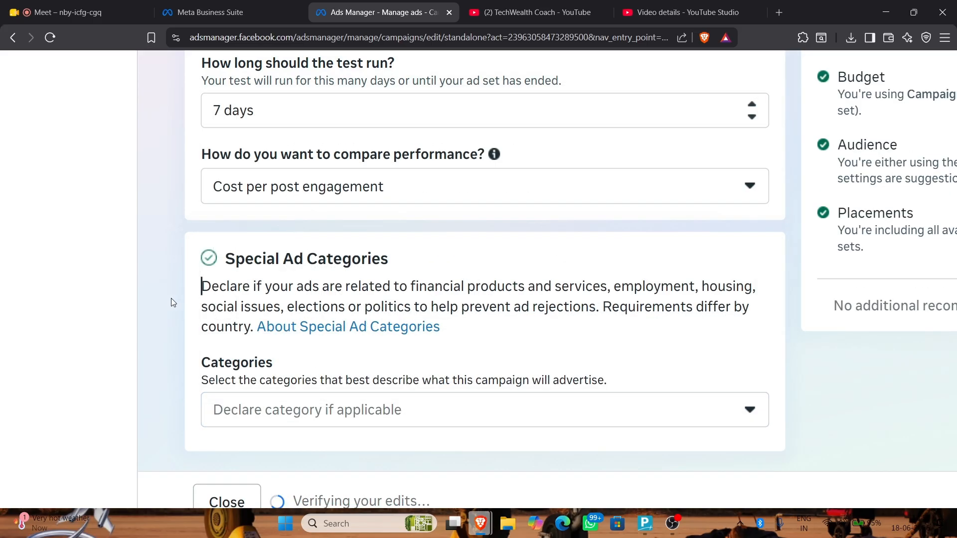
pyautogui.scroll(-1, 180, 309)
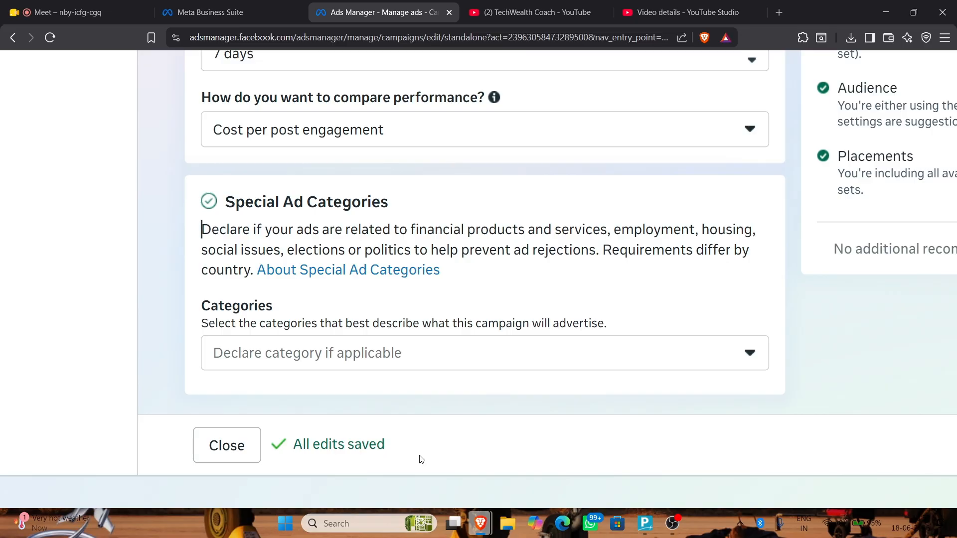
pyautogui.scroll(5, 420, 458)
pyautogui.scroll(-5, 420, 459)
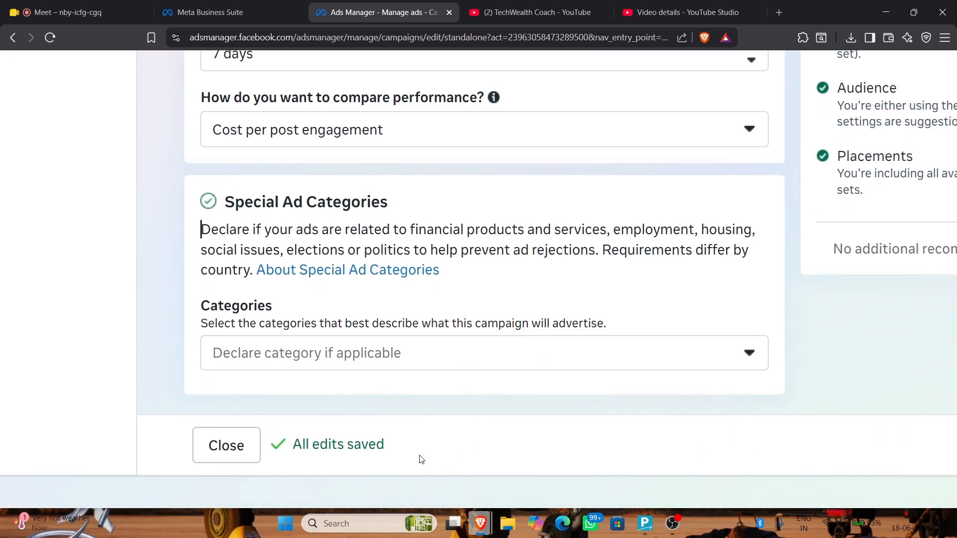
pyautogui.scroll(-5, 420, 459)
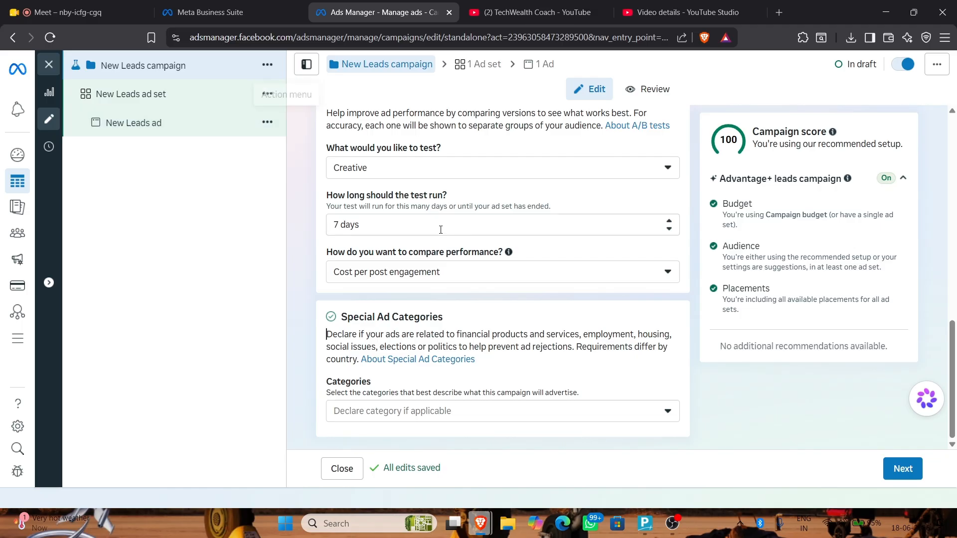
# Continue to the ad set and replace its name with 'School Students Ad set'
pyautogui.click(901, 468)
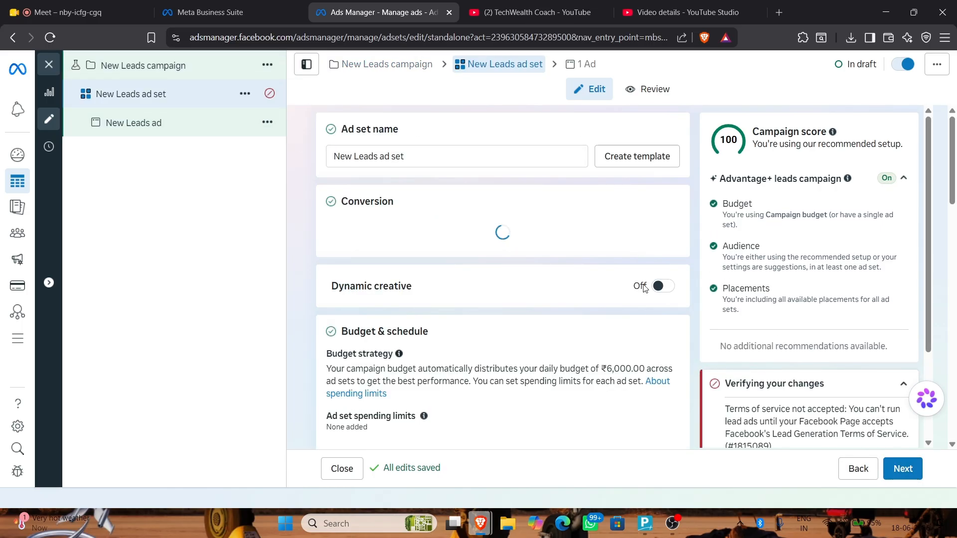
pyautogui.click(519, 159)
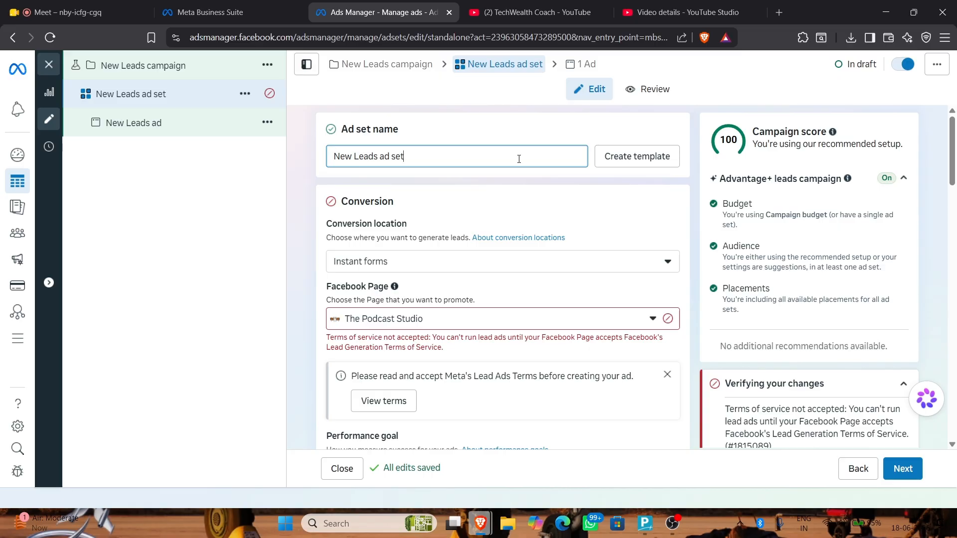
pyautogui.hotkey('ctrl', 'a')
pyautogui.press('BackSpace')
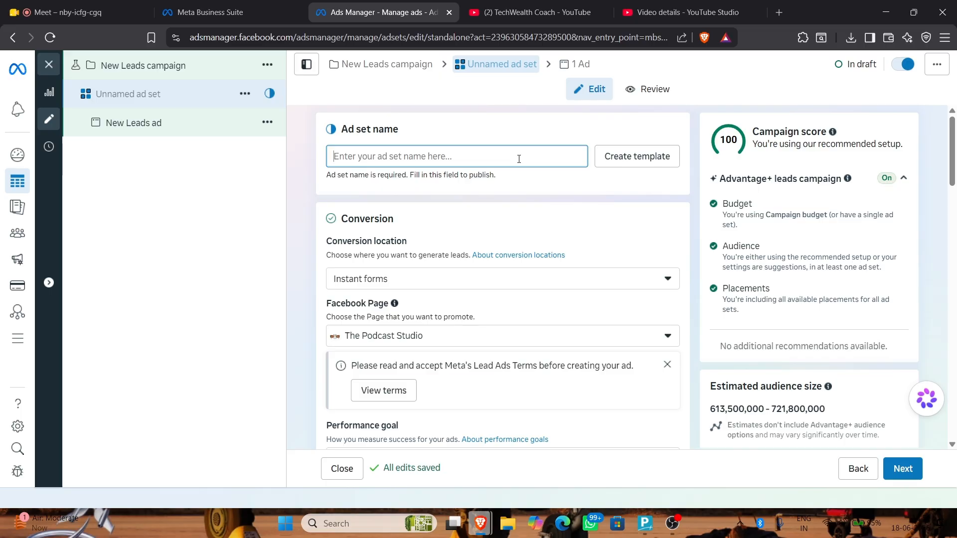
pyautogui.write('s')
pyautogui.press('BackSpace')
pyautogui.write('sCHOL')
pyautogui.press('BackSpace')
pyautogui.press('BackSpace')
pyautogui.press('BackSpace')
pyautogui.press('BackSpace')
pyautogui.press('BackSpace')
pyautogui.write('School stud')
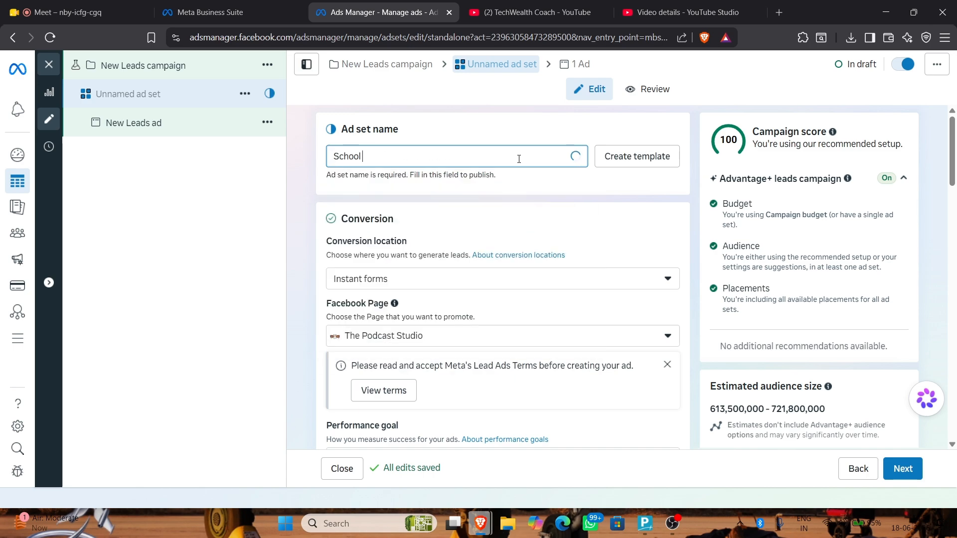
pyautogui.press('BackSpace')
pyautogui.press('BackSpace')
pyautogui.press('BackSpace')
pyautogui.press('BackSpace')
pyautogui.write('Students Ad set')
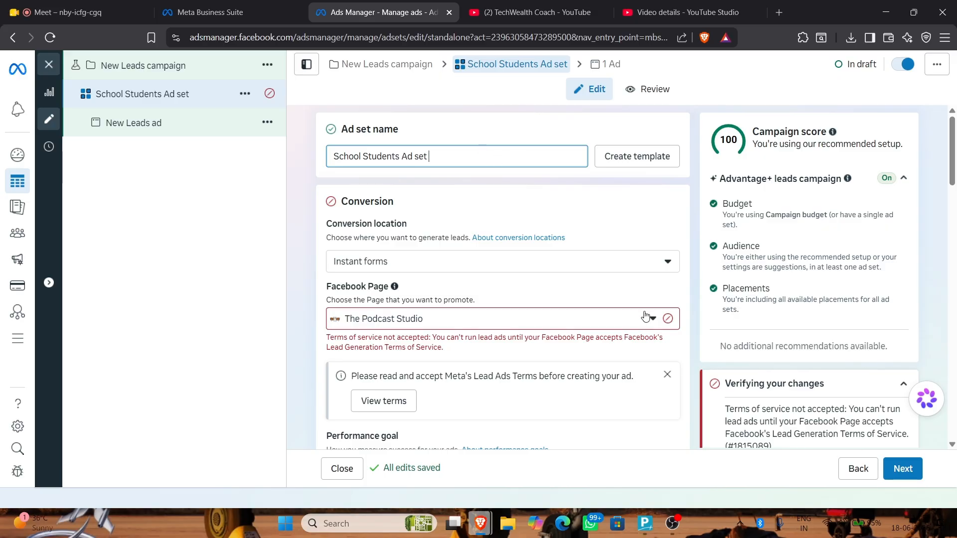
# Change the promoted Facebook Page from The Podcast Studio to Tech Wealth Coach
pyautogui.click(479, 321)
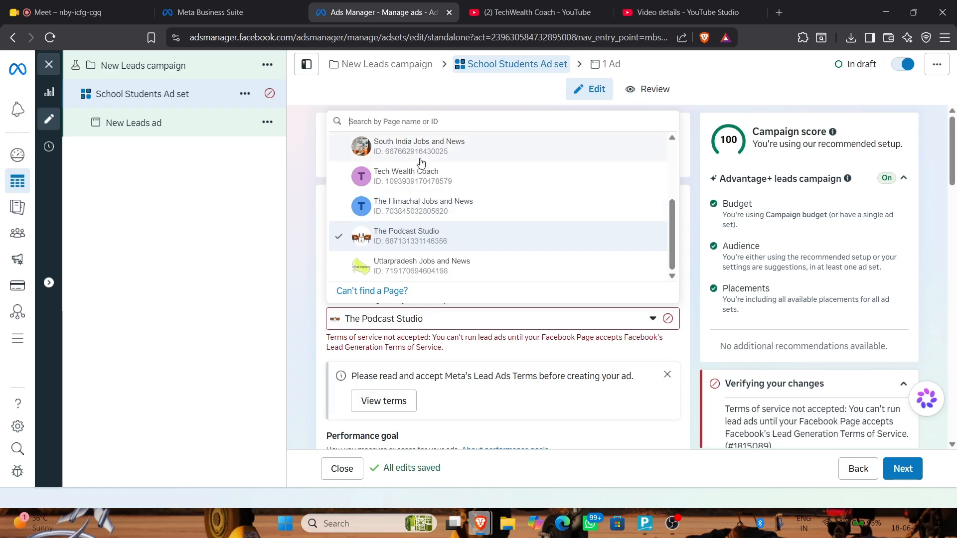
pyautogui.scroll(3, 493, 236)
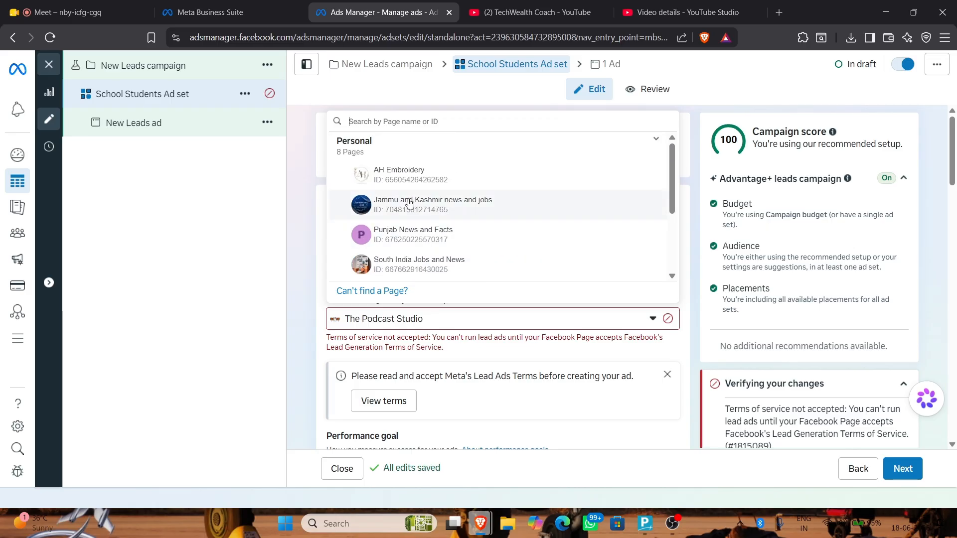
pyautogui.scroll(-2, 395, 207)
pyautogui.scroll(-2, 396, 207)
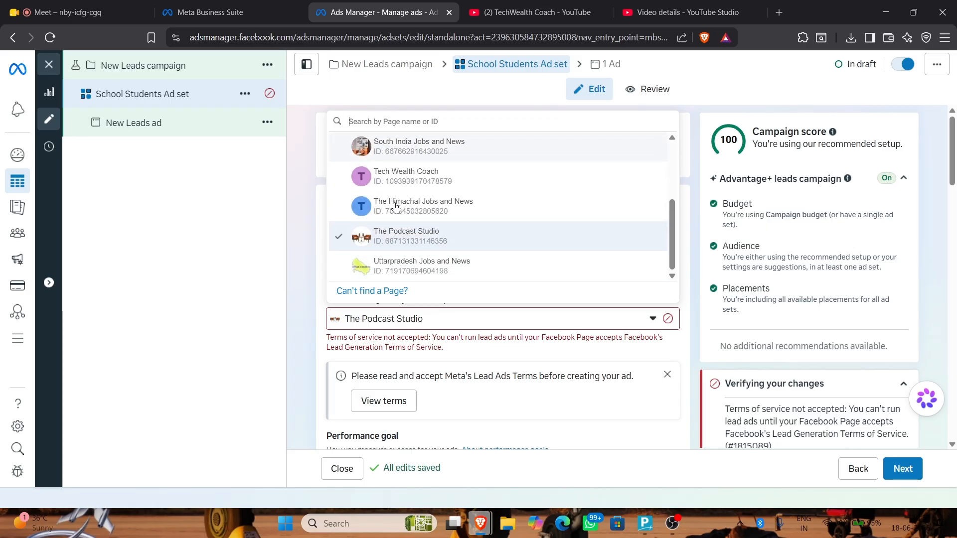
pyautogui.scroll(4, 396, 240)
pyautogui.scroll(-1, 397, 239)
pyautogui.scroll(-2, 397, 240)
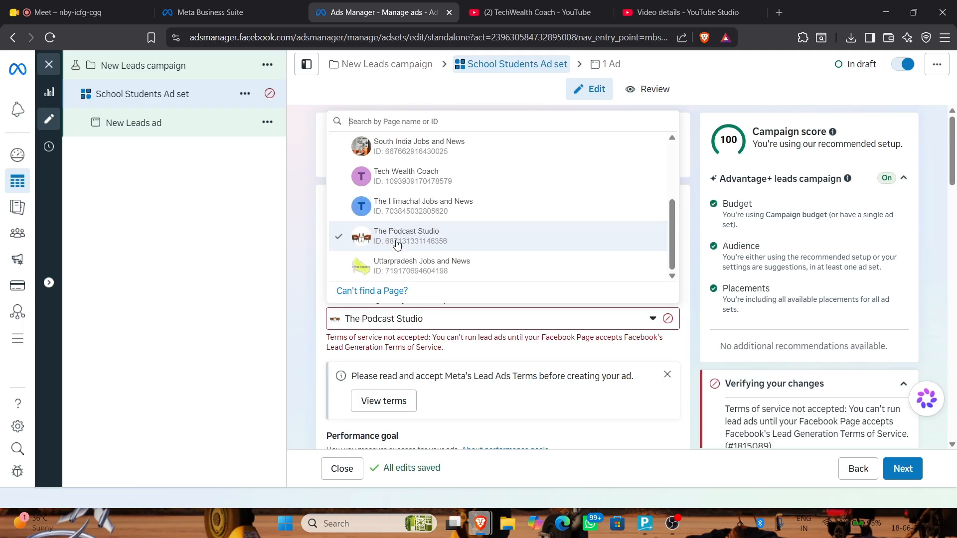
pyautogui.click(346, 177)
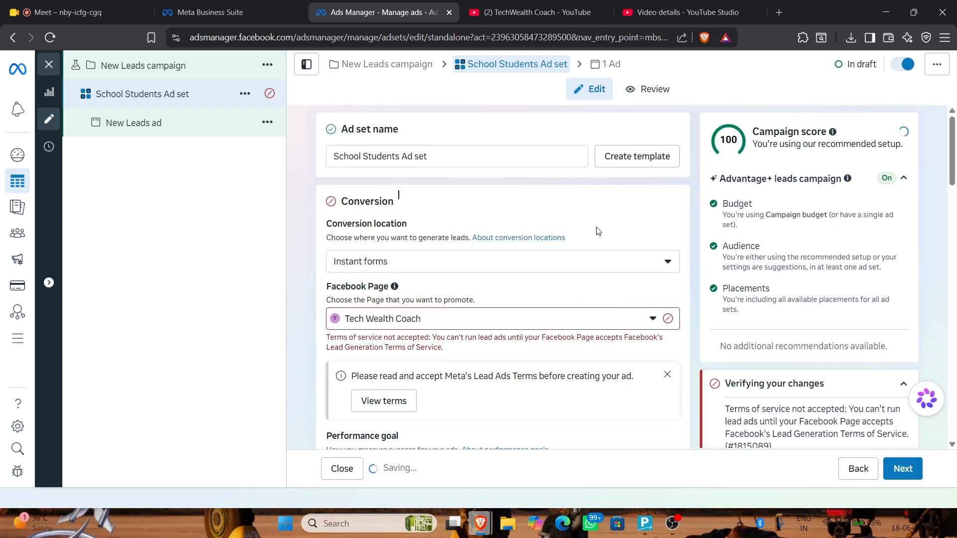
pyautogui.scroll(-3, 596, 227)
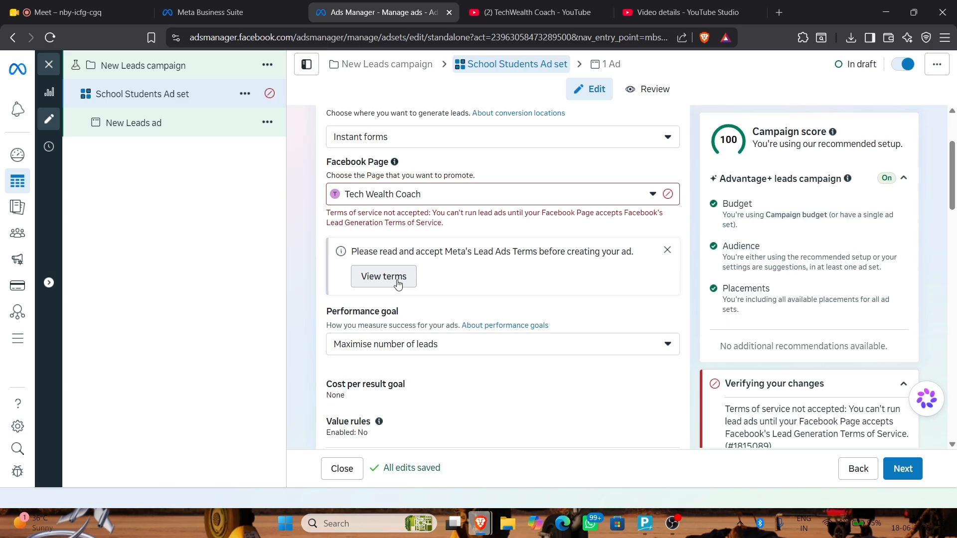
# Read and agree to Meta's Lead Ads Terms for the Tech Wealth Coach Page
pyautogui.click(399, 278)
pyautogui.scroll(-10, 631, 373)
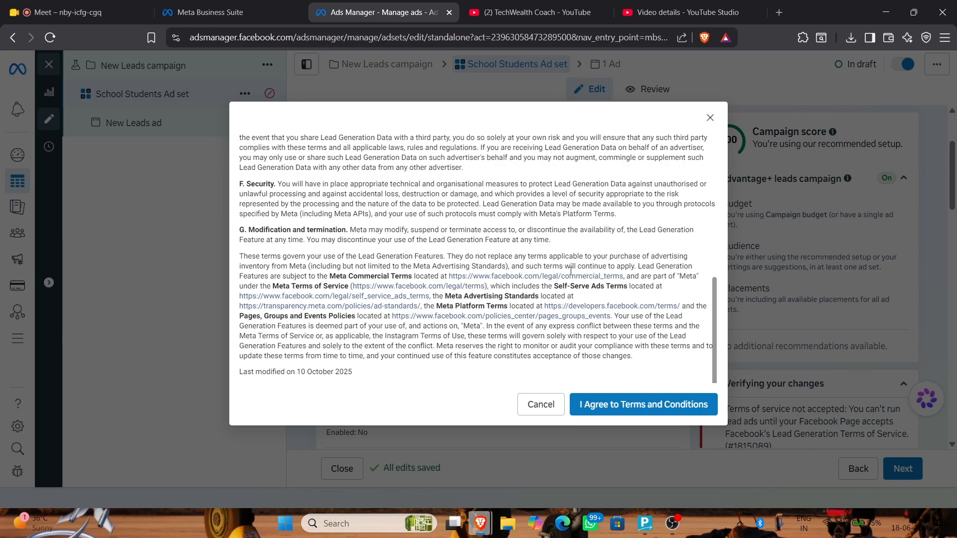
pyautogui.click(632, 404)
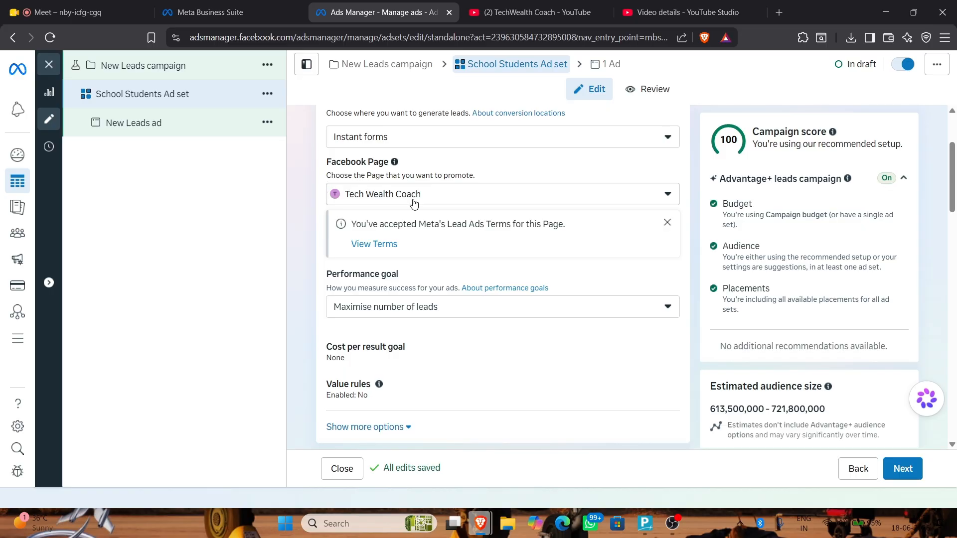
pyautogui.scroll(5, 414, 205)
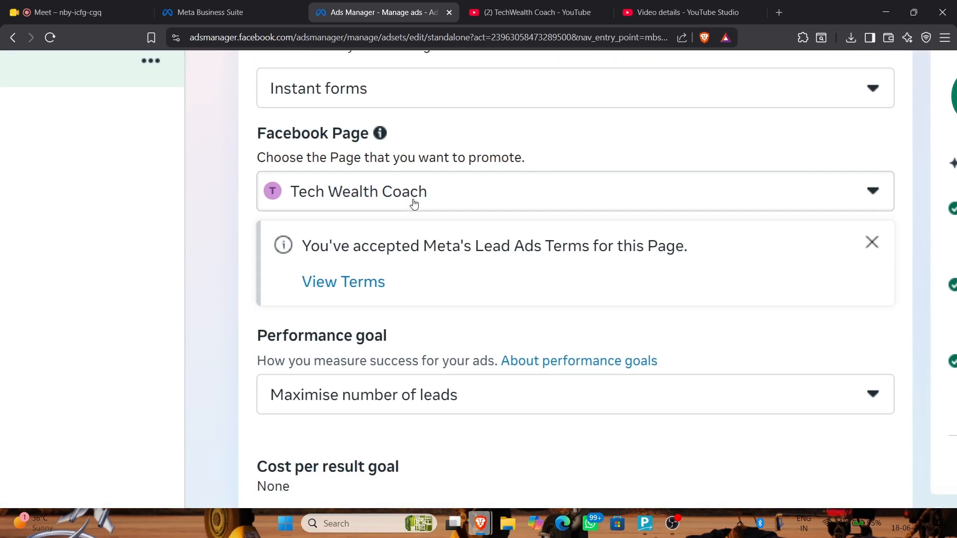
pyautogui.scroll(-3, 414, 204)
pyautogui.click(472, 235)
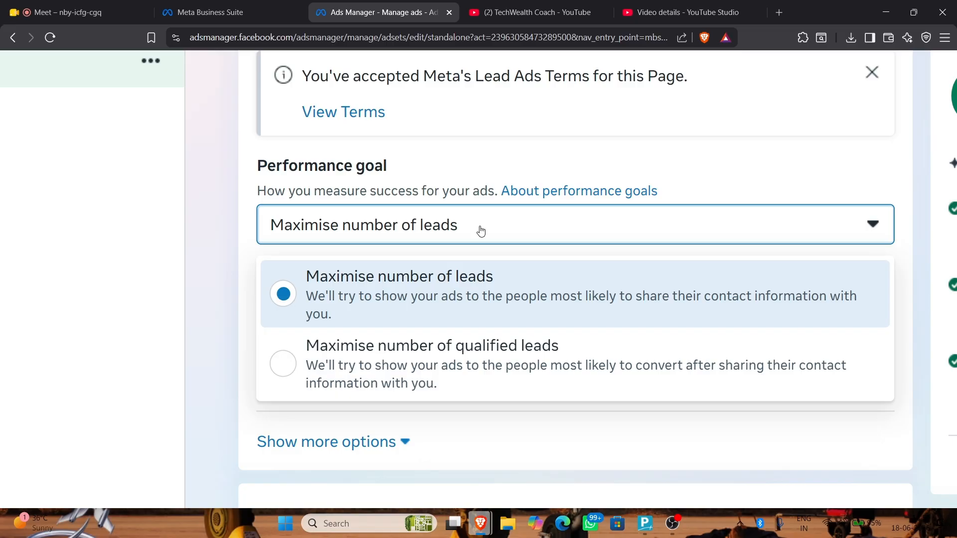
# Switch the performance goal from Maximise number of leads to Maximise number of qualified leads
pyautogui.scroll(-1, 480, 231)
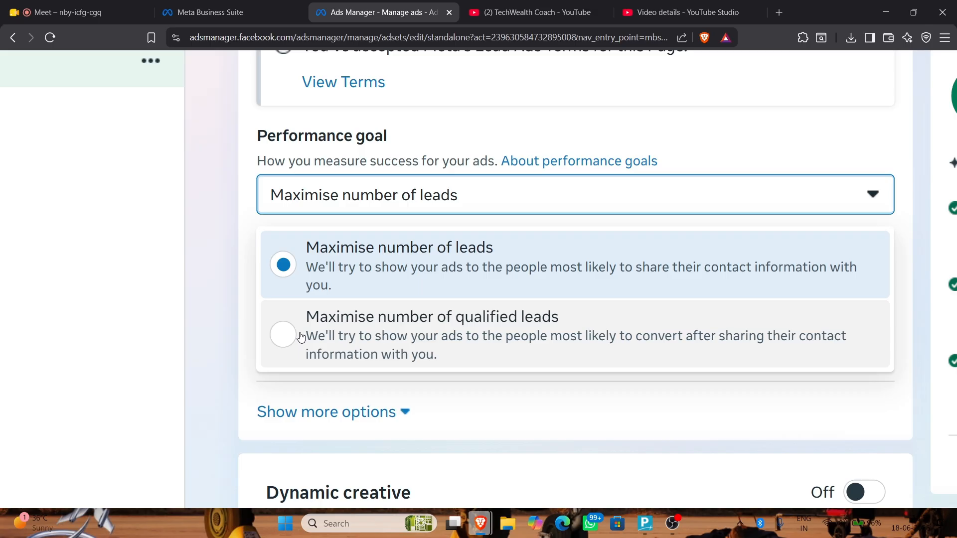
pyautogui.click(301, 337)
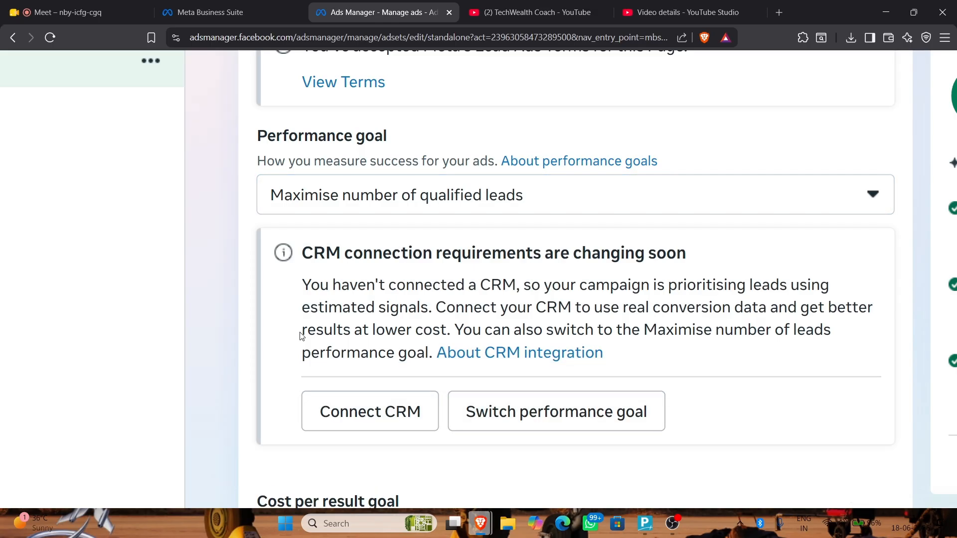
pyautogui.scroll(-1, 301, 337)
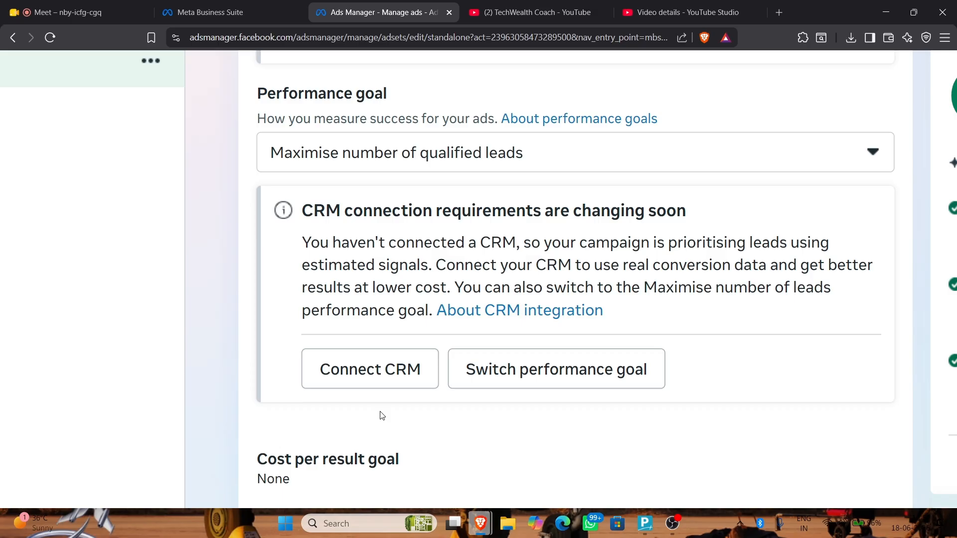
# Start a CRM connection, continue into the required account, and choose Connect Data in Events Manager
pyautogui.click(369, 310)
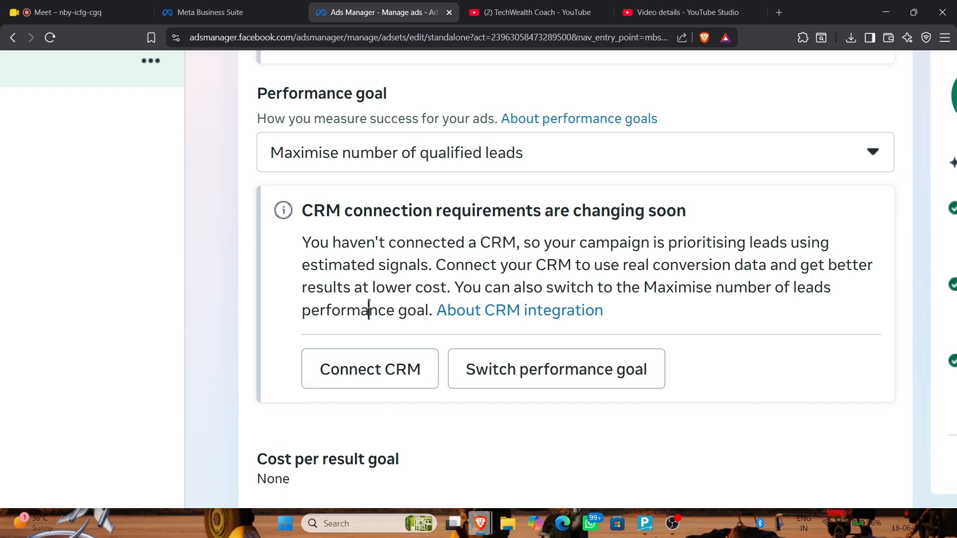
pyautogui.click(385, 369)
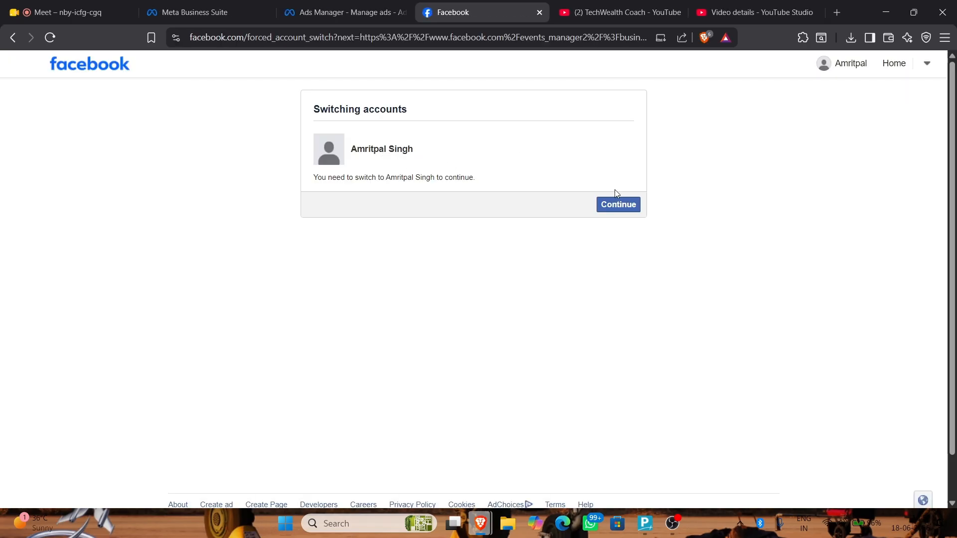
pyautogui.click(621, 205)
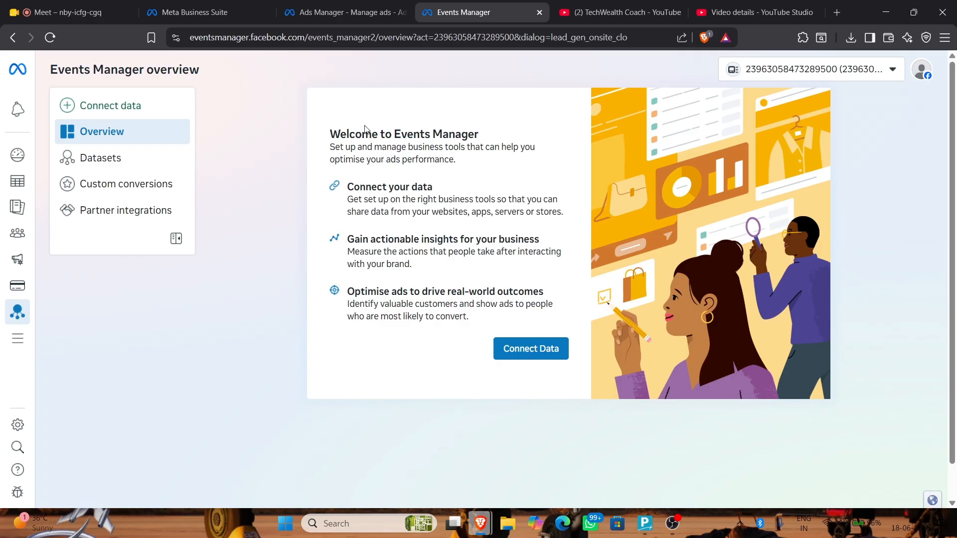
pyautogui.moveTo(320, 132); pyautogui.dragTo(480, 321)
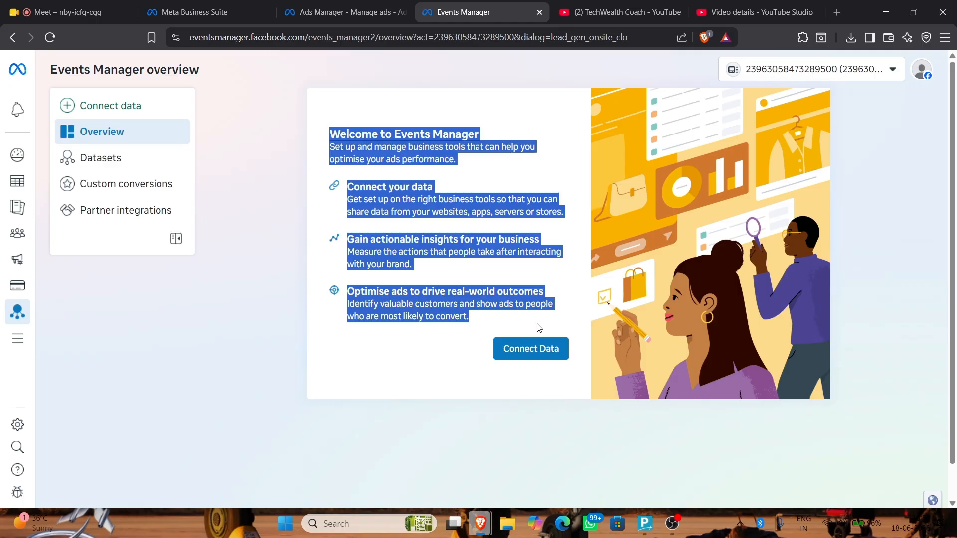
pyautogui.click(536, 351)
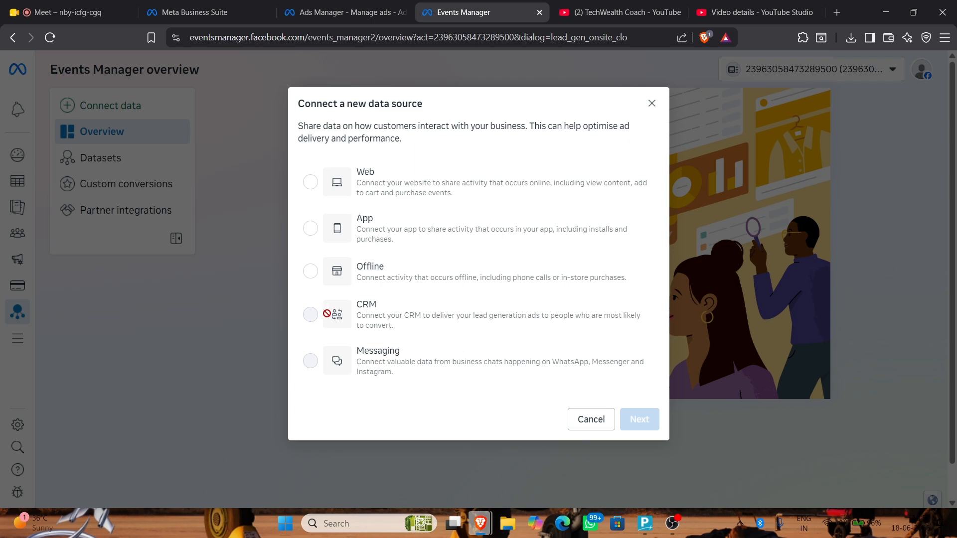
# Compare the Web, App and Offline data source types, then continue with Web
pyautogui.click(344, 184)
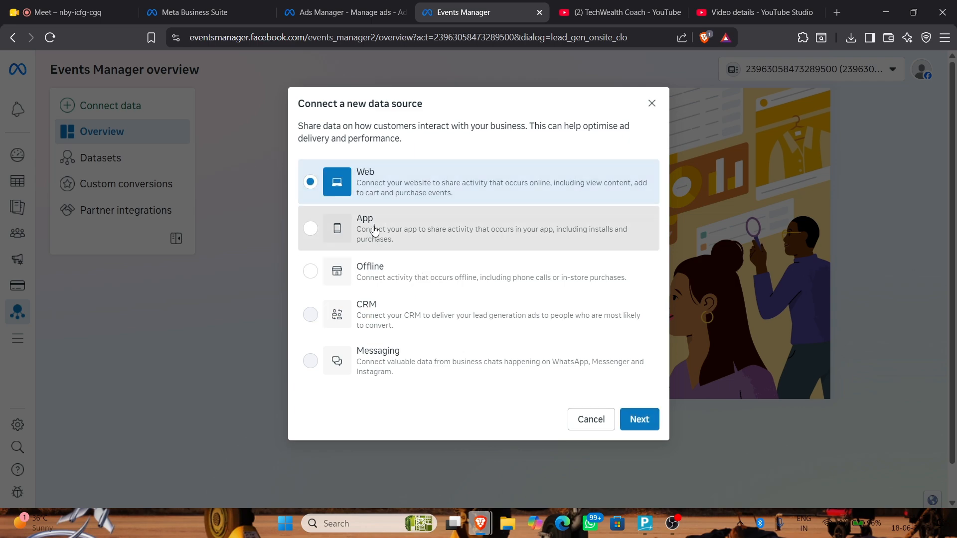
pyautogui.click(375, 230)
pyautogui.click(372, 282)
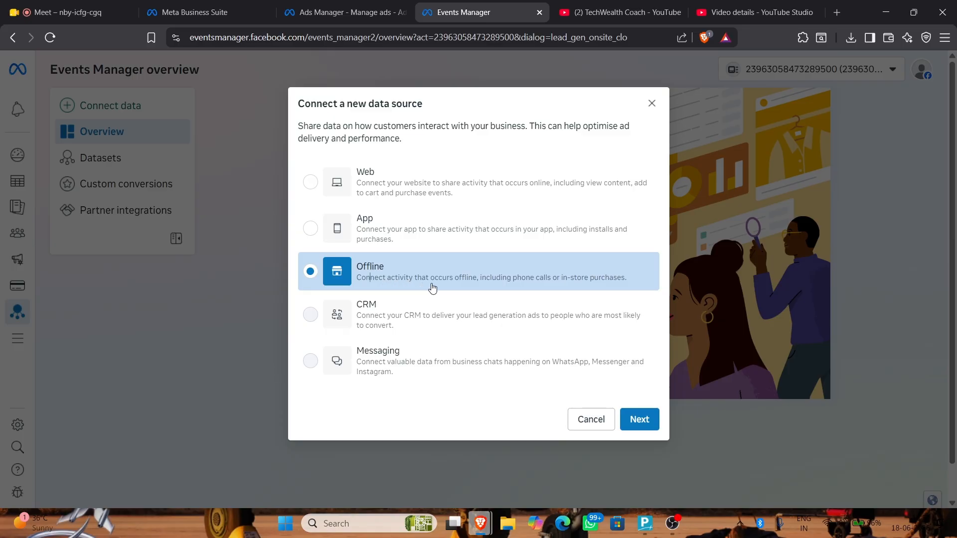
pyautogui.click(438, 229)
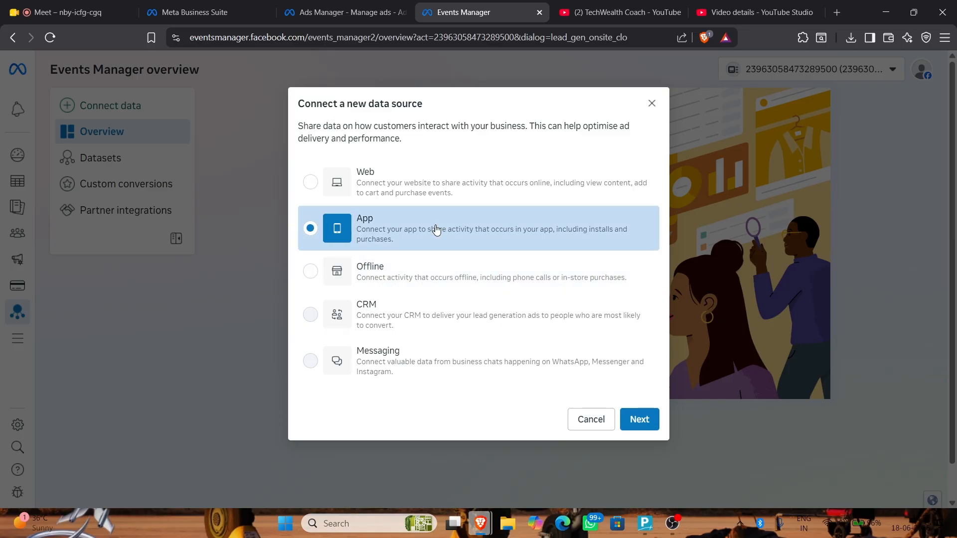
pyautogui.click(439, 188)
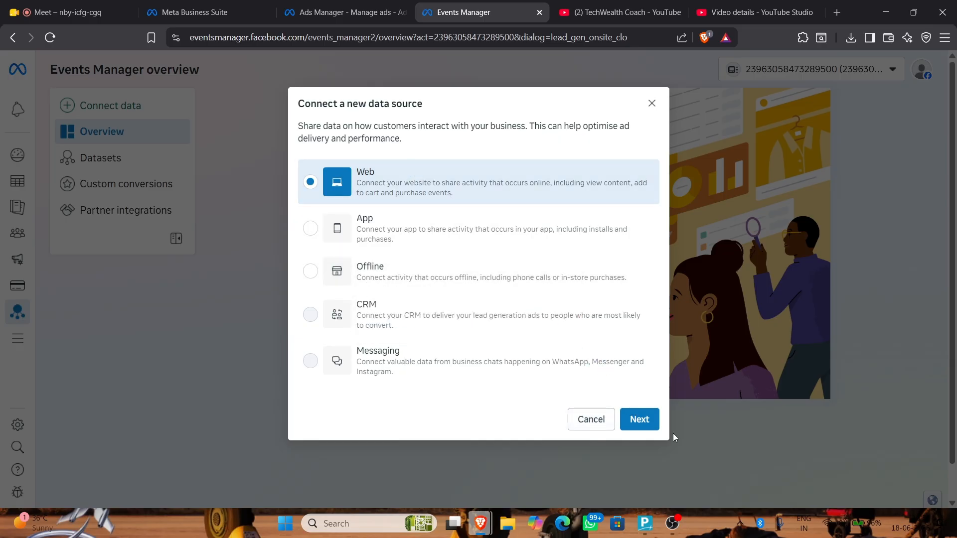
pyautogui.click(640, 420)
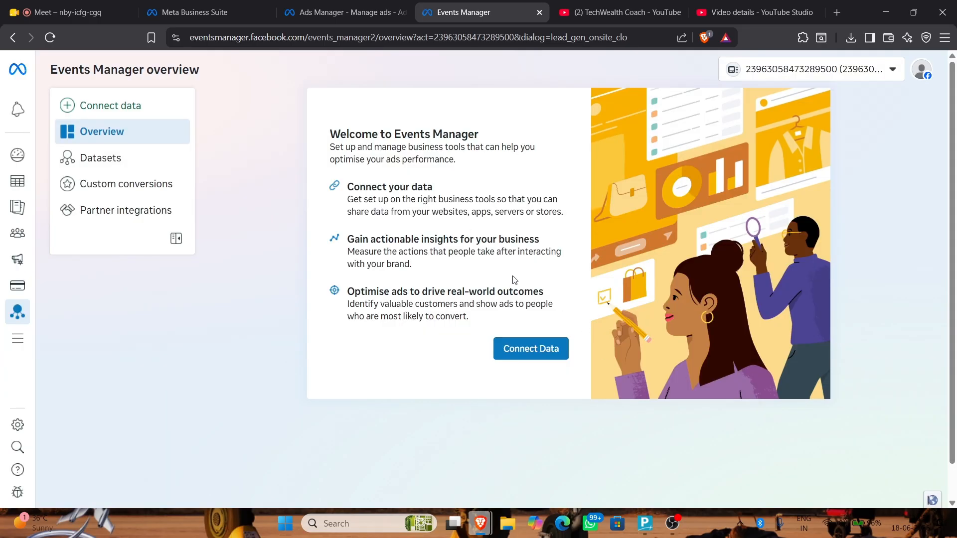
pyautogui.scroll(-1, 521, 305)
pyautogui.scroll(1, 518, 324)
# Reopen Connect Data, pick Web again, and close the dialog
pyautogui.click(536, 349)
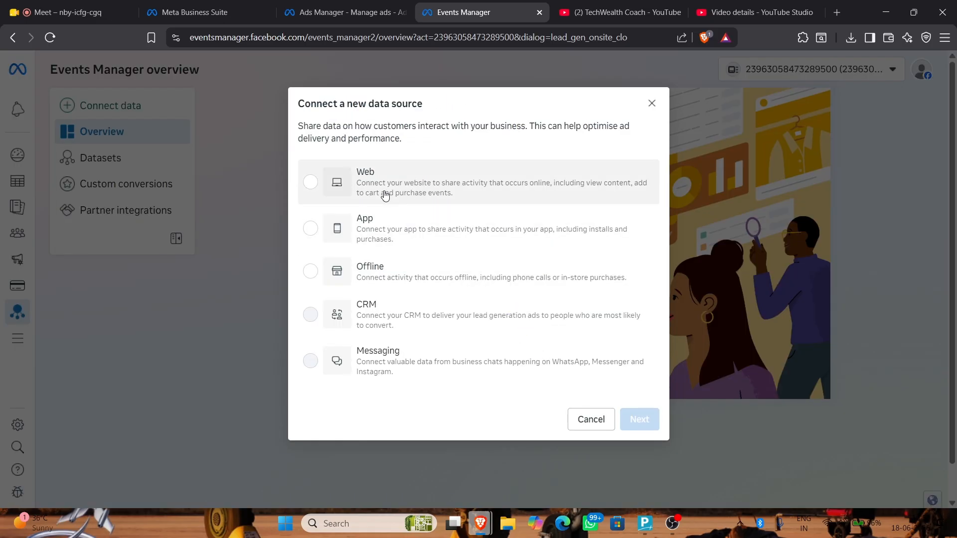
pyautogui.click(394, 192)
pyautogui.click(639, 420)
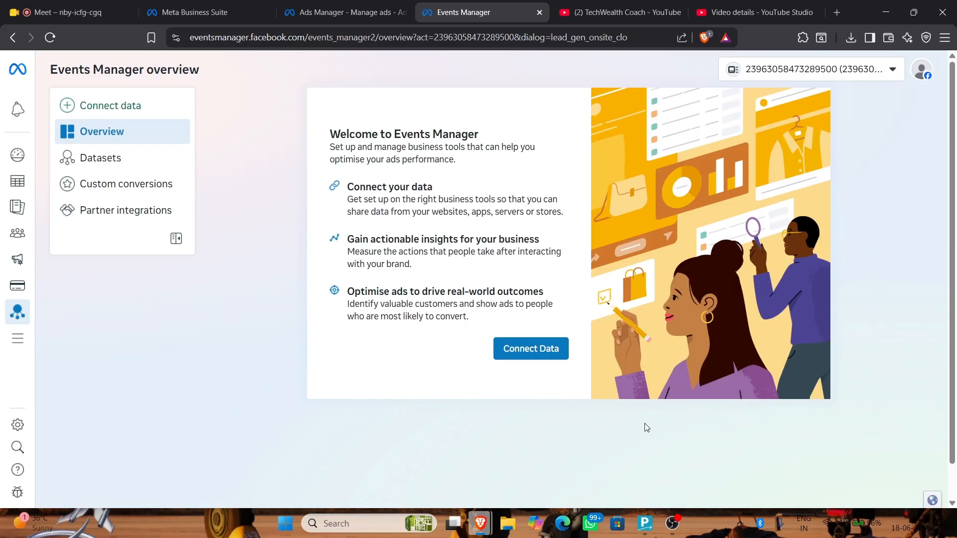
# Check the empty Datasets and Custom conversions pages, then return to the Ads Manager tab
pyautogui.click(127, 159)
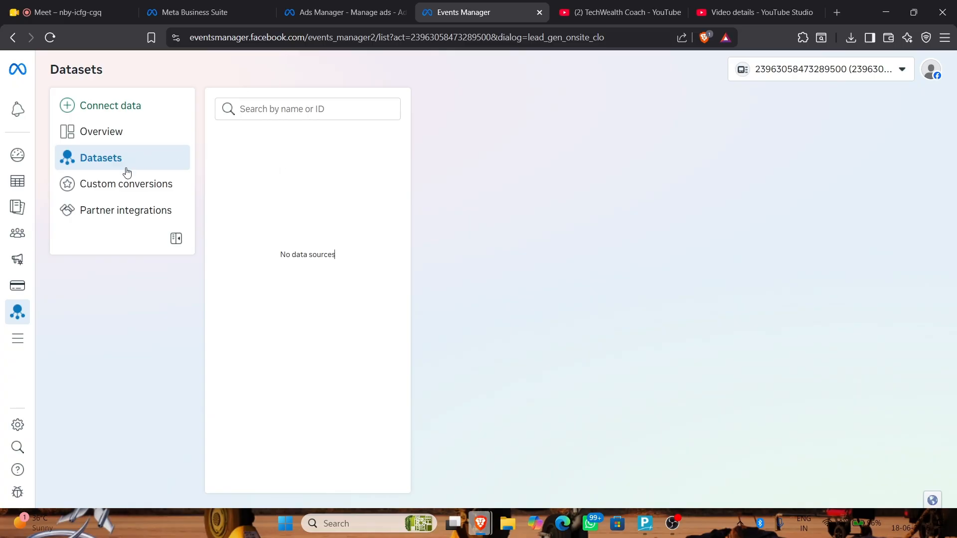
pyautogui.click(108, 193)
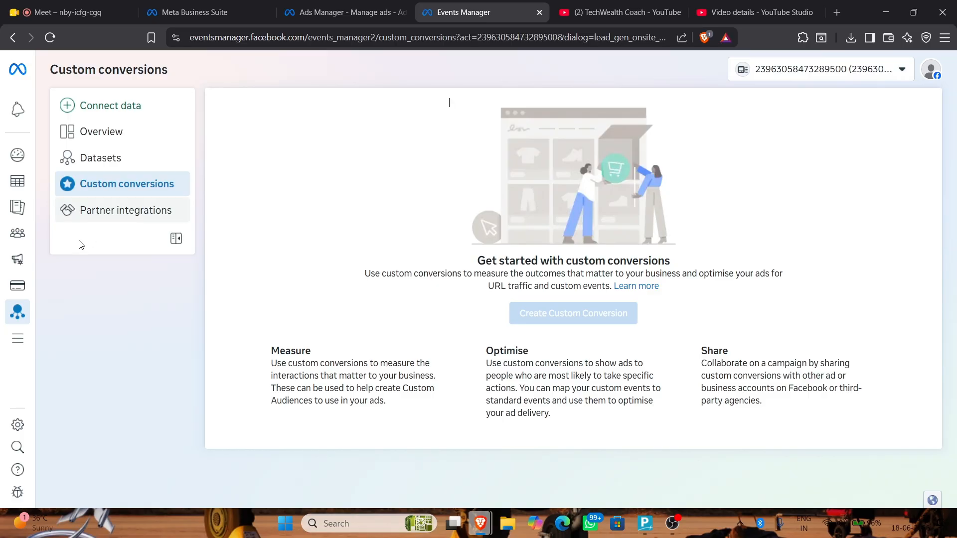
pyautogui.click(344, 12)
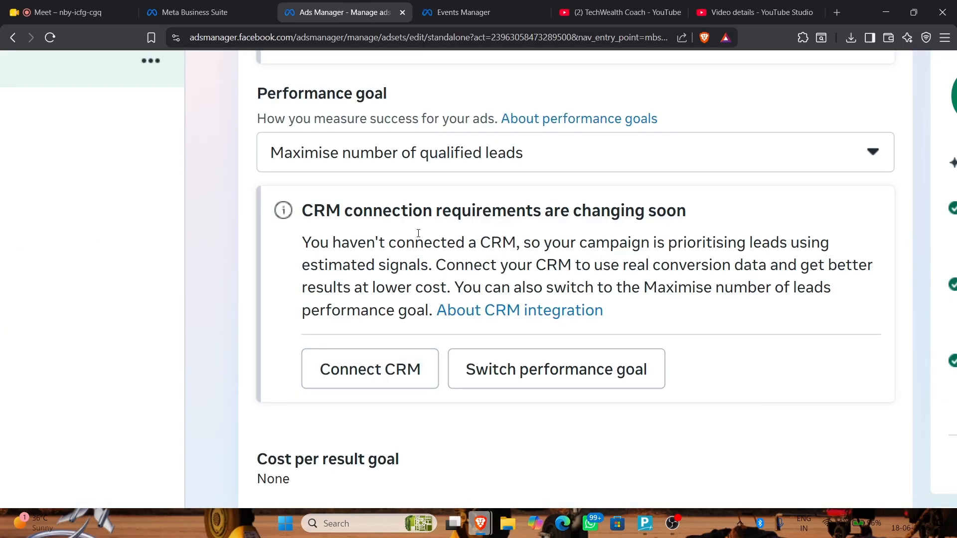
# Expand the ad set's Value rules section, zoom in to read it, and start Create a rule set
pyautogui.scroll(-6, 418, 233)
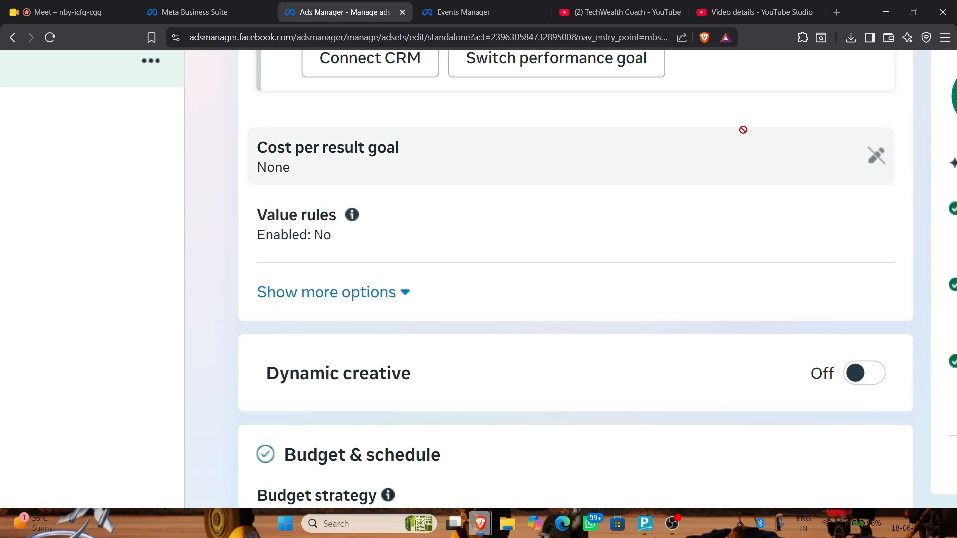
pyautogui.click(368, 158)
pyautogui.scroll(-3, 367, 160)
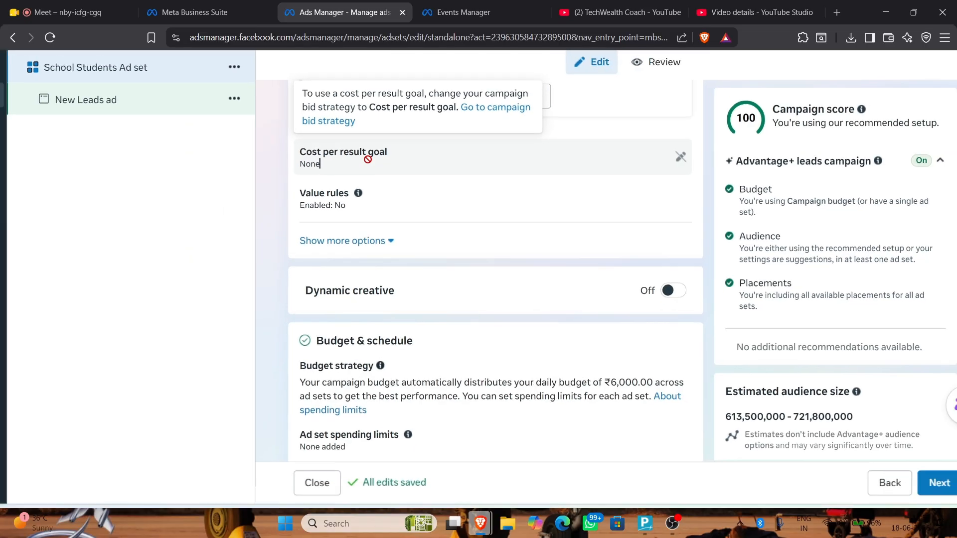
pyautogui.scroll(2, 368, 160)
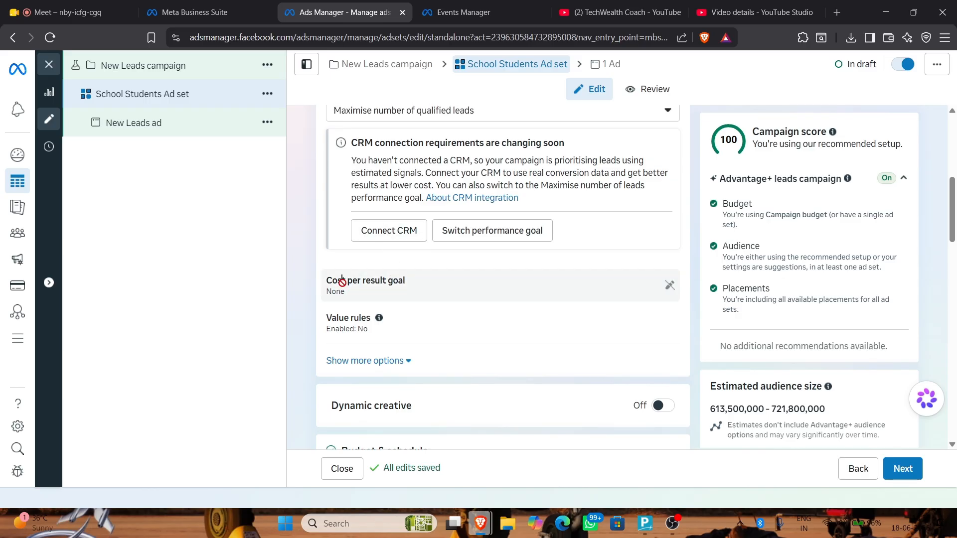
pyautogui.scroll(-1, 342, 280)
pyautogui.click(463, 265)
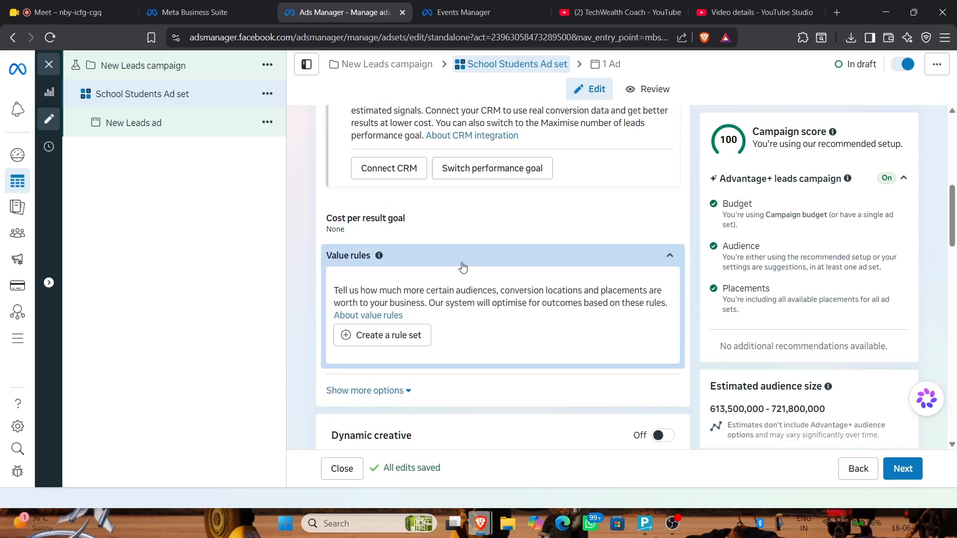
pyautogui.scroll(-1, 462, 268)
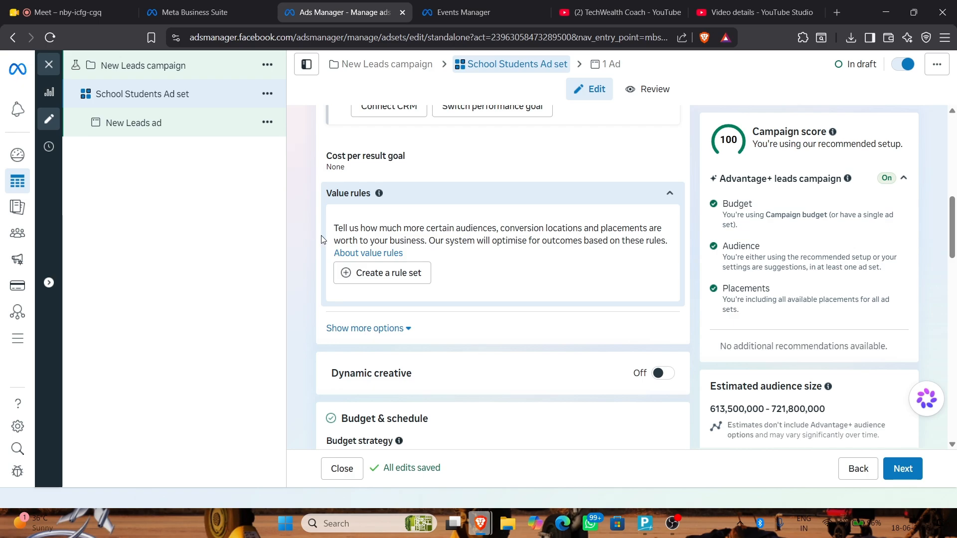
pyautogui.moveTo(333, 228); pyautogui.dragTo(442, 252)
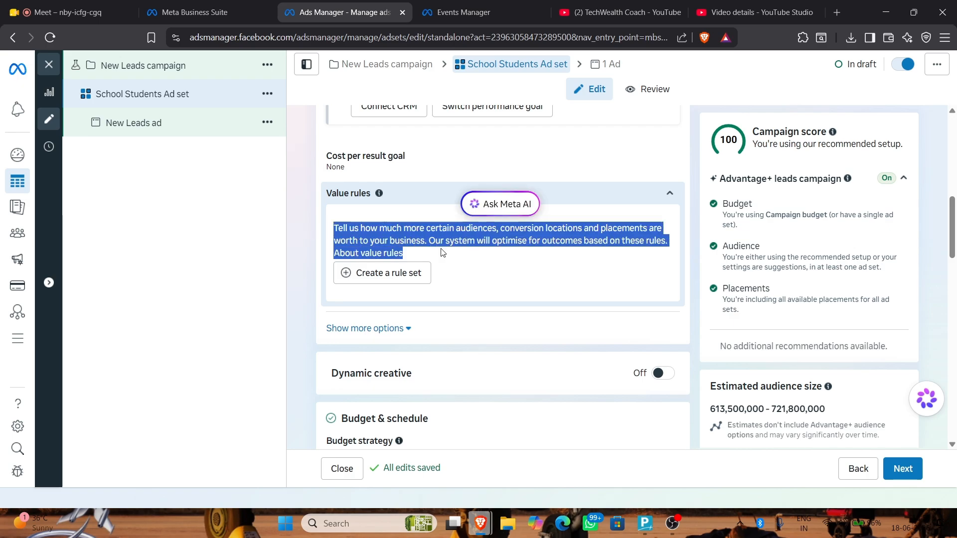
pyautogui.hotkey('ctrl', '+')
pyautogui.hotkey('ctrl', '+')
pyautogui.hotkey('ctrl', '+')
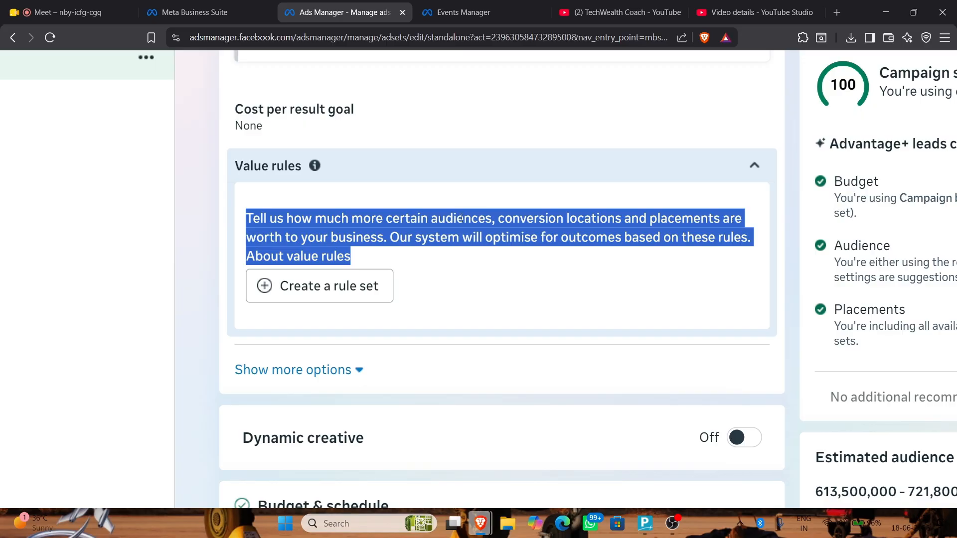
pyautogui.click(311, 298)
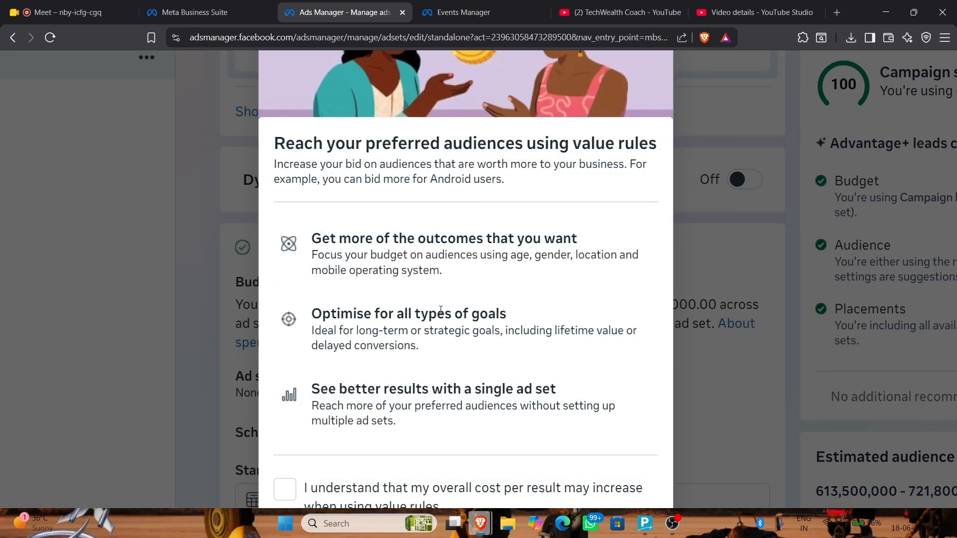
# Acknowledge that cost per result may rise, create the rule set, and review the criteria options
pyautogui.hotkey('ctrl', '0')
pyautogui.click(373, 413)
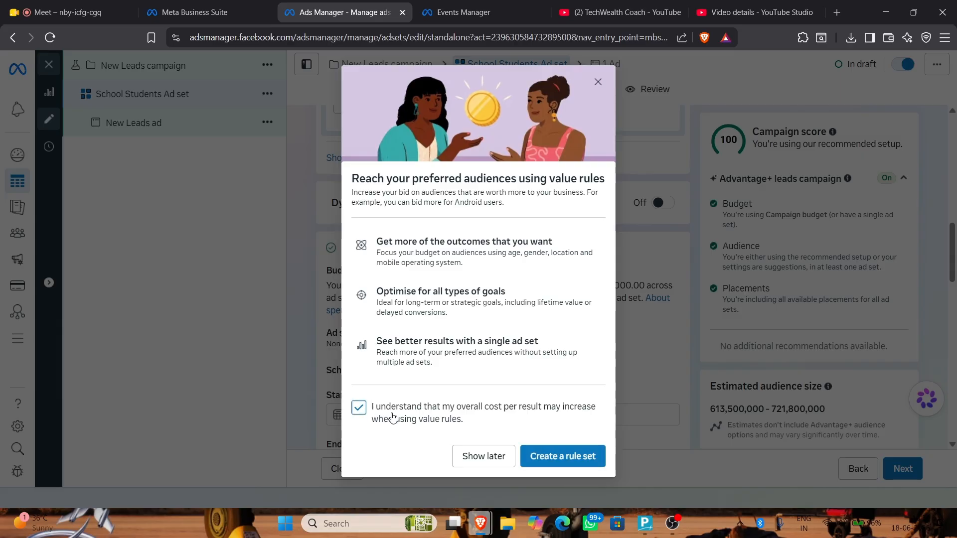
pyautogui.click(584, 455)
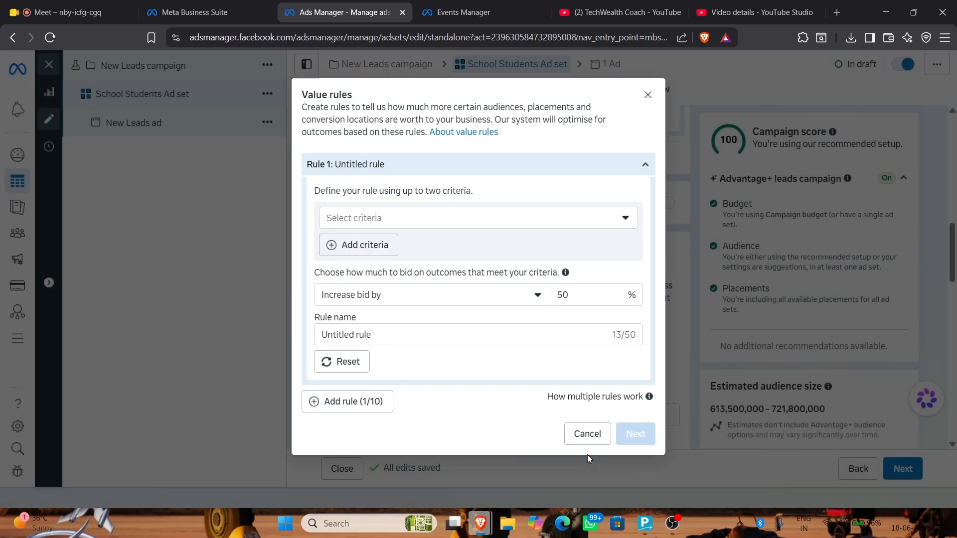
pyautogui.click(435, 217)
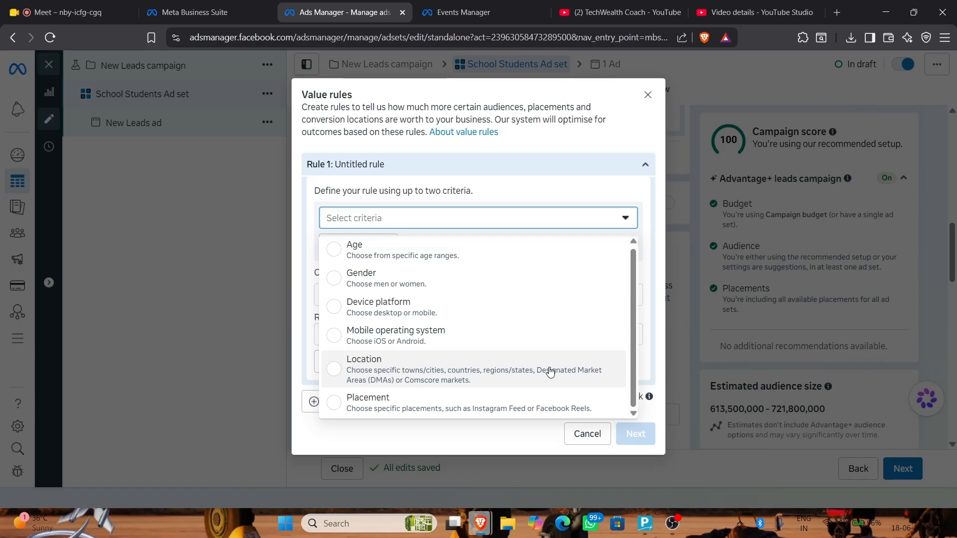
pyautogui.scroll(5, 550, 373)
pyautogui.scroll(-2, 550, 373)
pyautogui.scroll(-1, 549, 373)
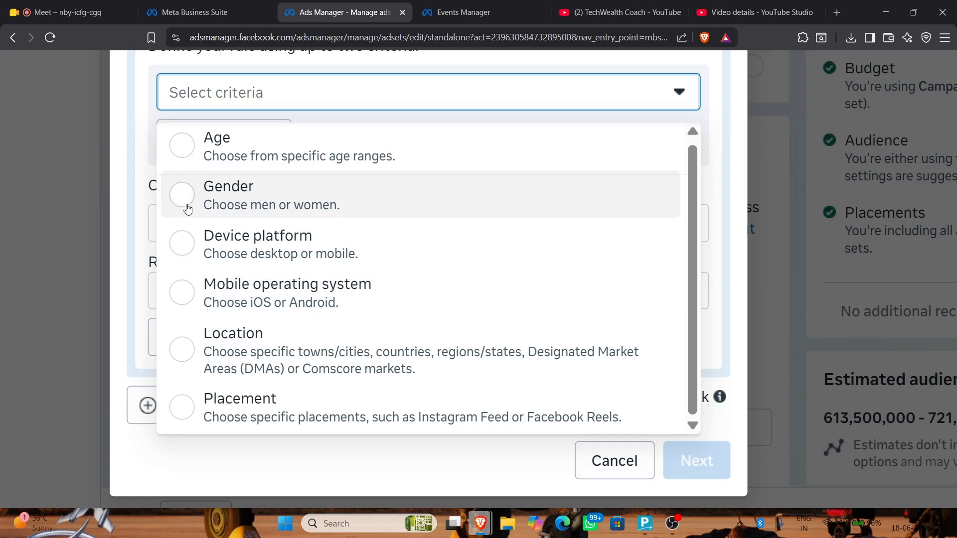
# Base the value rule on Age with only the 18-24 range selected
pyautogui.click(186, 146)
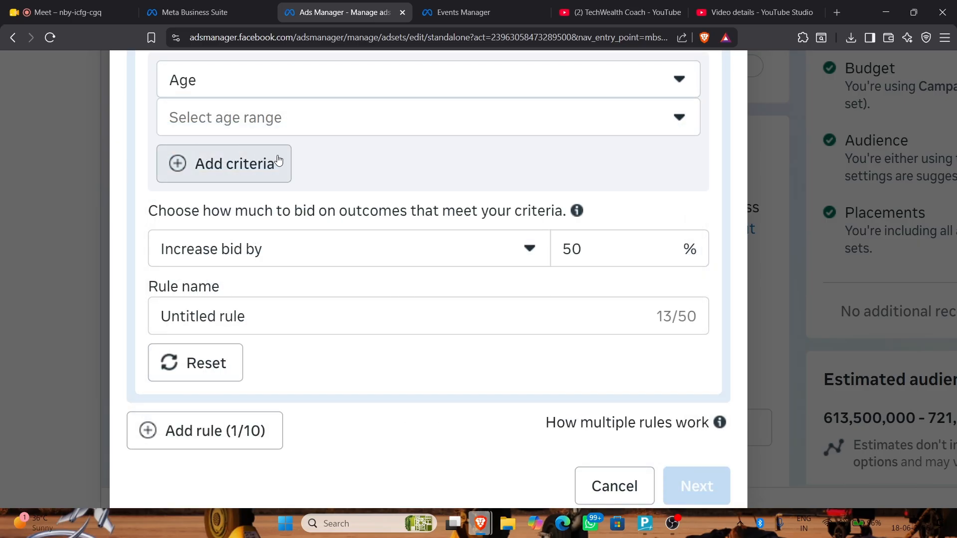
pyautogui.click(278, 119)
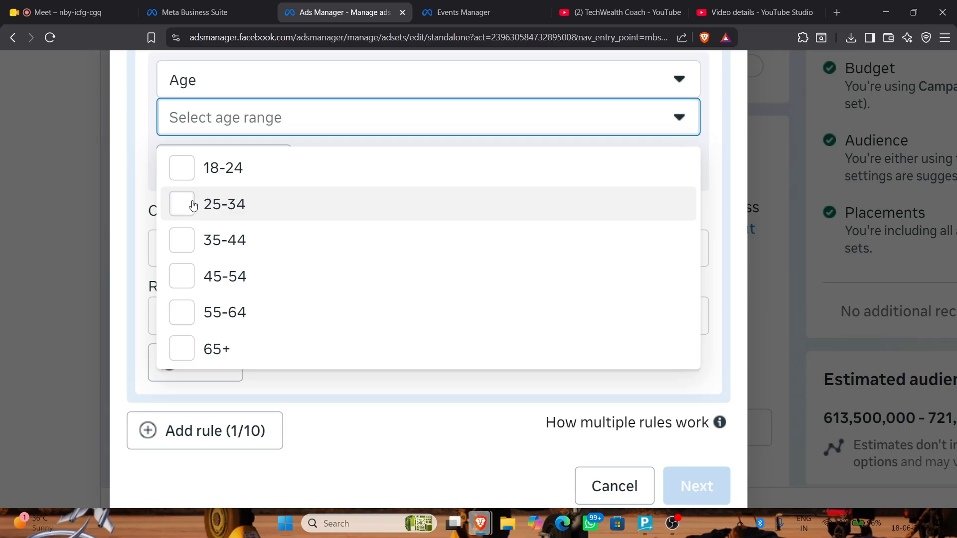
pyautogui.click(194, 178)
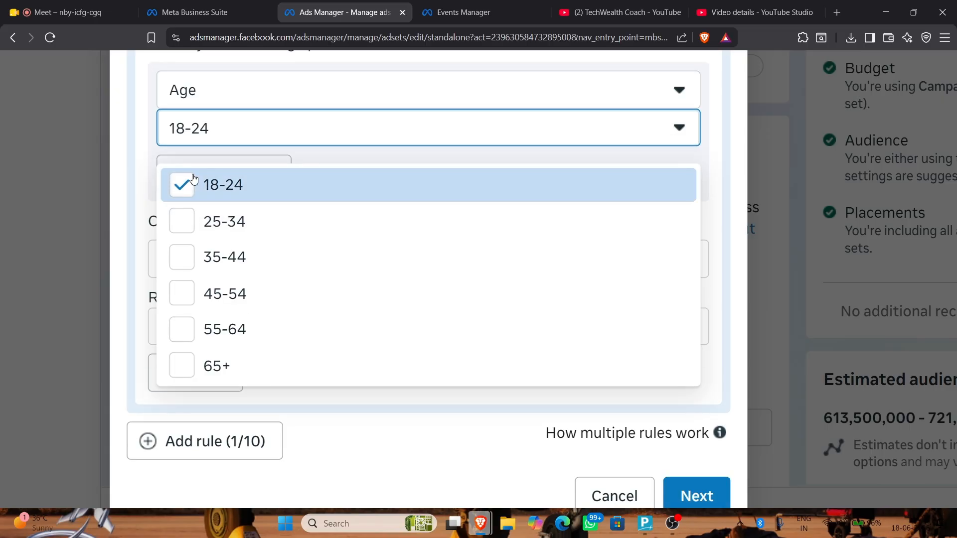
pyautogui.click(721, 243)
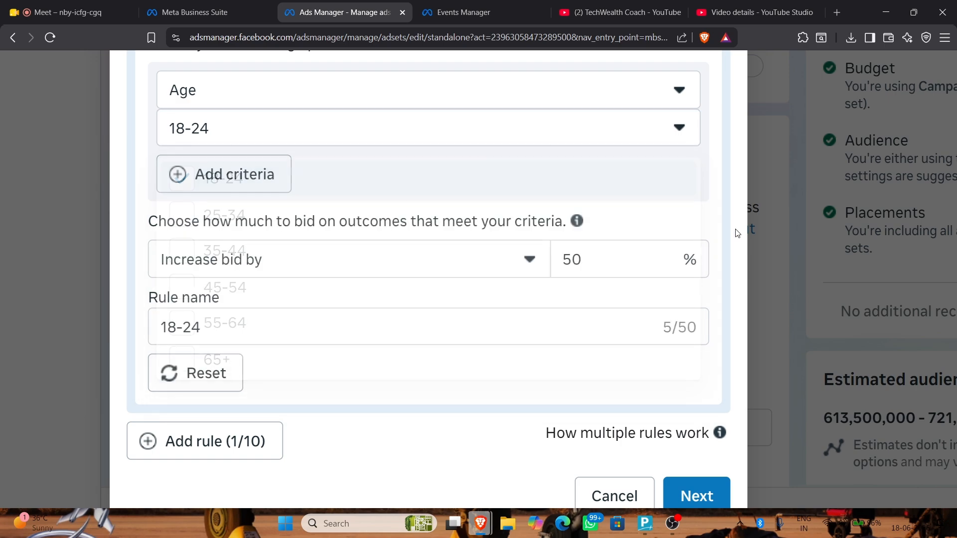
# Change the 18-24 rule to decrease the bid, and cut the percentage from 50% to 5%
pyautogui.click(320, 258)
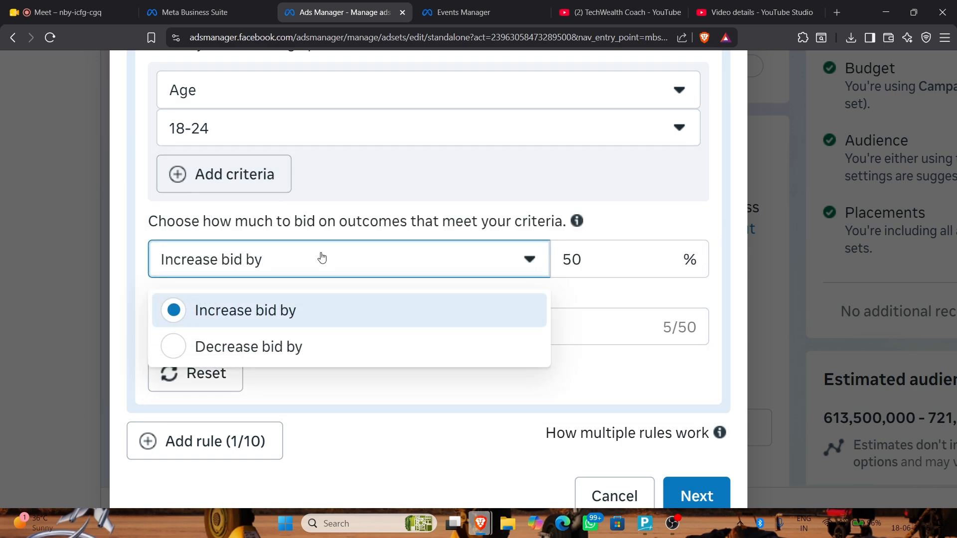
pyautogui.click(354, 349)
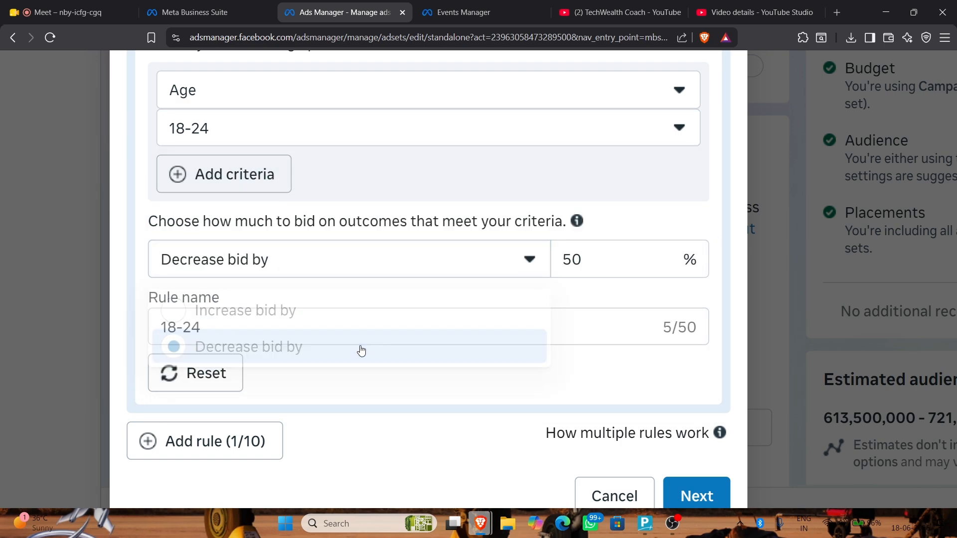
pyautogui.moveTo(341, 227); pyautogui.dragTo(573, 231)
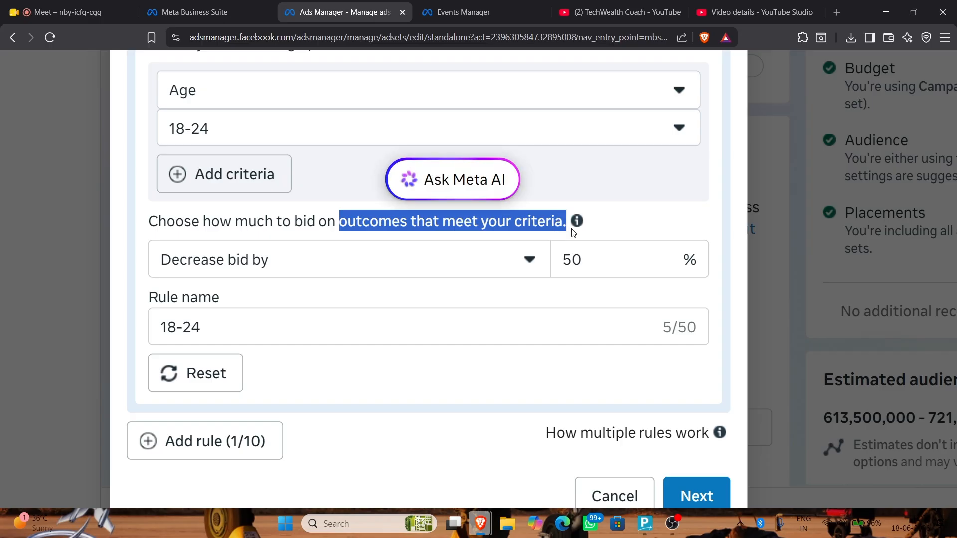
pyautogui.doubleClick(497, 230)
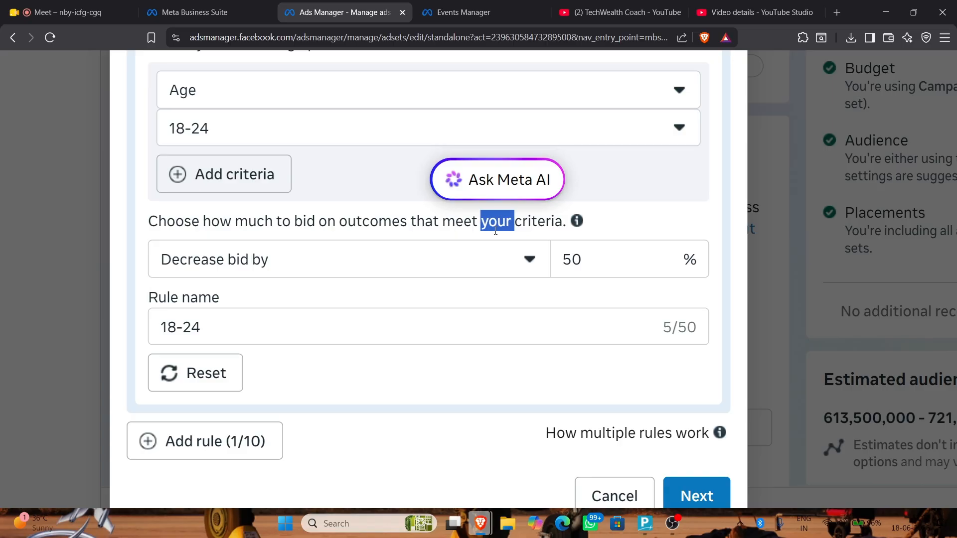
pyautogui.click(620, 253)
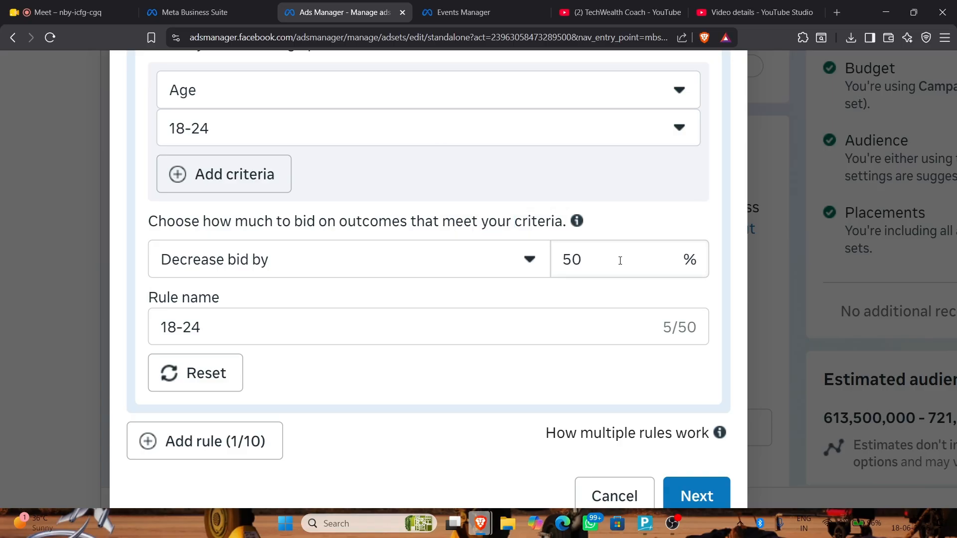
pyautogui.click(620, 261)
pyautogui.press('BackSpace')
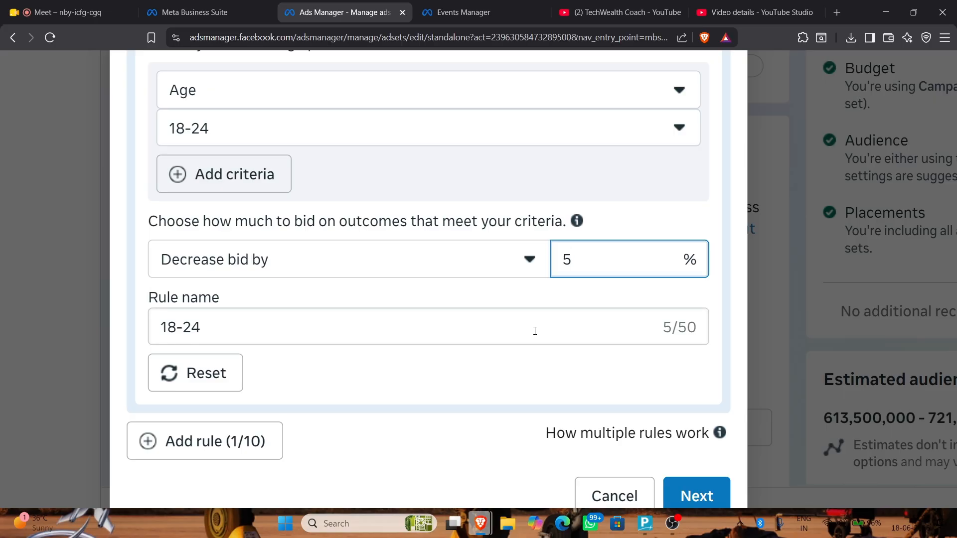
pyautogui.click(535, 331)
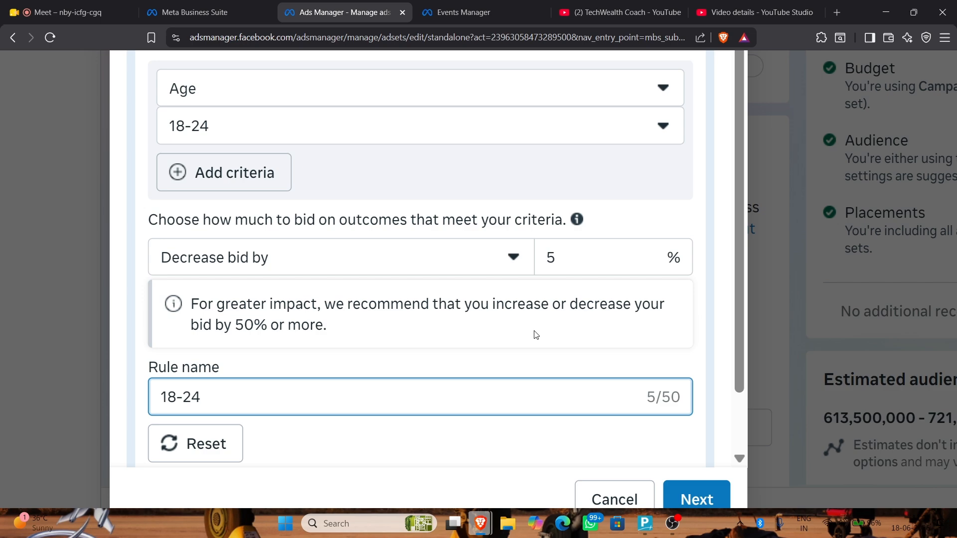
pyautogui.scroll(-1, 535, 334)
# Continue to the summary, name the rule set 'Age rule', and create it
pyautogui.click(692, 498)
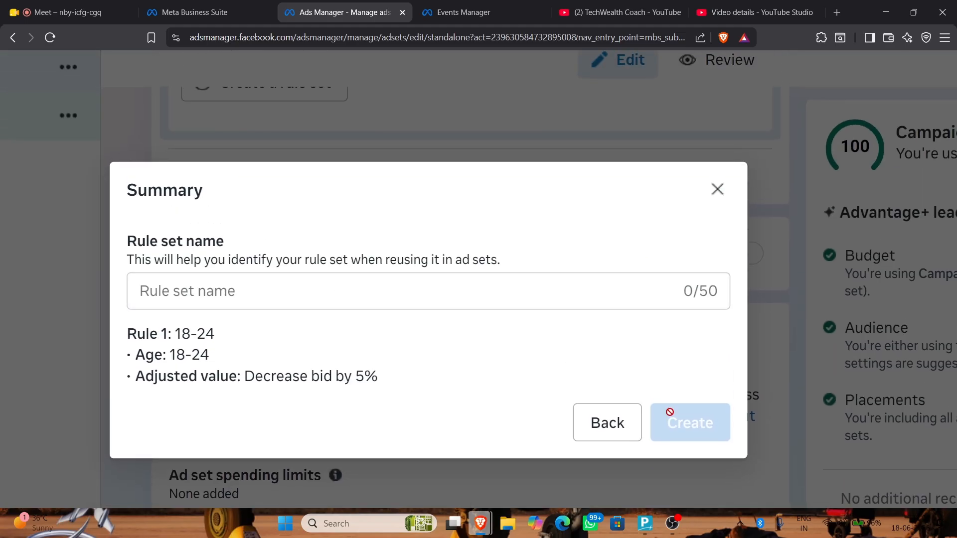
pyautogui.click(403, 293)
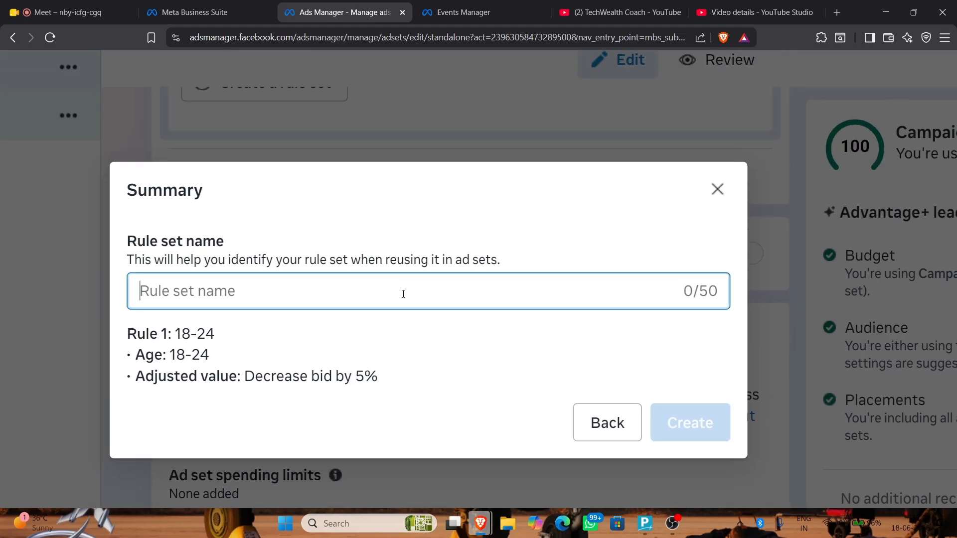
pyautogui.write('Age rR')
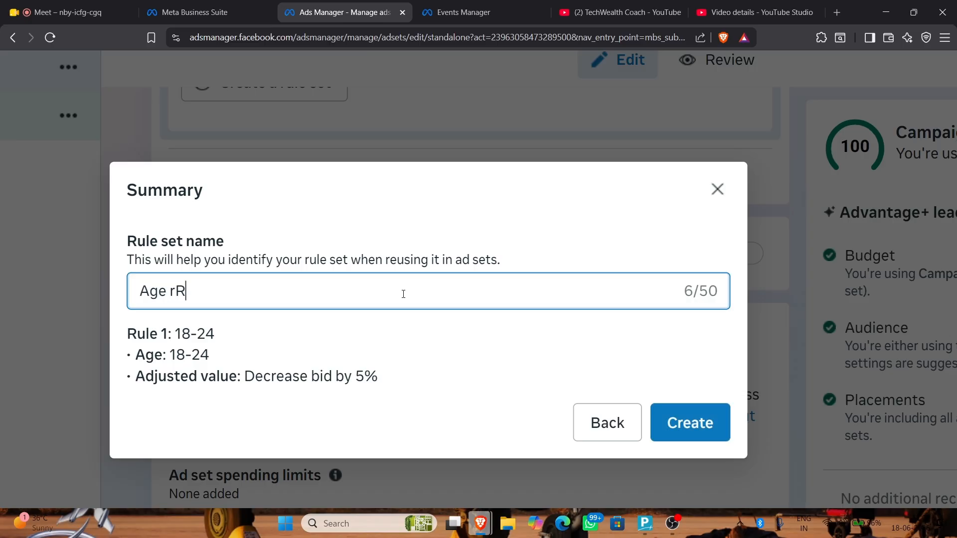
pyautogui.press('BackSpace')
pyautogui.write('ule')
pyautogui.click(688, 423)
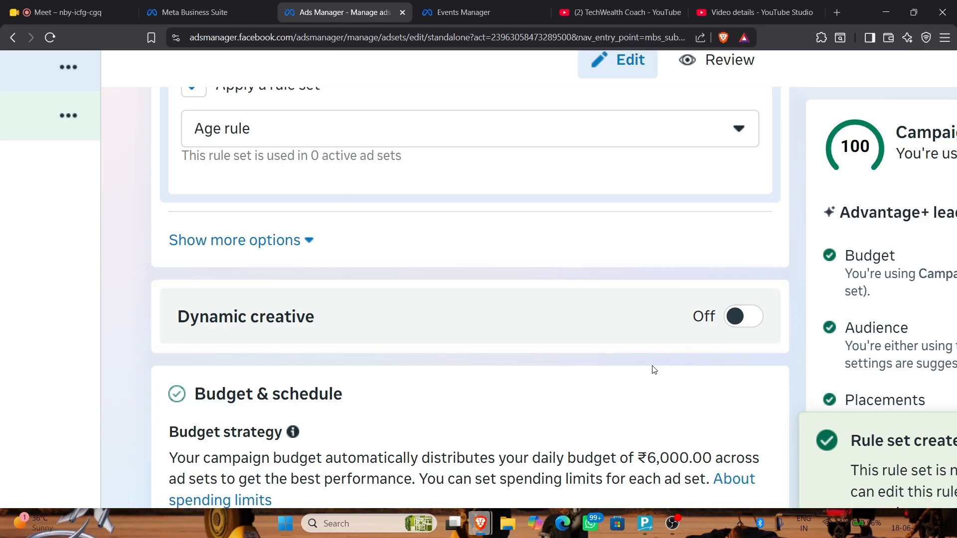
pyautogui.click(744, 318)
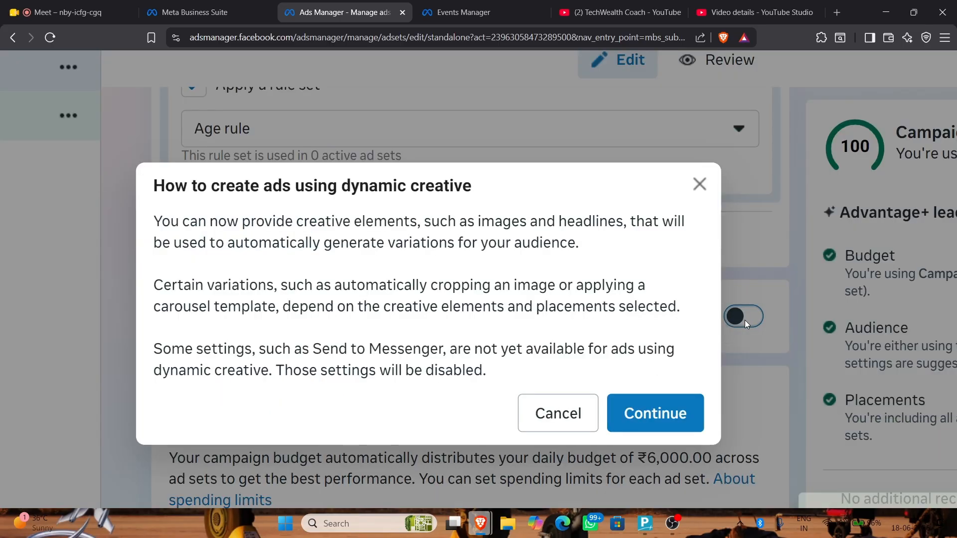
pyautogui.click(644, 422)
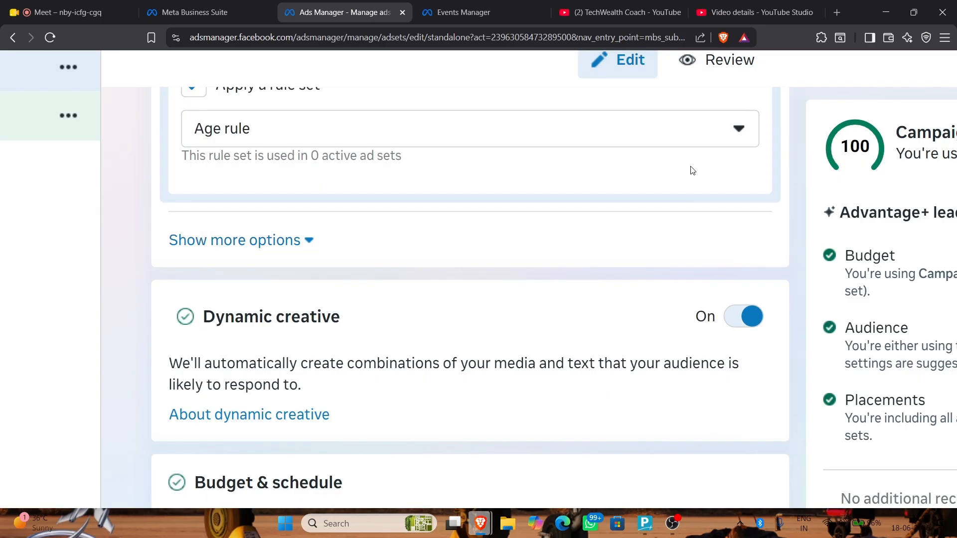
pyautogui.scroll(-4, 608, 299)
pyautogui.click(748, 138)
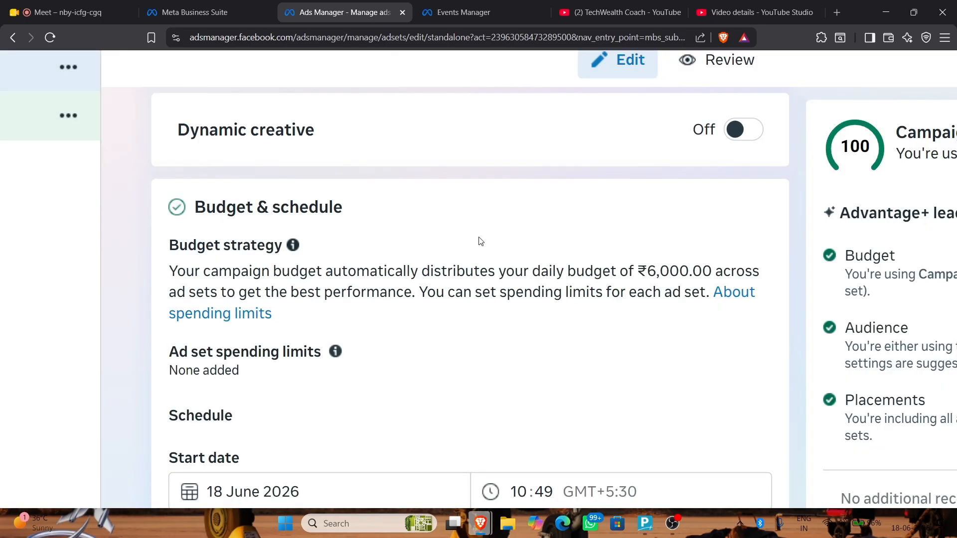
pyautogui.scroll(-4, 481, 242)
pyautogui.scroll(4, 479, 242)
pyautogui.scroll(-3, 353, 209)
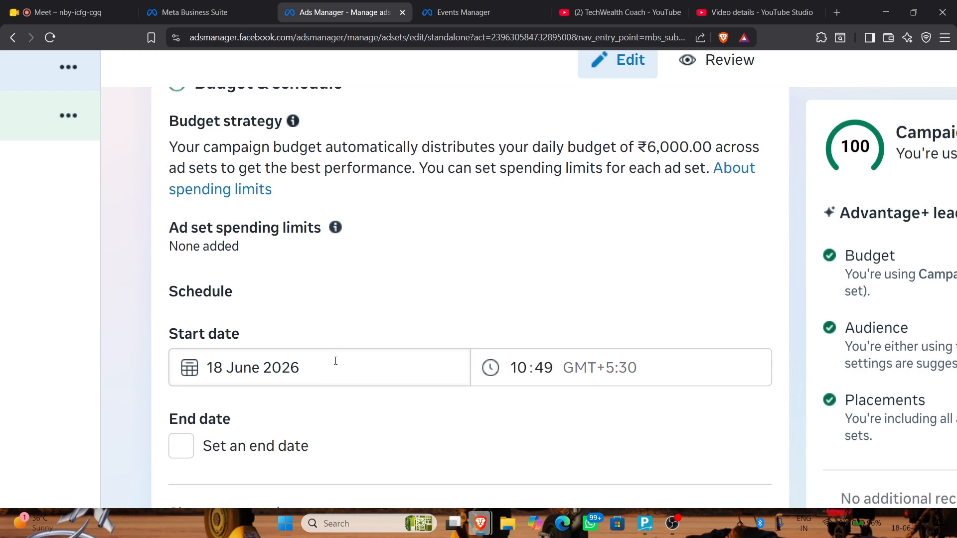
pyautogui.scroll(1, 337, 319)
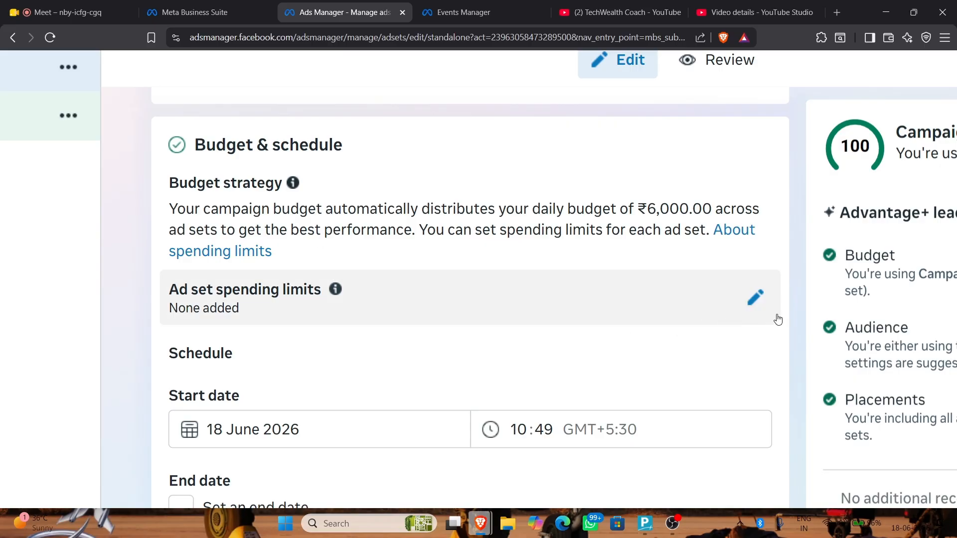
# Turn on ad set spending limits and switch them to rupee values
pyautogui.click(754, 296)
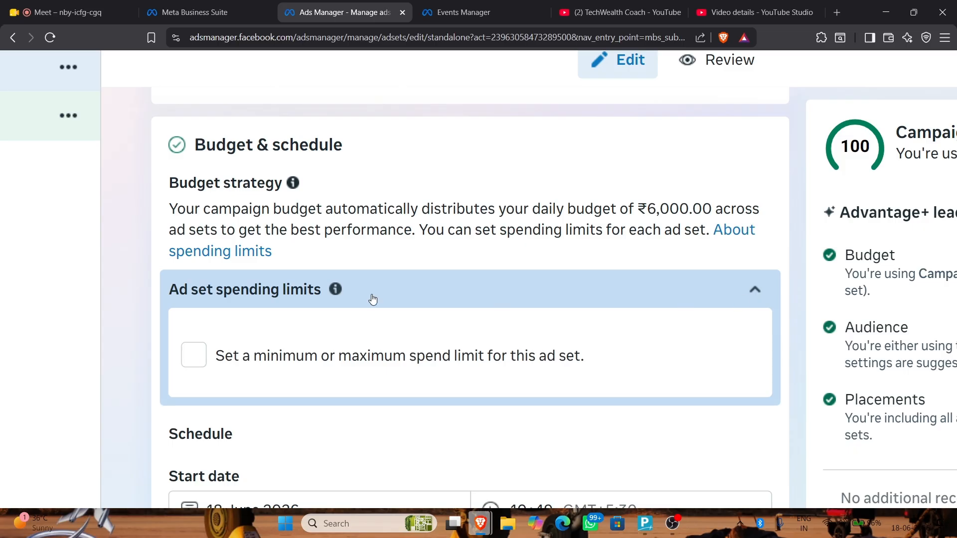
pyautogui.click(193, 355)
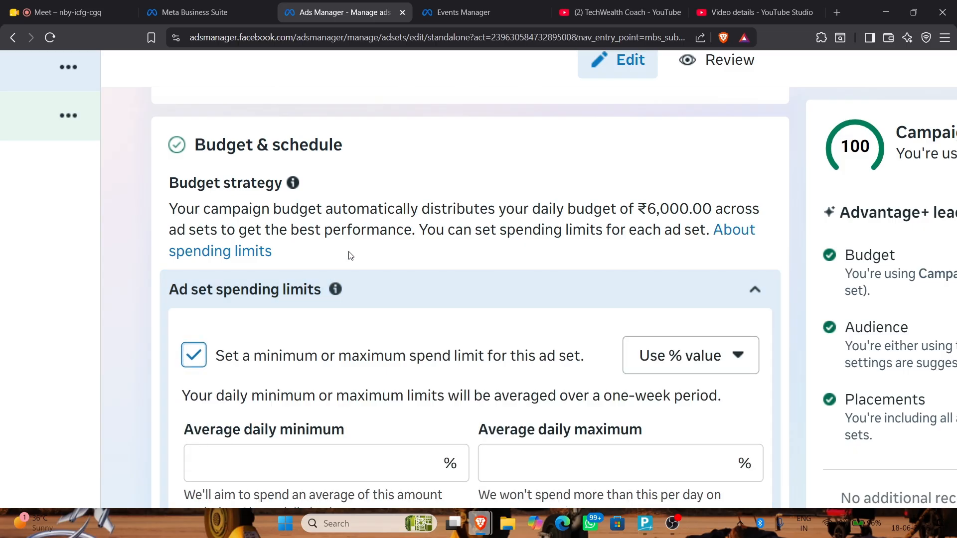
pyautogui.scroll(-1, 351, 255)
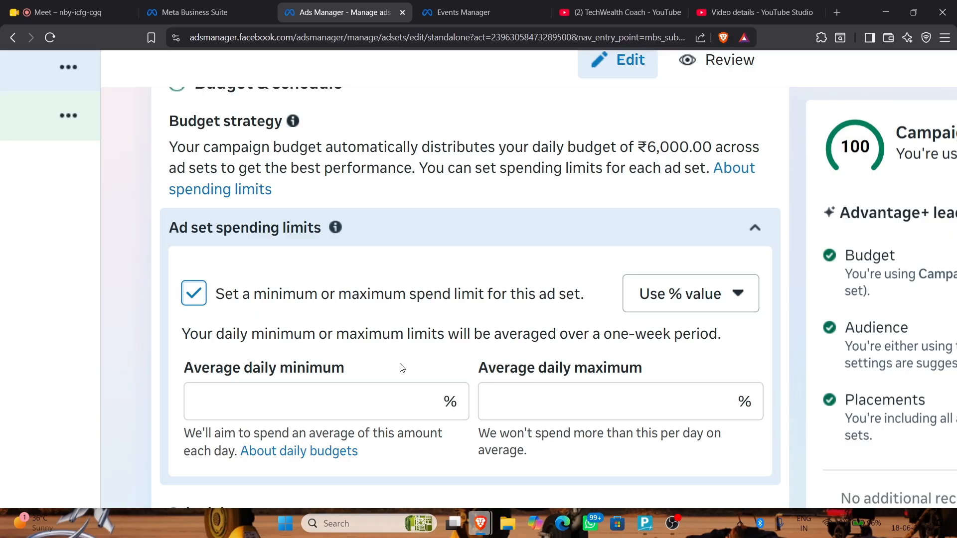
pyautogui.click(371, 408)
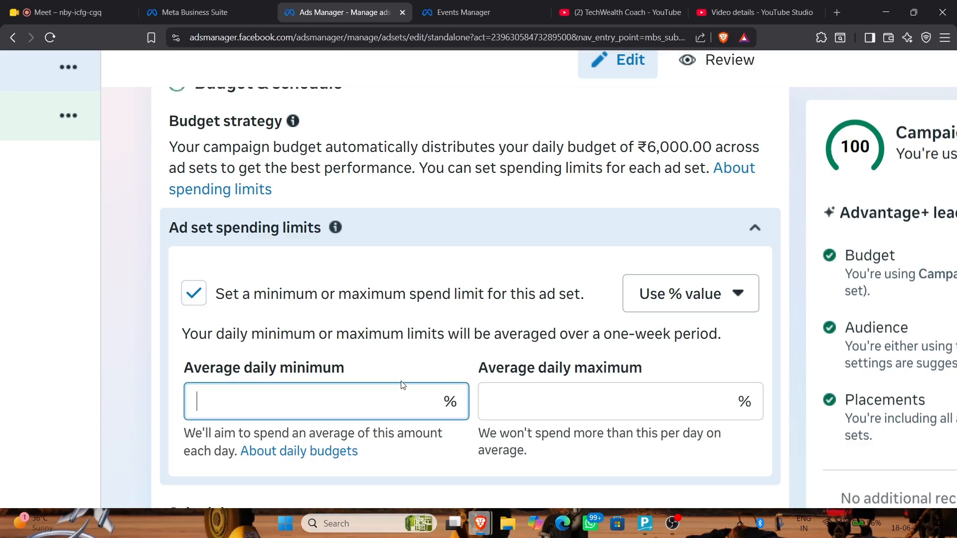
pyautogui.click(673, 293)
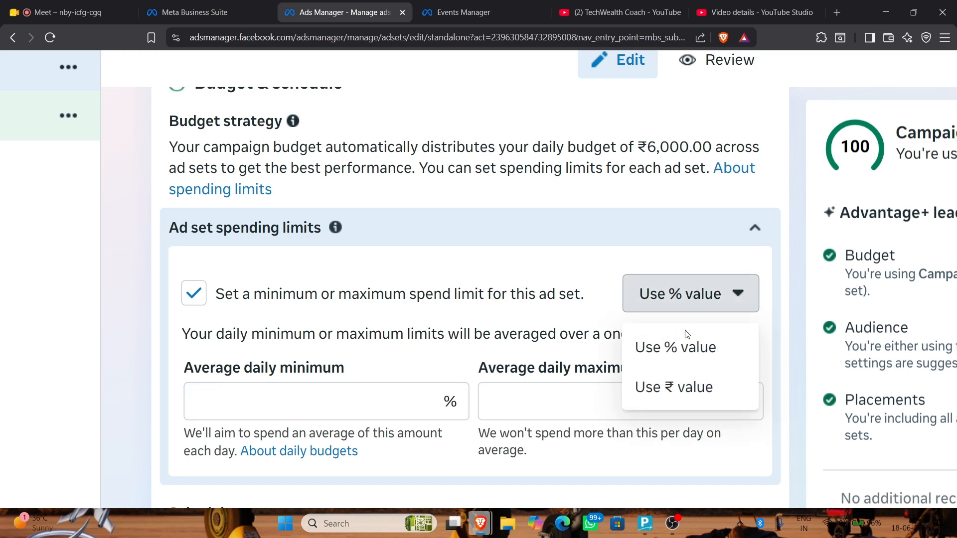
pyautogui.click(679, 387)
# Set the average daily spend limits to a ₹500 minimum and a ₹1500 maximum
pyautogui.click(393, 404)
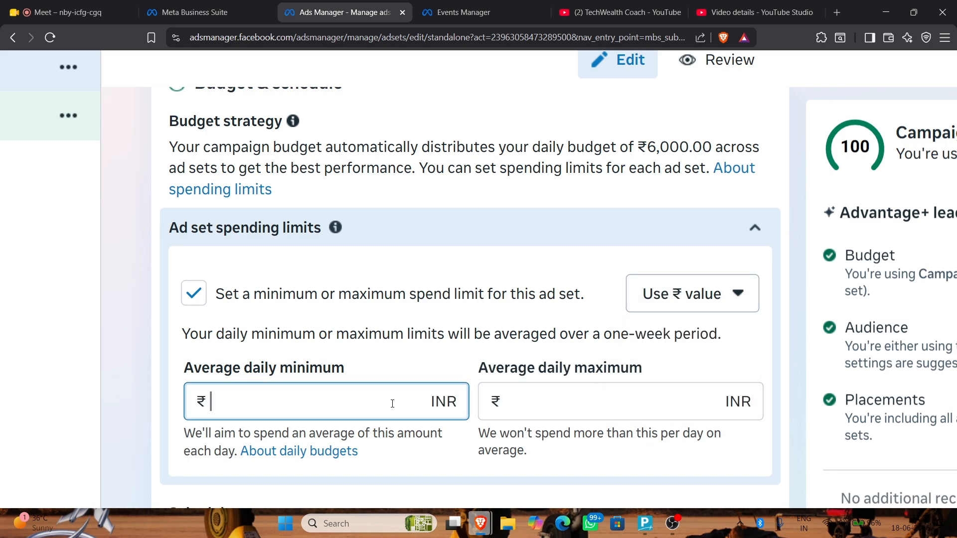
pyautogui.write('5000')
pyautogui.press('BackSpace')
pyautogui.press('Tab')
pyautogui.press('Tab')
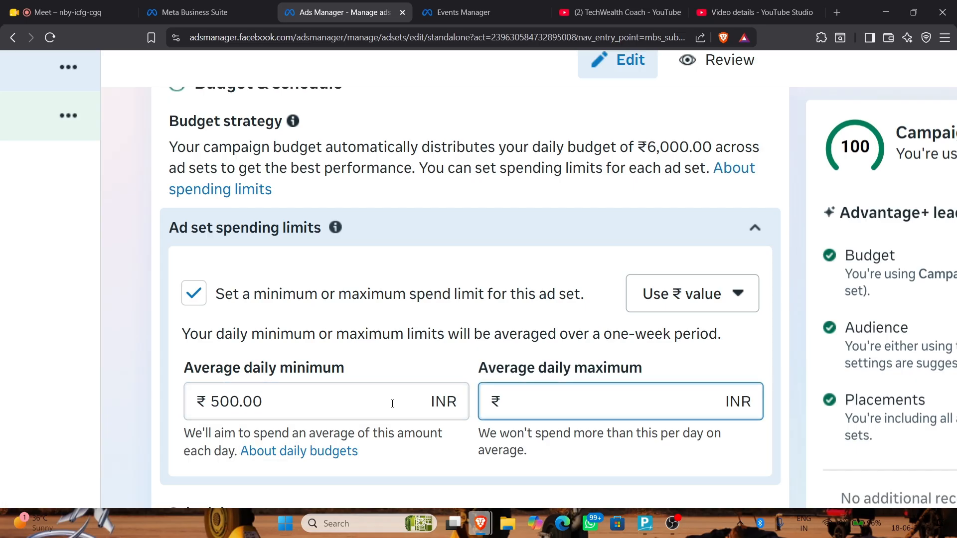
pyautogui.write('1500')
pyautogui.scroll(-3, 96, 470)
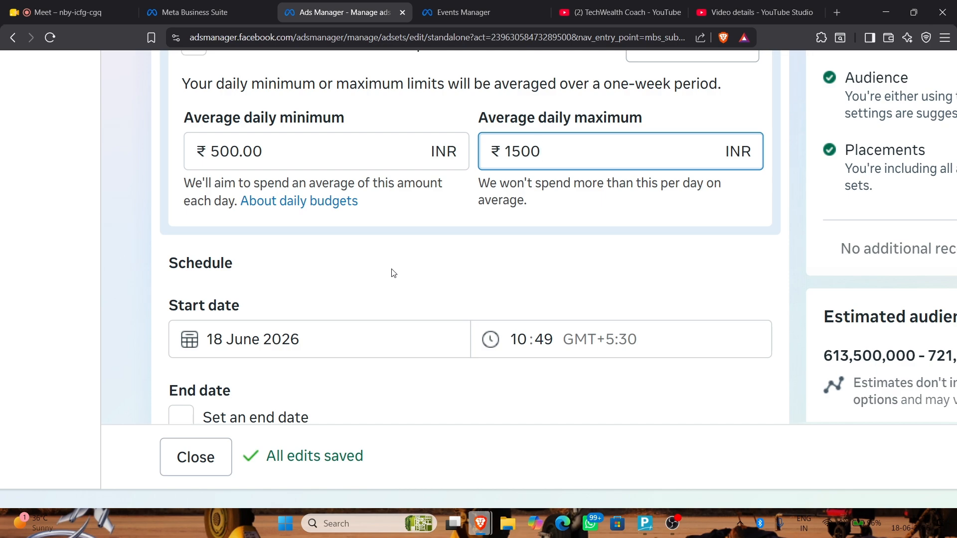
pyautogui.scroll(-2, 393, 273)
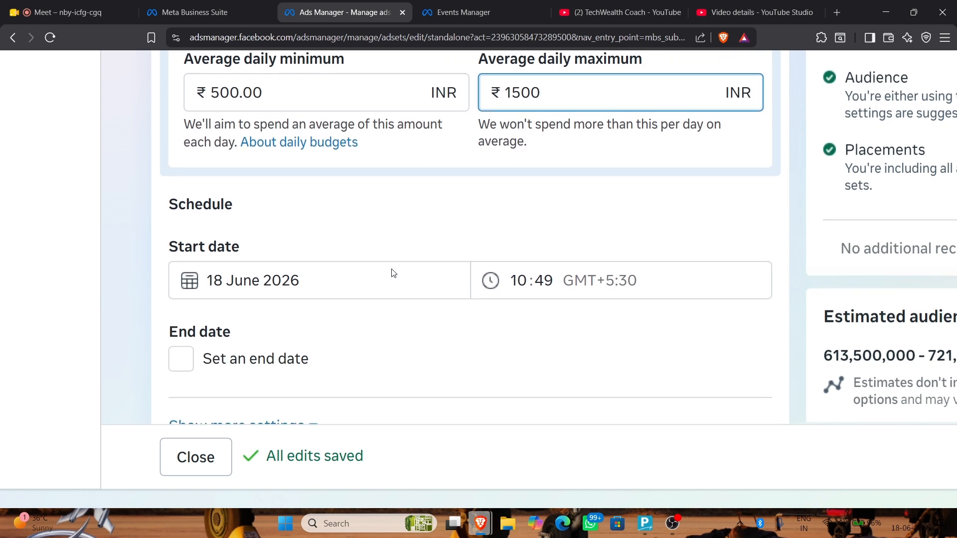
# Keep the start date unchanged, then enable an end date of 20 June 2026
pyautogui.click(232, 210)
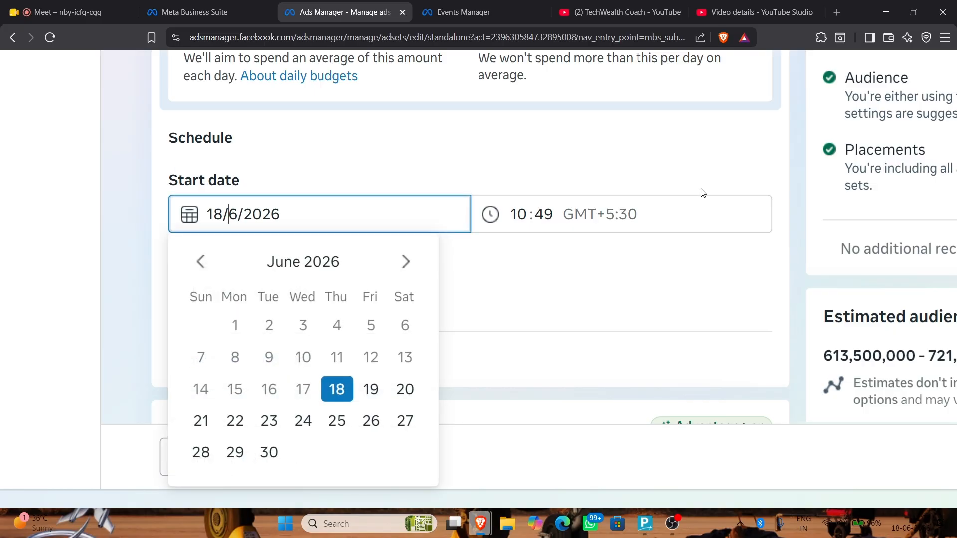
pyautogui.click(686, 195)
pyautogui.click(660, 222)
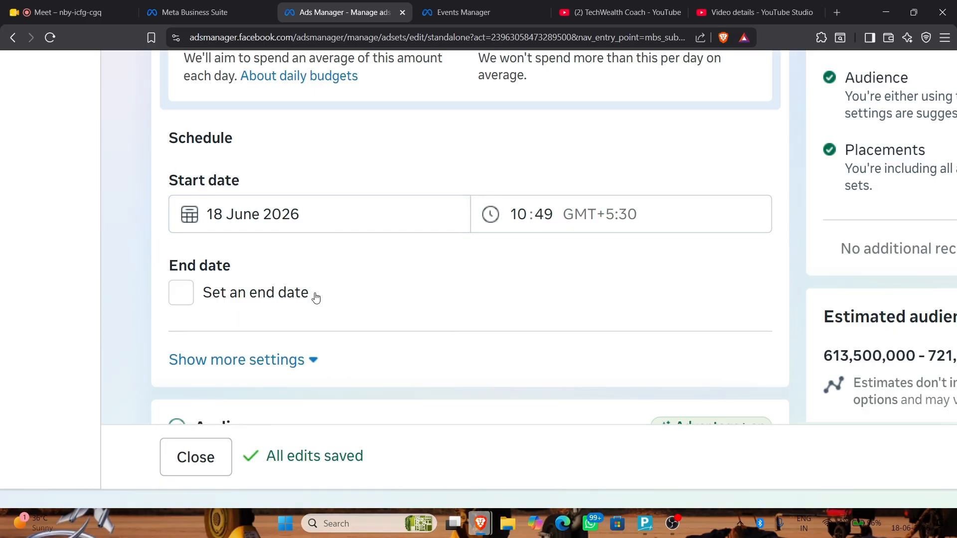
pyautogui.click(295, 292)
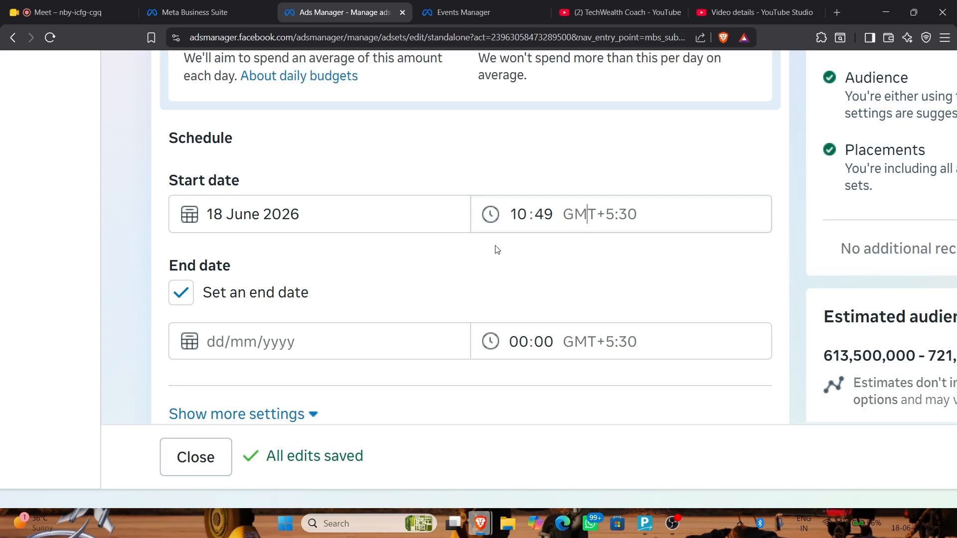
pyautogui.click(235, 342)
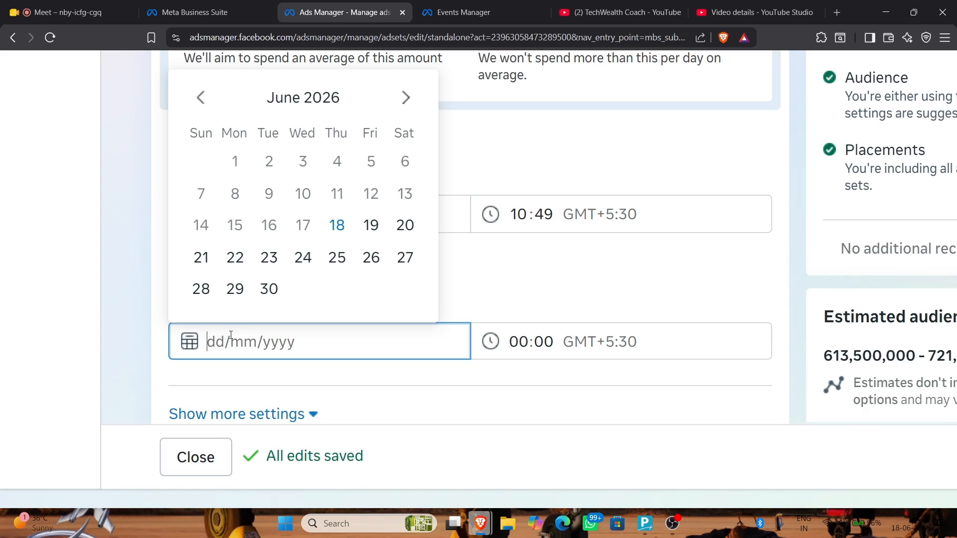
pyautogui.click(405, 225)
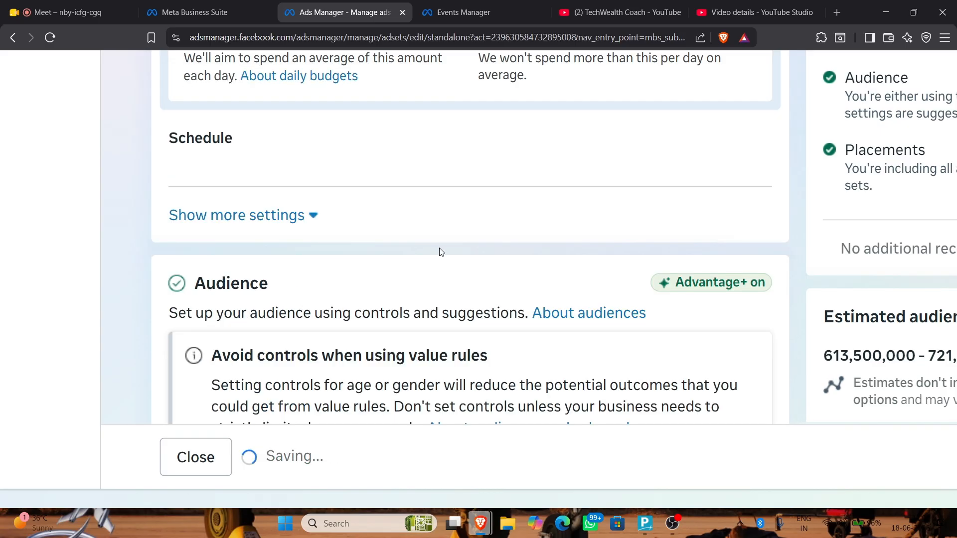
pyautogui.scroll(-4, 439, 234)
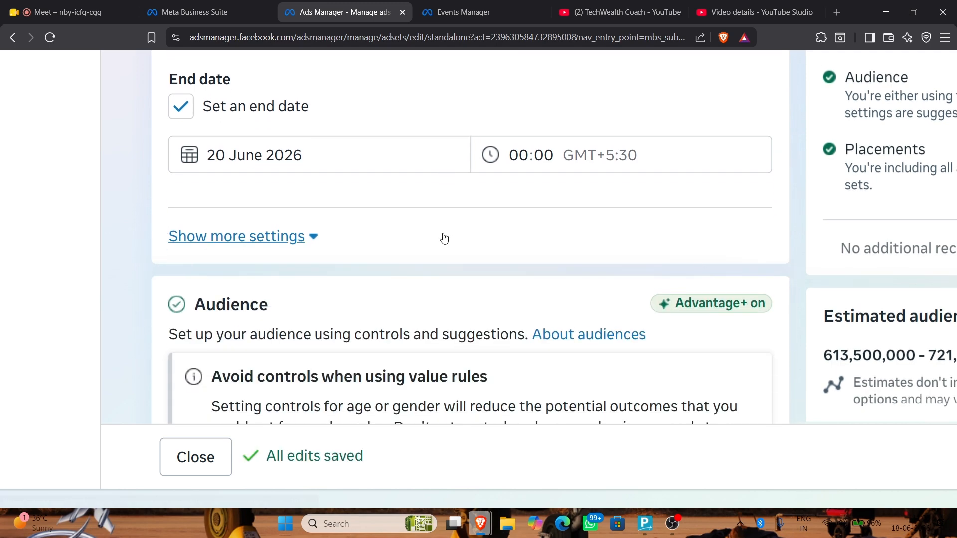
pyautogui.click(306, 244)
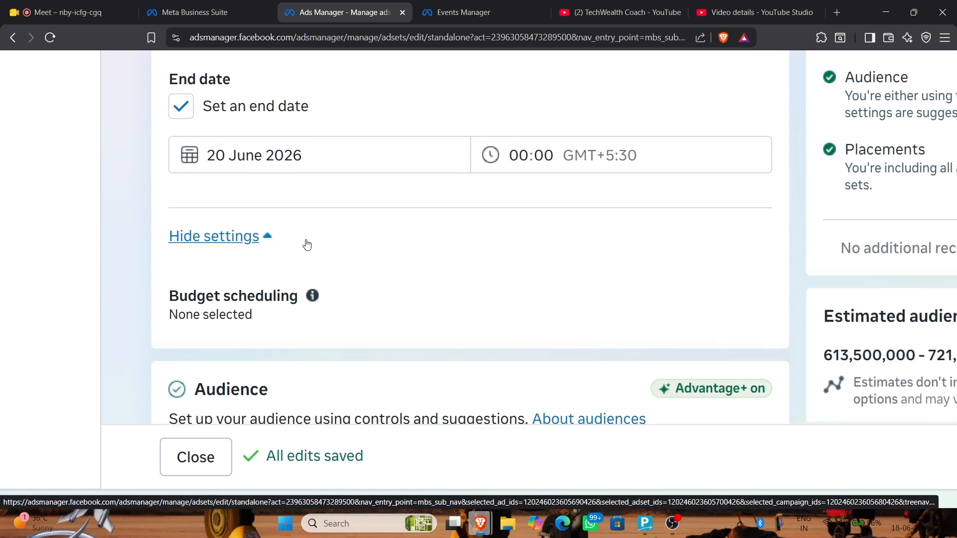
pyautogui.click(273, 240)
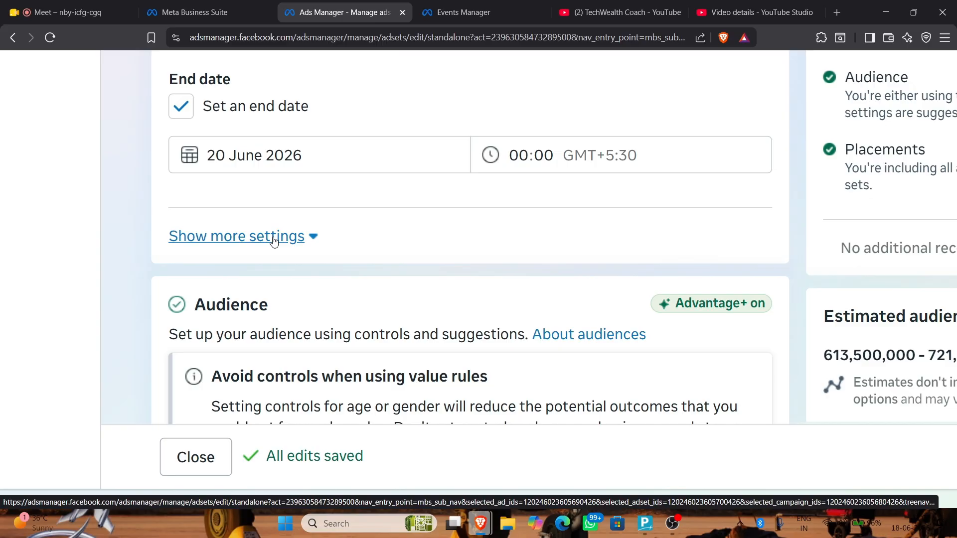
pyautogui.scroll(-5, 273, 240)
pyautogui.click(325, 252)
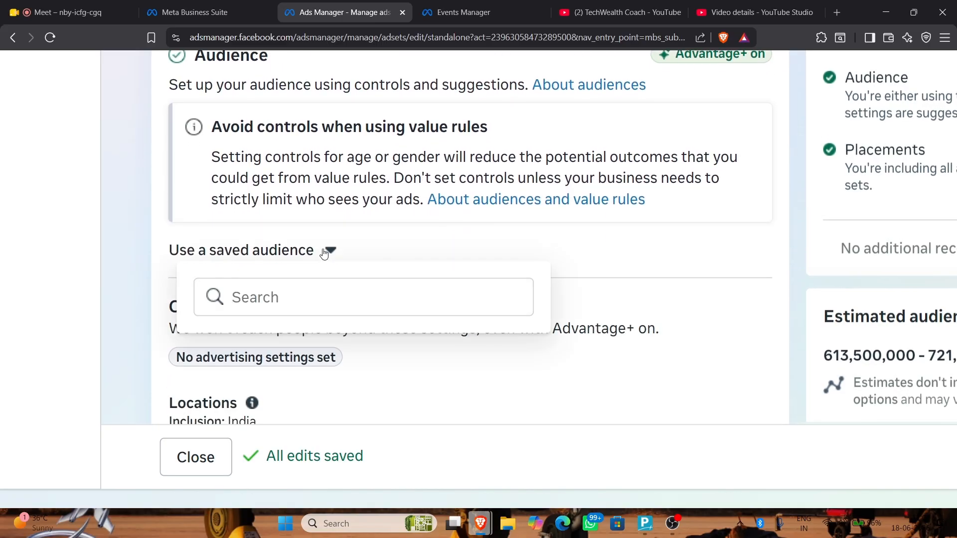
pyautogui.click(620, 248)
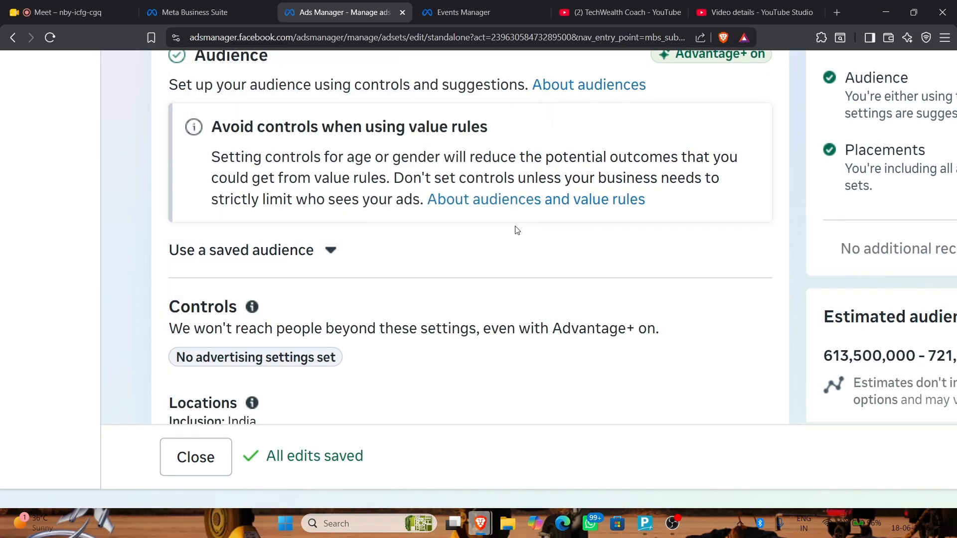
pyautogui.click(331, 251)
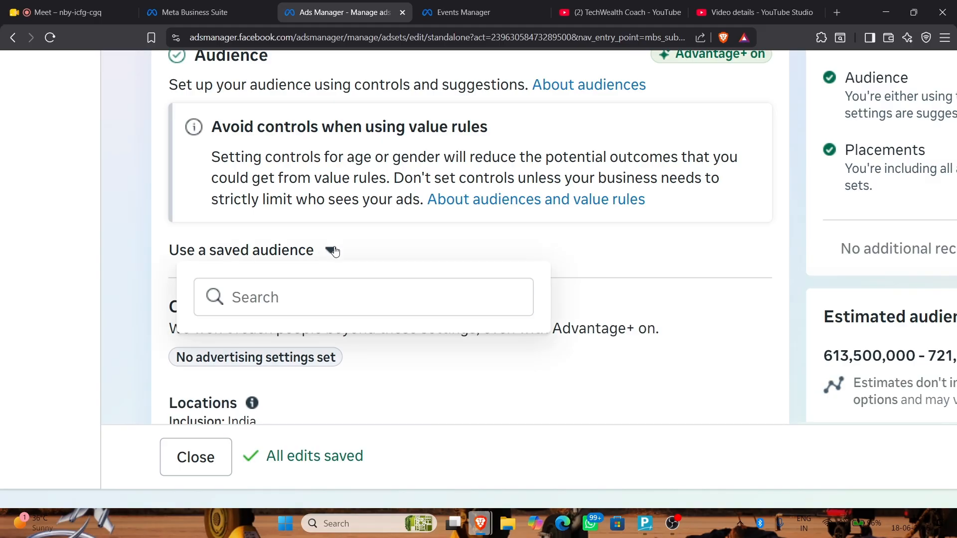
pyautogui.scroll(2, 745, 279)
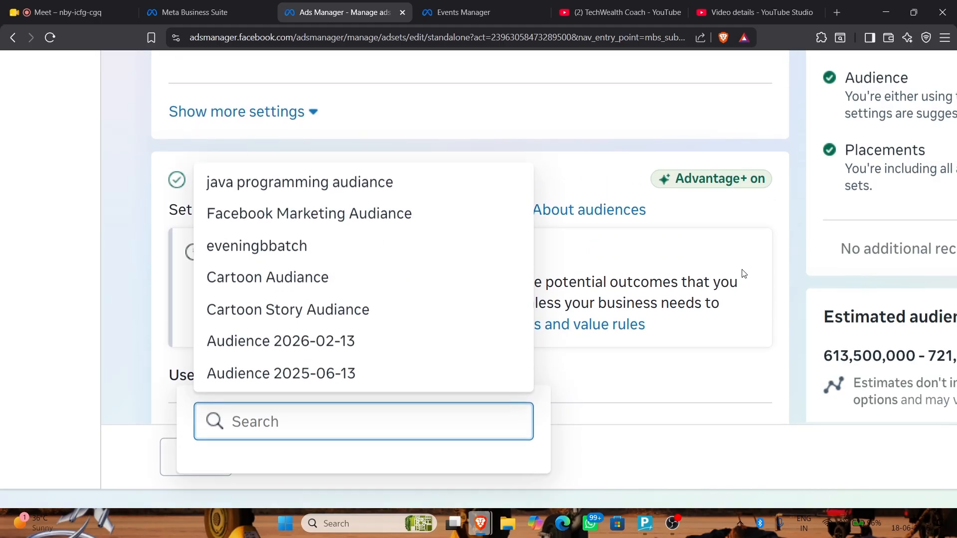
pyautogui.click(166, 174)
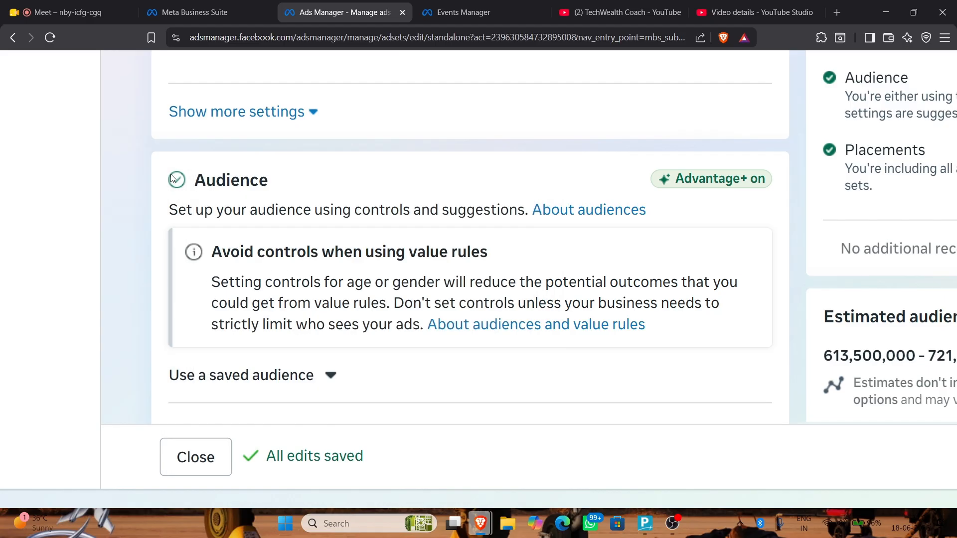
pyautogui.scroll(-2, 273, 240)
pyautogui.scroll(-1, 299, 249)
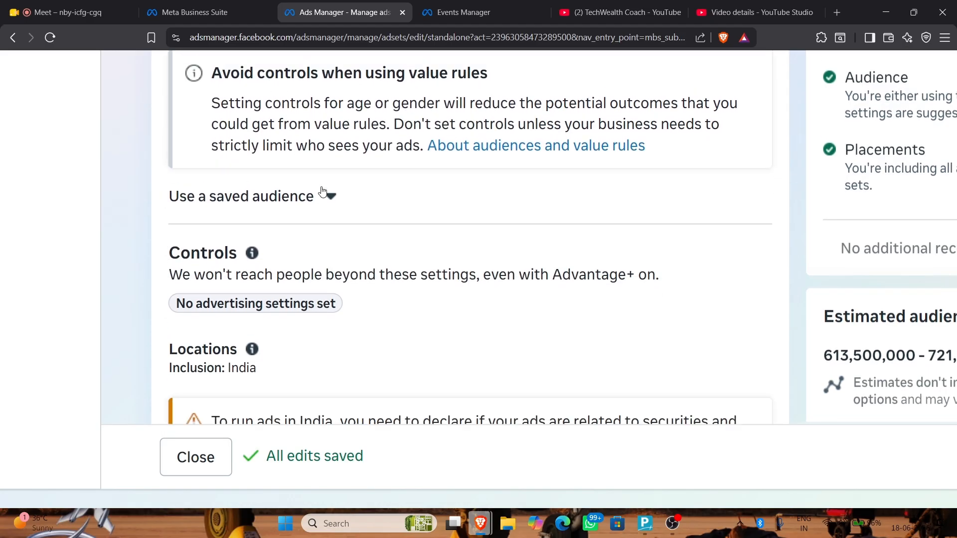
pyautogui.scroll(2, 322, 189)
pyautogui.scroll(-4, 344, 260)
pyautogui.scroll(-3, 346, 263)
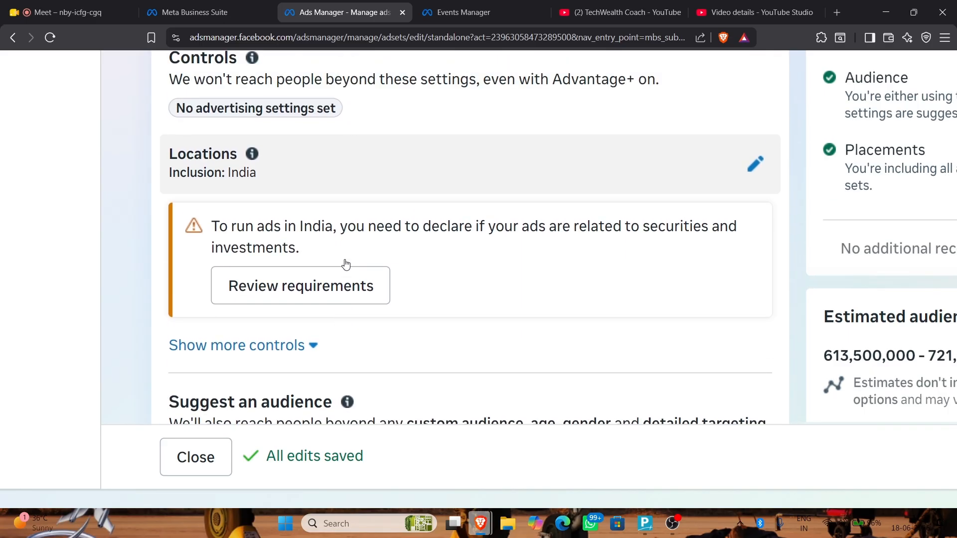
pyautogui.scroll(2, 338, 263)
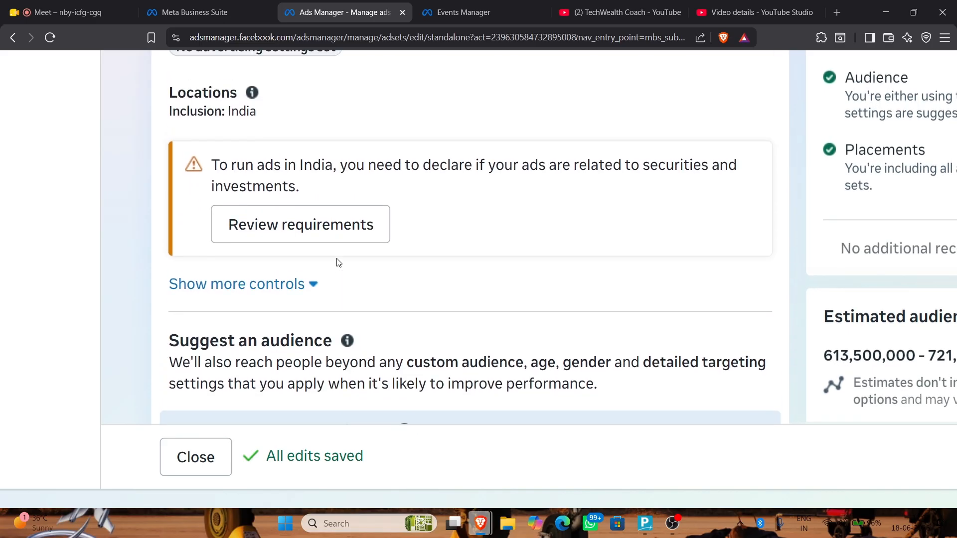
pyautogui.scroll(-4, 406, 231)
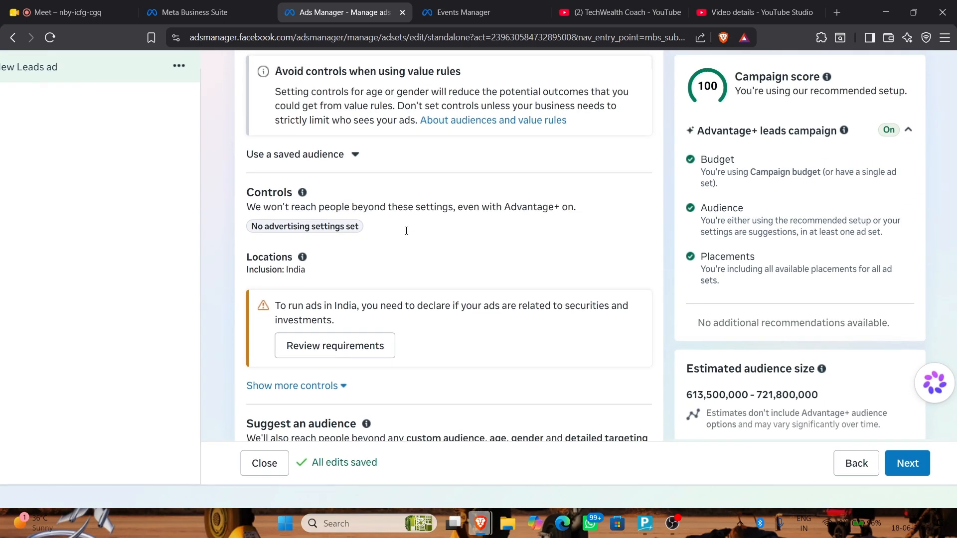
pyautogui.scroll(-4, 389, 196)
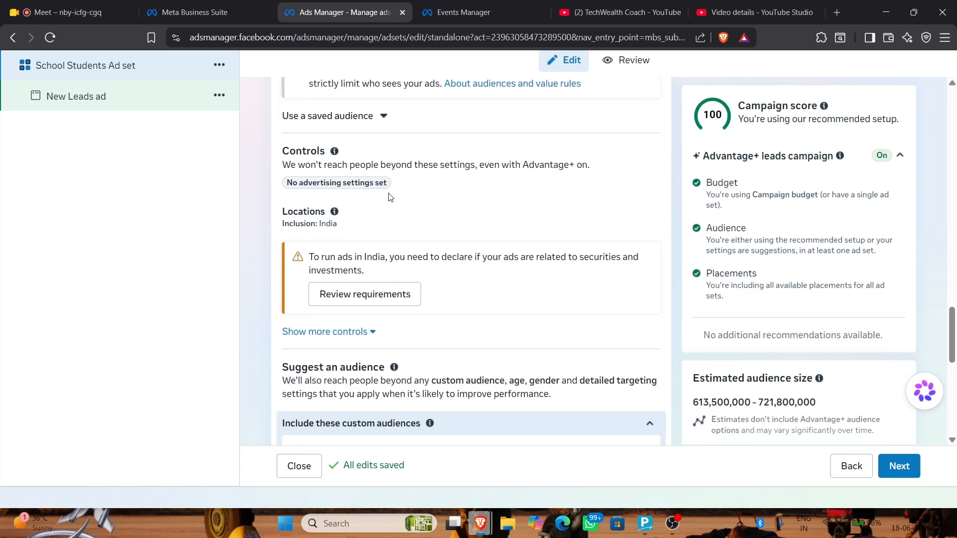
pyautogui.scroll(2, 381, 189)
pyautogui.scroll(-5, 384, 197)
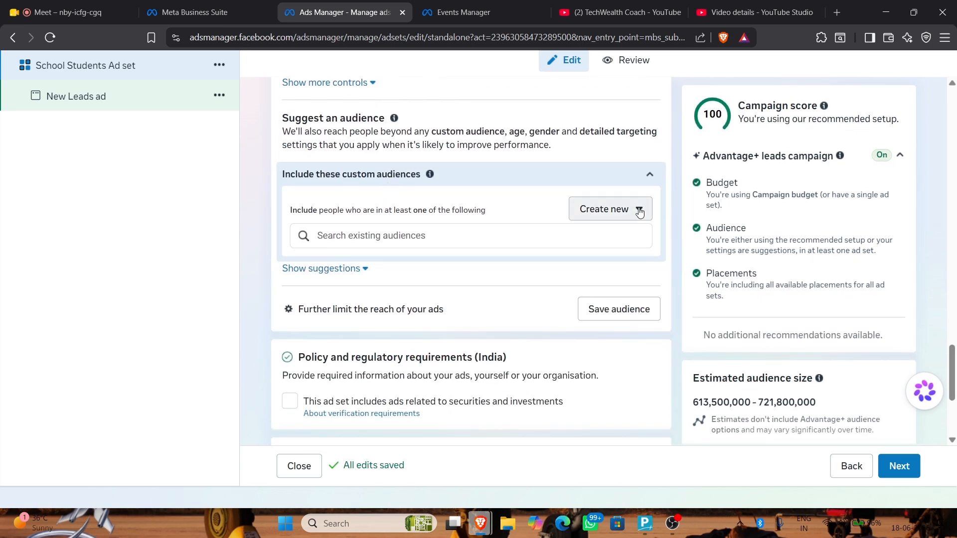
pyautogui.click(640, 210)
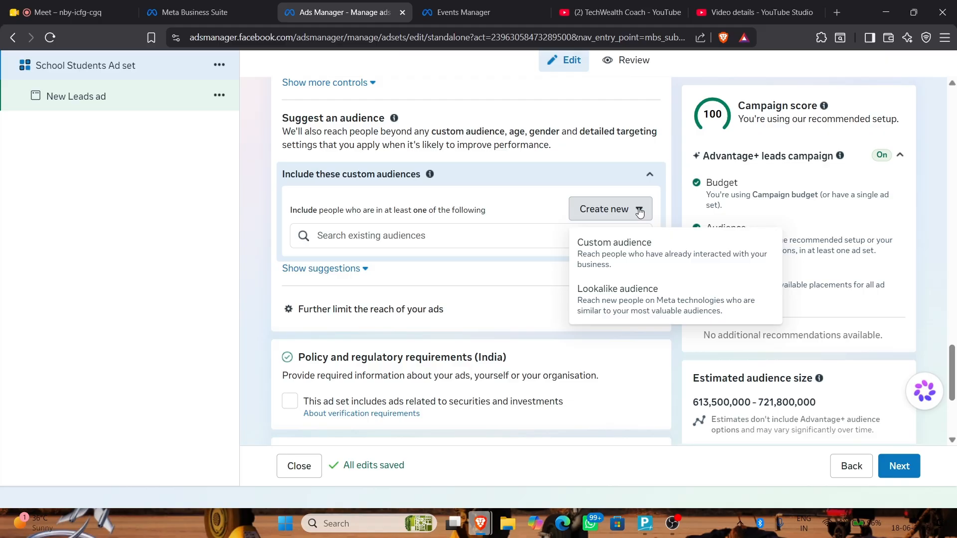
pyautogui.click(630, 245)
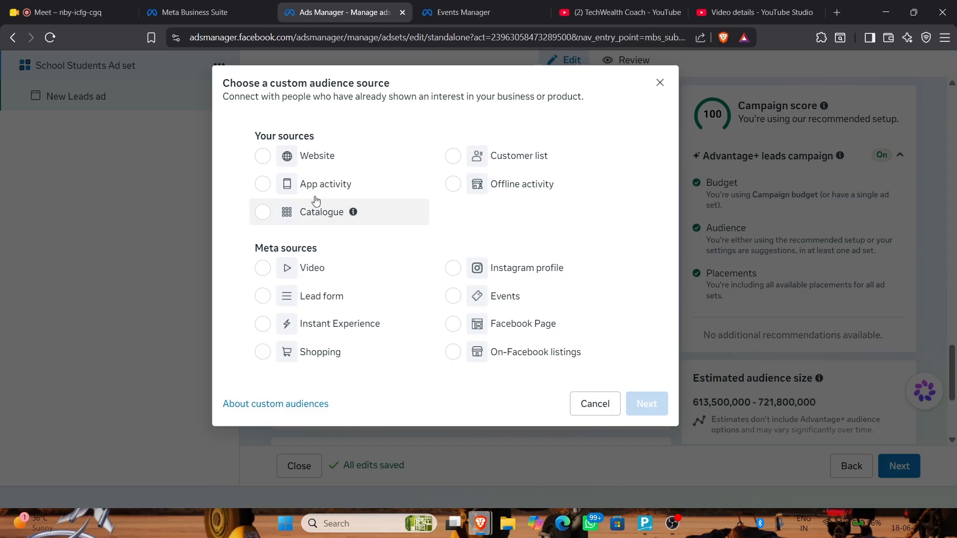
pyautogui.click(263, 155)
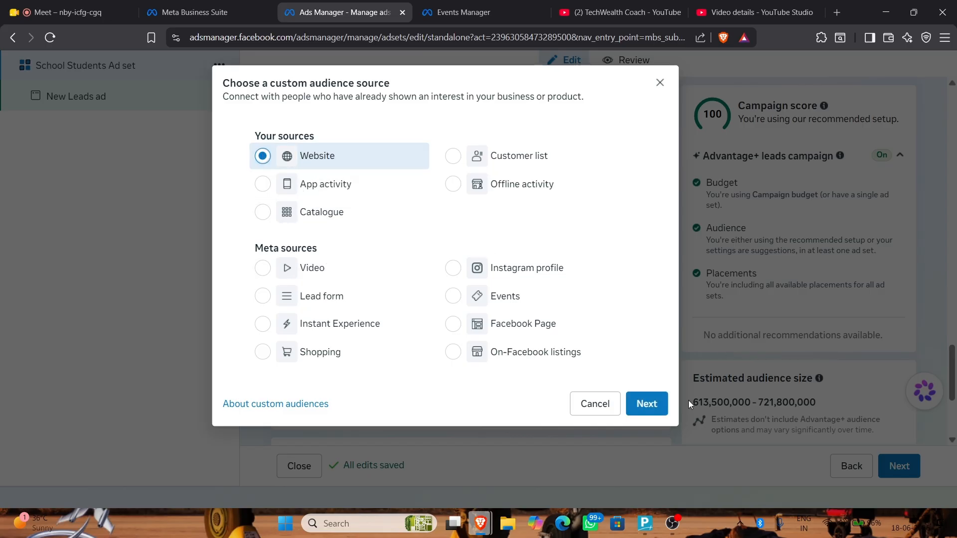
pyautogui.click(643, 401)
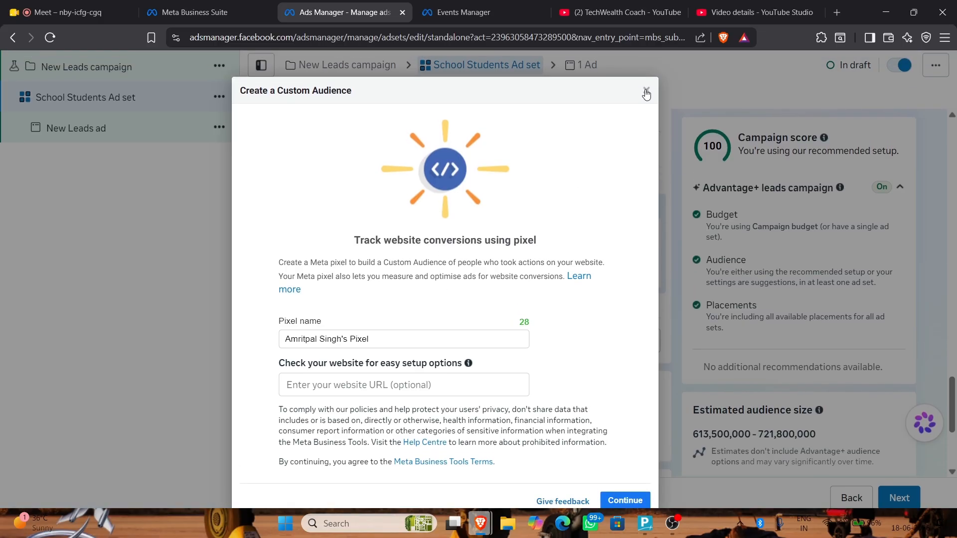
pyautogui.click(647, 92)
# Check the saved audiences list, then expand 'Show more controls' in the audience section
pyautogui.scroll(5, 487, 248)
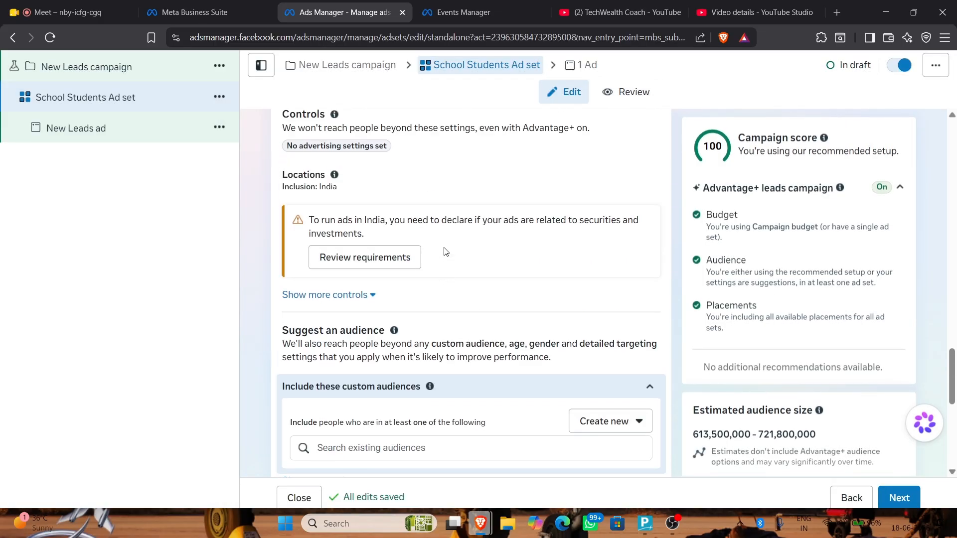
pyautogui.scroll(4, 356, 249)
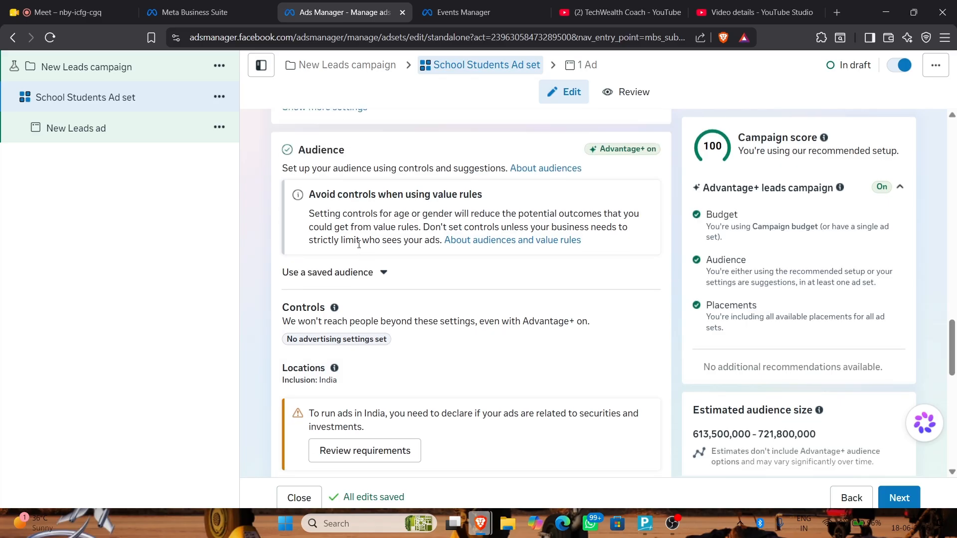
pyautogui.click(386, 335)
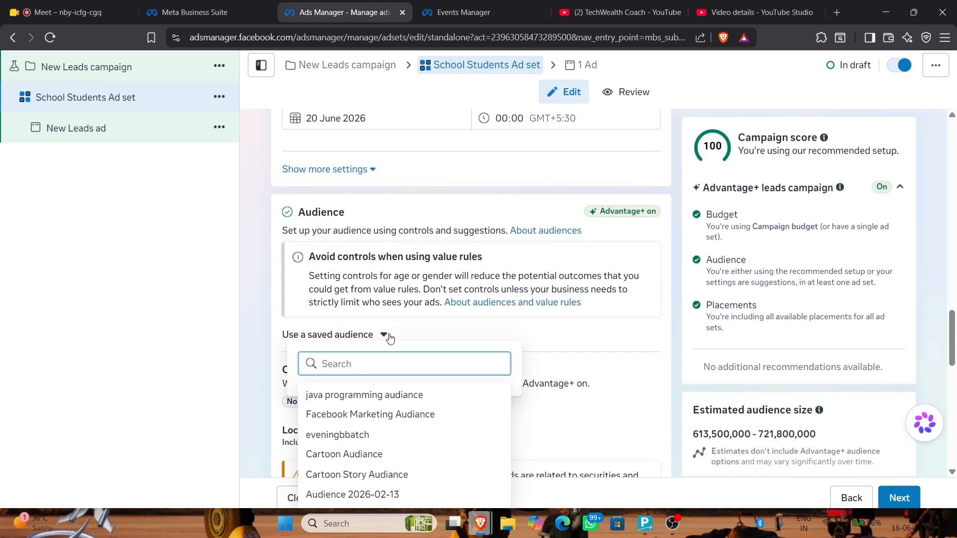
pyautogui.scroll(-5, 550, 355)
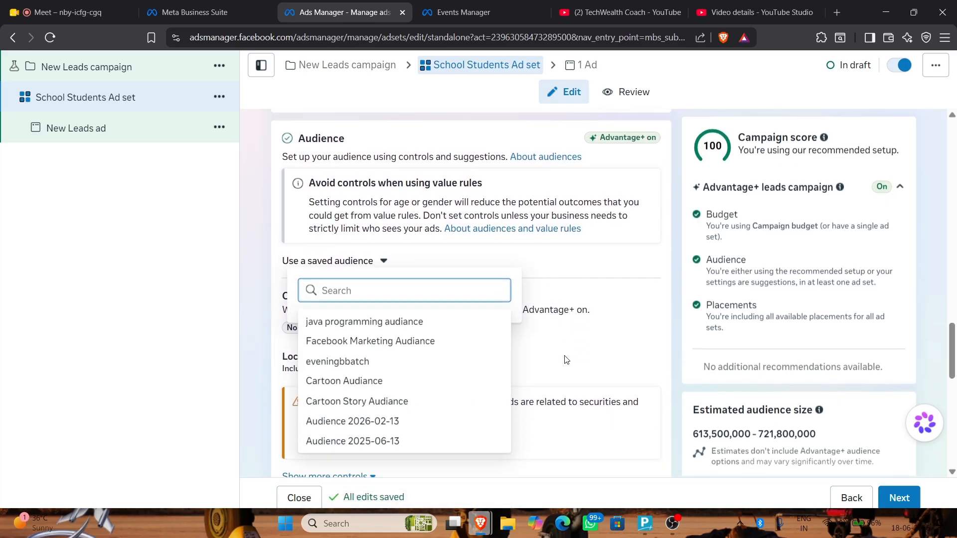
pyautogui.scroll(1, 408, 248)
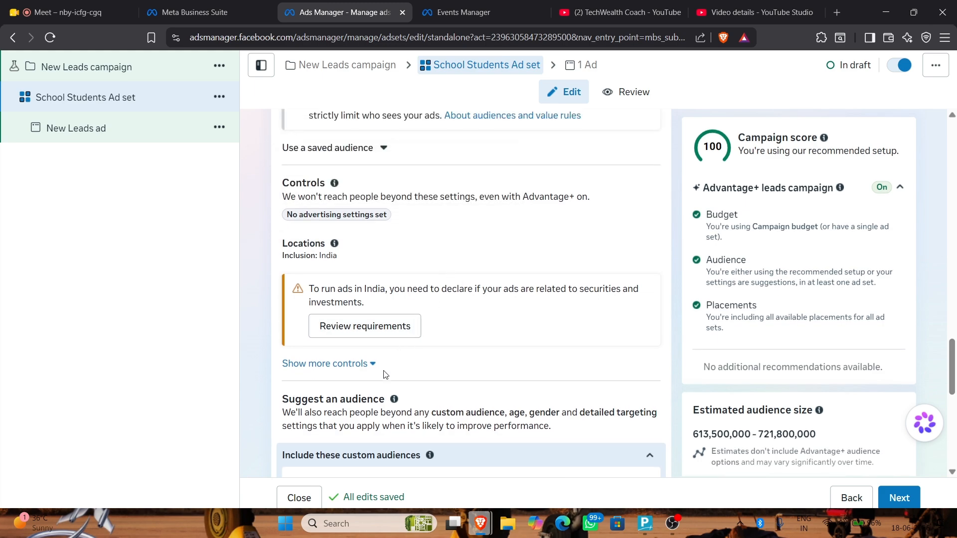
pyautogui.click(361, 365)
pyautogui.scroll(-1, 432, 278)
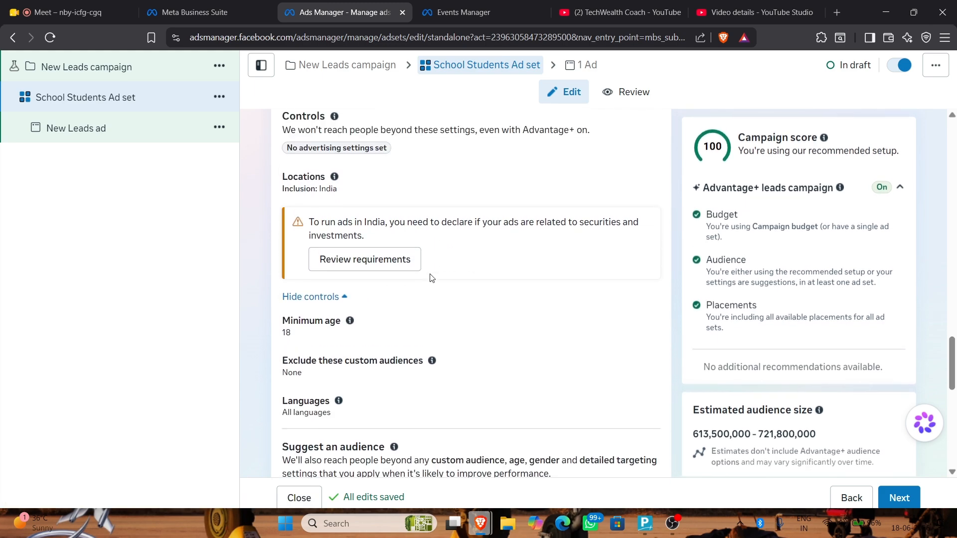
pyautogui.scroll(1, 432, 278)
# Open the ad set's Locations control for editing
pyautogui.moveTo(574, 239)
pyautogui.click(650, 250)
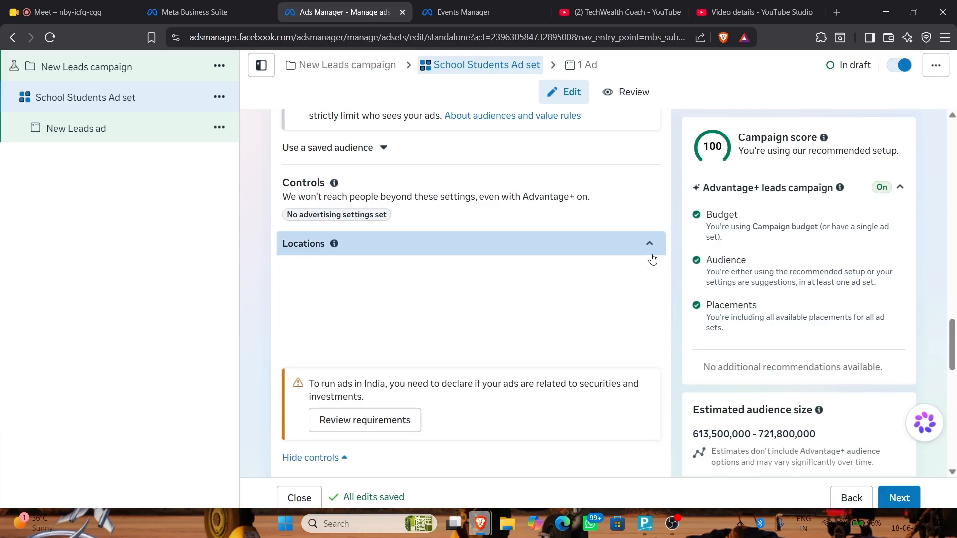
pyautogui.click(483, 349)
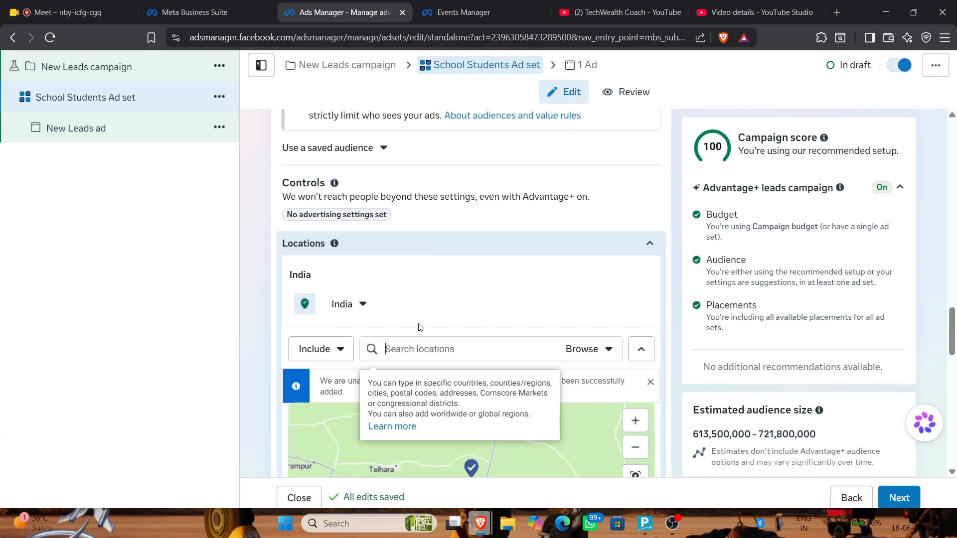
# Set India to 'Only include cities' (478 cities) and dismiss the incoming call popup
pyautogui.moveTo(342, 252)
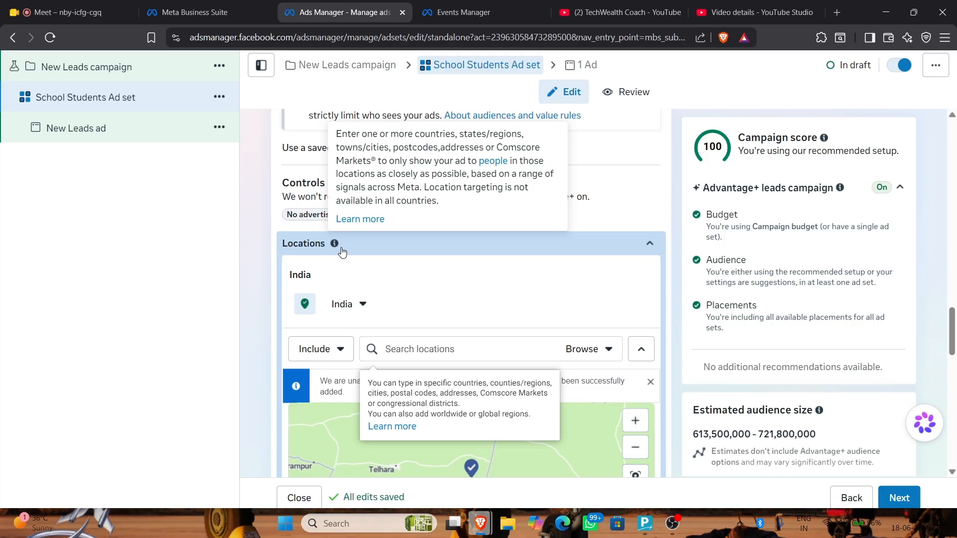
pyautogui.click(361, 313)
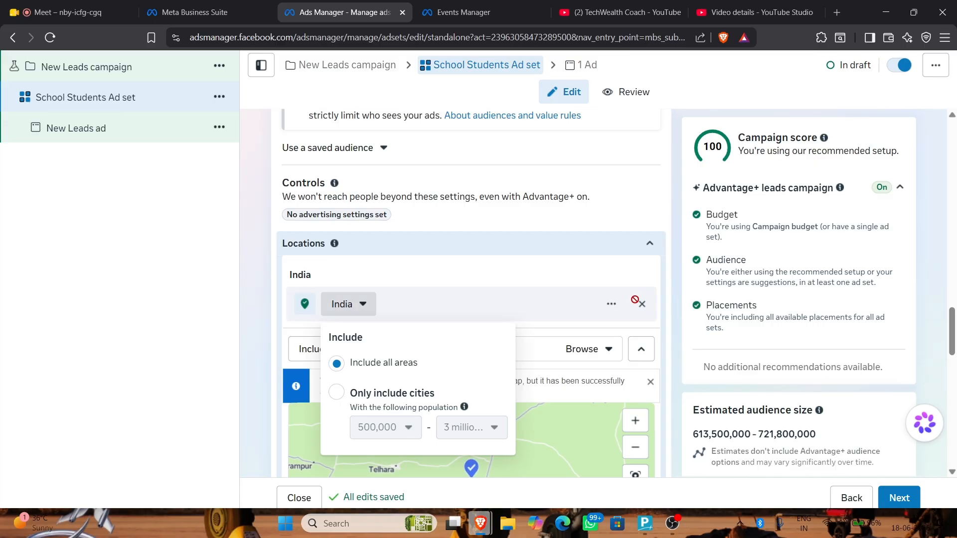
pyautogui.click(636, 305)
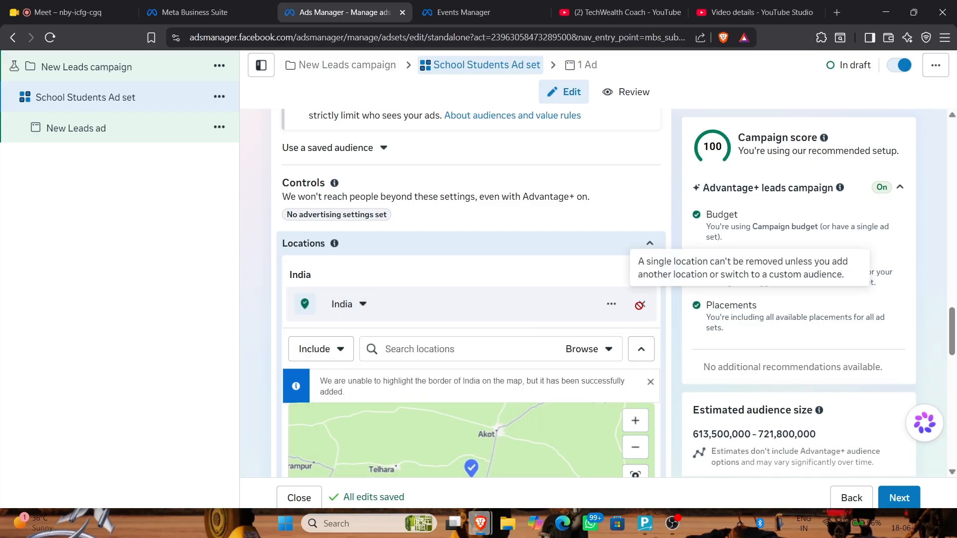
pyautogui.click(362, 304)
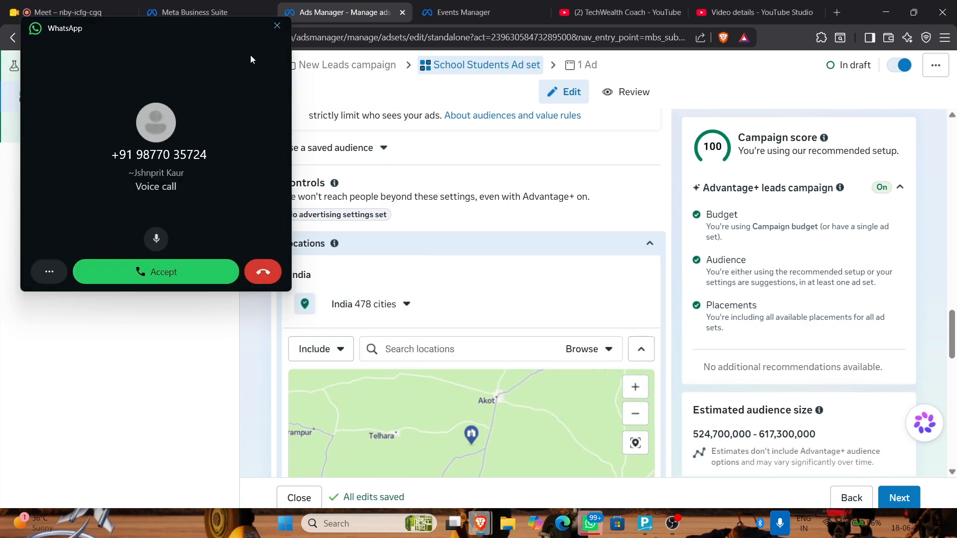
pyautogui.click(277, 26)
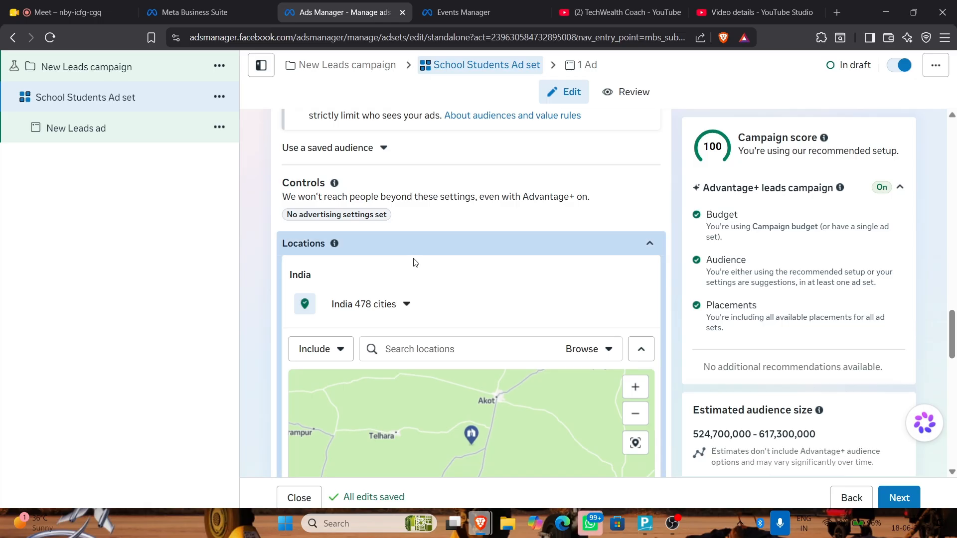
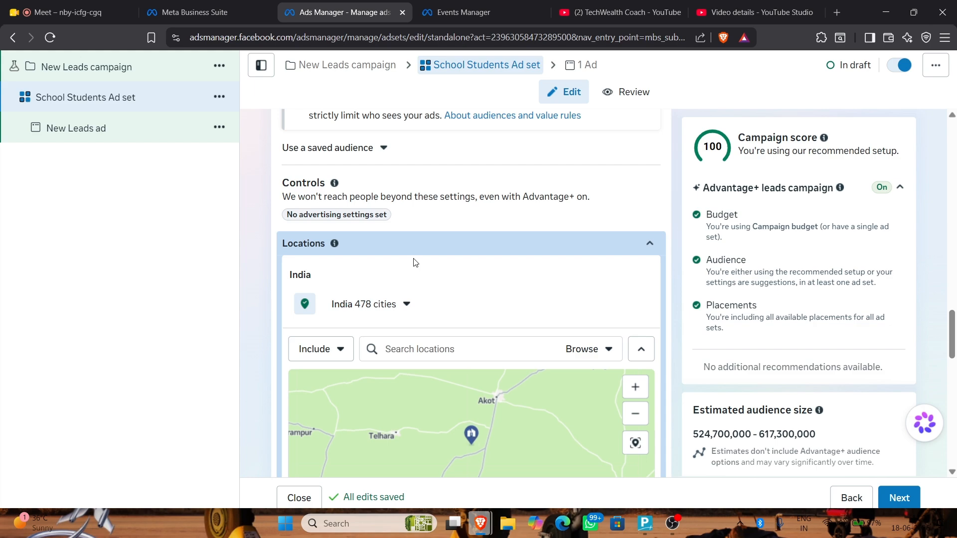
# Target Patiala, Sangur and Chamba instead of all 478 Indian cities
pyautogui.scroll(-3, 415, 262)
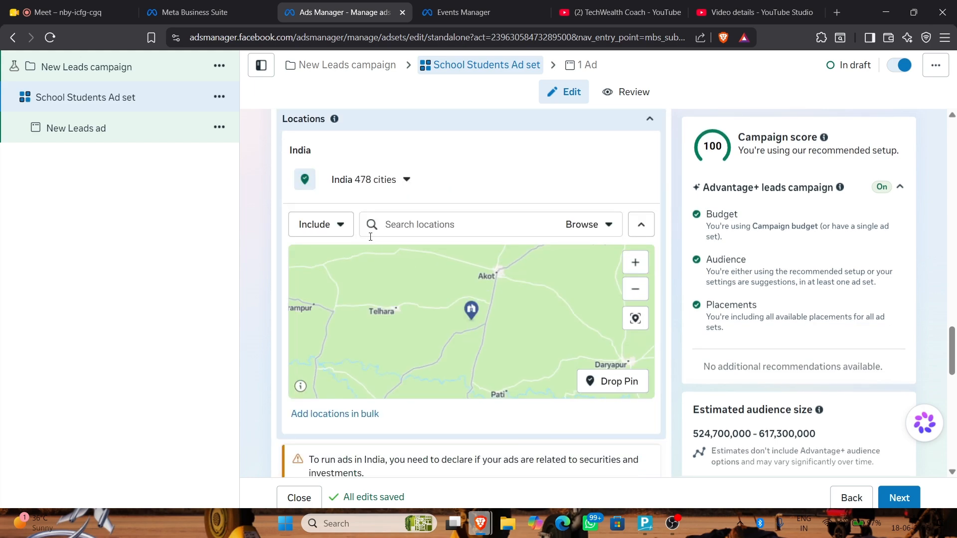
pyautogui.click(436, 226)
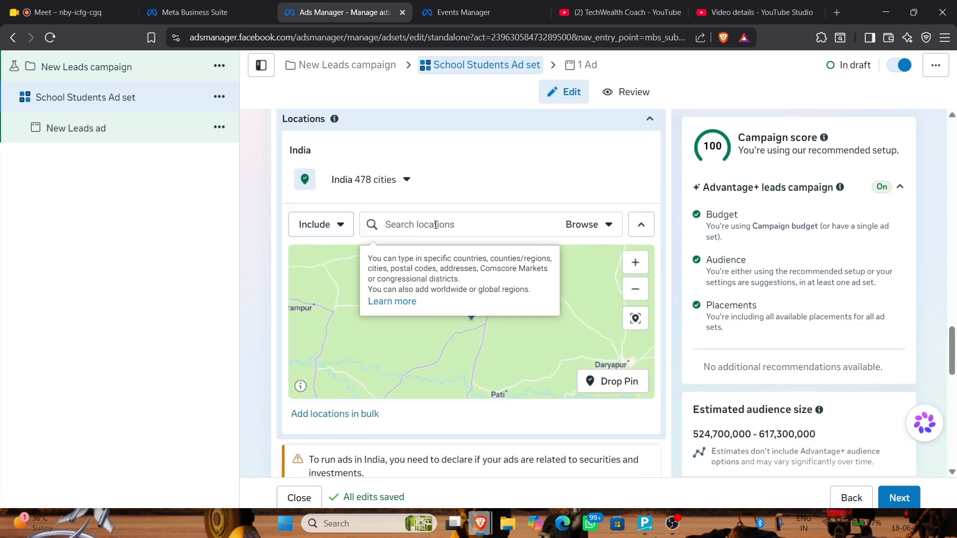
pyautogui.write('pat')
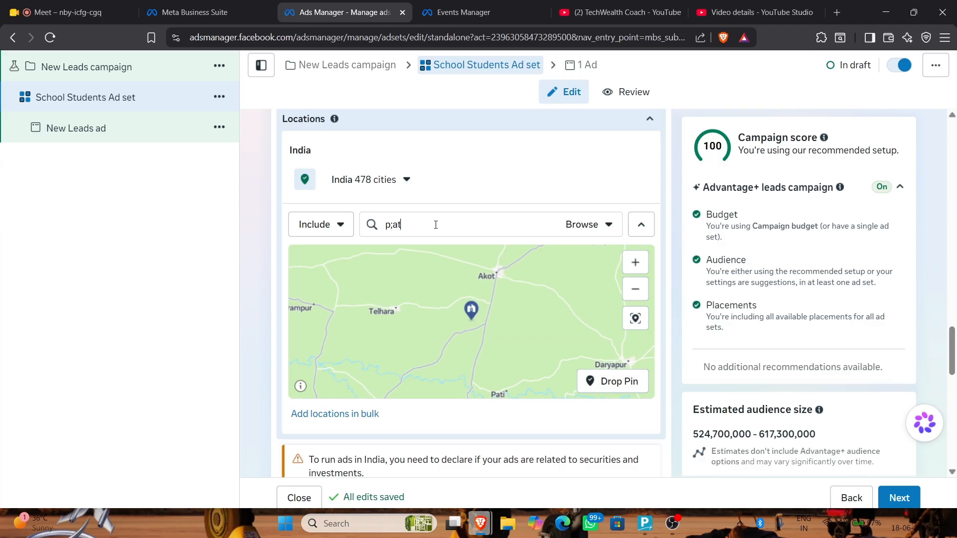
pyautogui.press('BackSpace')
pyautogui.press('BackSpace')
pyautogui.write('atiala')
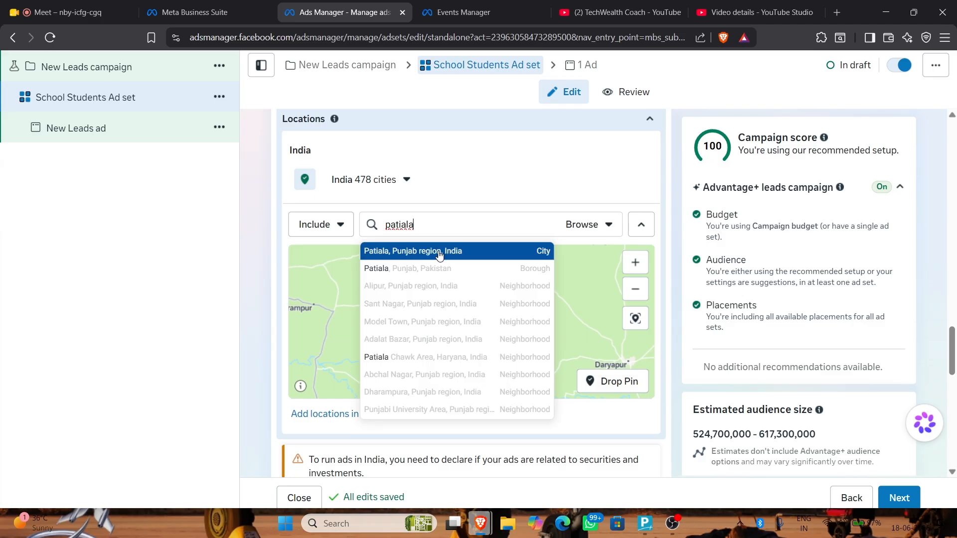
pyautogui.click(438, 254)
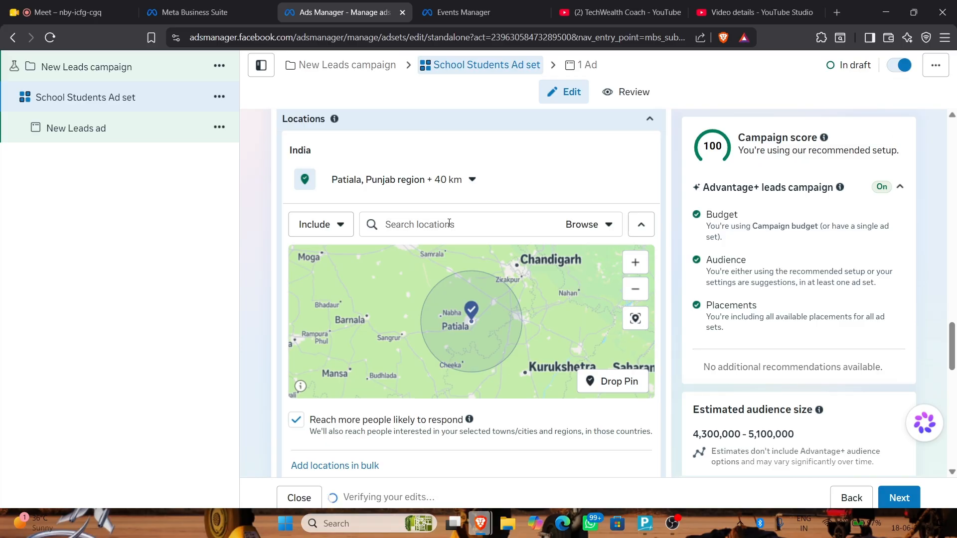
pyautogui.write('sangur')
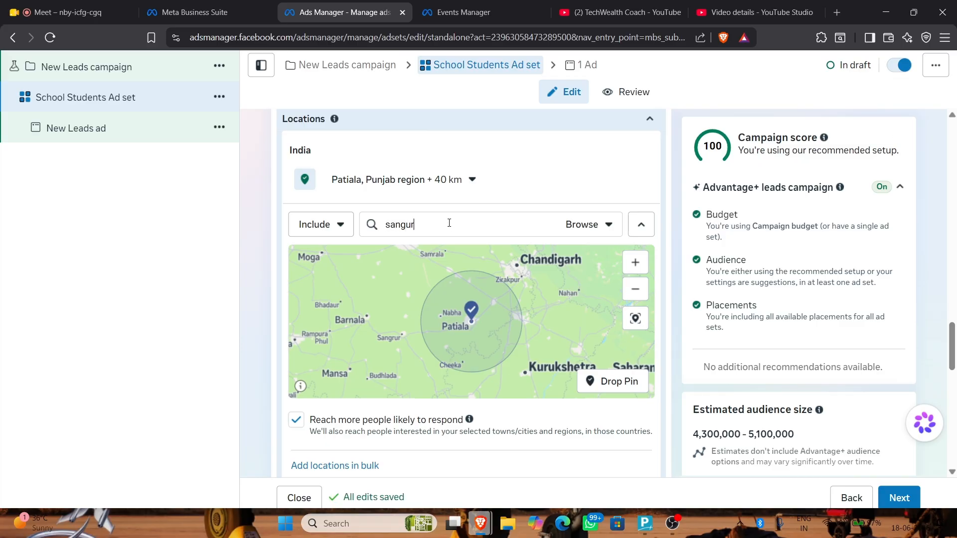
pyautogui.click(418, 254)
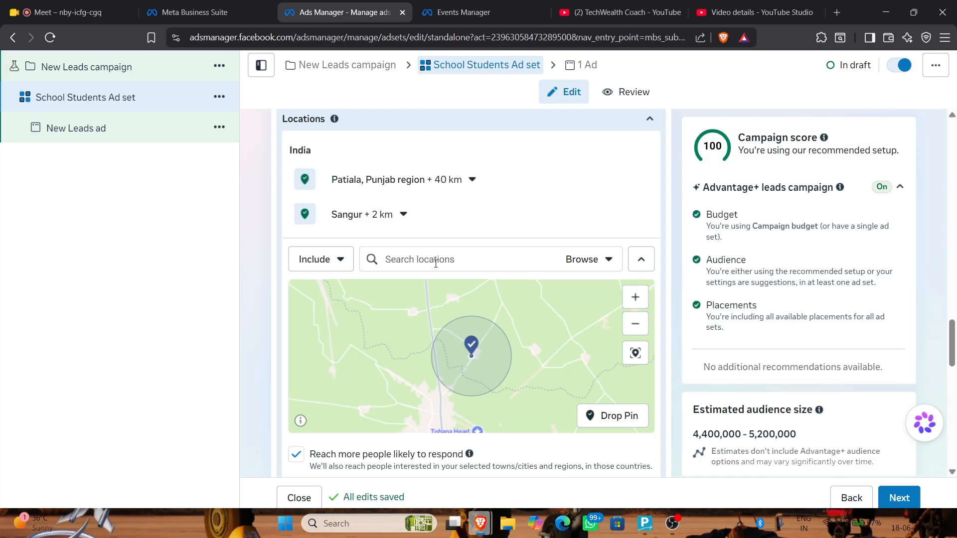
pyautogui.write('chamba')
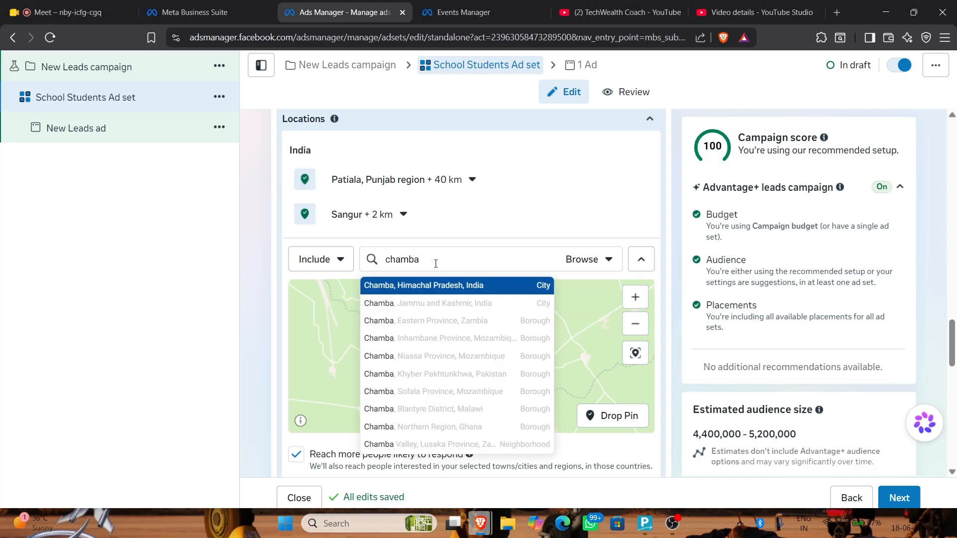
pyautogui.click(425, 288)
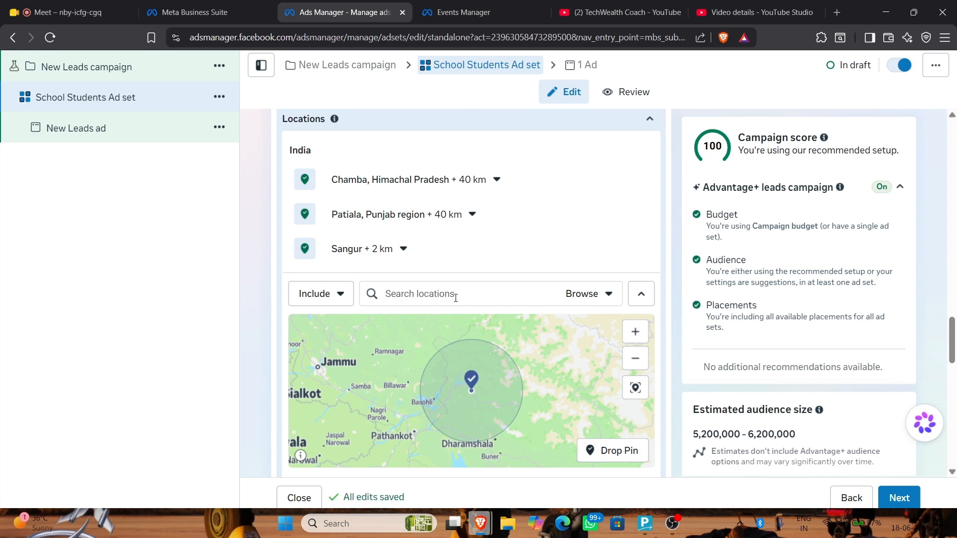
# Clear a Canada location search, dismiss the delete-ad-set prompt, and search for Japan
pyautogui.write('canada')
pyautogui.hotkey('ctrl', 'BackSpace')
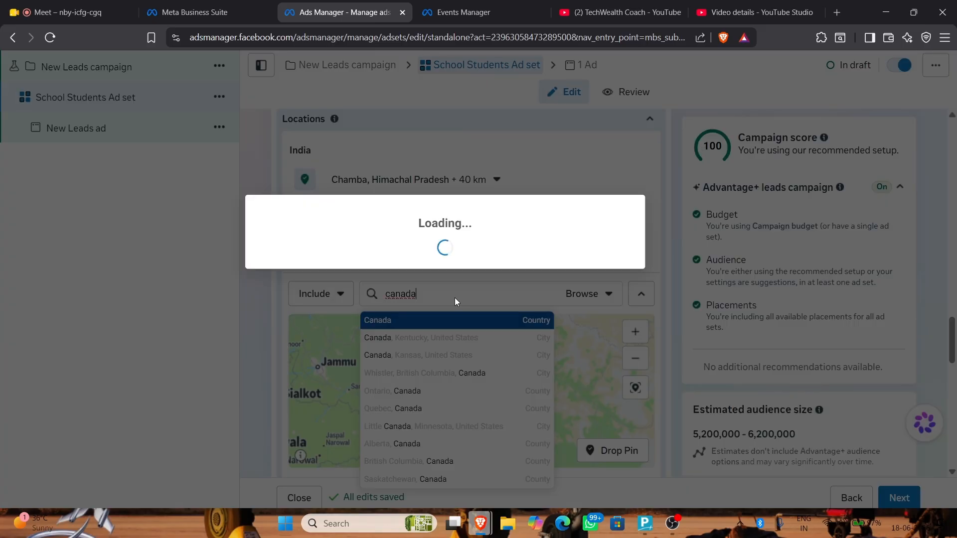
pyautogui.click(572, 200)
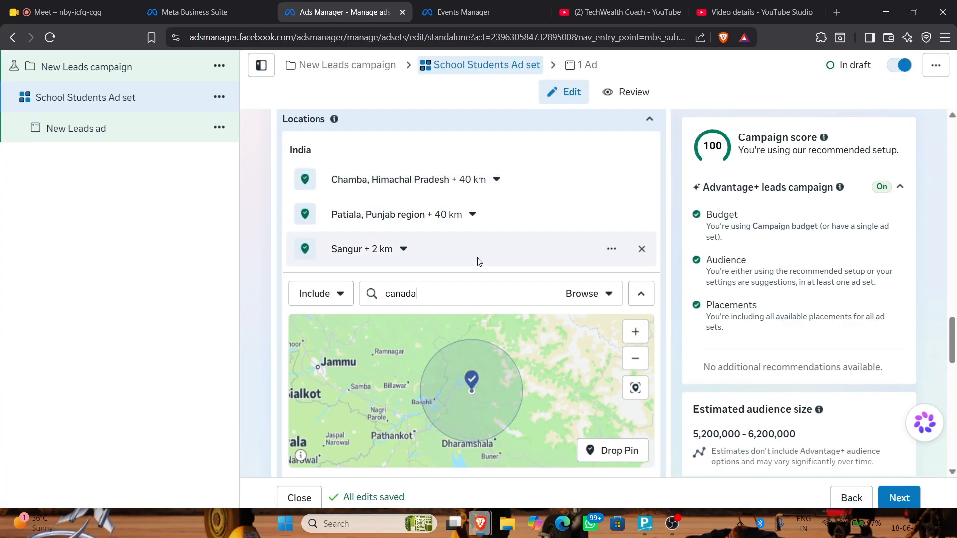
pyautogui.press('BackSpace')
pyautogui.press('BackSpace')
pyautogui.press('BackSpace')
pyautogui.press('BackSpace')
pyautogui.press('BackSpace')
pyautogui.press('BackSpace')
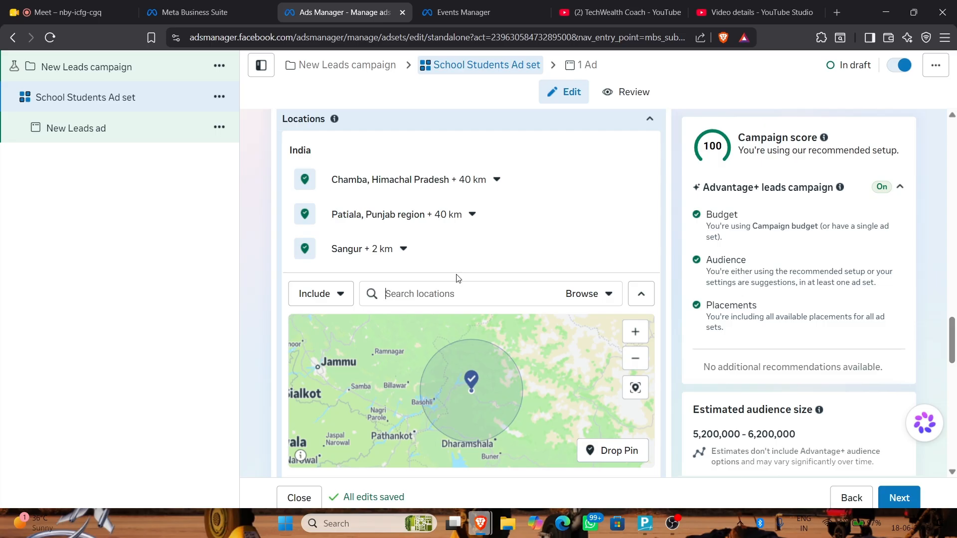
pyautogui.write('japan')
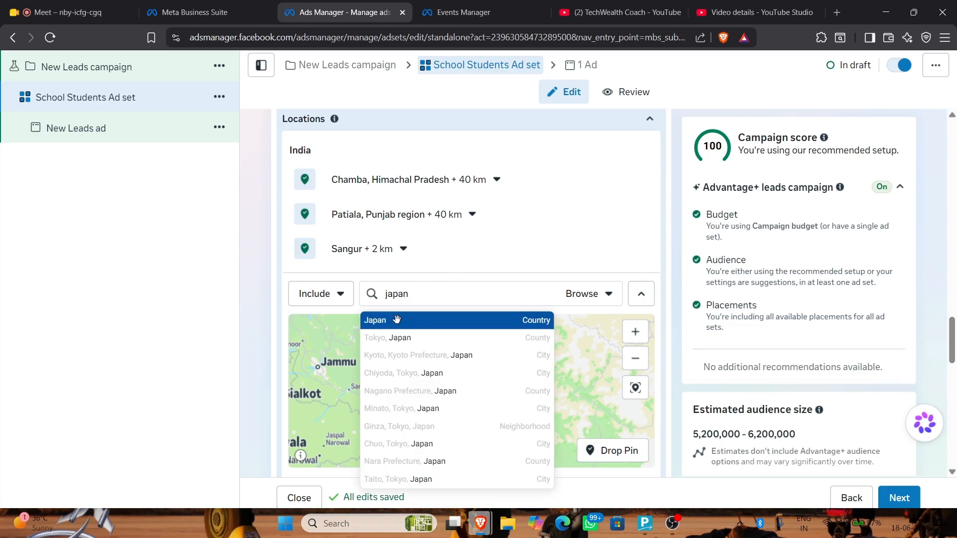
# Add Japan and Melbourne, Victoria, Australia as targeted locations
pyautogui.click(397, 320)
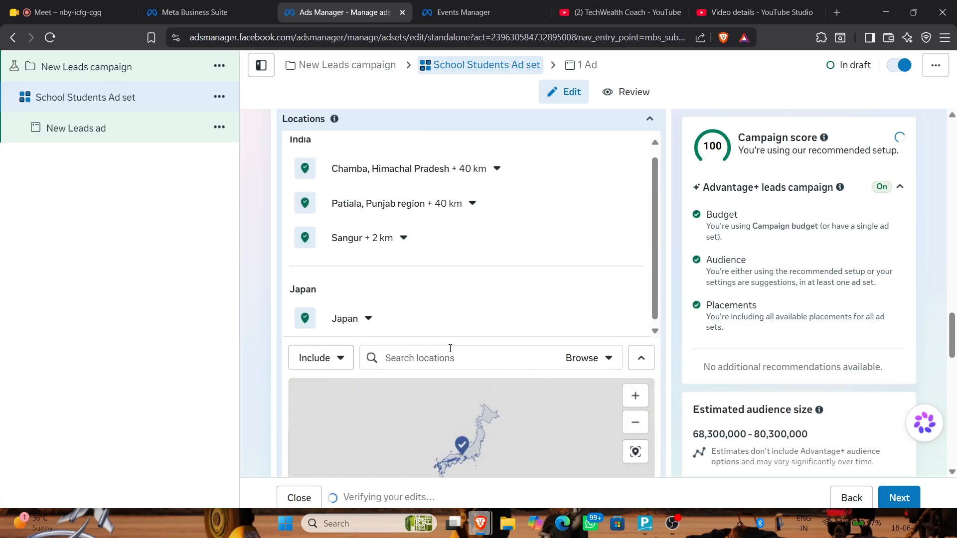
pyautogui.write('tonro')
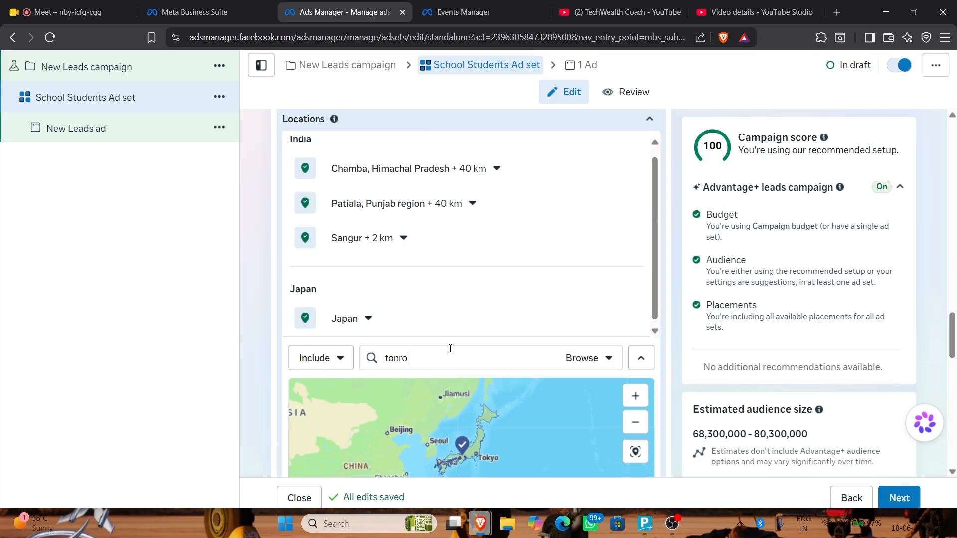
pyautogui.press('BackSpace')
pyautogui.press('BackSpace')
pyautogui.press('BackSpace')
pyautogui.press('BackSpace')
pyautogui.press('BackSpace')
pyautogui.write('melb')
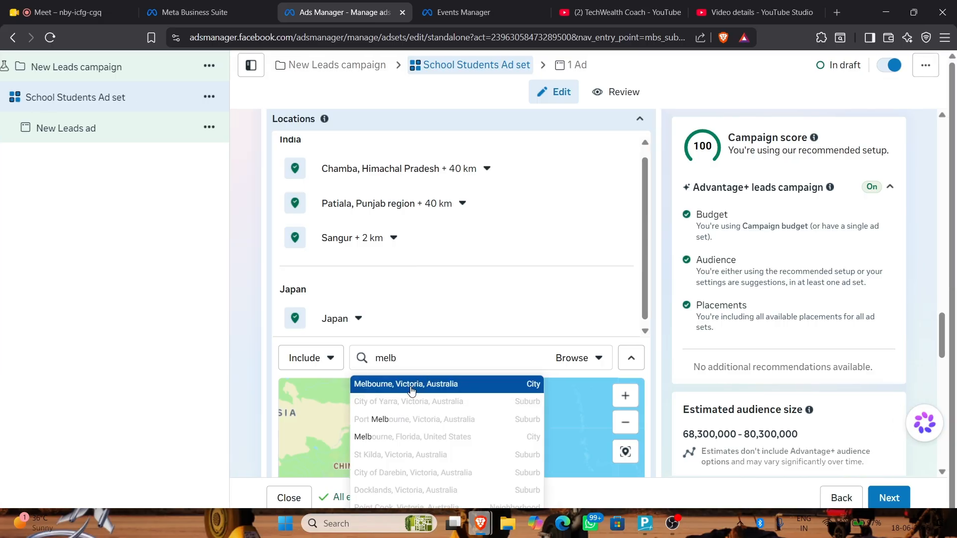
pyautogui.click(412, 390)
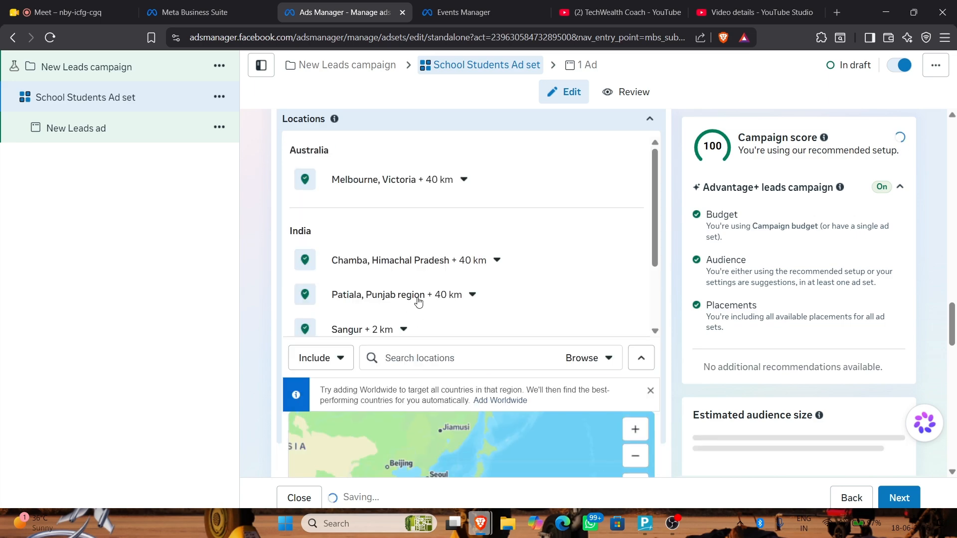
pyautogui.scroll(-3, 418, 301)
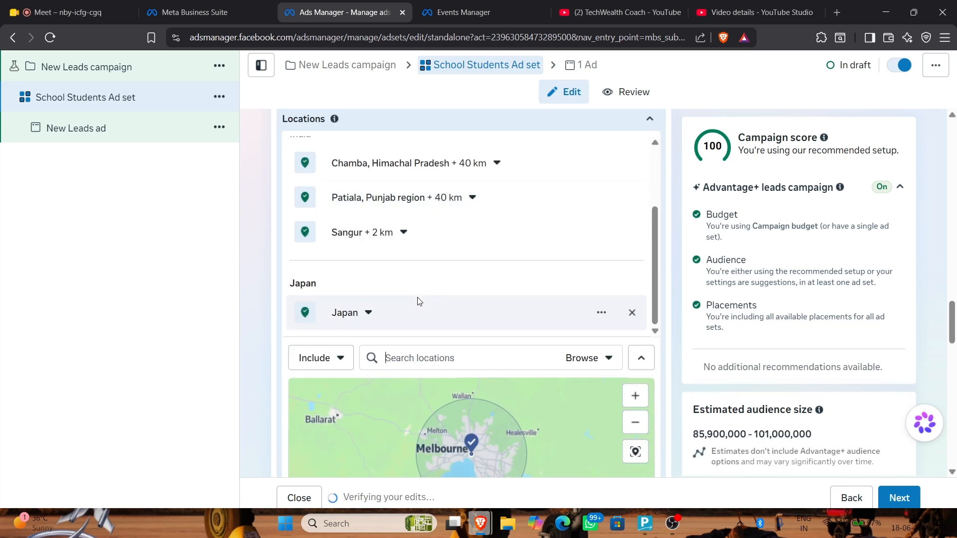
pyautogui.scroll(-4, 284, 270)
pyautogui.scroll(-6, 284, 279)
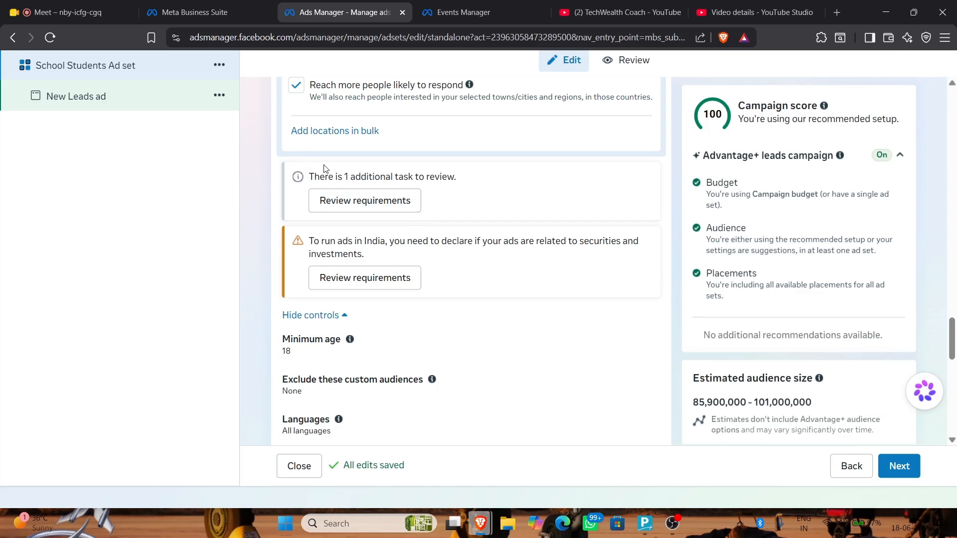
# Change the ad set's Minimum age setting from 18 to 22
pyautogui.click(360, 201)
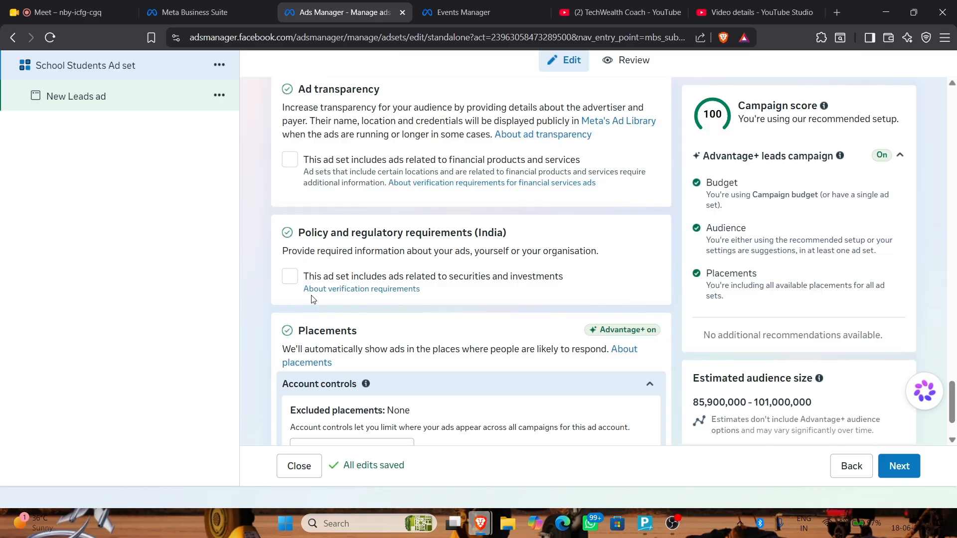
pyautogui.scroll(10, 313, 299)
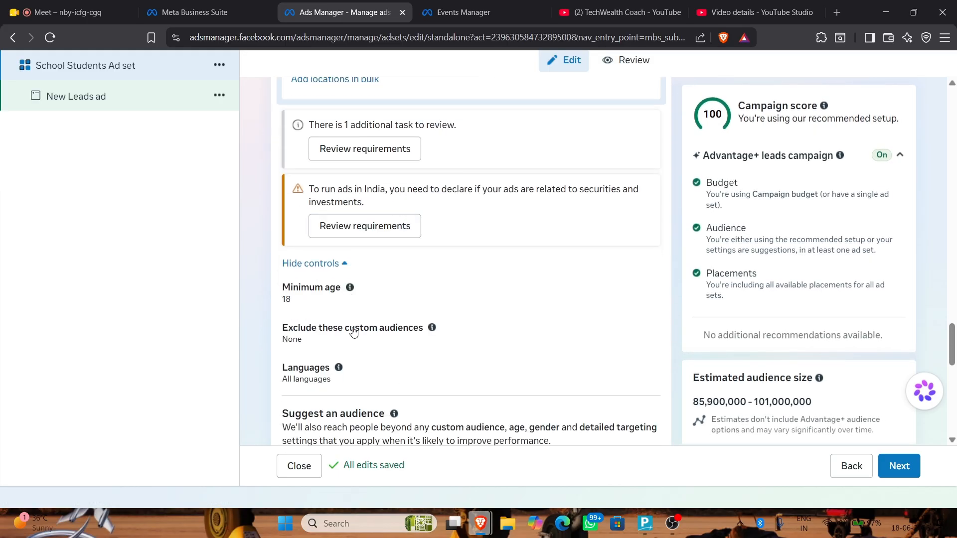
pyautogui.click(651, 292)
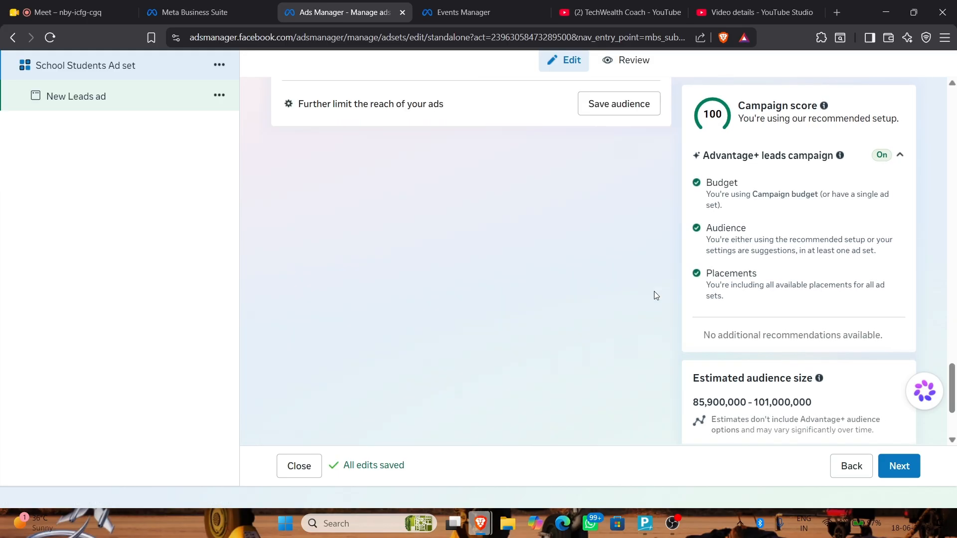
pyautogui.scroll(8, 364, 196)
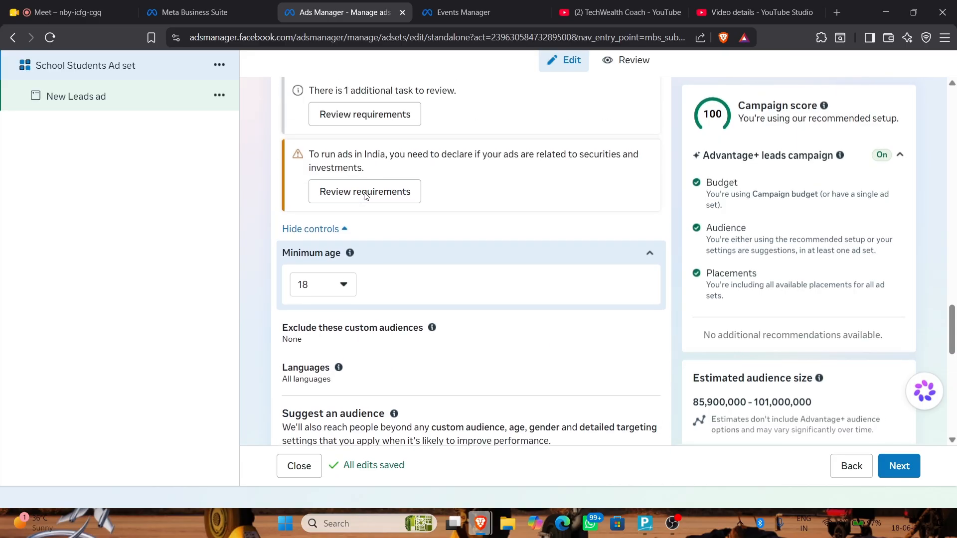
pyautogui.click(342, 283)
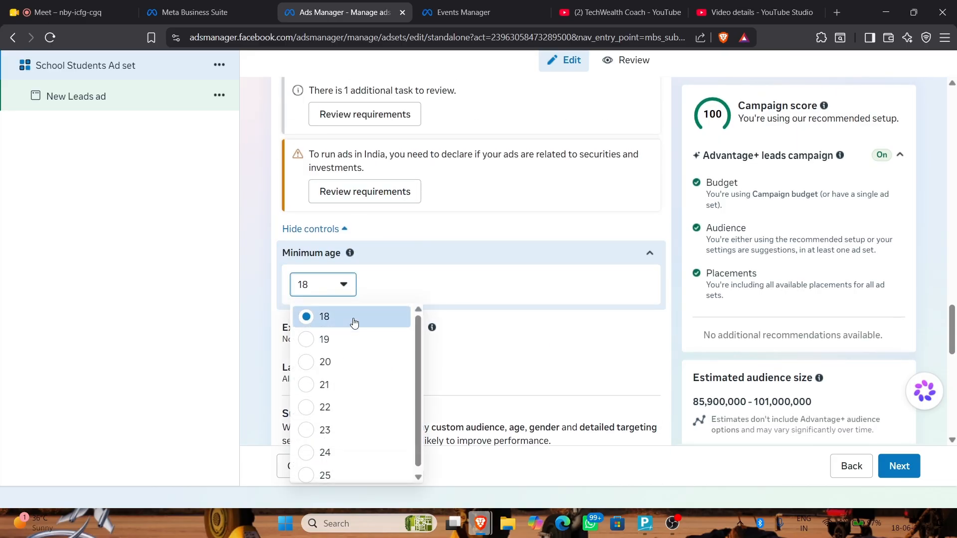
pyautogui.click(318, 404)
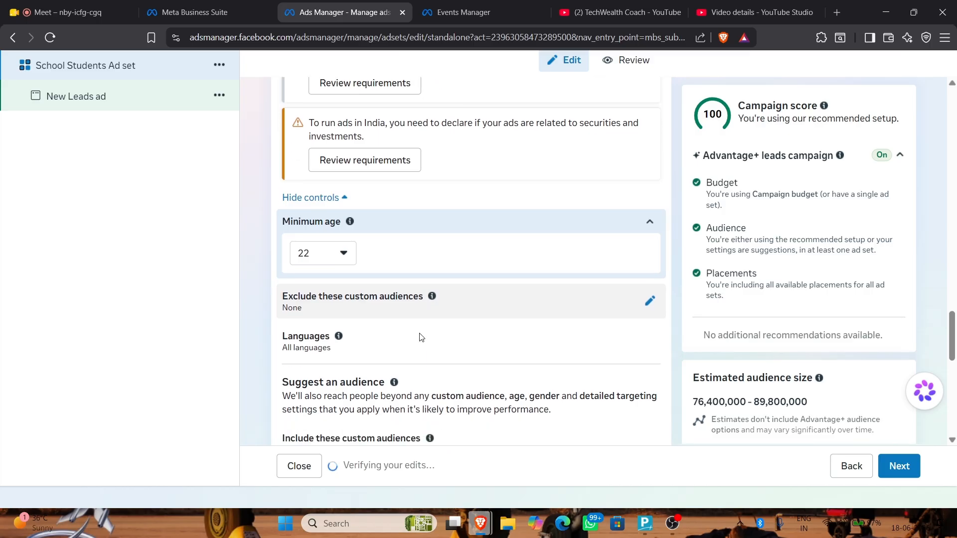
pyautogui.scroll(-1, 613, 320)
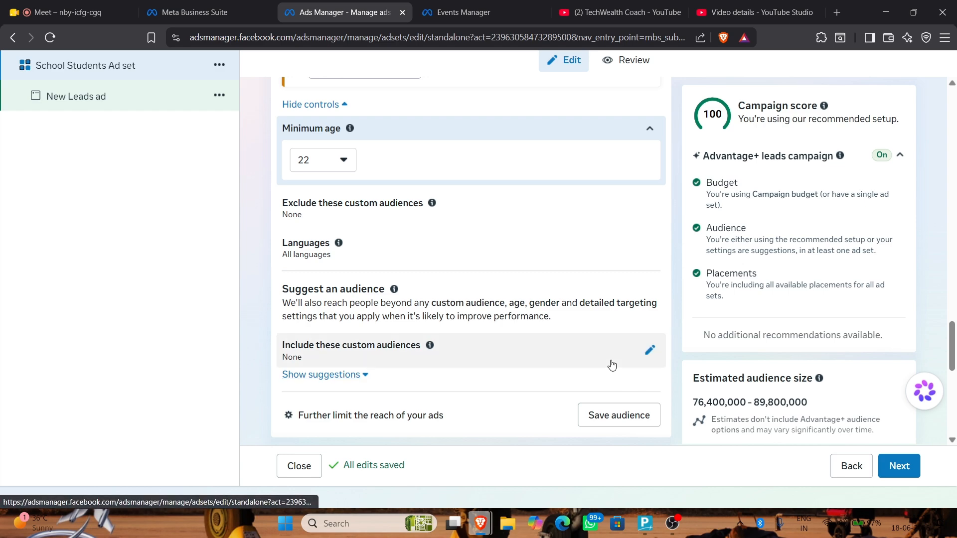
pyautogui.scroll(-2, 387, 365)
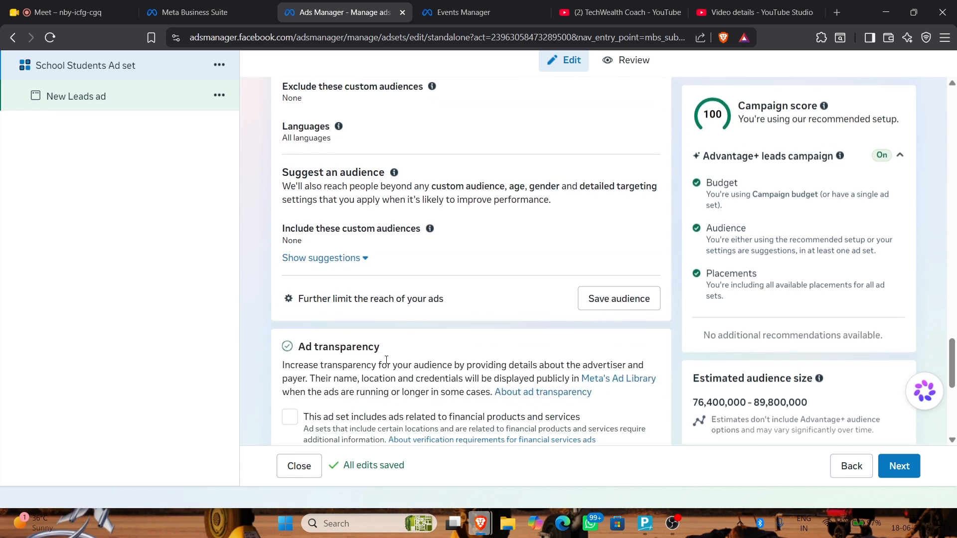
# Review the Save audience summary (locations, minimum age 22, range 22-65+), then close without saving
pyautogui.click(626, 290)
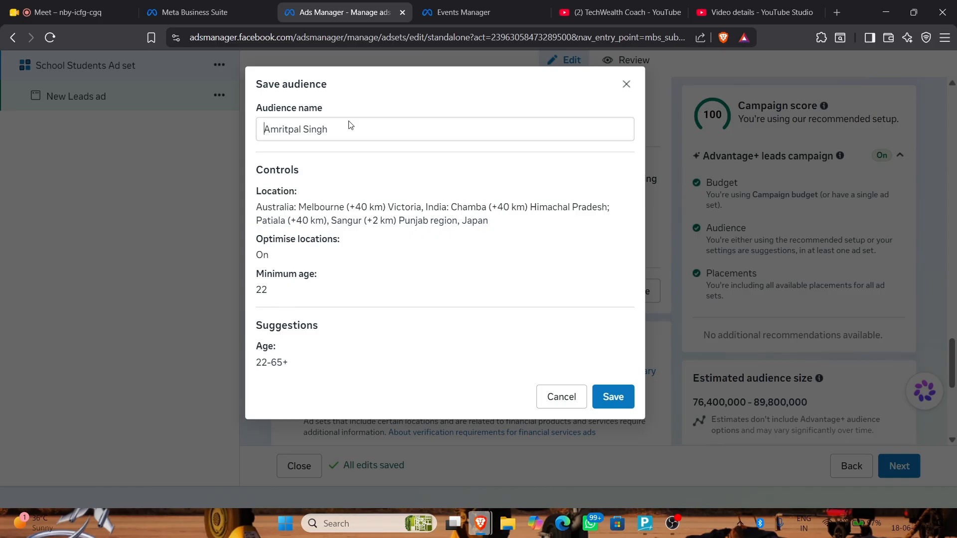
pyautogui.moveTo(282, 204); pyautogui.dragTo(329, 221)
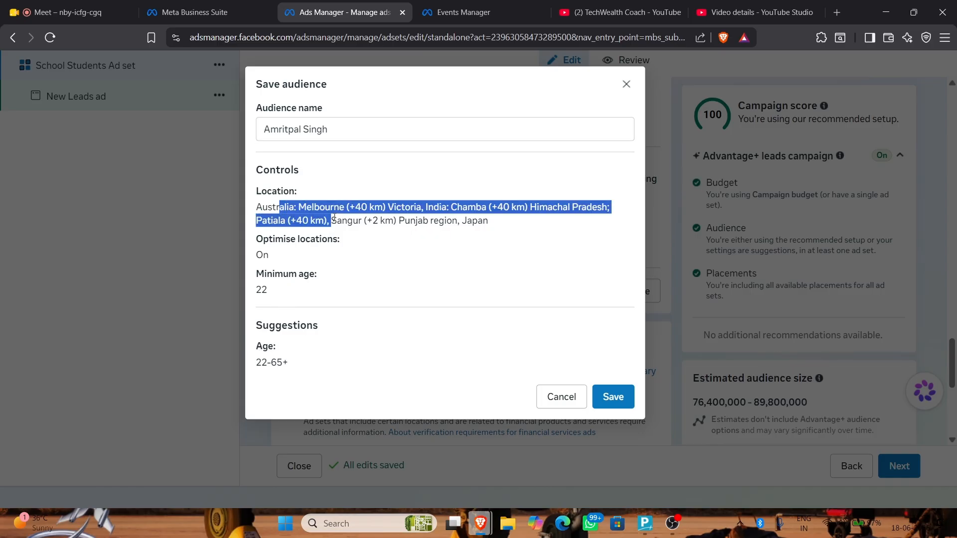
pyautogui.moveTo(269, 257); pyautogui.dragTo(262, 290)
pyautogui.moveTo(248, 372); pyautogui.dragTo(293, 368)
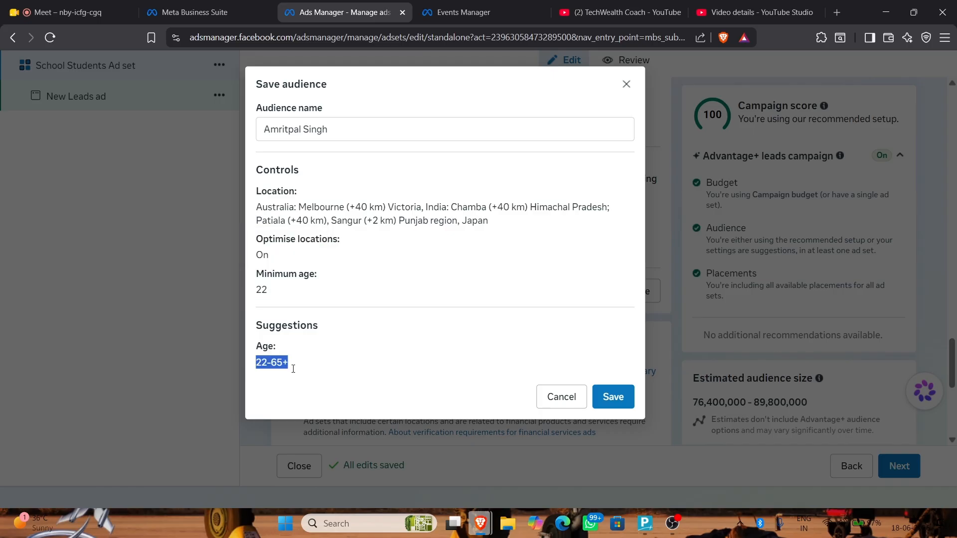
pyautogui.click(626, 84)
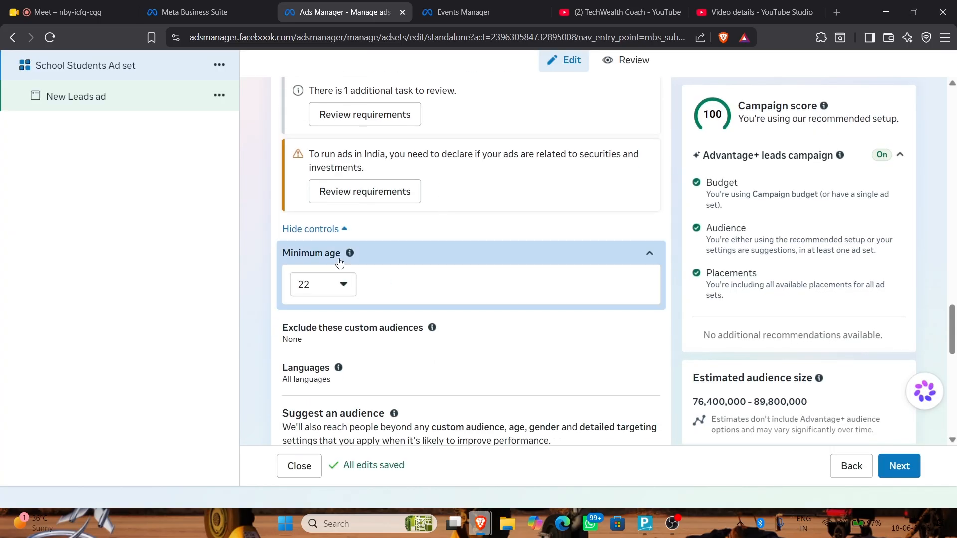
# Expand the custom audience exclusions and Locations, then jump to the Ad transparency requirements
pyautogui.click(381, 333)
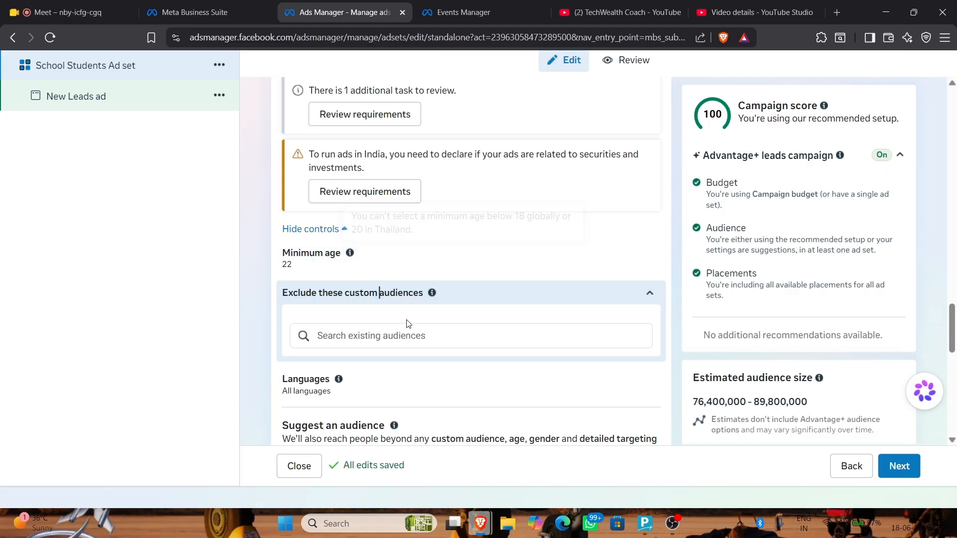
pyautogui.scroll(5, 321, 227)
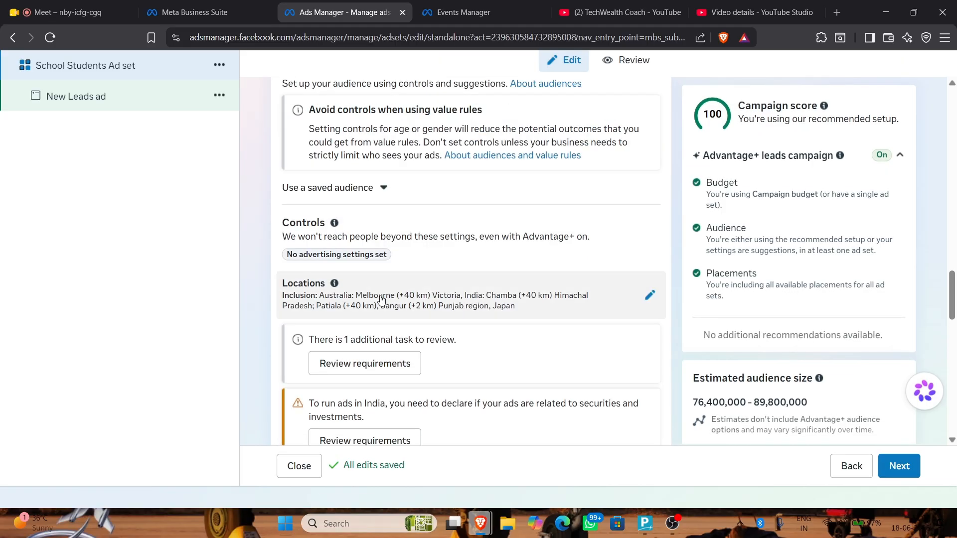
pyautogui.click(299, 294)
pyautogui.scroll(-10, 381, 299)
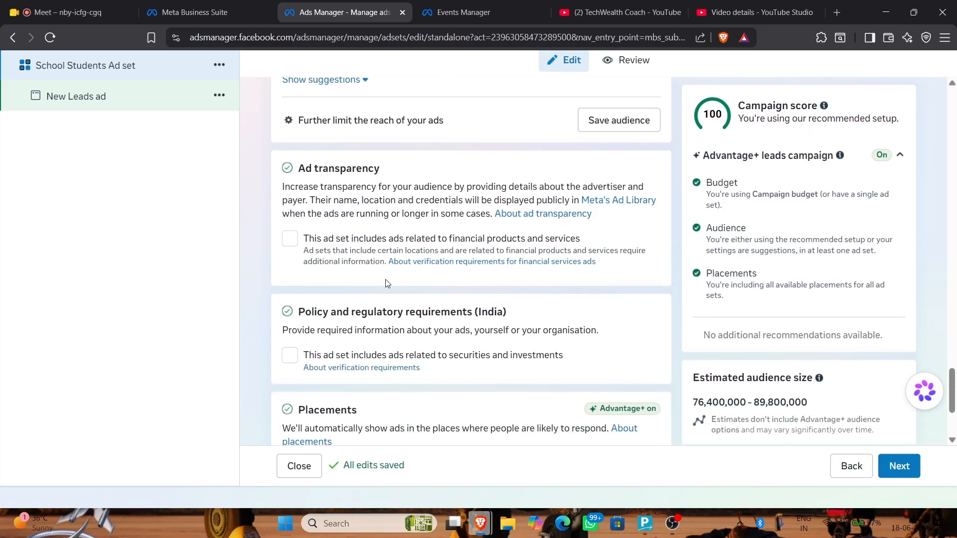
pyautogui.scroll(8, 386, 281)
pyautogui.click(388, 349)
pyautogui.moveTo(279, 191); pyautogui.dragTo(494, 218)
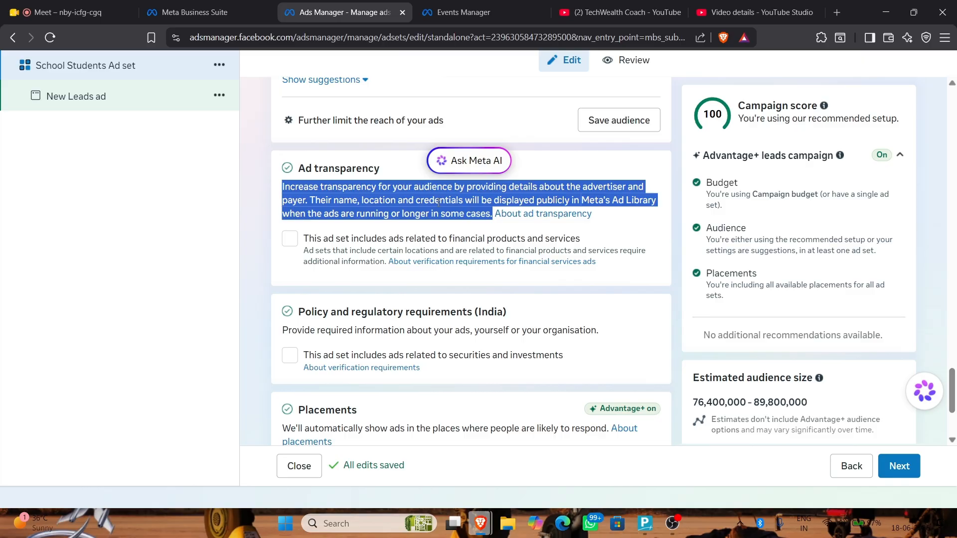
# Tick the financial products and services and the securities and investment ad declarations
pyautogui.click(290, 239)
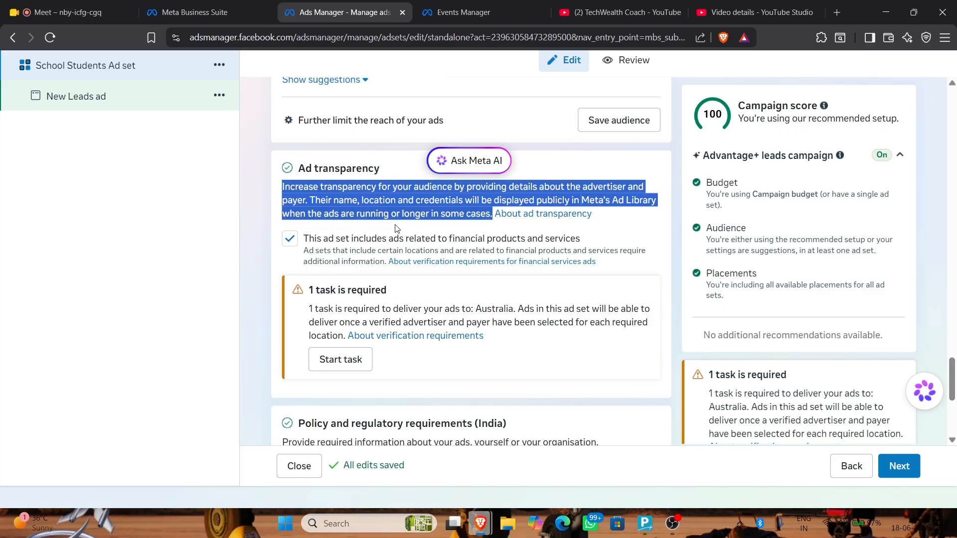
pyautogui.scroll(-4, 395, 228)
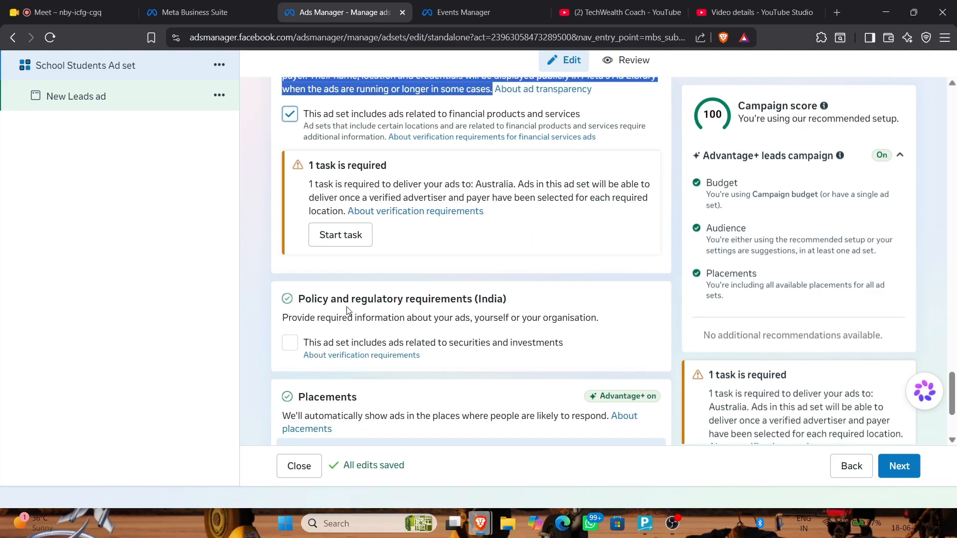
pyautogui.click(289, 281)
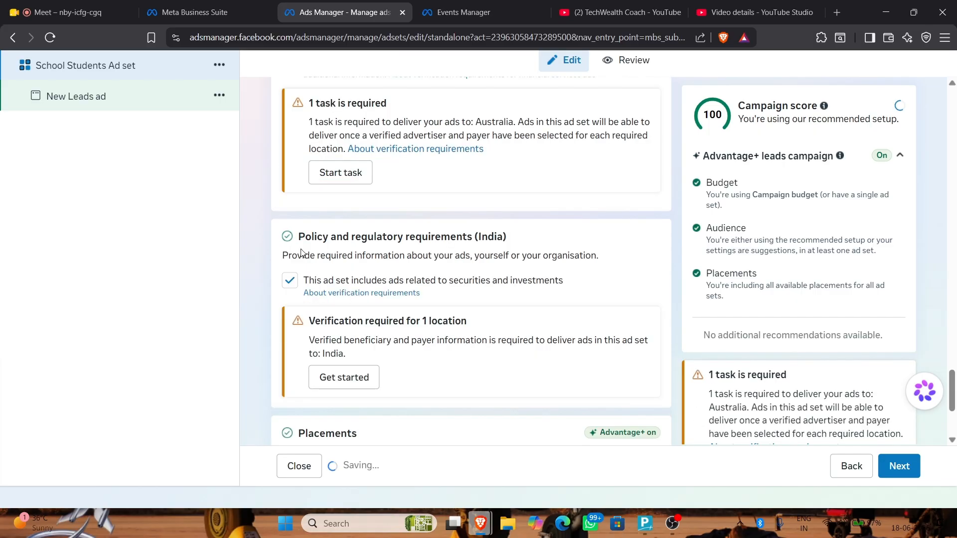
pyautogui.scroll(1, 330, 241)
pyautogui.click(330, 239)
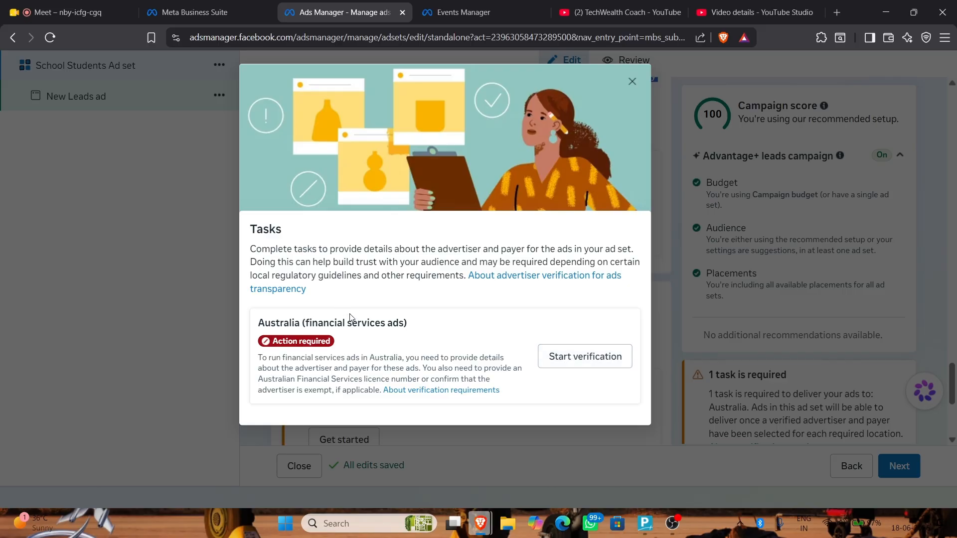
pyautogui.moveTo(352, 319); pyautogui.dragTo(450, 357)
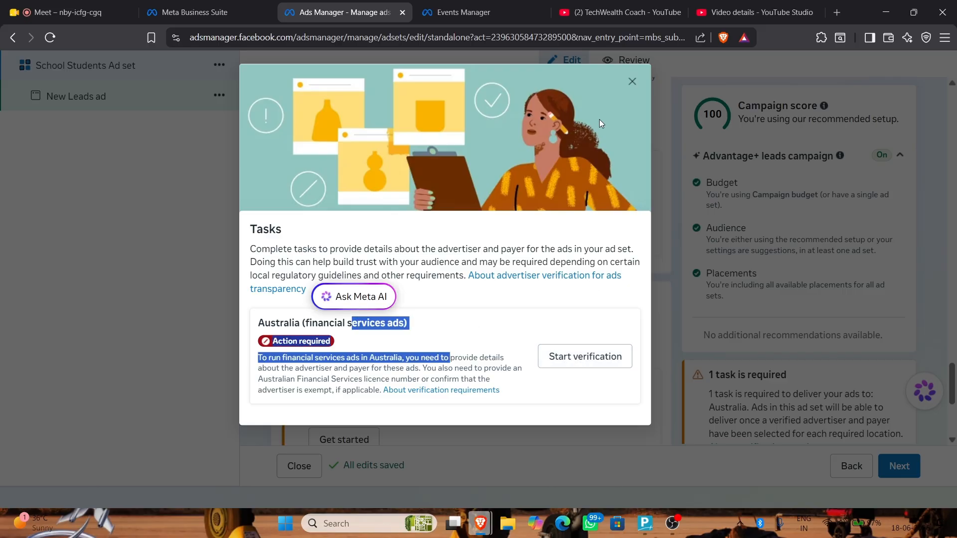
pyautogui.click(631, 81)
pyautogui.scroll(10, 429, 299)
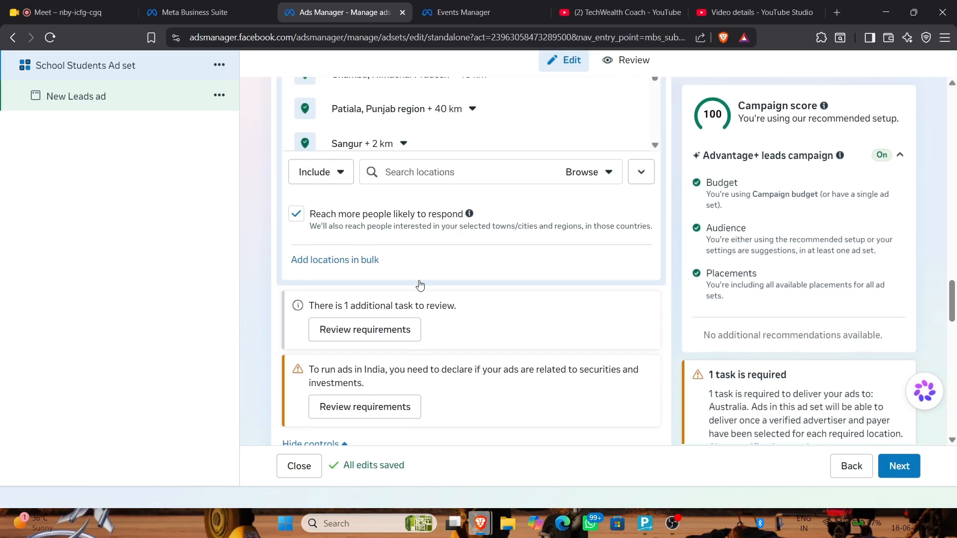
# Remove Japan and Melbourne, leaving Chamba, Patiala and Sangur as the only locations
pyautogui.scroll(-3, 547, 159)
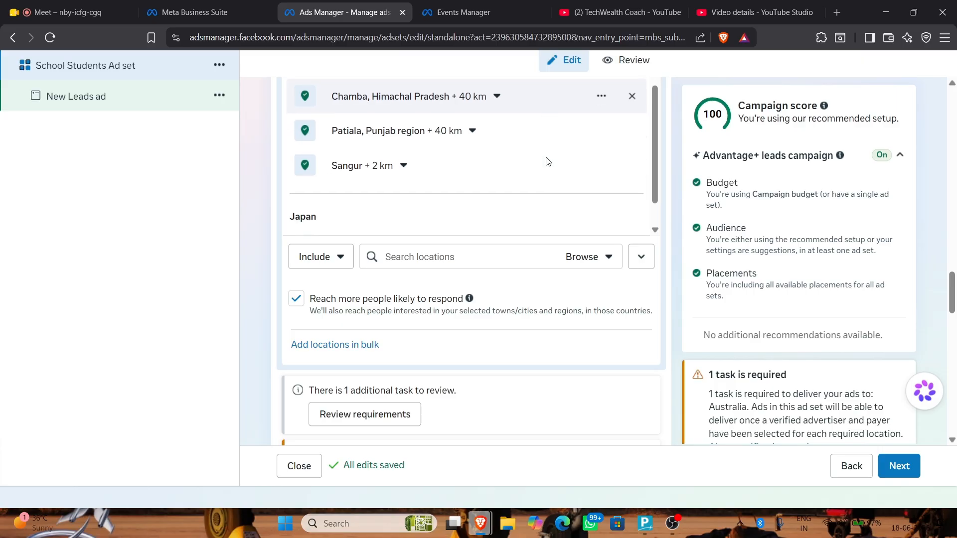
pyautogui.click(630, 210)
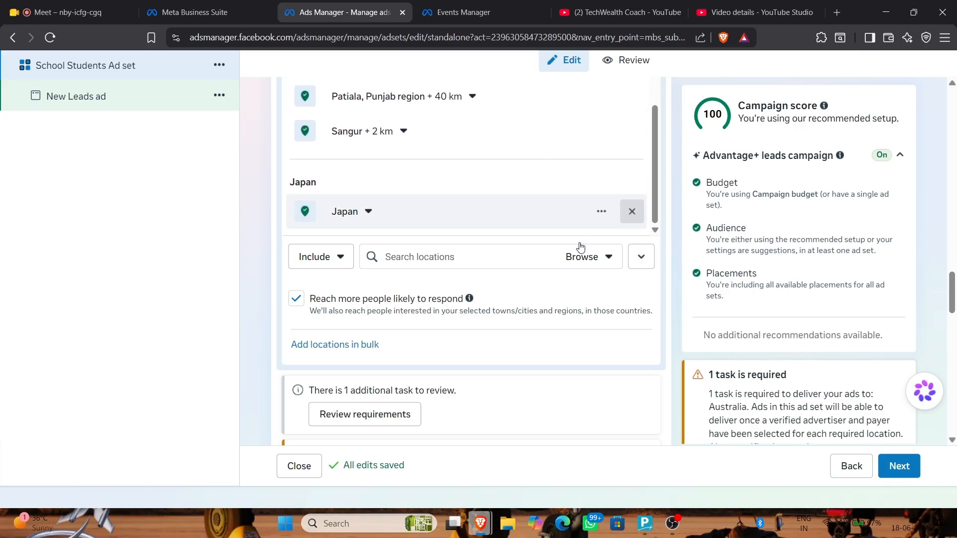
pyautogui.scroll(6, 537, 314)
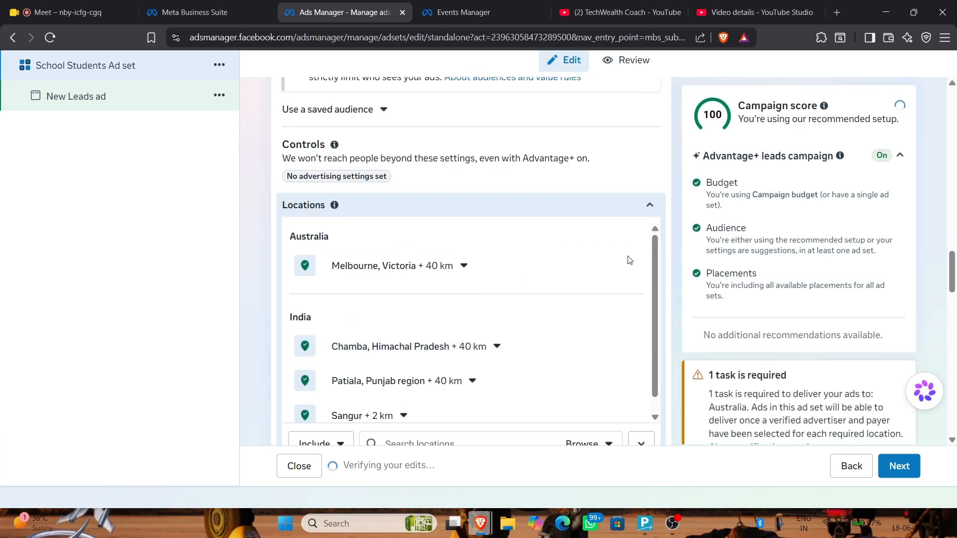
pyautogui.click(631, 263)
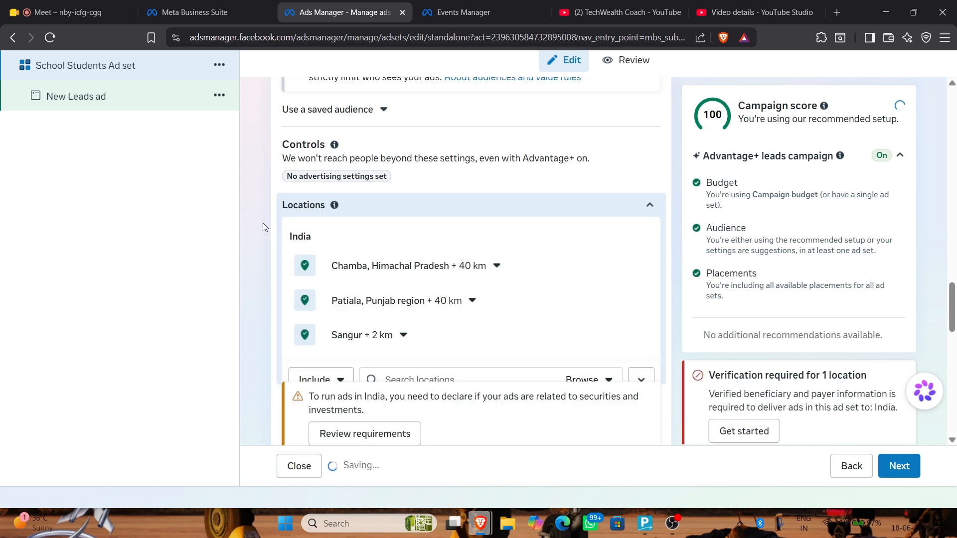
pyautogui.scroll(-12, 264, 214)
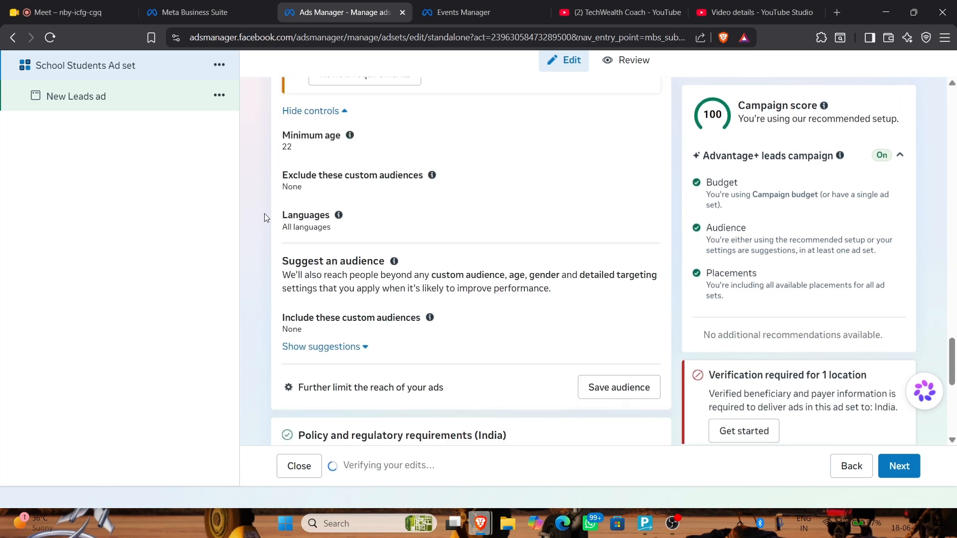
# Start the India securities ads verification and its SEBI/AMFI disclosure
pyautogui.click(352, 367)
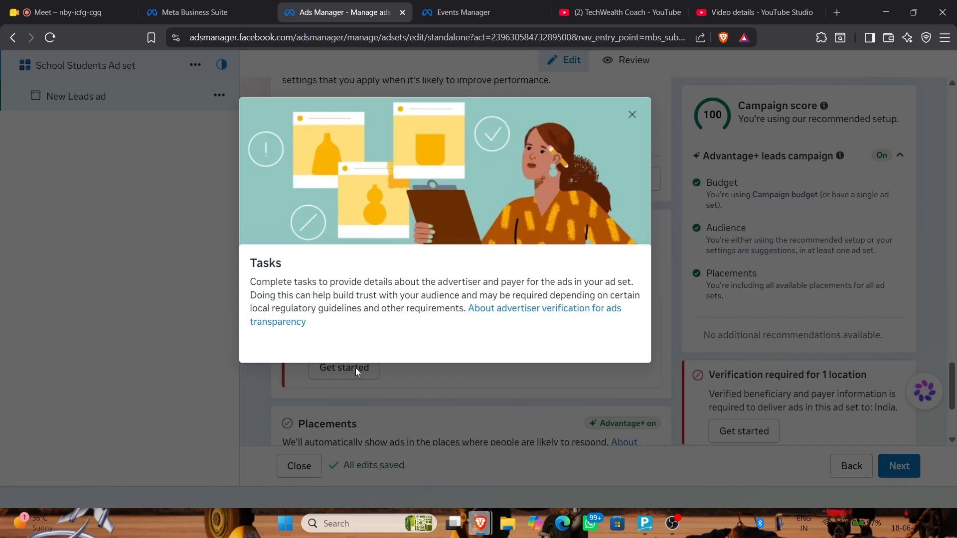
pyautogui.moveTo(300, 326); pyautogui.dragTo(405, 362)
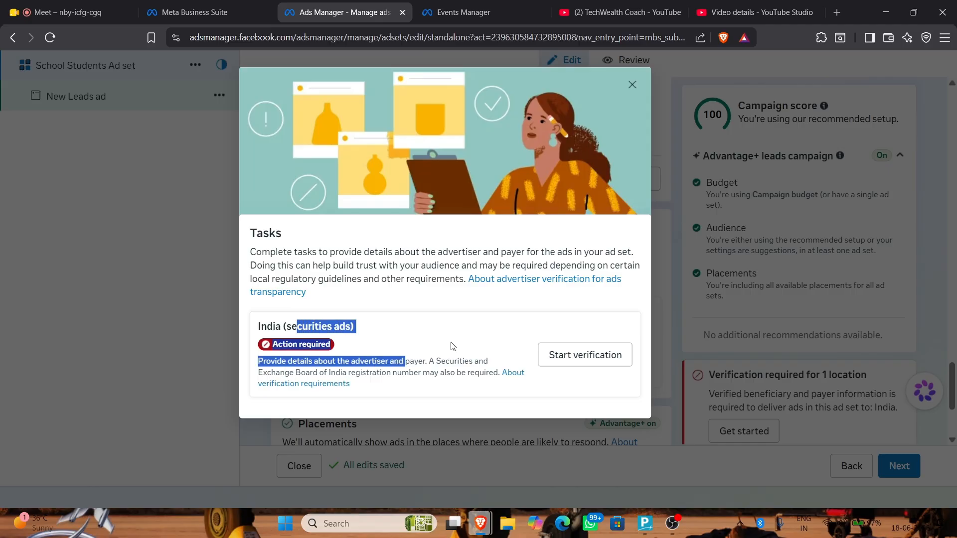
pyautogui.click(583, 355)
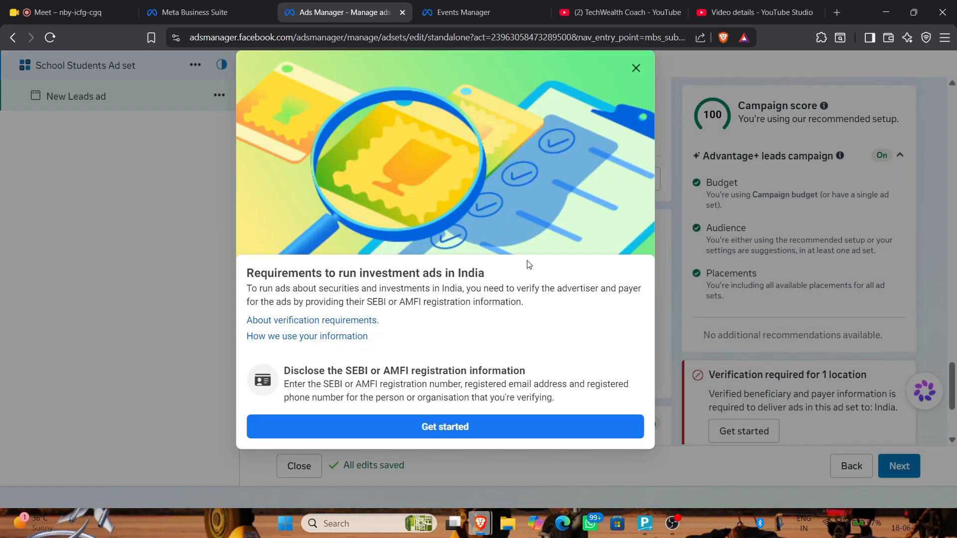
pyautogui.moveTo(348, 372); pyautogui.dragTo(557, 384)
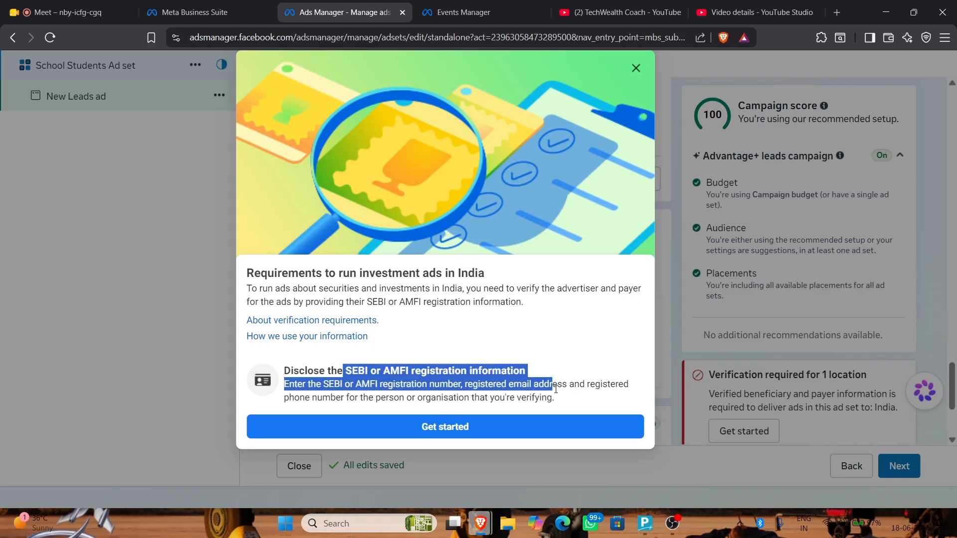
pyautogui.click(526, 425)
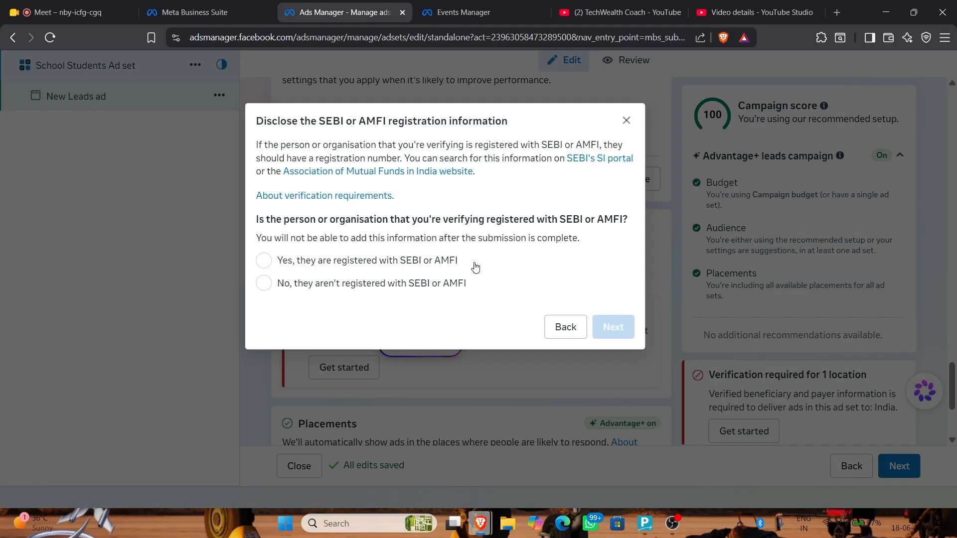
# Declare no SEBI or AMFI registration and choose to verify yourself as an individual
pyautogui.click(427, 285)
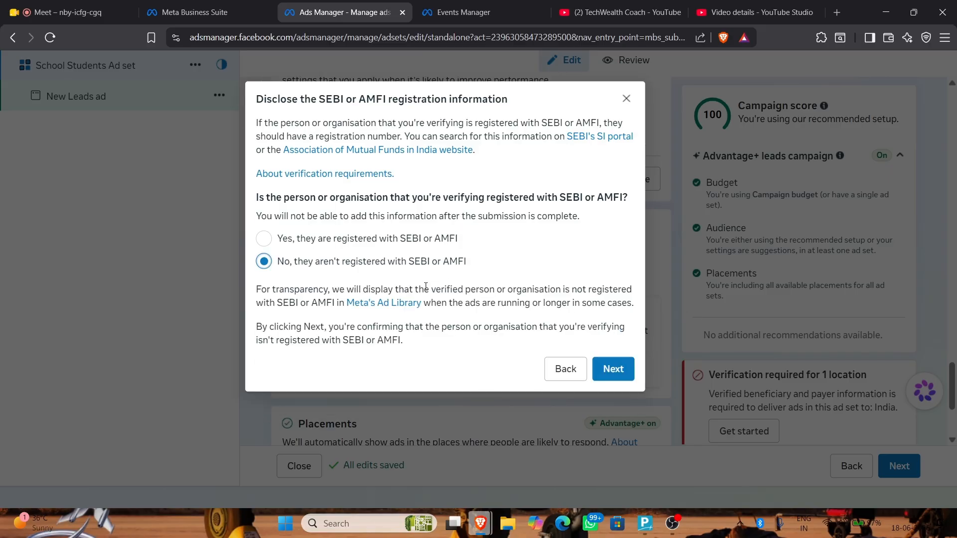
pyautogui.click(614, 369)
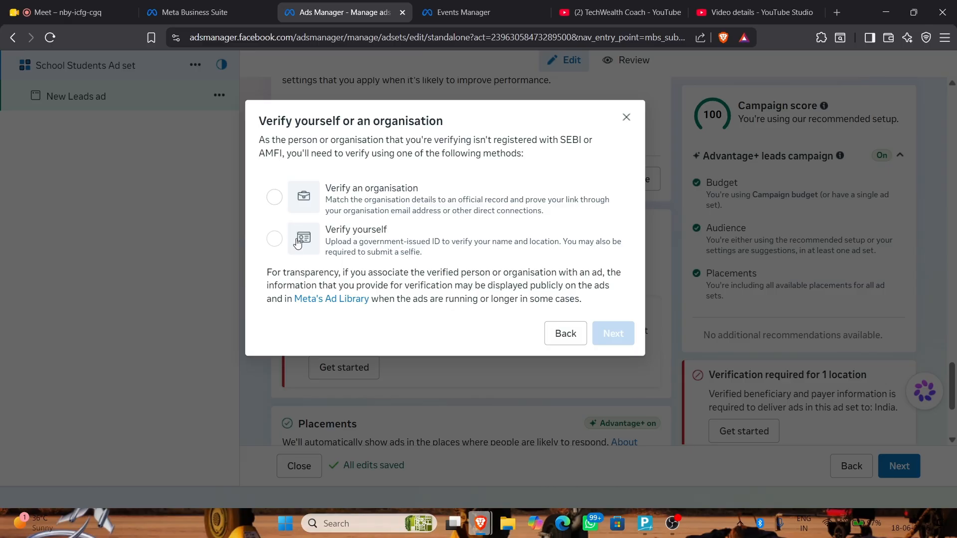
pyautogui.click(274, 239)
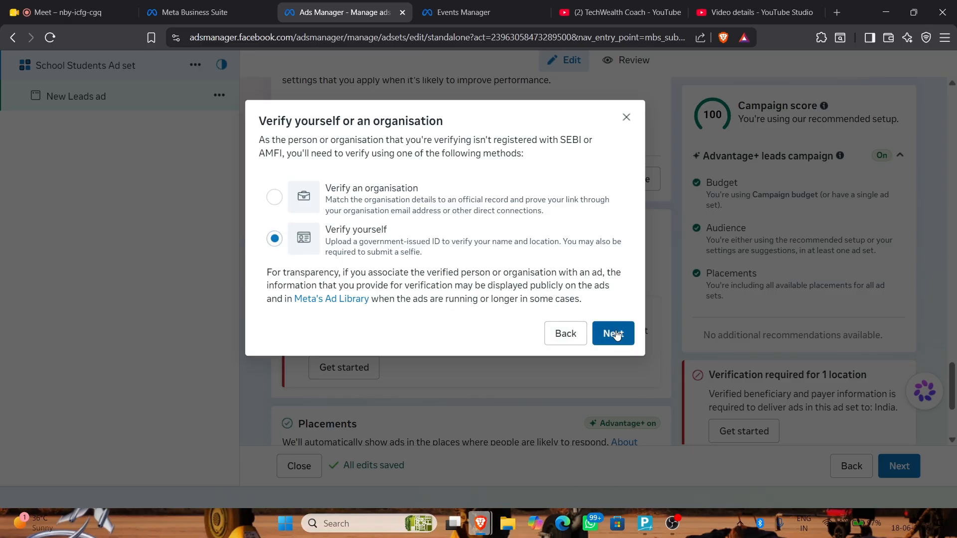
pyautogui.click(613, 333)
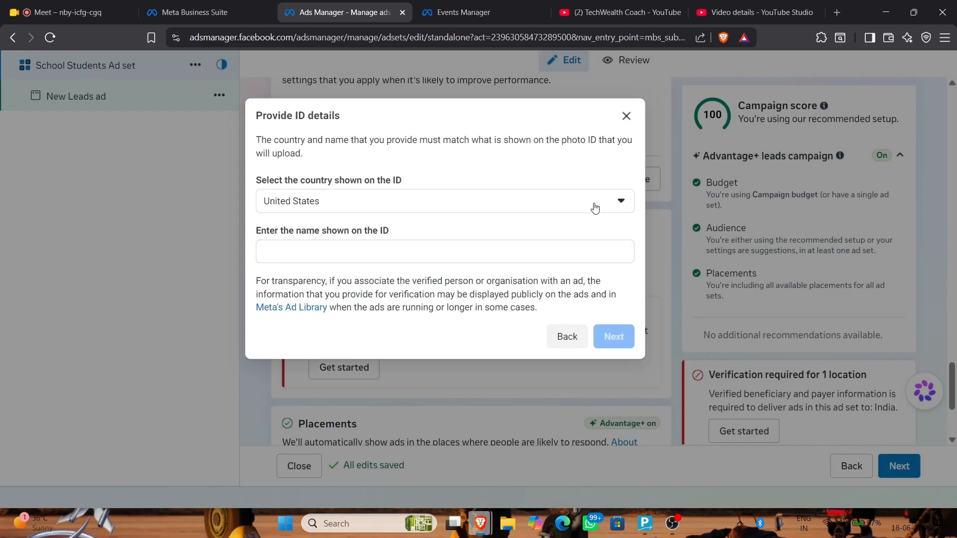
# Set the ID country to India, enter the name shown on the ID, and view accepted ID types
pyautogui.click(560, 208)
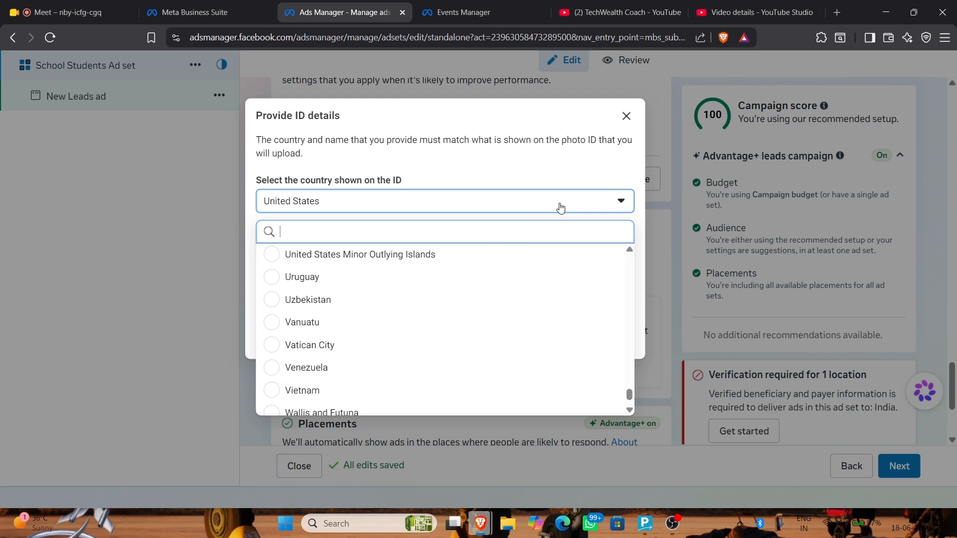
pyautogui.write('india')
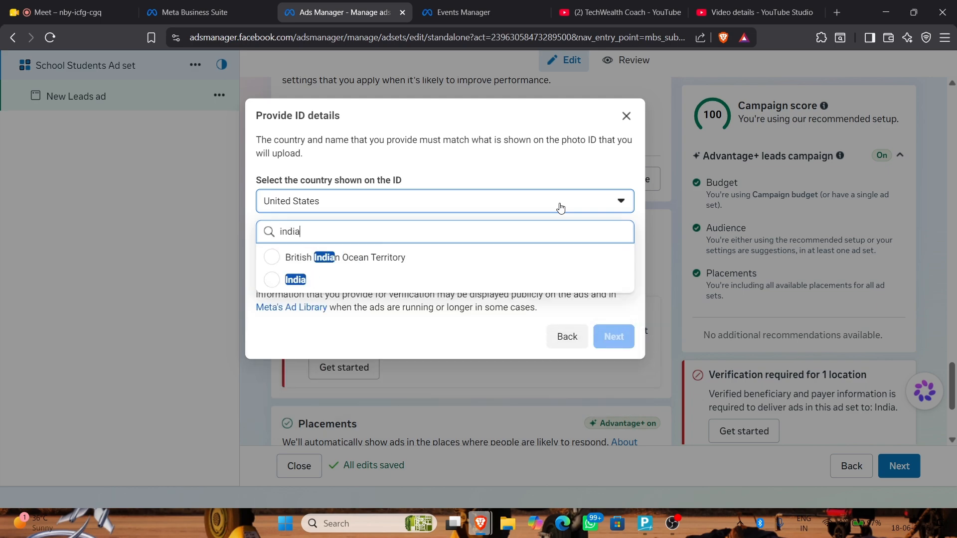
pyautogui.click(371, 288)
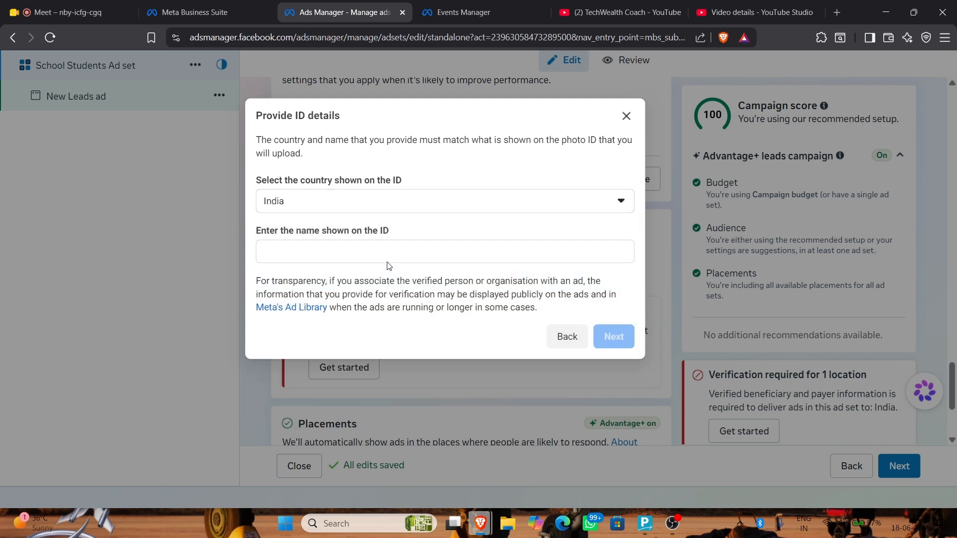
pyautogui.click(392, 250)
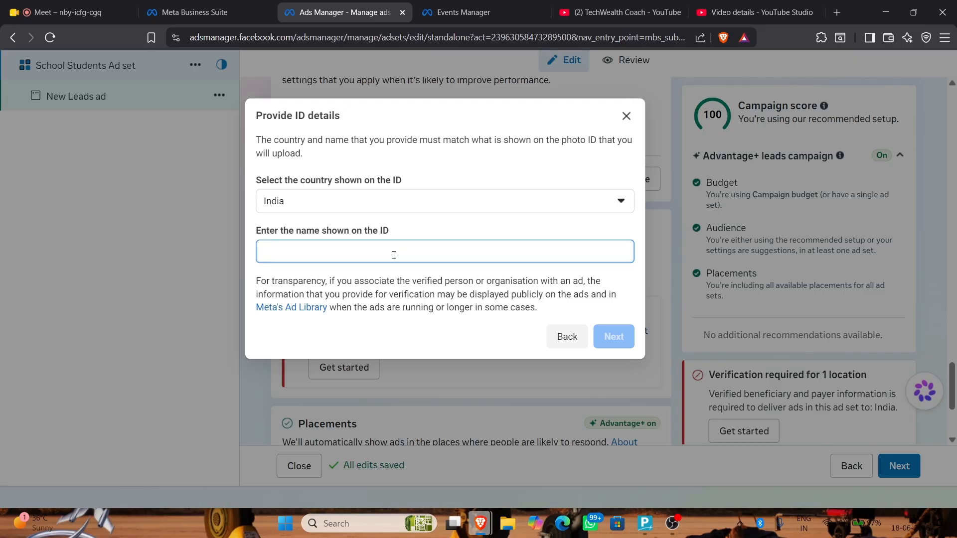
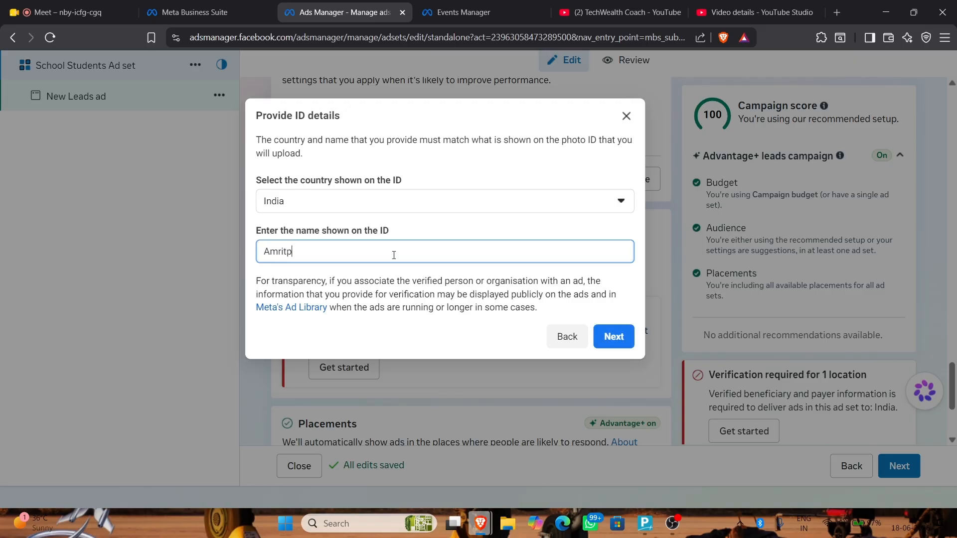
pyautogui.click(607, 329)
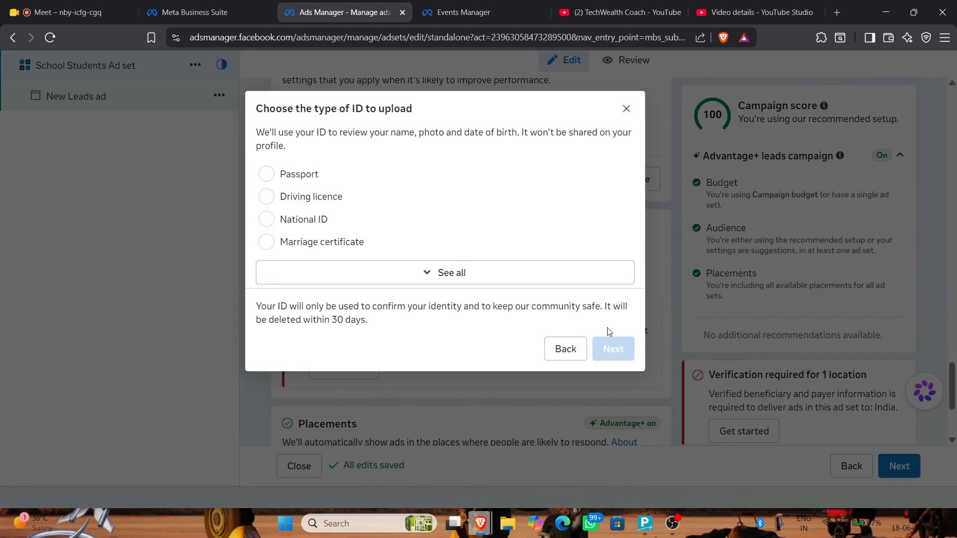
pyautogui.click(366, 273)
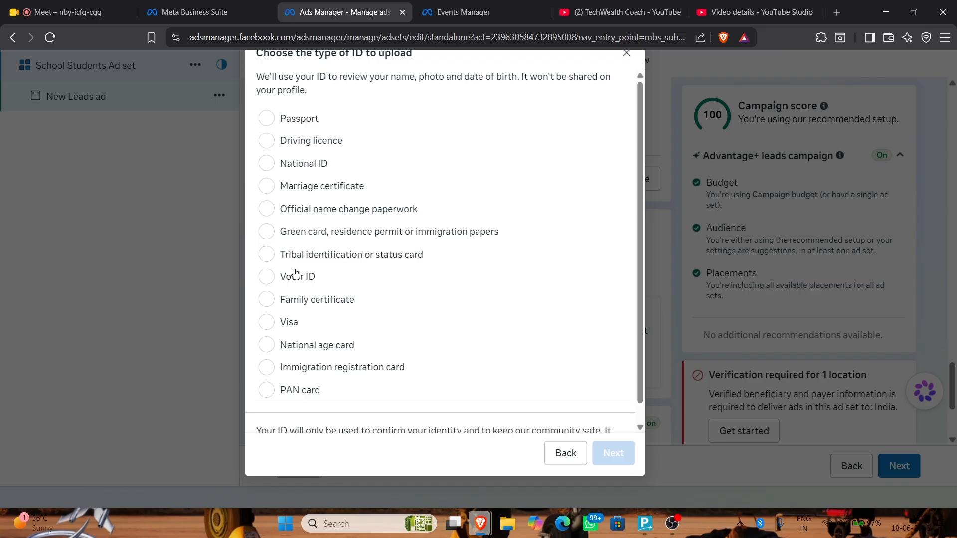
pyautogui.scroll(-2, 299, 279)
pyautogui.scroll(2, 552, 364)
# Exit the ID verification and continue from the ad set to the ad settings
pyautogui.click(627, 53)
pyautogui.click(605, 238)
pyautogui.scroll(-3, 459, 222)
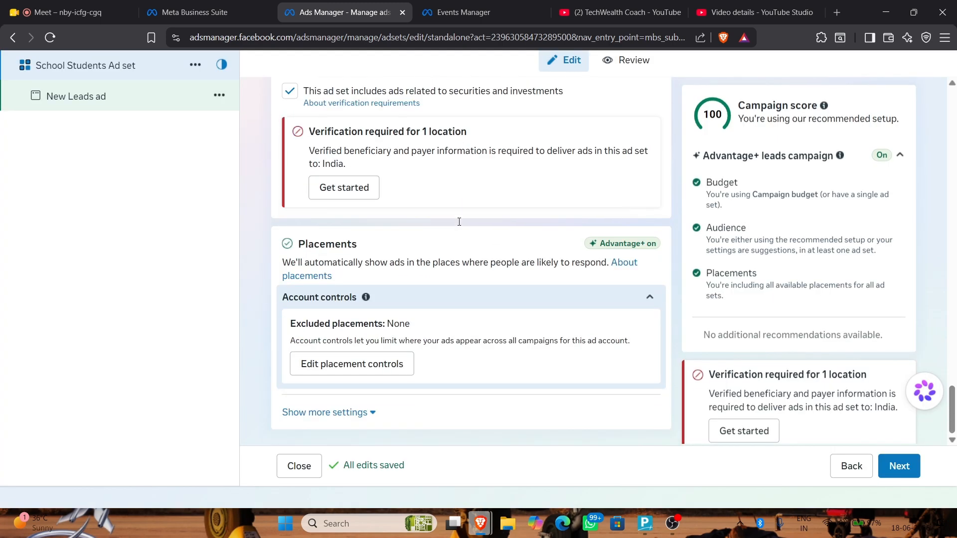
pyautogui.click(893, 465)
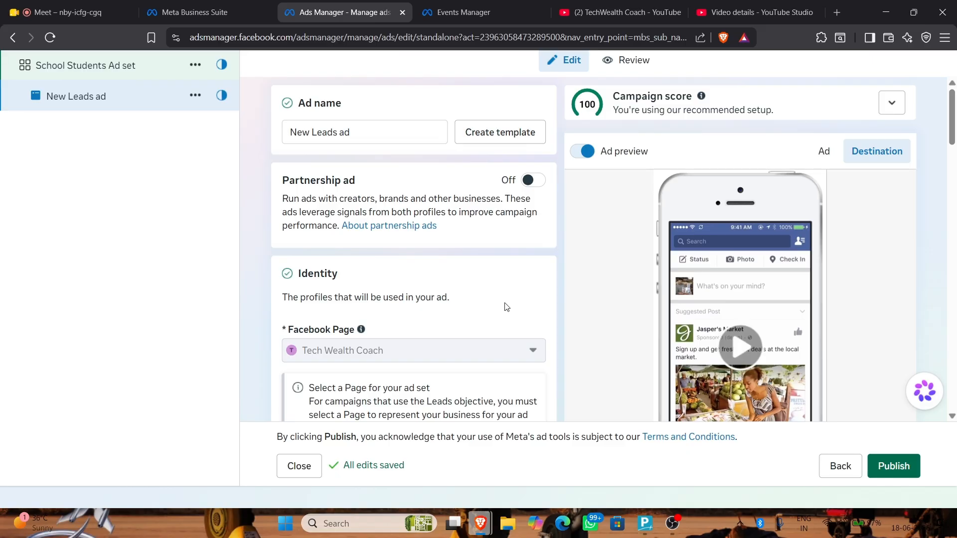
# Replace the ad name with 'School Student Do it', dismissing the delete-ad prompt
pyautogui.scroll(1, 505, 306)
pyautogui.moveTo(428, 172); pyautogui.dragTo(290, 165)
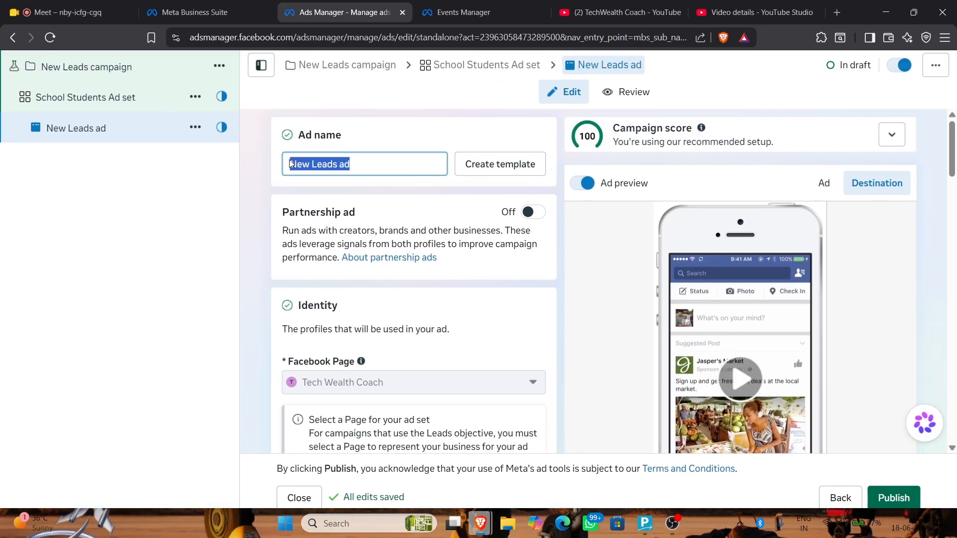
pyautogui.press('BackSpace')
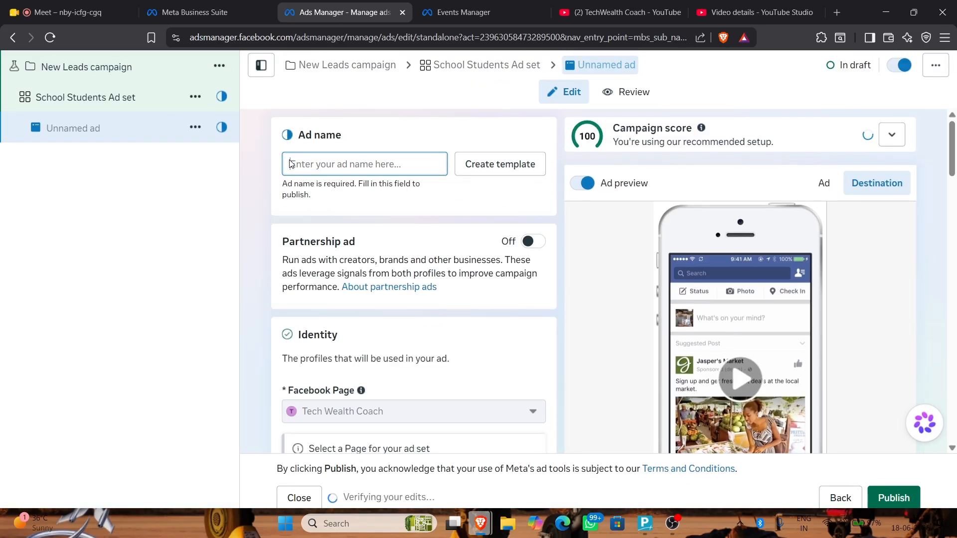
pyautogui.write('School ')
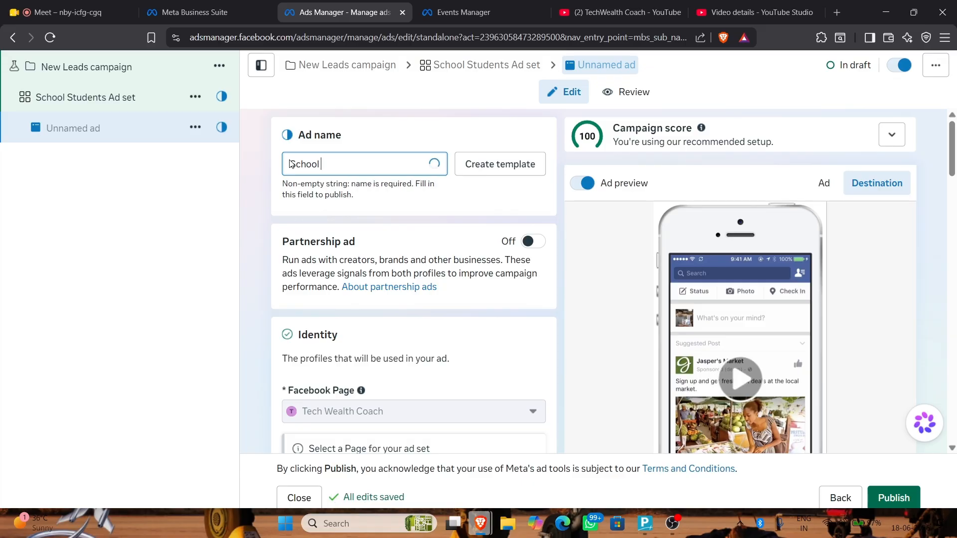
pyautogui.write('Student Do it')
pyautogui.press('BackSpace')
pyautogui.press('BackSpace')
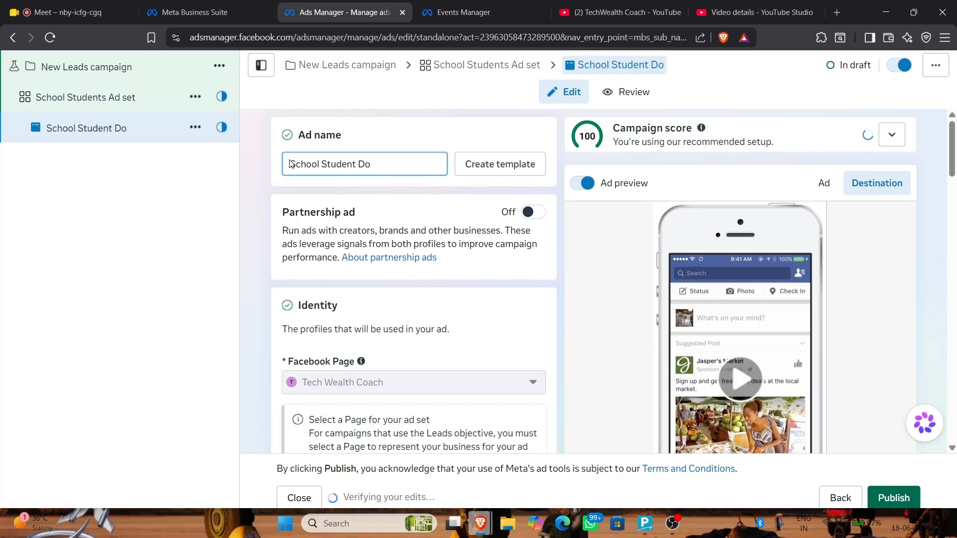
pyautogui.press('BackSpace')
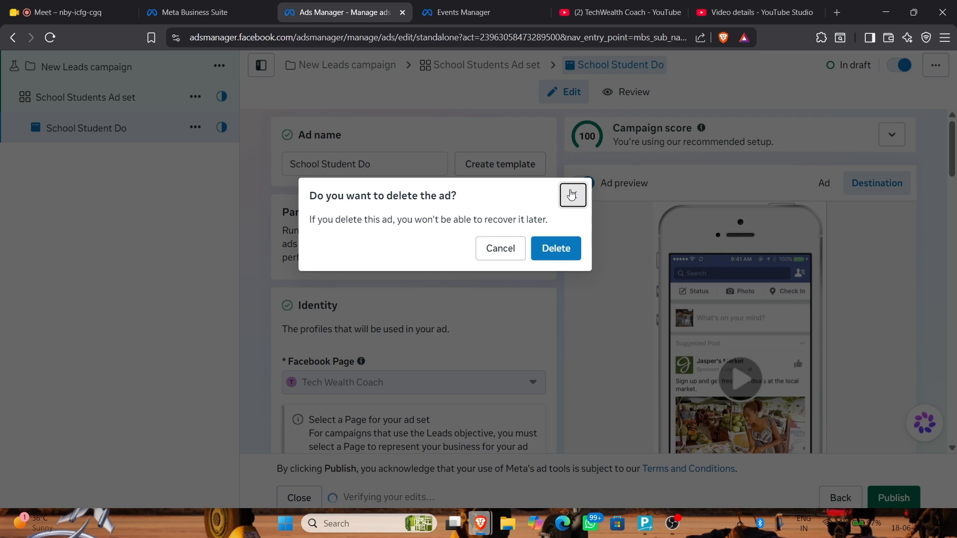
pyautogui.click(572, 195)
# Complete the ad name as 'School Student Subscribe this channel or chak do fatte'
pyautogui.press('BackSpace')
pyautogui.press('BackSpace')
pyautogui.write('Sub')
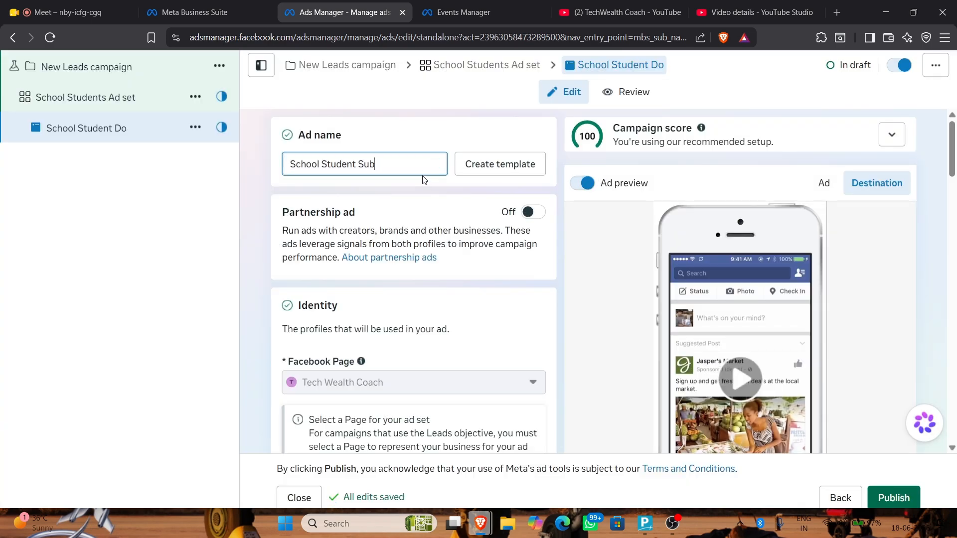
pyautogui.press('BackSpace')
pyautogui.write('s')
pyautogui.write('bscribe thid')
pyautogui.press('BackSpace')
pyautogui.write('s channel')
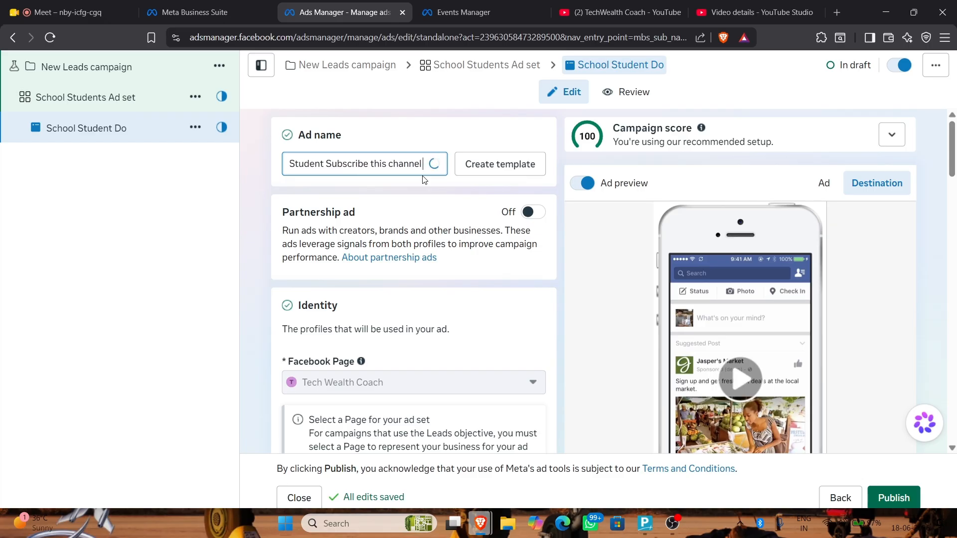
pyautogui.write(' or')
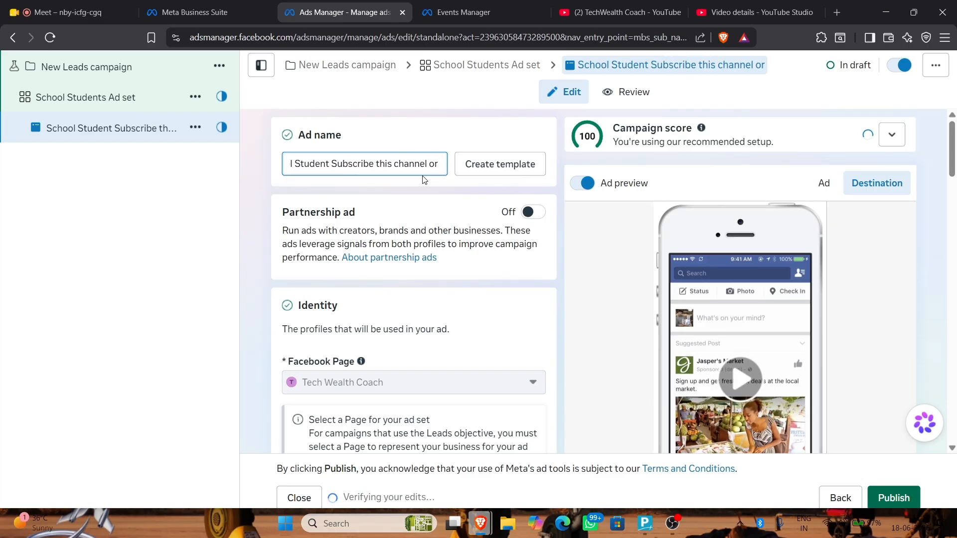
pyautogui.write(' chak do fatte')
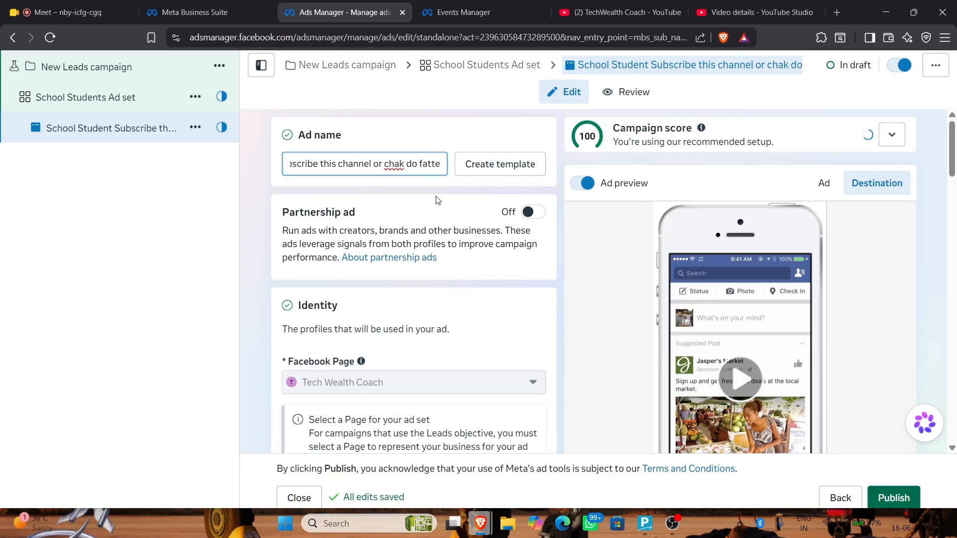
pyautogui.click(260, 141)
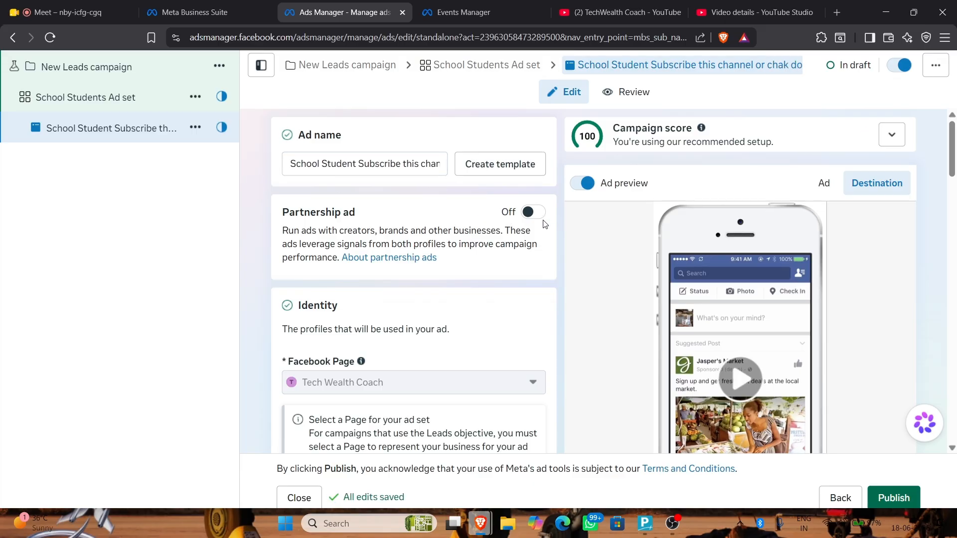
# Switch the Partnership ad option on, then back off
pyautogui.click(532, 213)
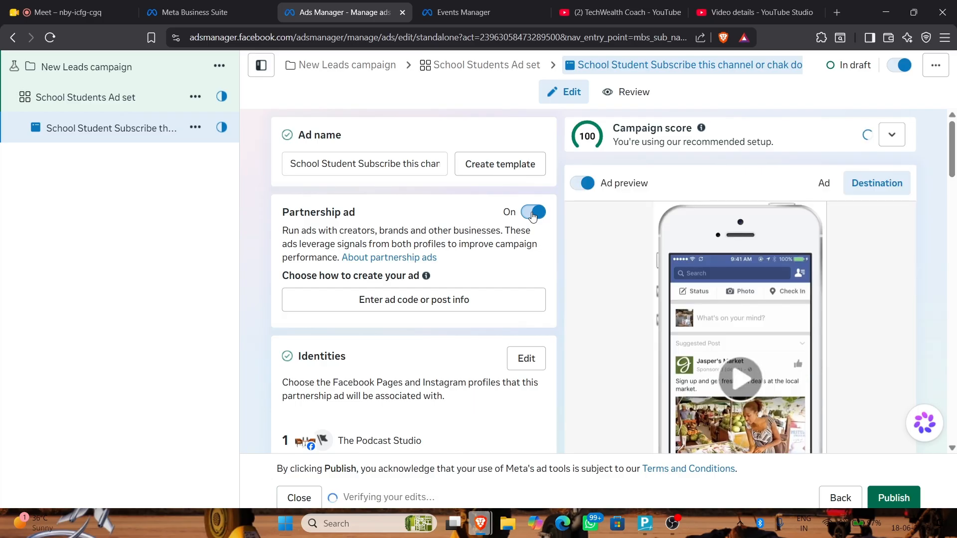
pyautogui.click(532, 214)
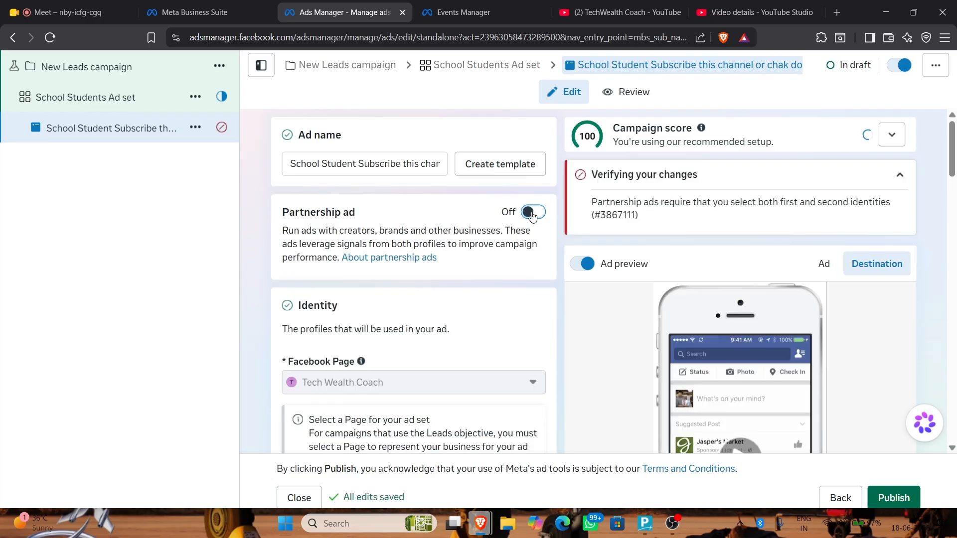
pyautogui.scroll(-3, 418, 317)
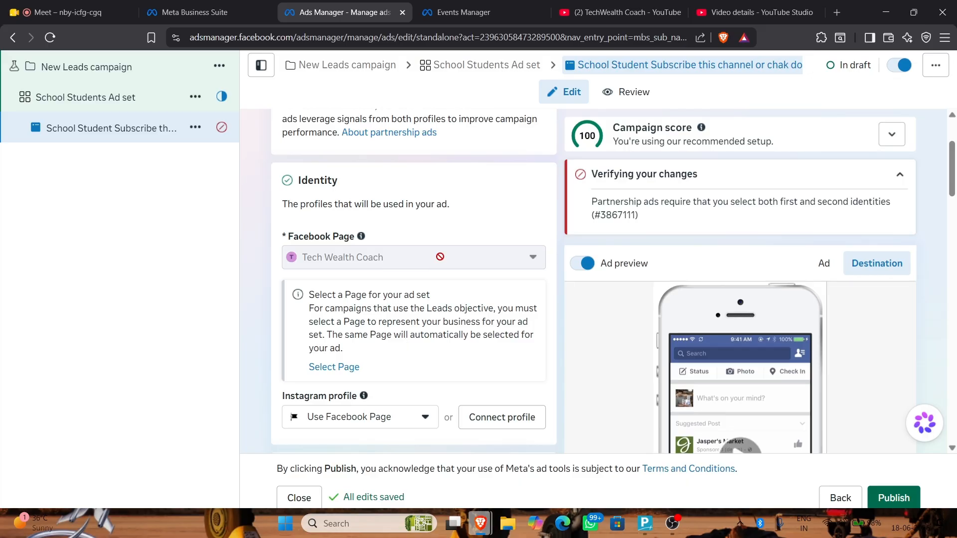
# Start connecting an Instagram profile to the Page with Inbox messages allowed
pyautogui.click(398, 424)
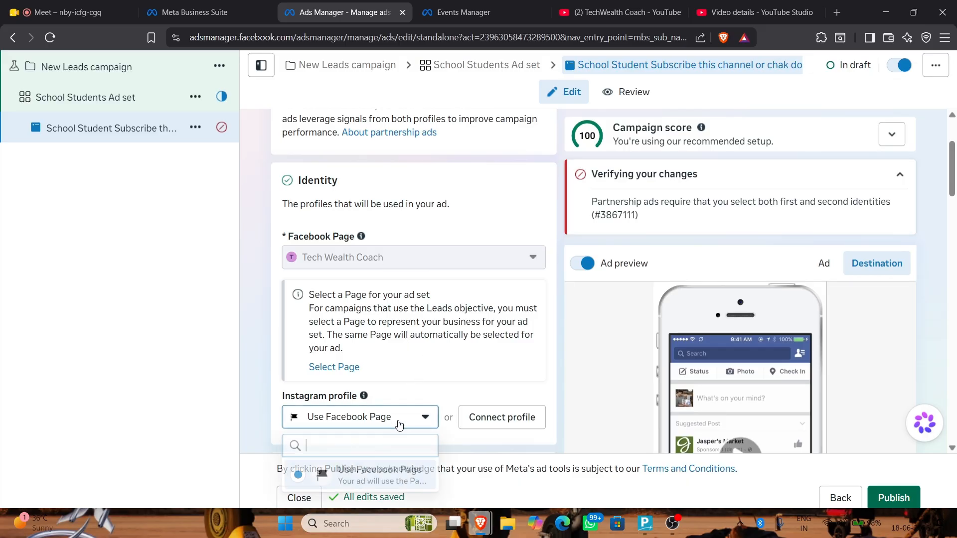
pyautogui.scroll(-2, 376, 284)
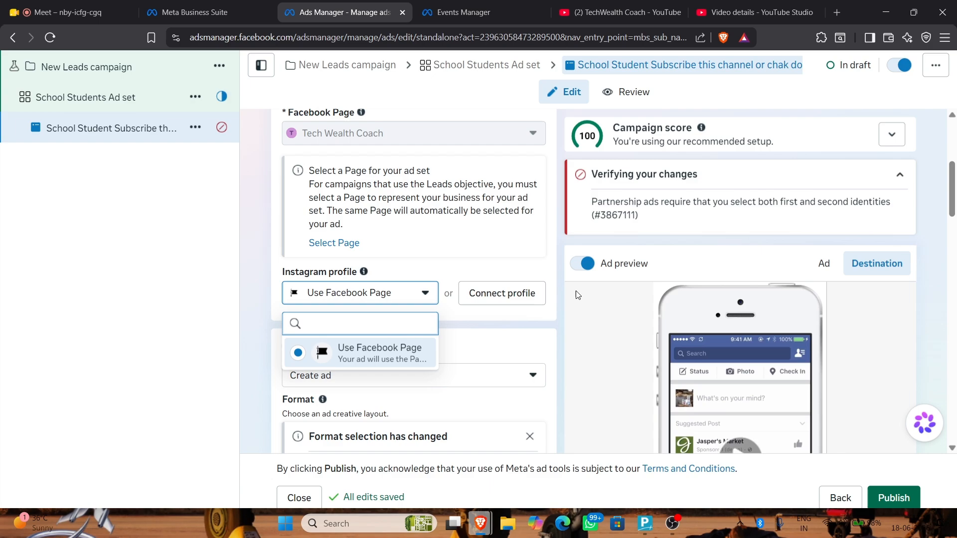
pyautogui.click(497, 302)
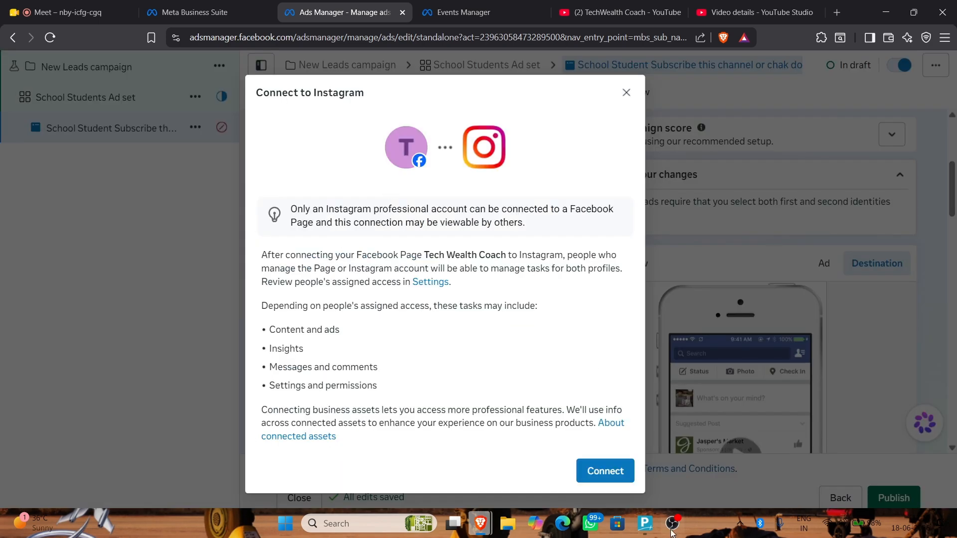
pyautogui.click(598, 474)
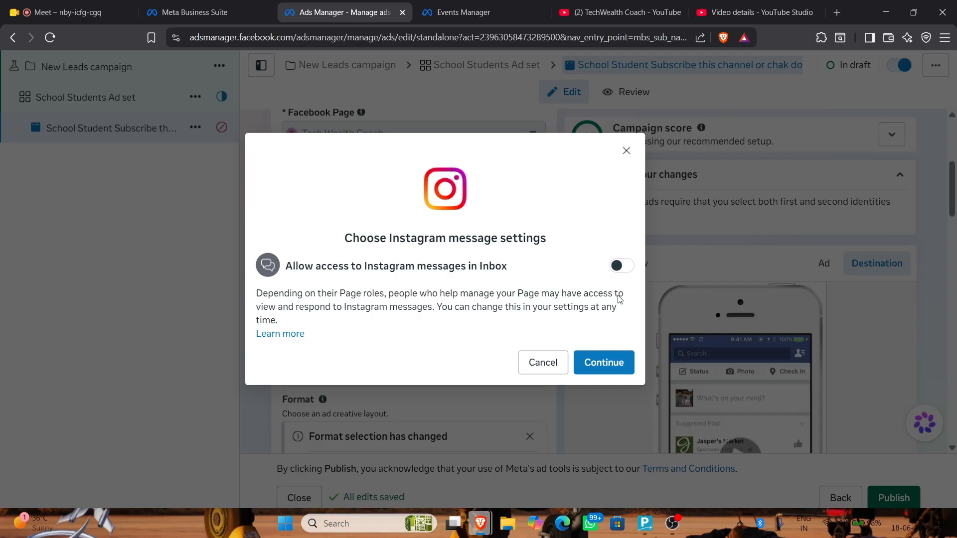
pyautogui.click(621, 266)
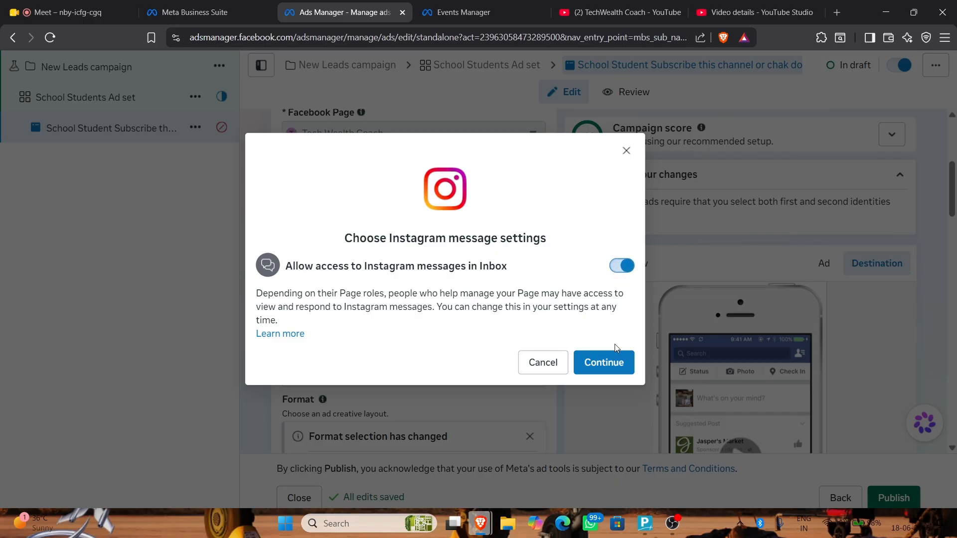
pyautogui.click(611, 375)
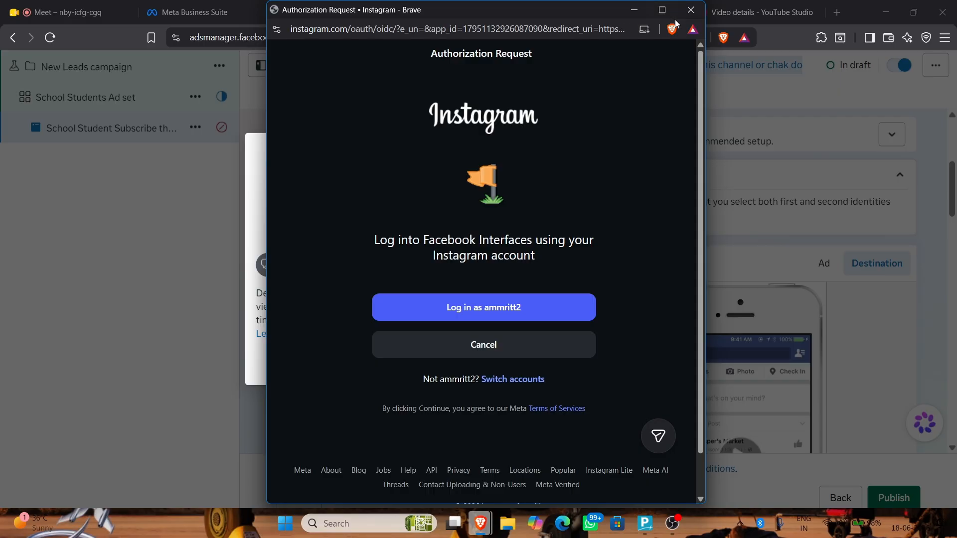
# Log in to the business Instagram account with its password and authorize it for Facebook
pyautogui.click(529, 380)
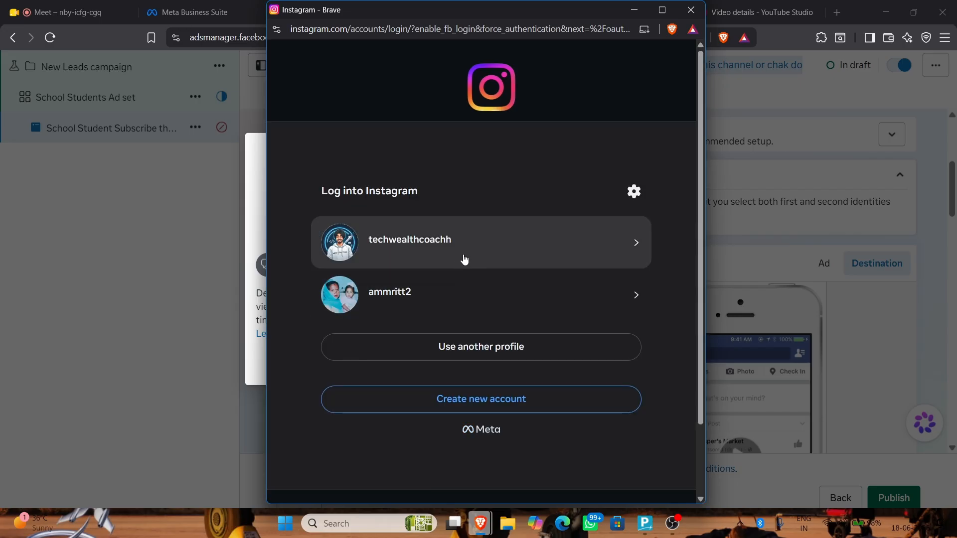
pyautogui.click(458, 253)
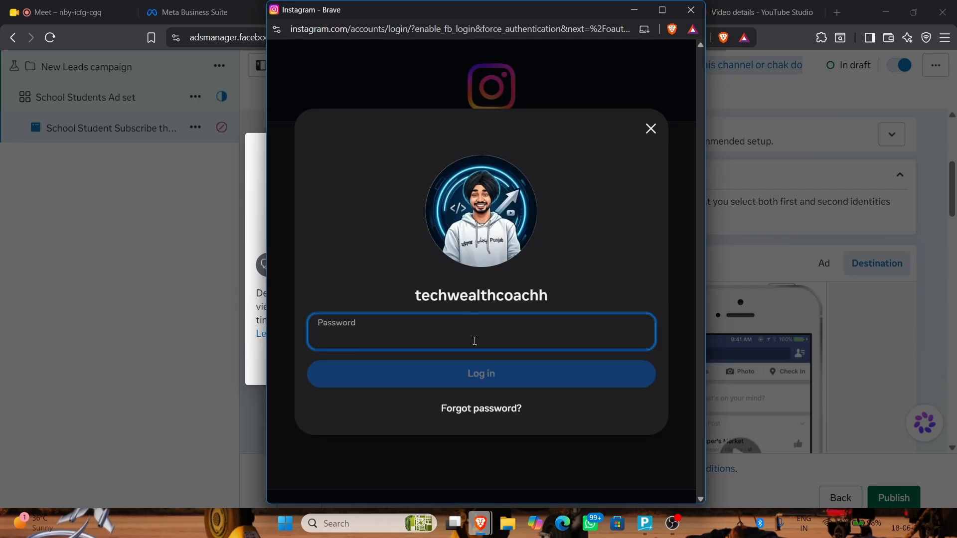
pyautogui.write('•')
pyautogui.hotkey('ctrl', 'a')
pyautogui.press('BackSpace')
pyautogui.write('••••••')
pyautogui.press('Return')
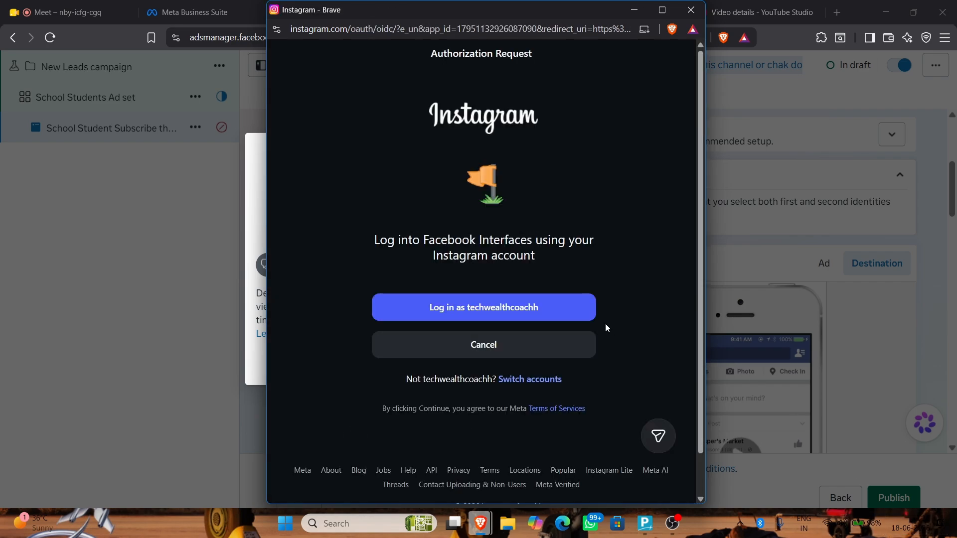
pyautogui.click(567, 313)
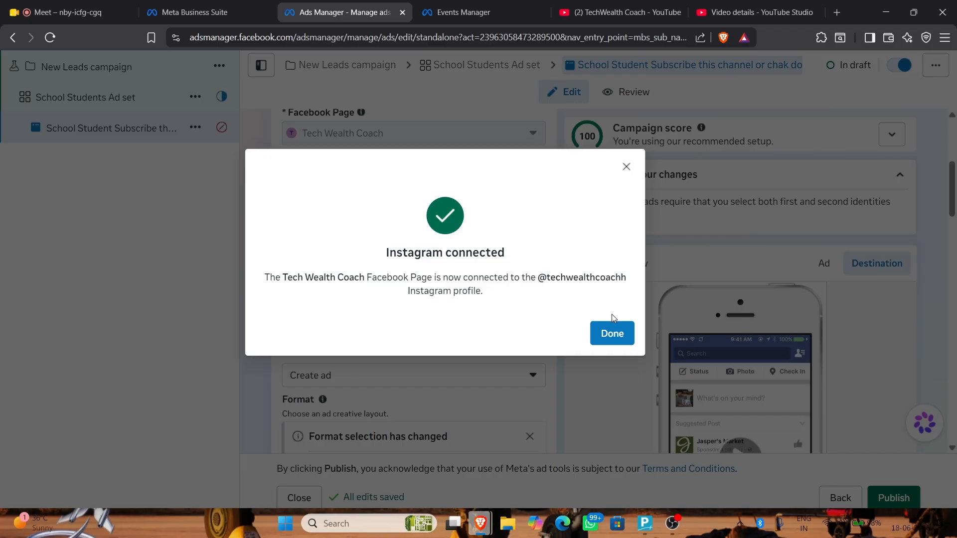
# Dismiss the connection confirmation and set the ad's Instagram profile to 'Use Facebook Page'
pyautogui.click(613, 334)
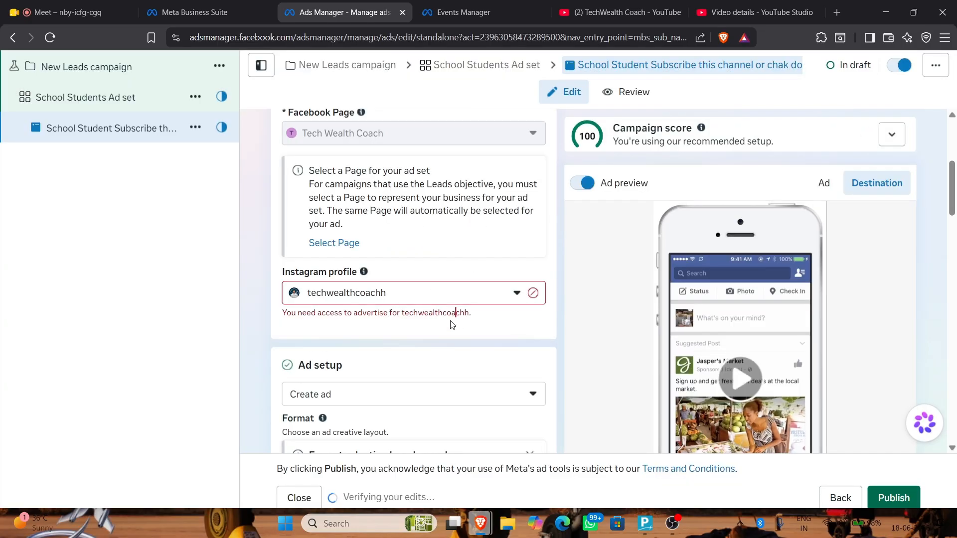
pyautogui.click(471, 295)
pyautogui.click(459, 245)
pyautogui.click(532, 293)
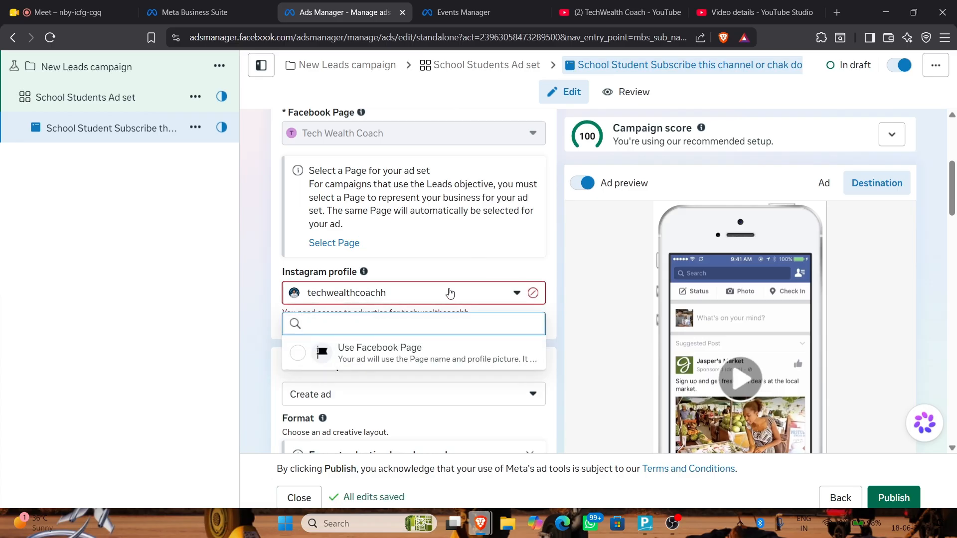
pyautogui.click(295, 353)
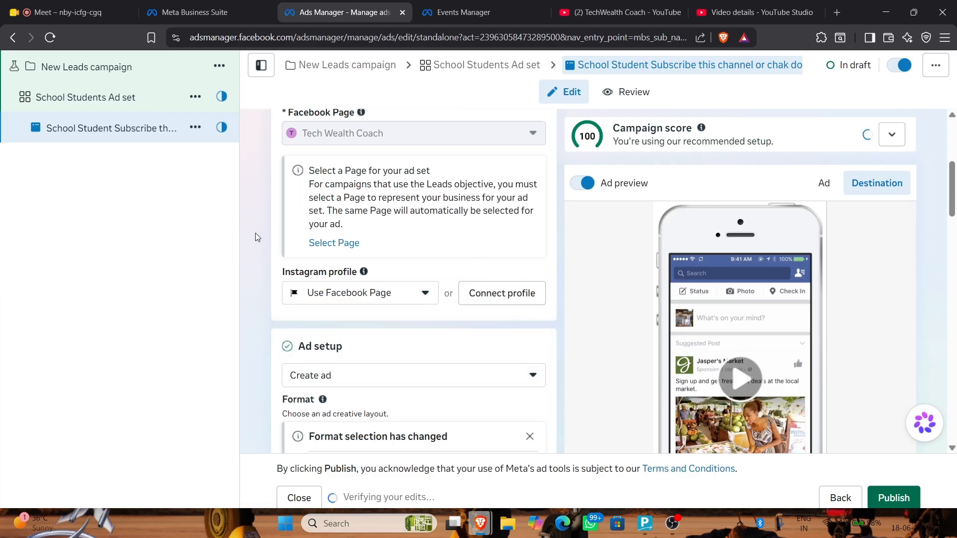
pyautogui.scroll(-3, 283, 223)
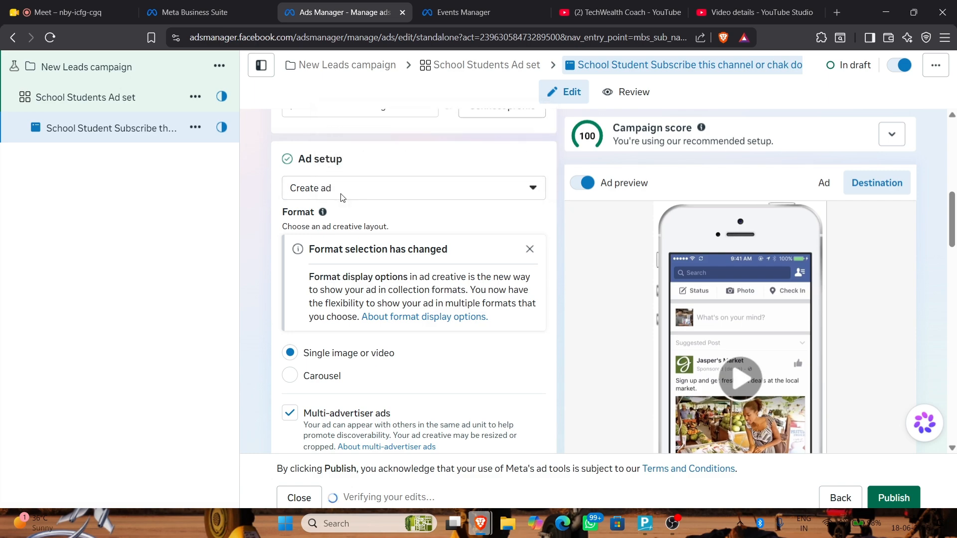
# Keep Ad setup on 'Create ad' and move down to the Destination section
pyautogui.click(344, 194)
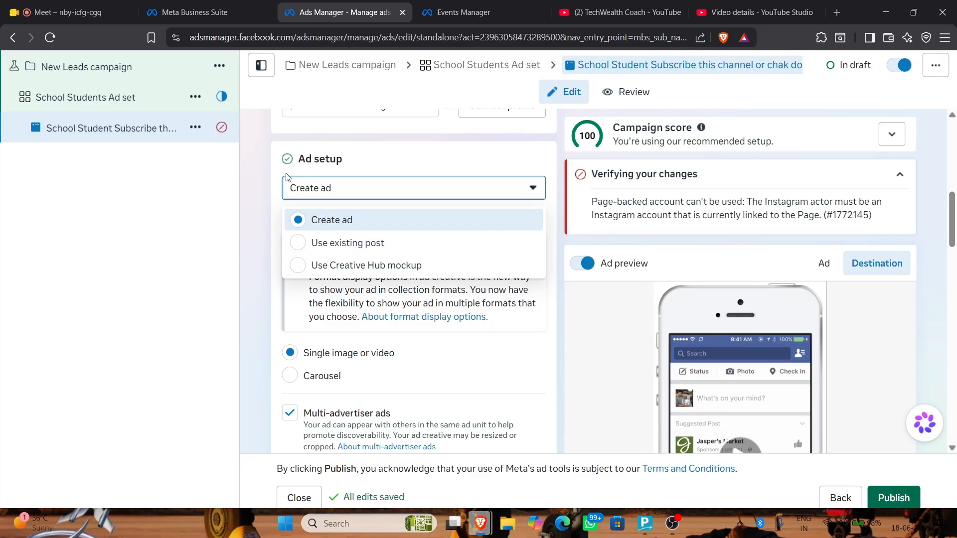
pyautogui.click(273, 163)
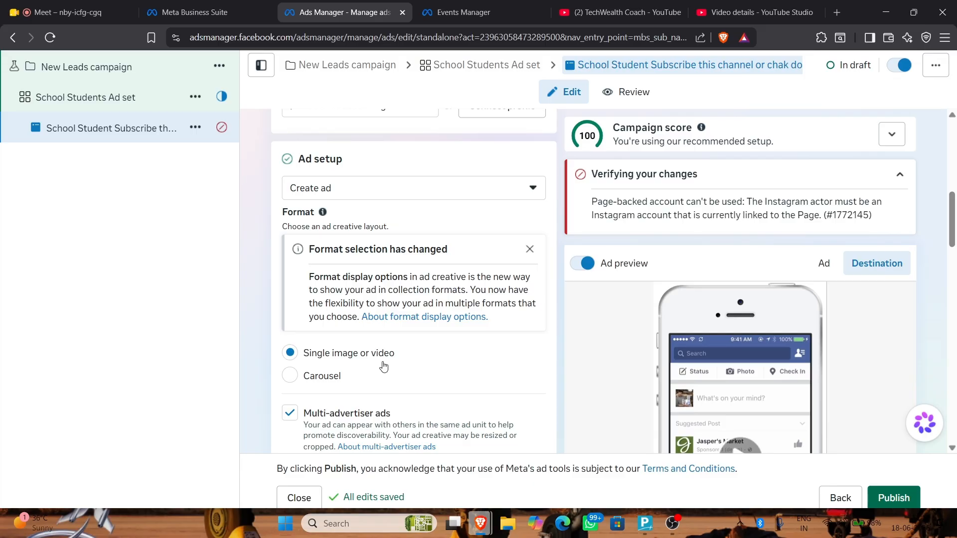
pyautogui.scroll(-1, 377, 358)
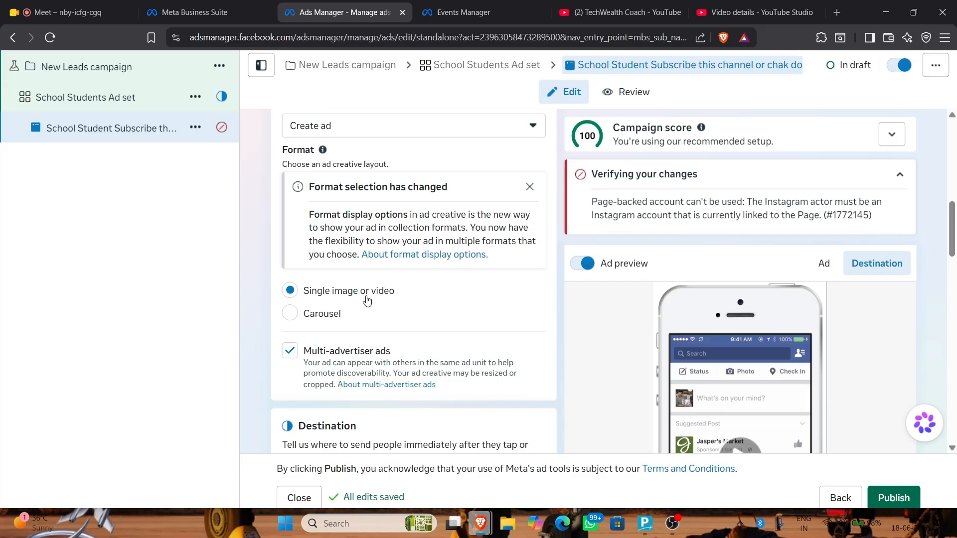
pyautogui.scroll(-4, 368, 300)
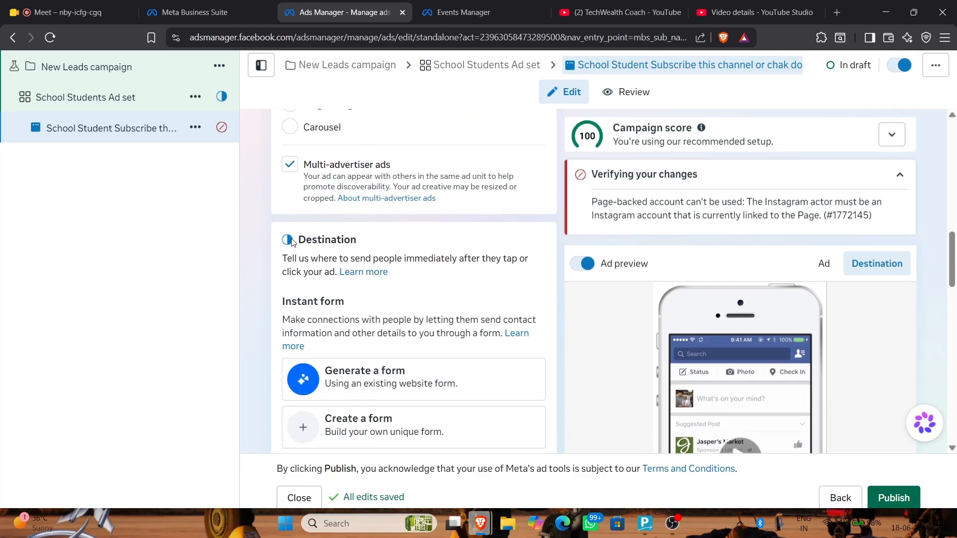
pyautogui.moveTo(282, 257); pyautogui.dragTo(334, 274)
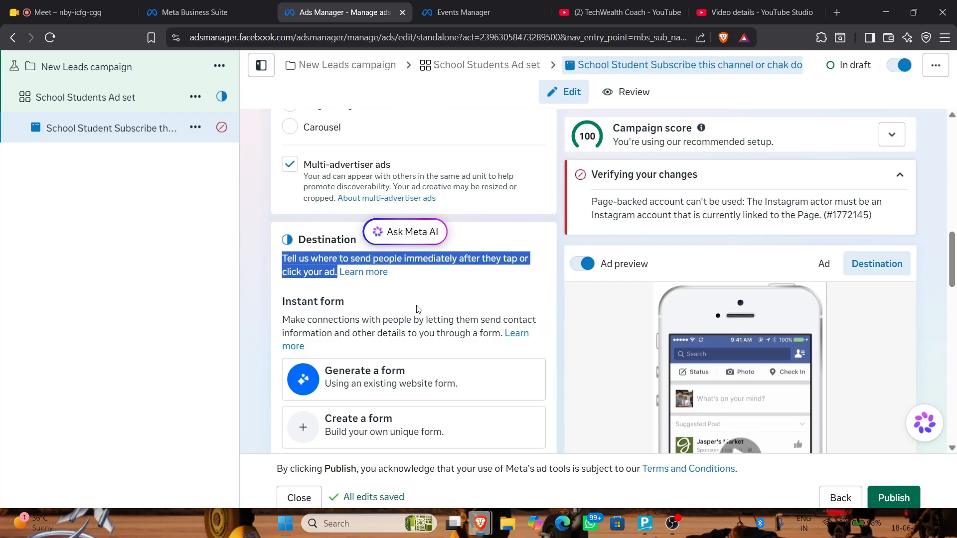
pyautogui.scroll(-1, 412, 310)
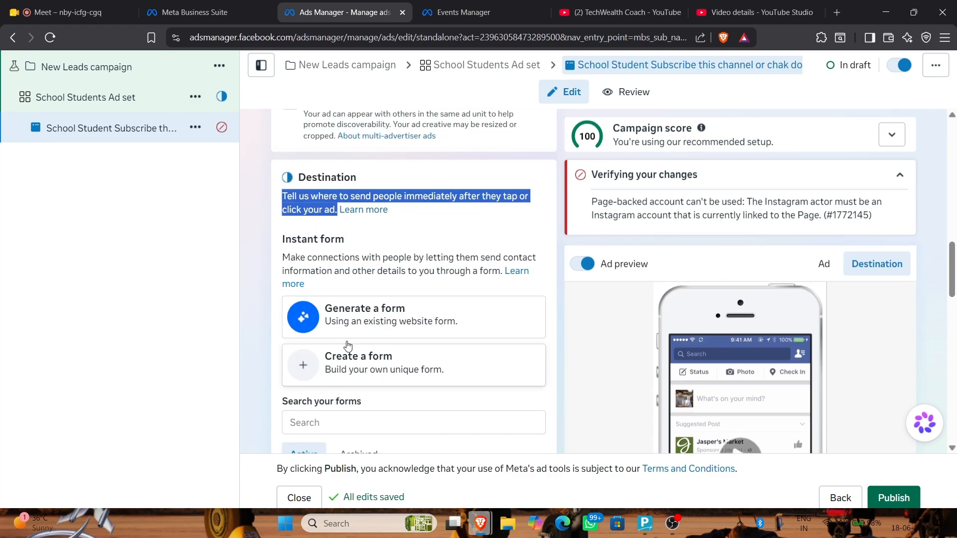
# Generate a Meta AI form using the TechWealth Coach YouTube channel URL as the website form URL
pyautogui.click(323, 323)
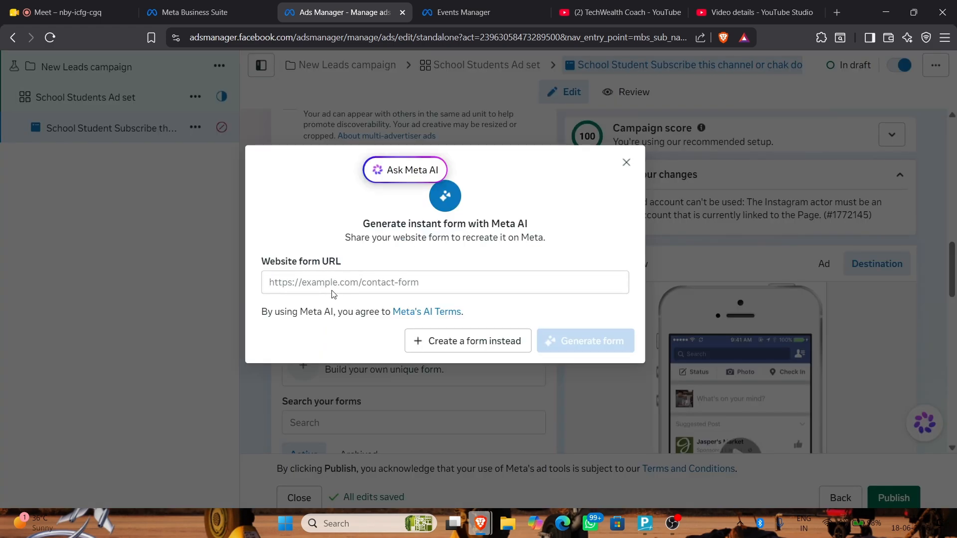
pyautogui.click(325, 285)
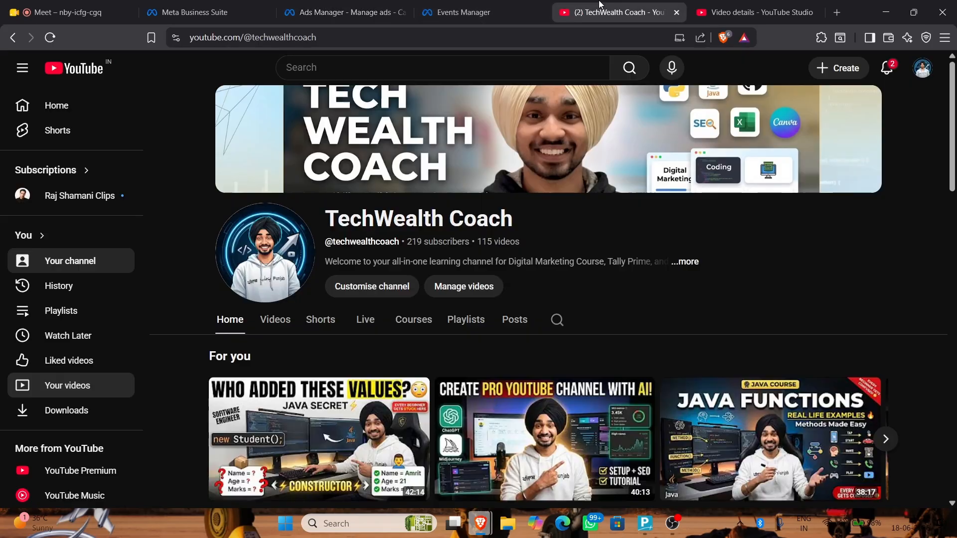
pyautogui.click(598, 12)
pyautogui.click(560, 39)
pyautogui.hotkey('ctrl', 'c')
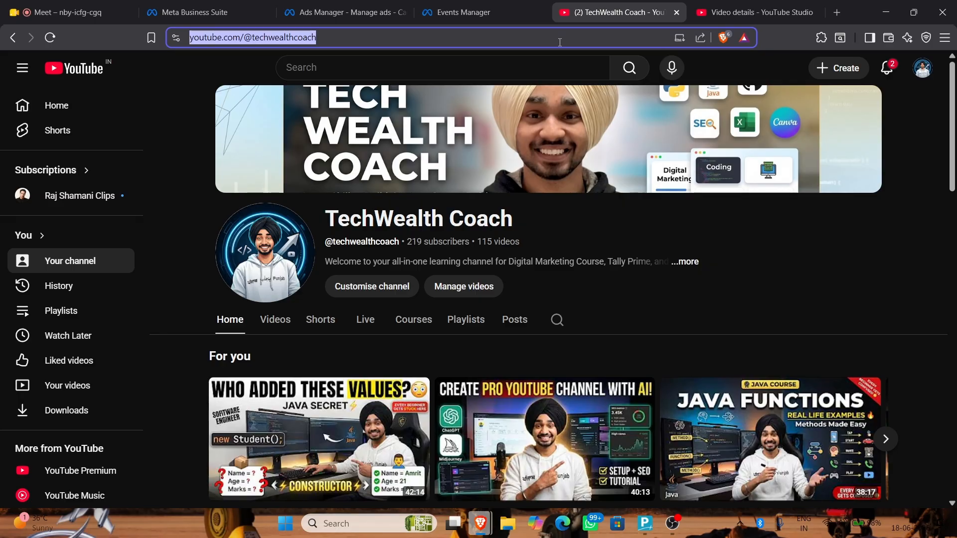
pyautogui.click(309, 10)
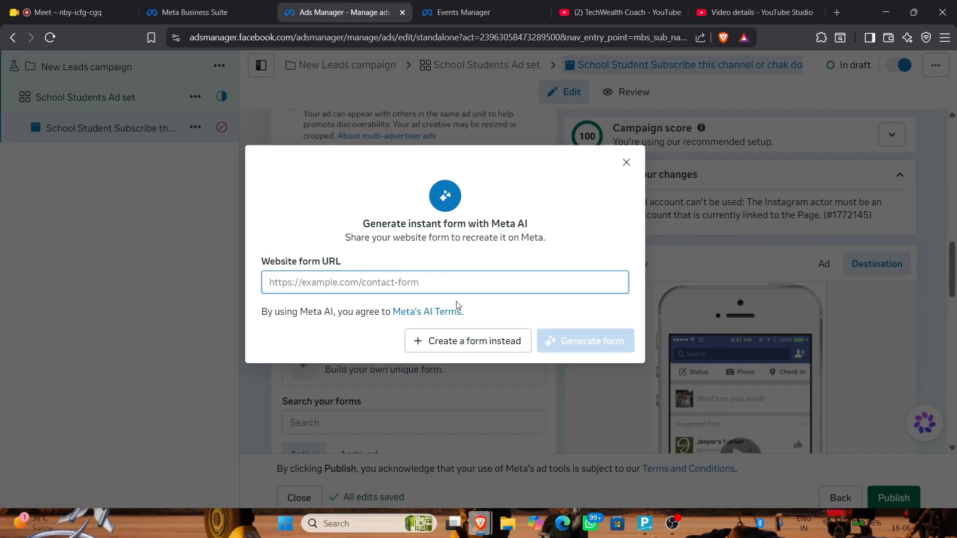
pyautogui.hotkey('ctrl', 'v')
pyautogui.click(554, 344)
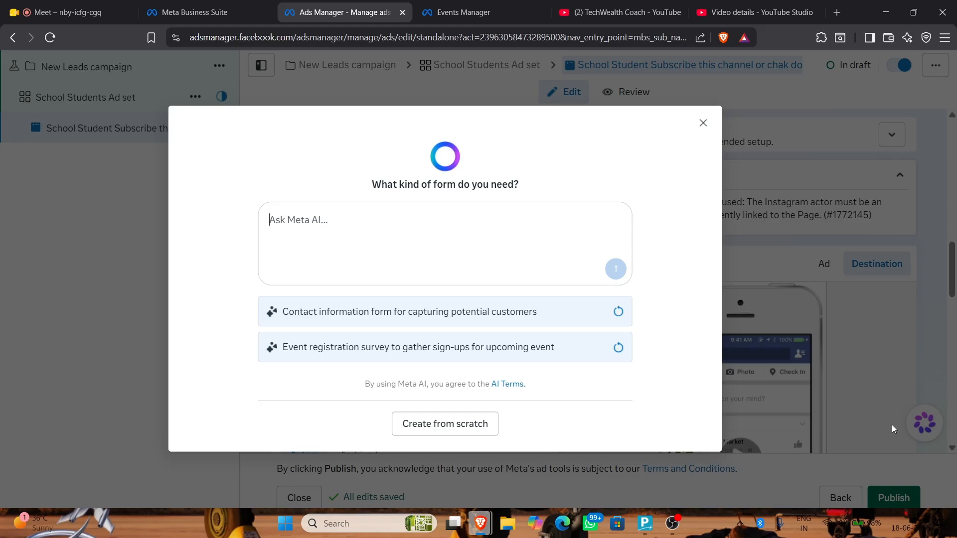
# Ask Meta AI for a form collecting details to register users for the tech wealth coach internship
pyautogui.write('i wan')
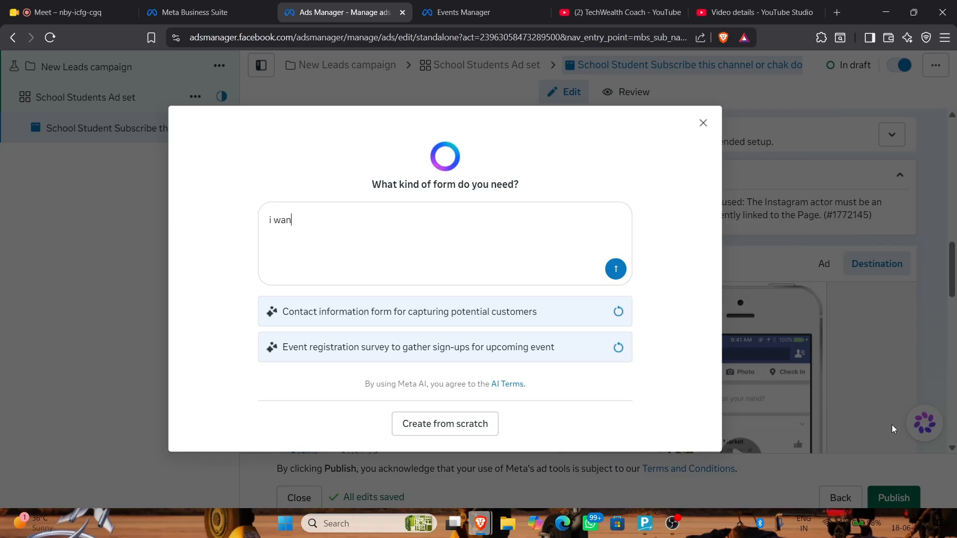
pyautogui.write('t a form in wihch')
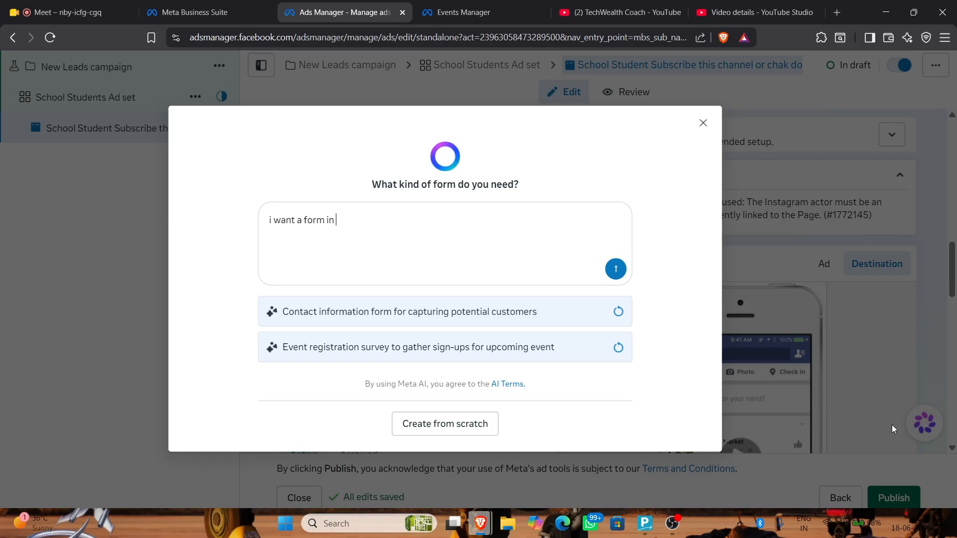
pyautogui.press('BackSpace')
pyautogui.press('BackSpace')
pyautogui.press('BackSpace')
pyautogui.press('BackSpace')
pyautogui.press('BackSpace')
pyautogui.write('which i can')
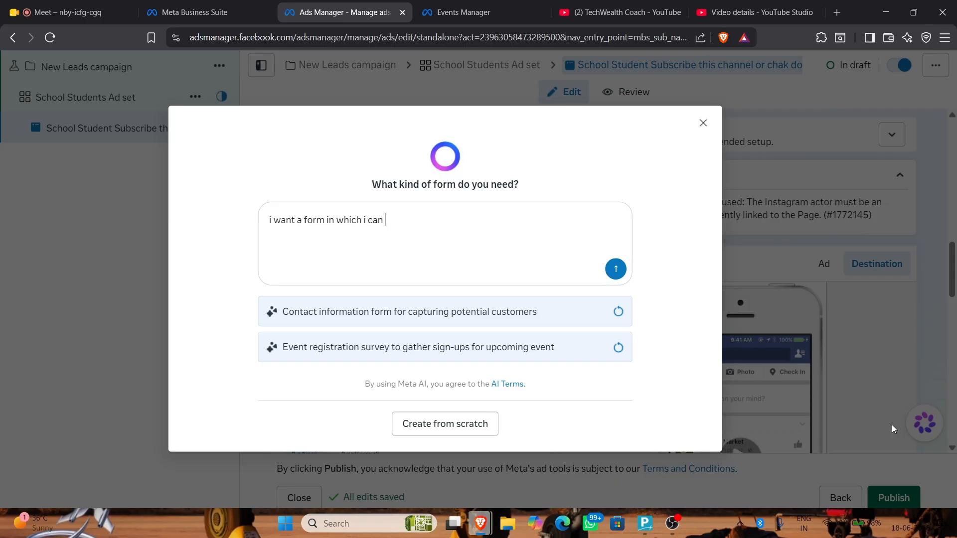
pyautogui.press('Delete')
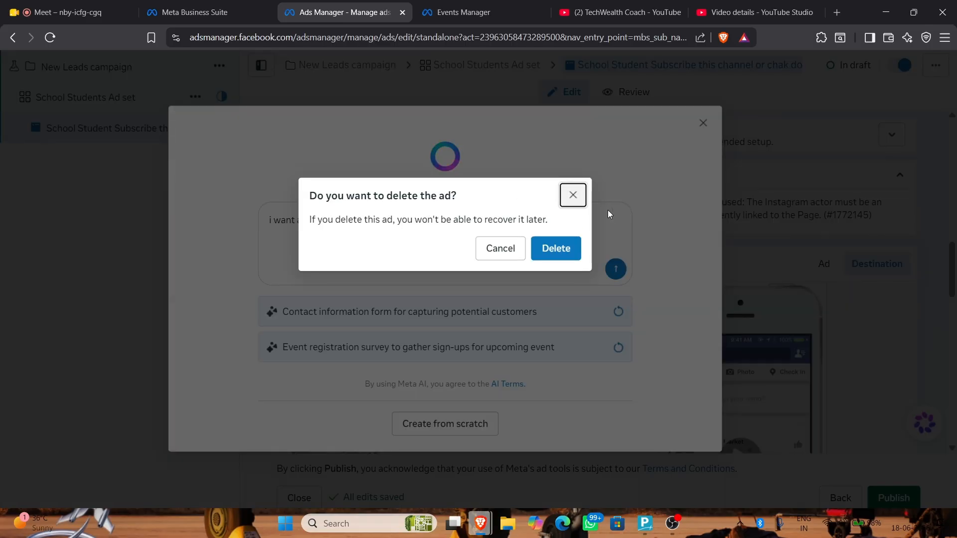
pyautogui.click(574, 194)
pyautogui.press('BackSpace')
pyautogui.press('BackSpace')
pyautogui.press('BackSpace')
pyautogui.press('BackSpace')
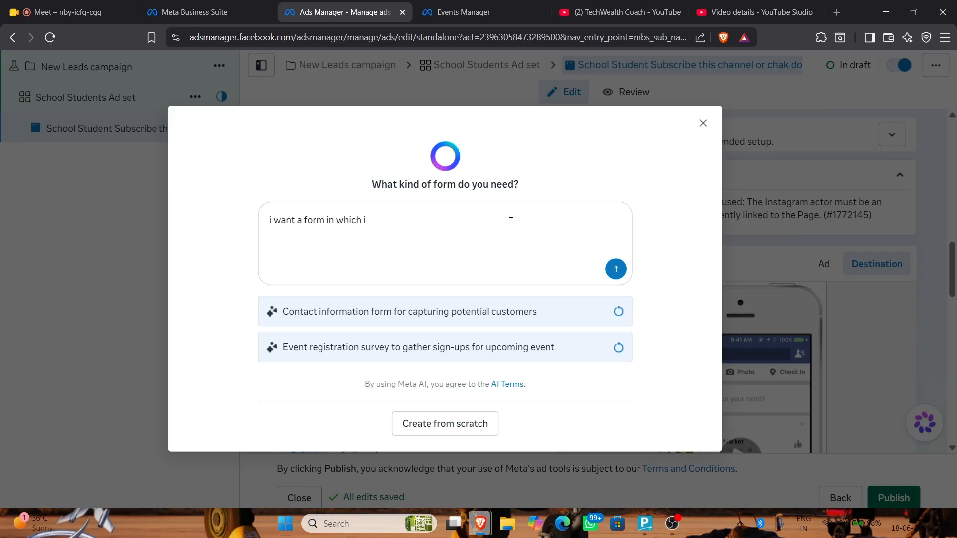
pyautogui.write('can ask user for the det')
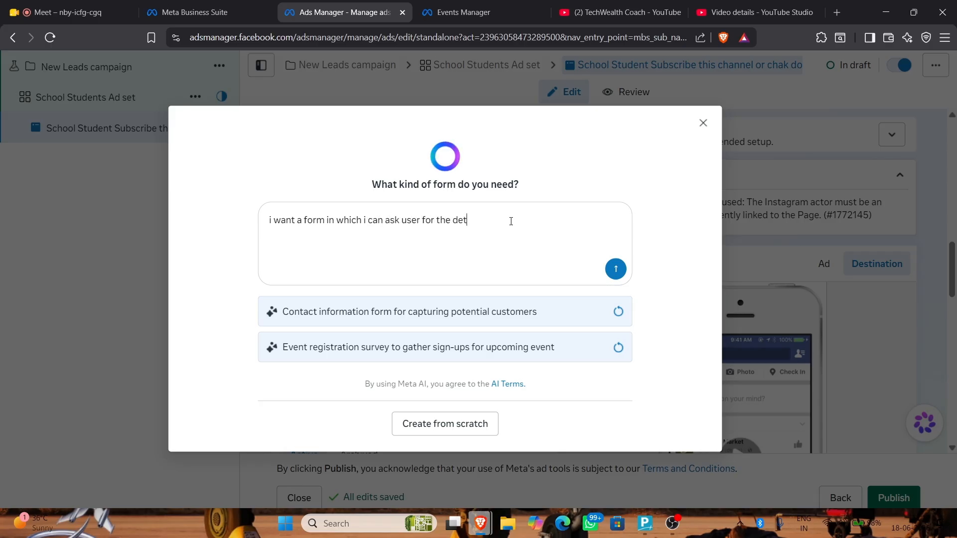
pyautogui.write('ails i need to ')
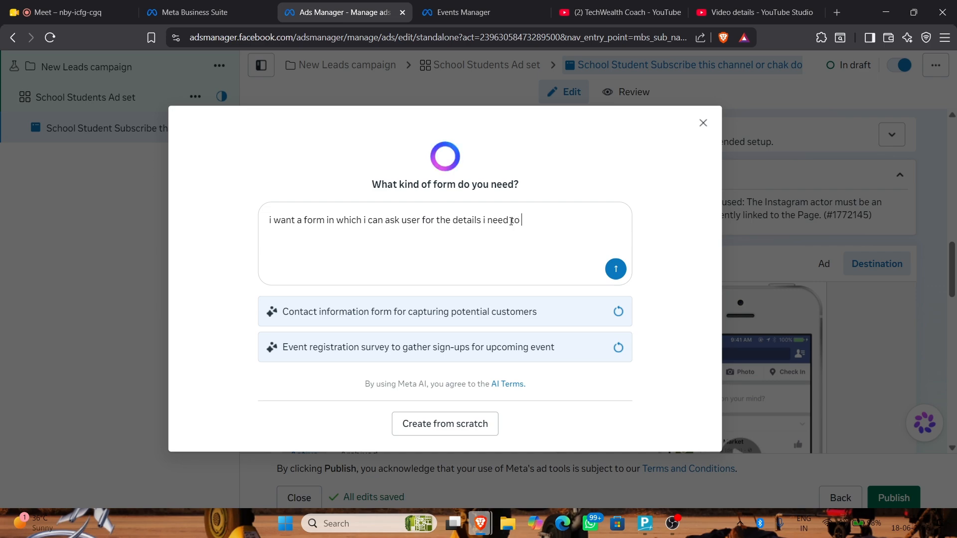
pyautogui.write('register him')
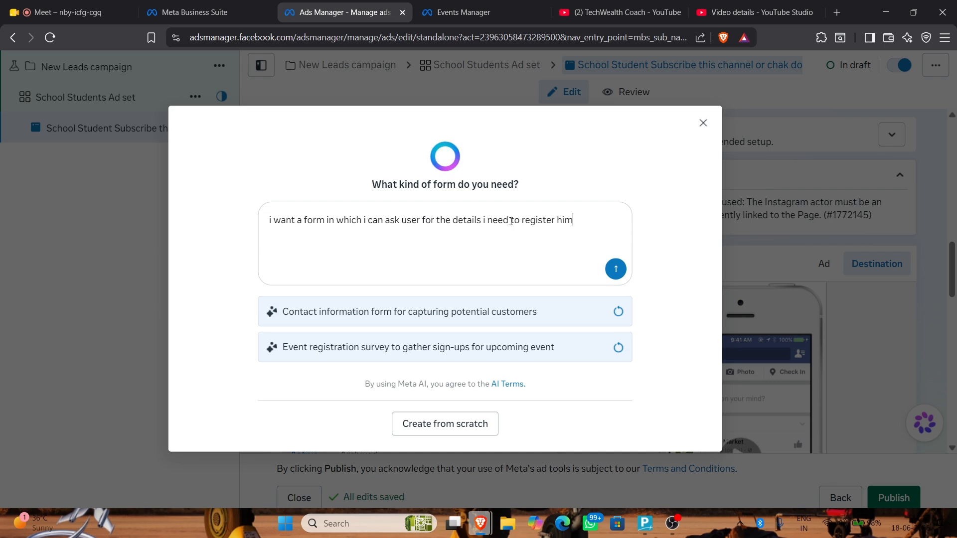
pyautogui.write('/ her')
pyautogui.write('for')
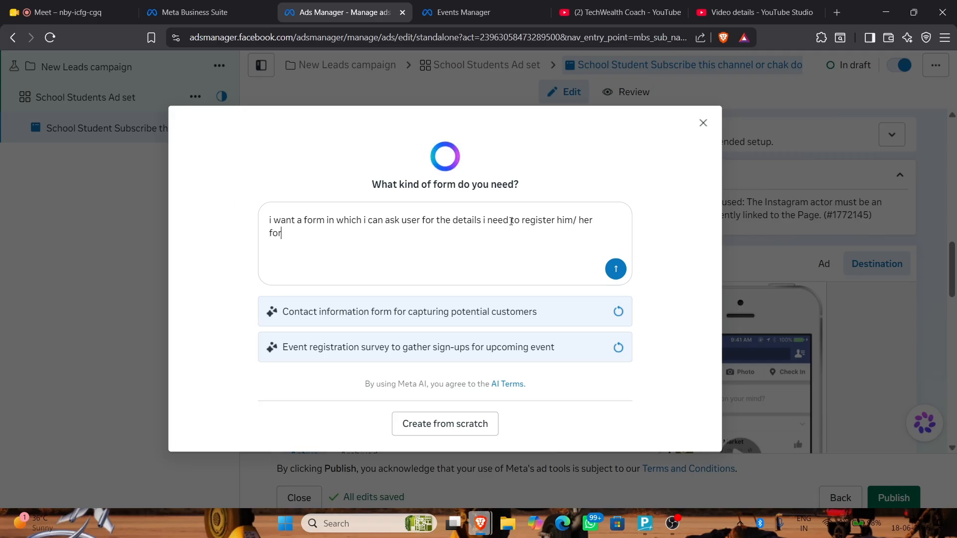
pyautogui.write(' the internship')
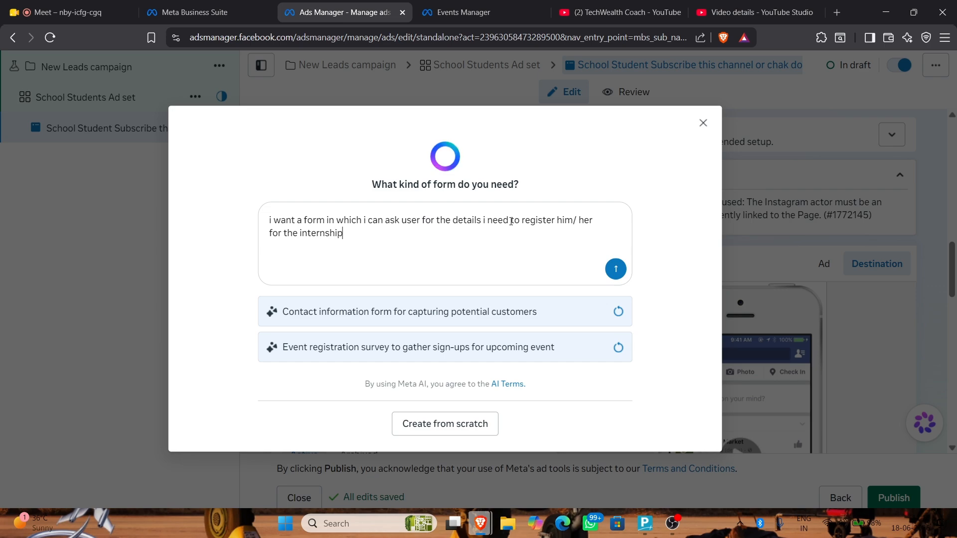
pyautogui.write(' in tech wealt')
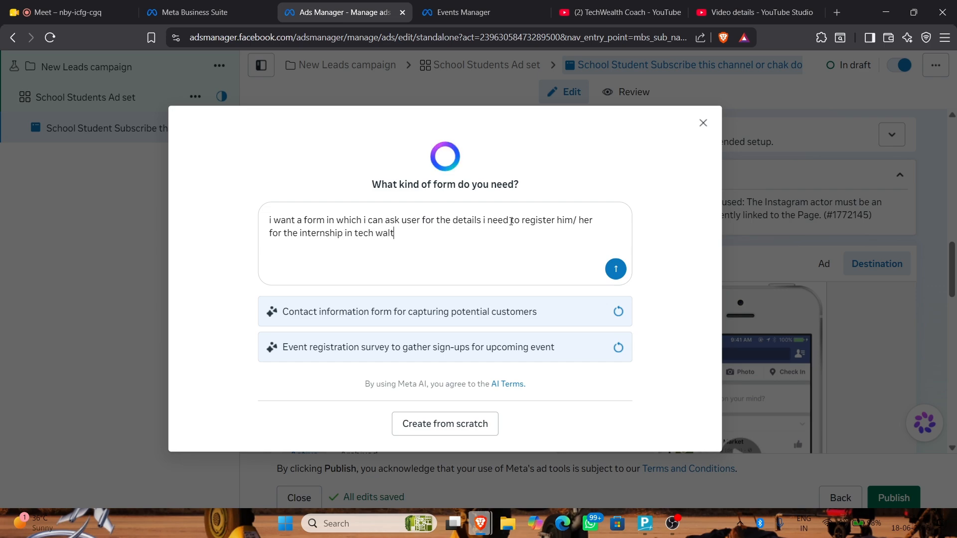
pyautogui.write('h coach')
pyautogui.press('BackSpace')
pyautogui.press('BackSpace')
pyautogui.write('ch')
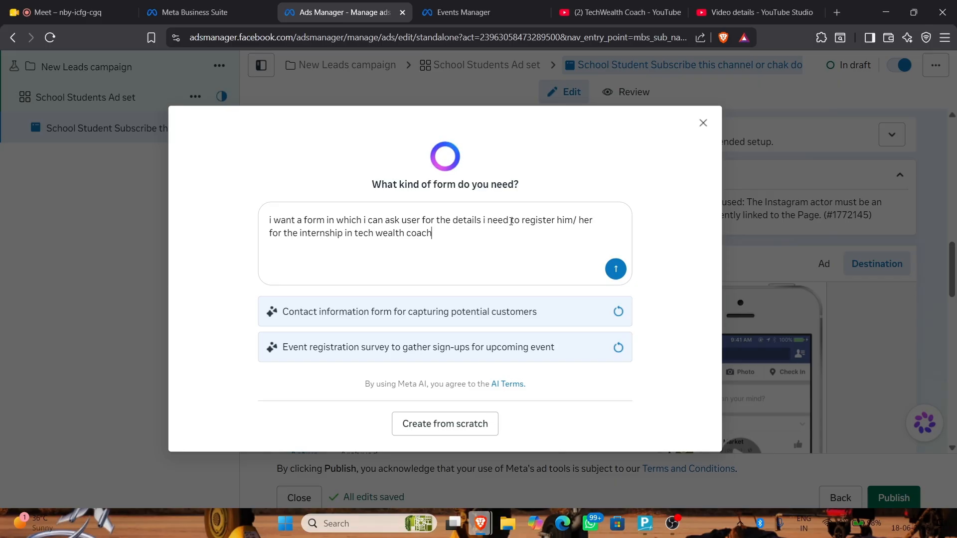
pyautogui.click(455, 425)
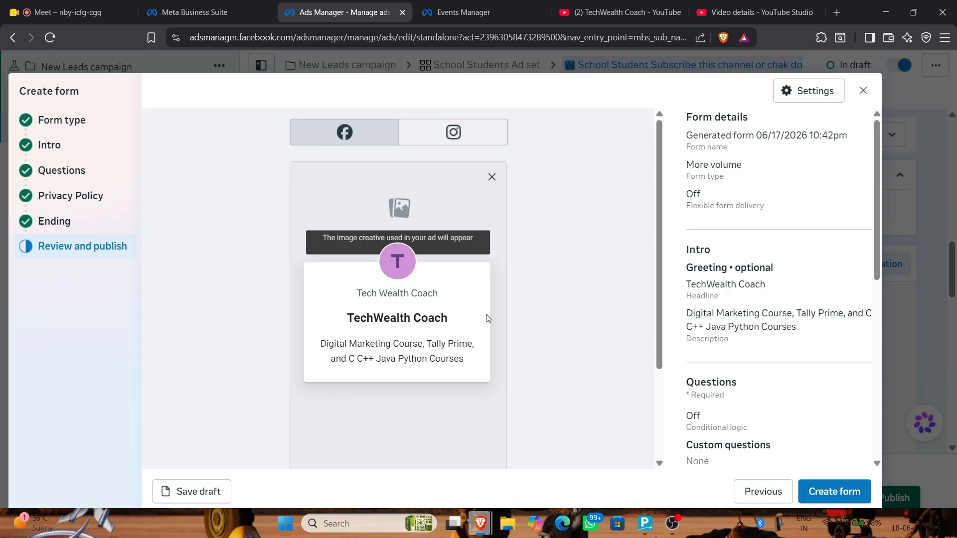
# Preview the form's screens on Instagram and Facebook, then return to the Form type step
pyautogui.scroll(-4, 488, 317)
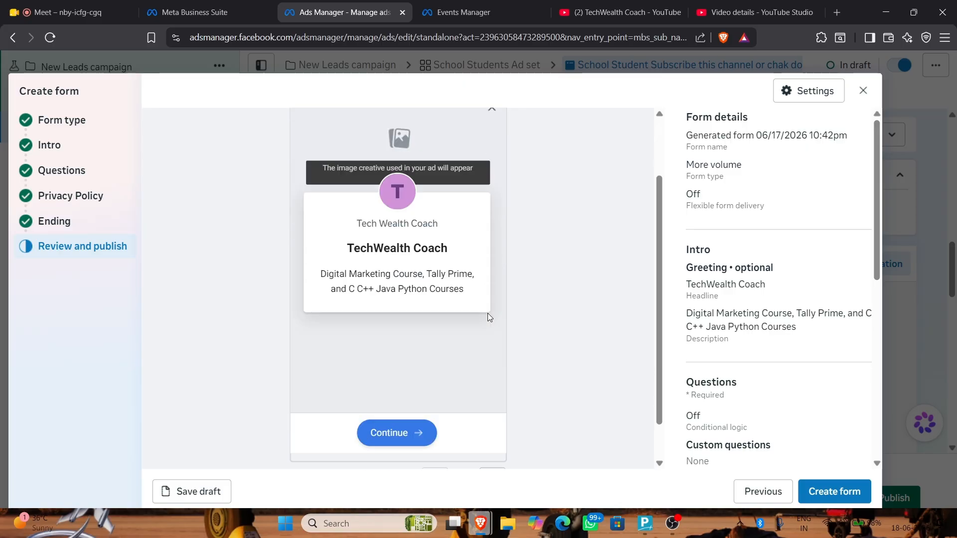
pyautogui.click(493, 391)
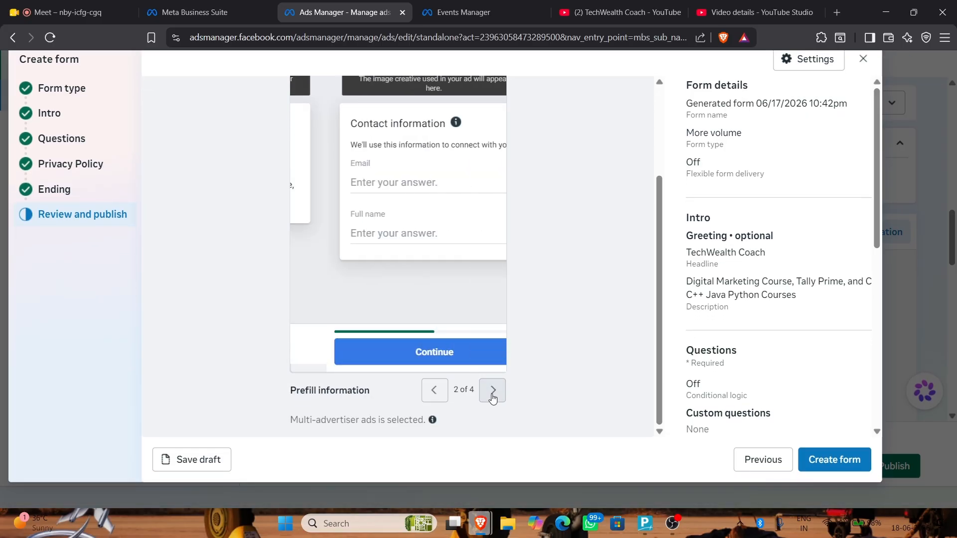
pyautogui.click(491, 390)
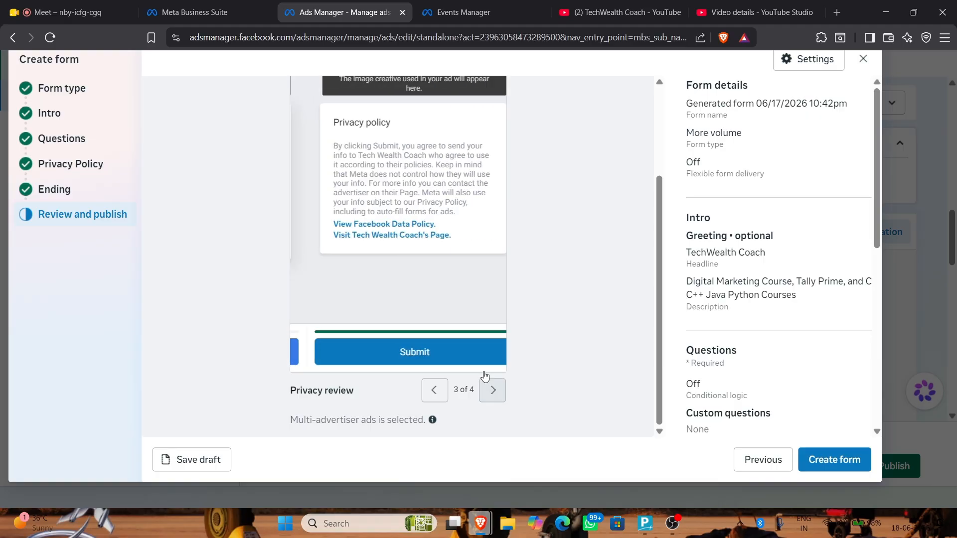
pyautogui.scroll(3, 463, 321)
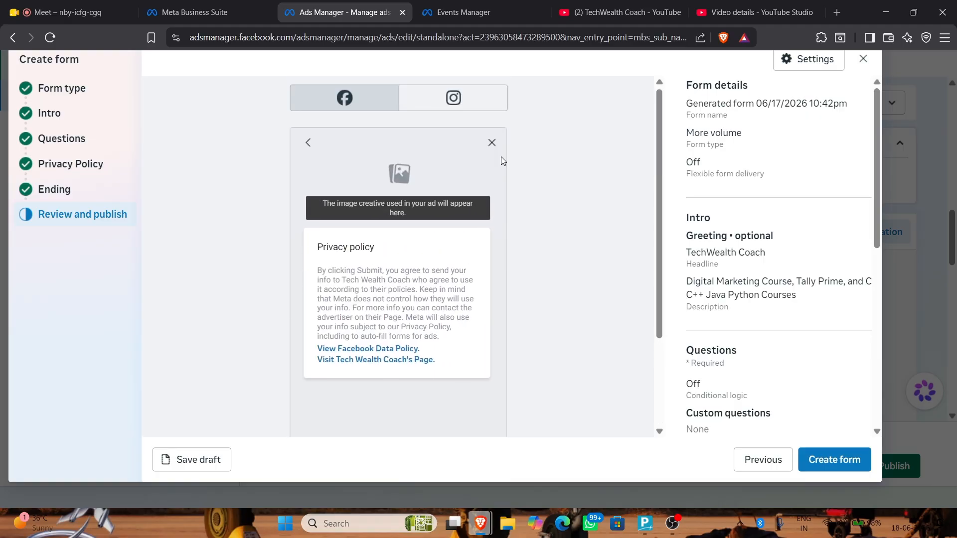
pyautogui.click(453, 95)
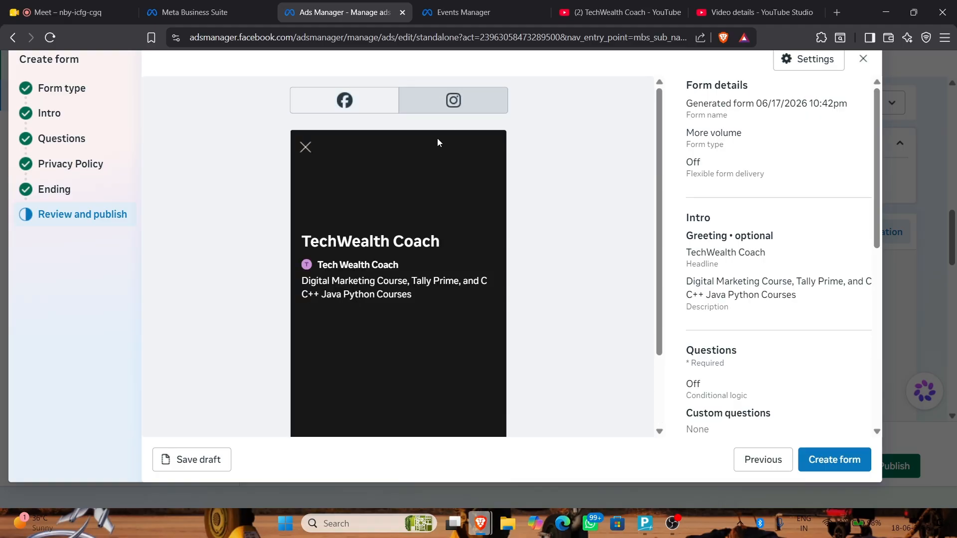
pyautogui.scroll(-2, 414, 195)
pyautogui.scroll(2, 286, 102)
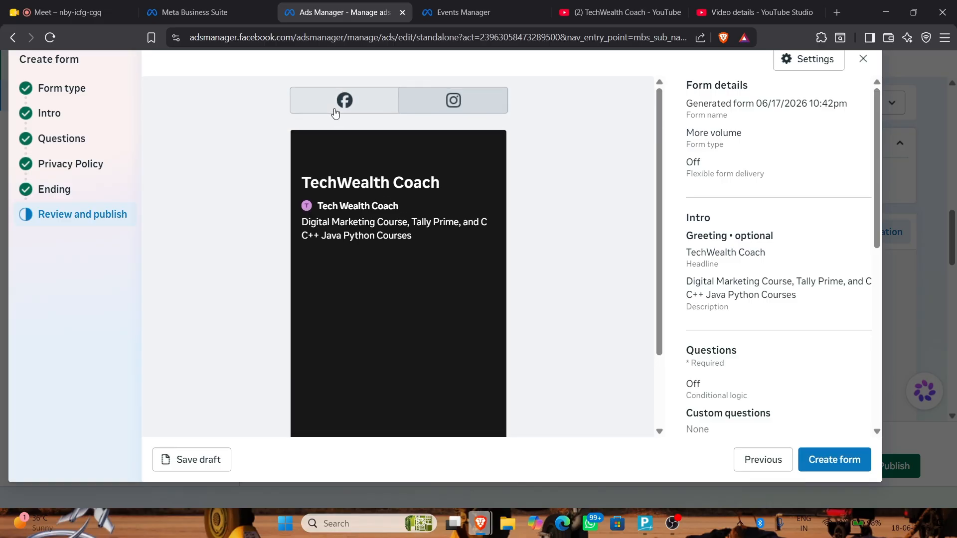
pyautogui.click(344, 101)
pyautogui.click(60, 112)
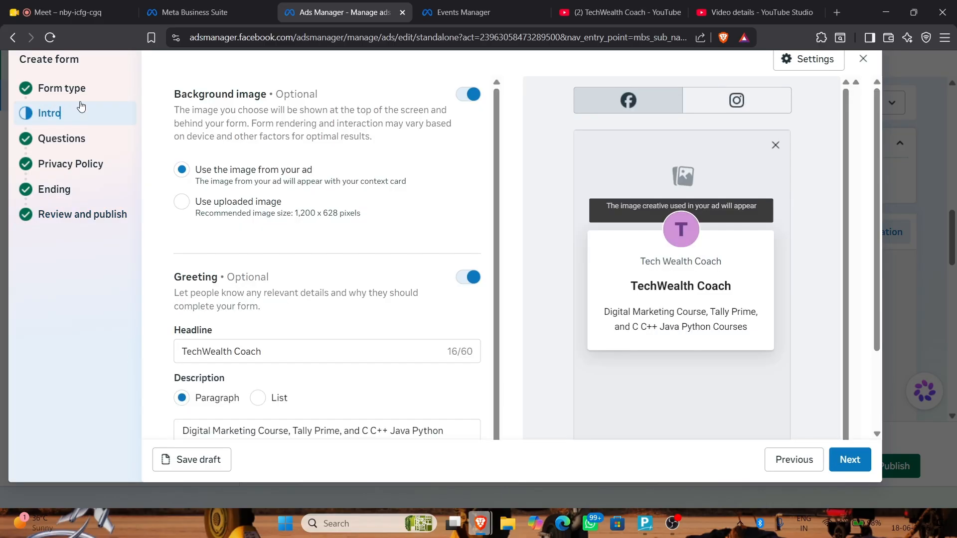
pyautogui.click(83, 90)
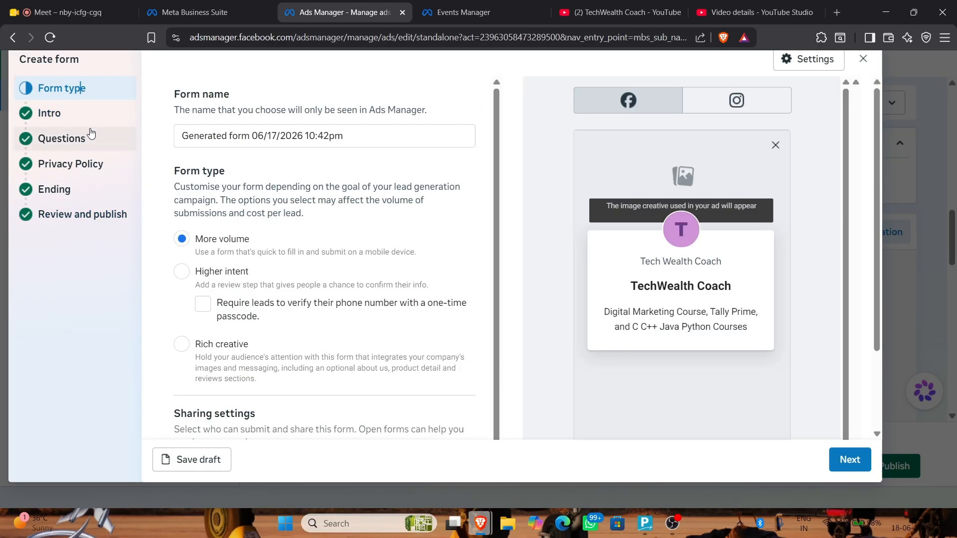
# Set the Intro background to an uploaded image, first uploading the GST in Tally picture
pyautogui.scroll(-2, 279, 227)
pyautogui.scroll(-3, 279, 227)
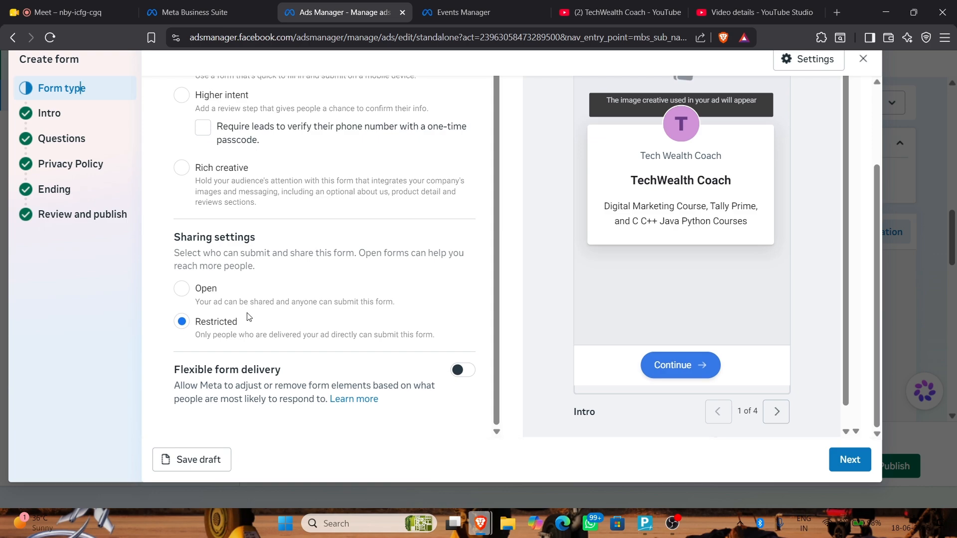
pyautogui.click(75, 118)
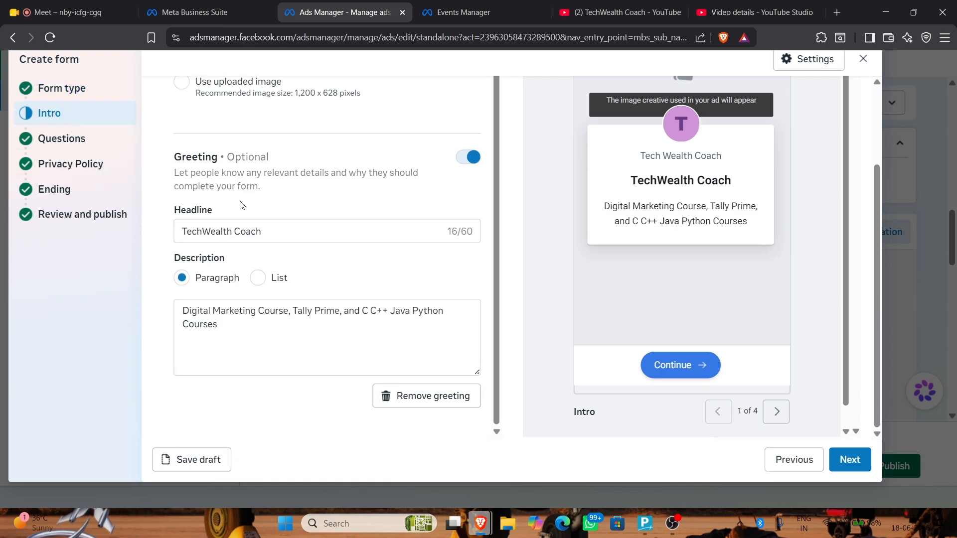
pyautogui.scroll(3, 229, 174)
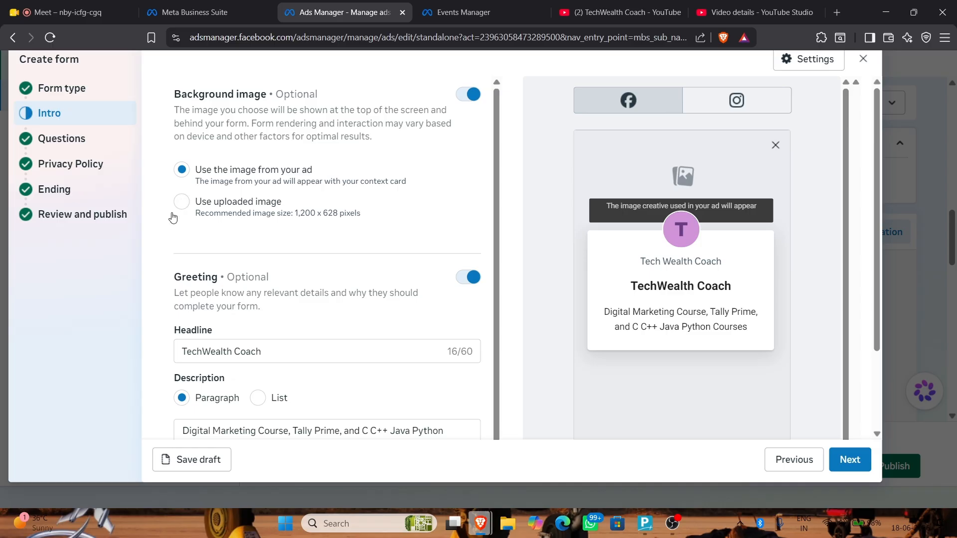
pyautogui.click(182, 201)
pyautogui.click(216, 247)
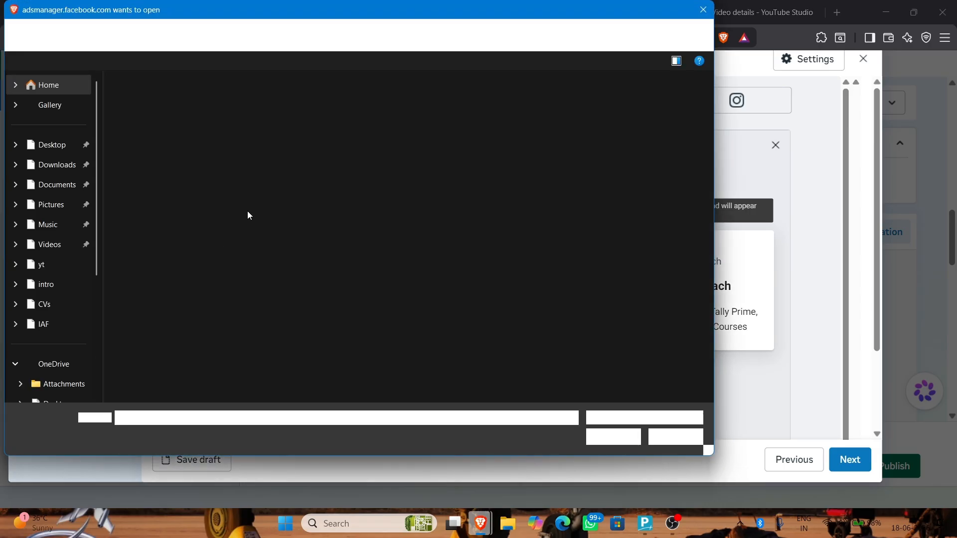
pyautogui.doubleClick(261, 124)
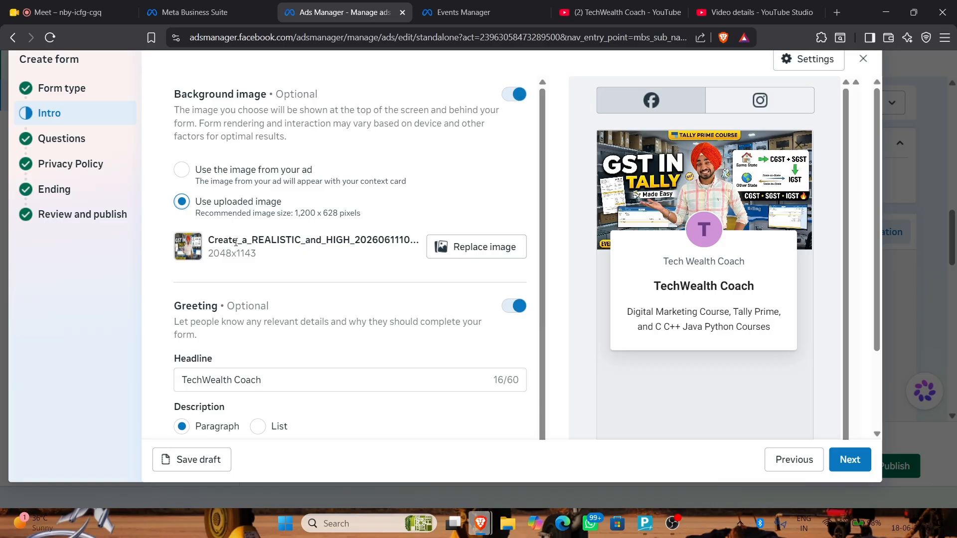
pyautogui.scroll(-1, 236, 243)
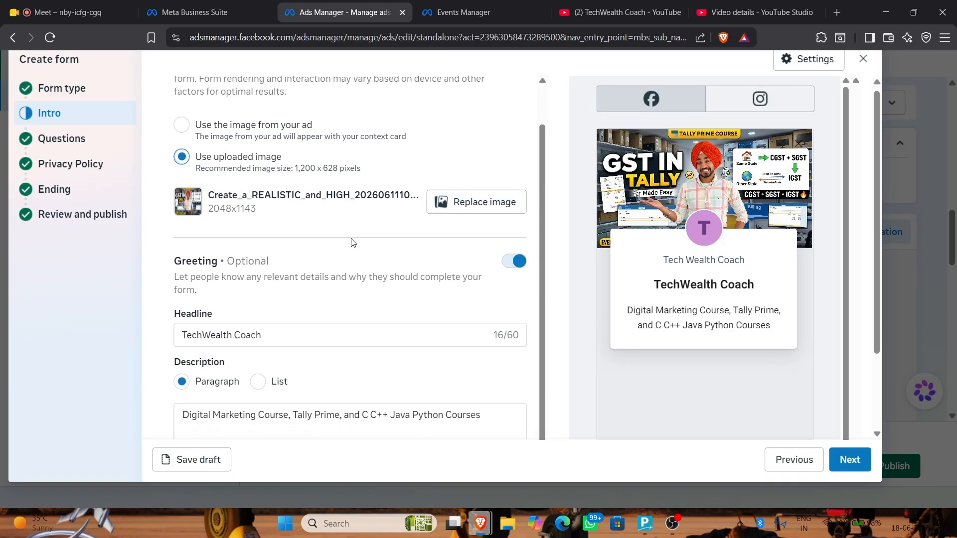
pyautogui.scroll(-1, 352, 243)
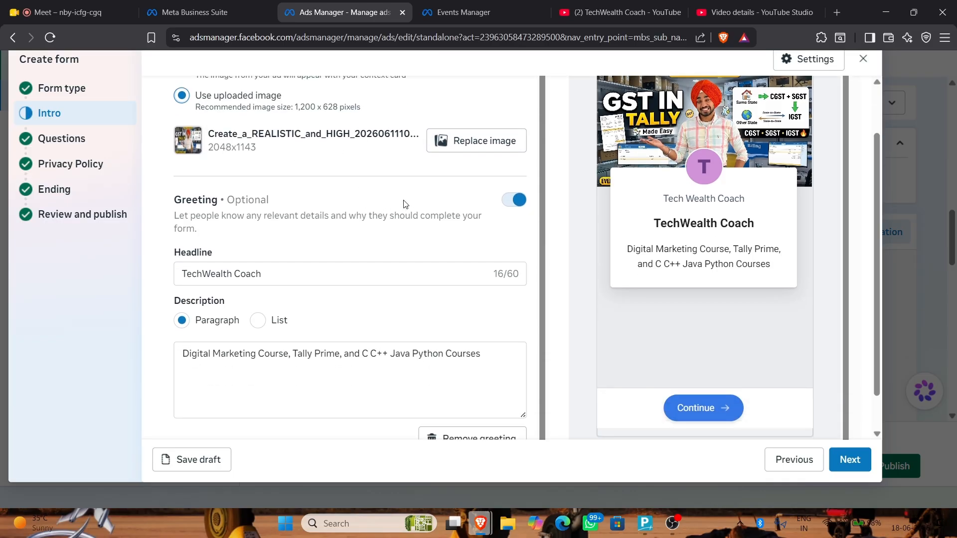
# Replace it with the Create_a_PREMIUM_PROFESSIONAL TechWealth Coach banner from Downloads
pyautogui.click(460, 140)
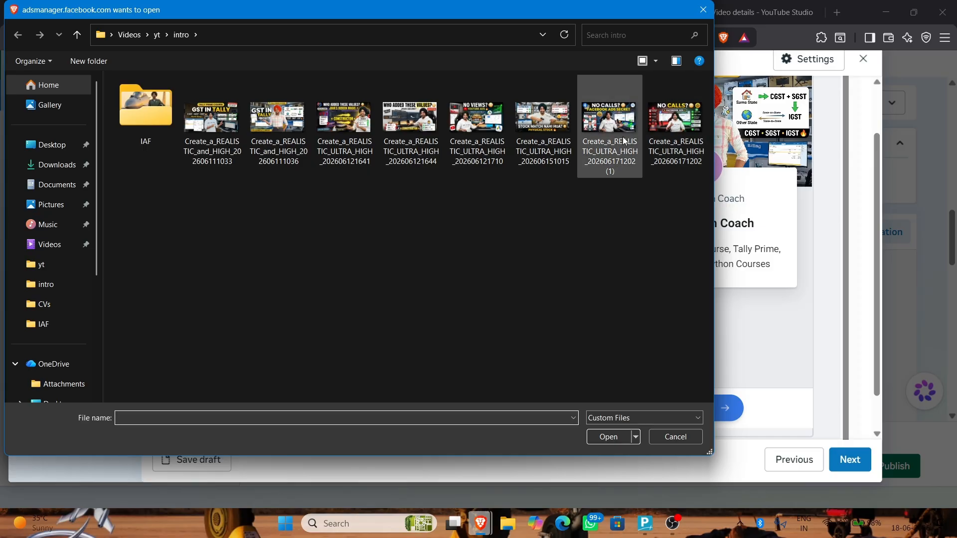
pyautogui.click(75, 165)
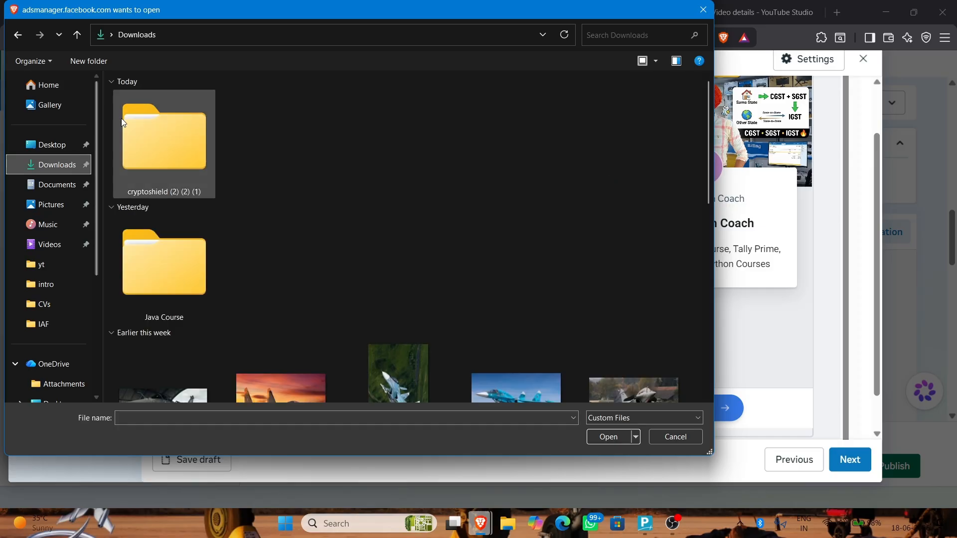
pyautogui.scroll(-3, 297, 149)
pyautogui.click(392, 318)
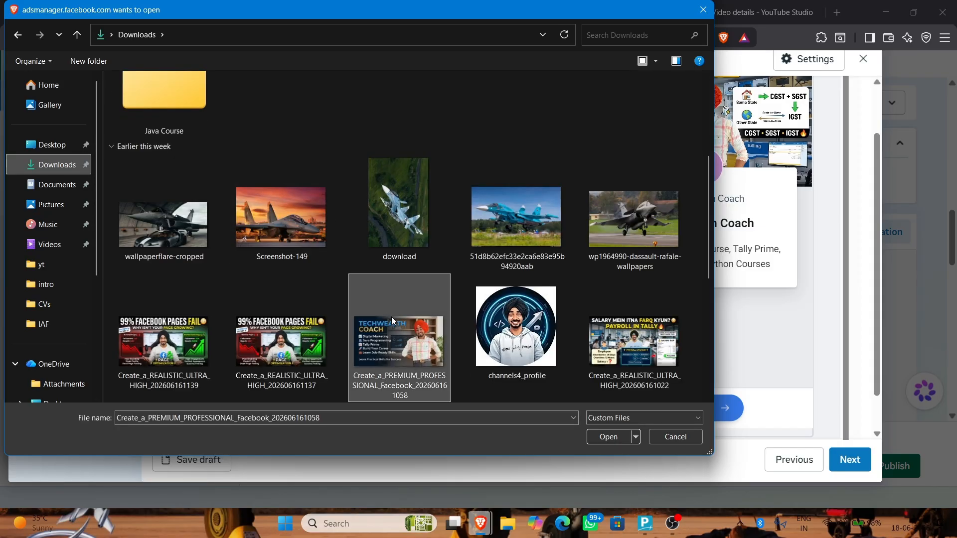
pyautogui.doubleClick(392, 320)
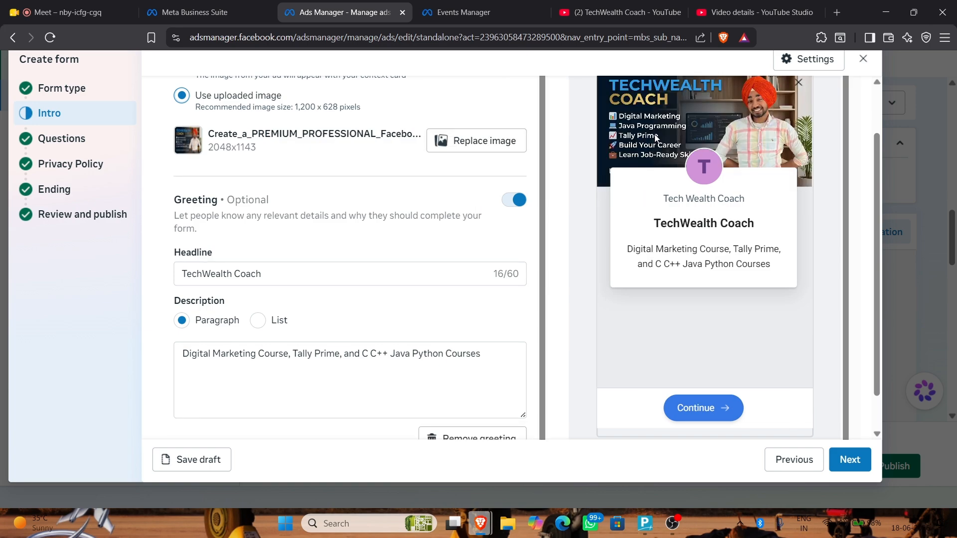
pyautogui.scroll(-1, 299, 226)
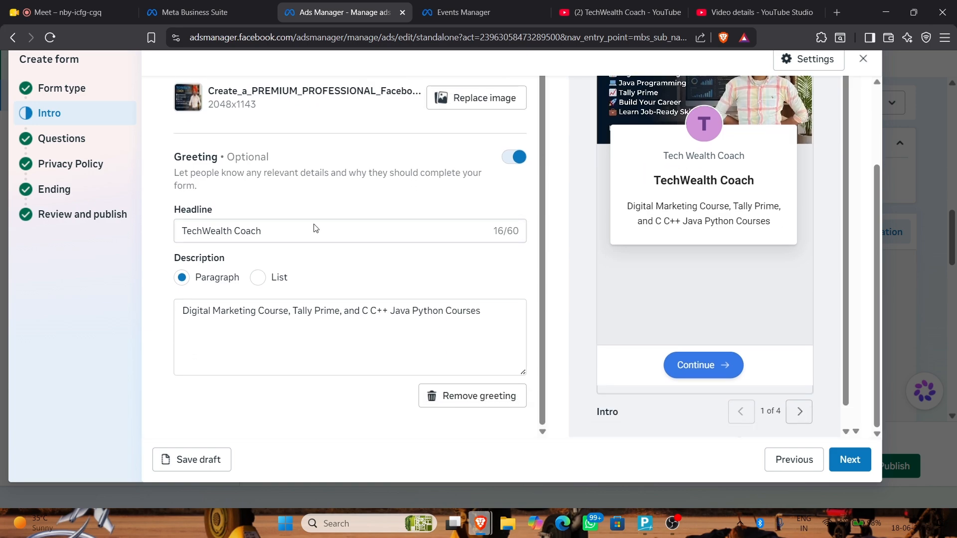
pyautogui.click(327, 312)
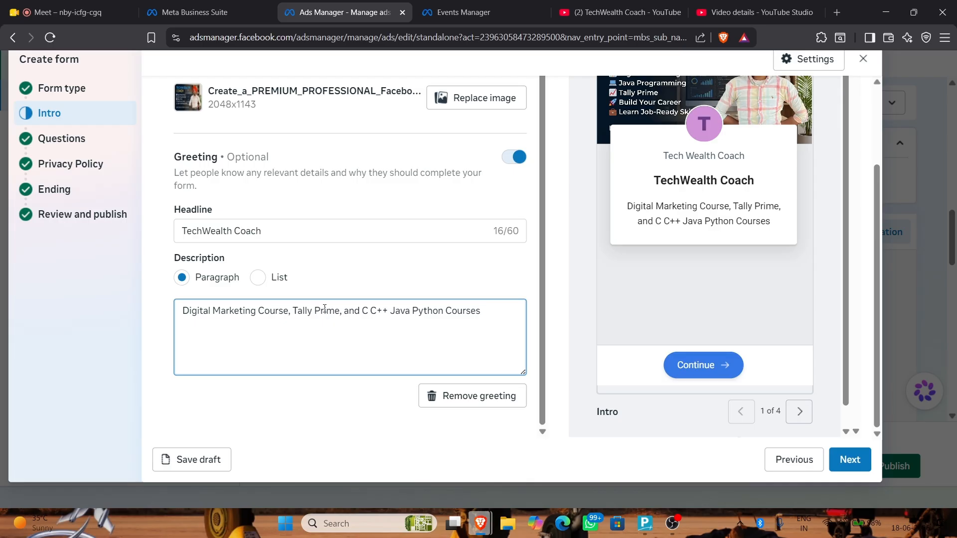
# On the Questions step, add a Phone number question
pyautogui.click(56, 141)
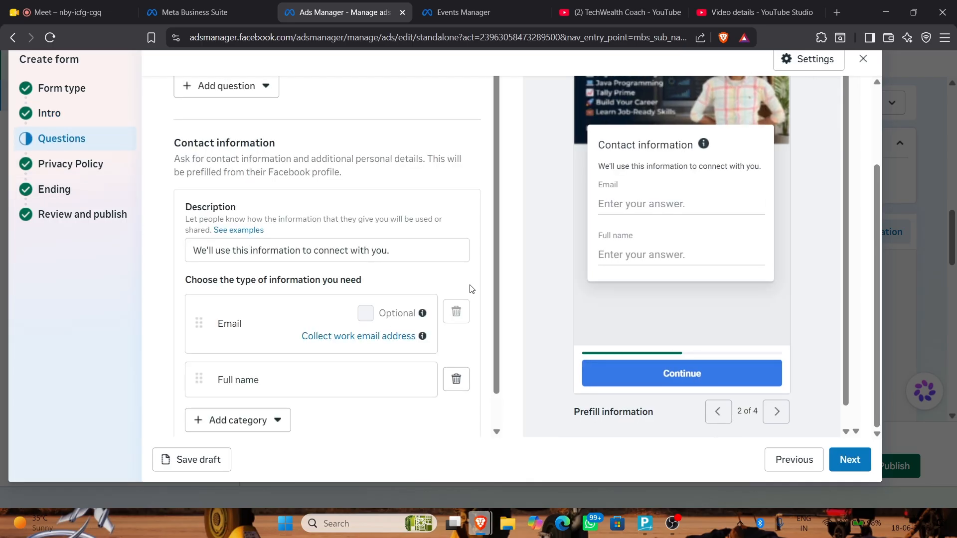
pyautogui.scroll(-2, 470, 284)
pyautogui.click(273, 382)
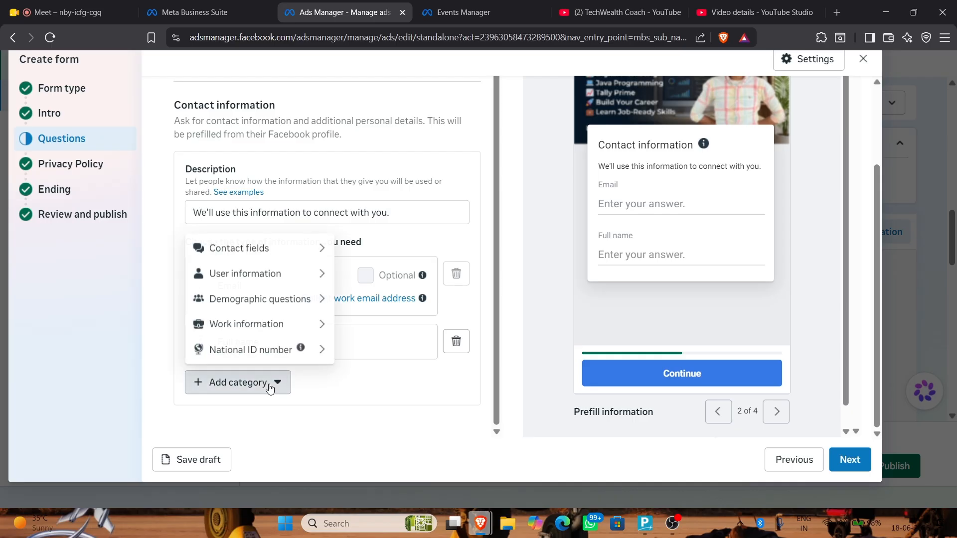
pyautogui.moveTo(270, 271)
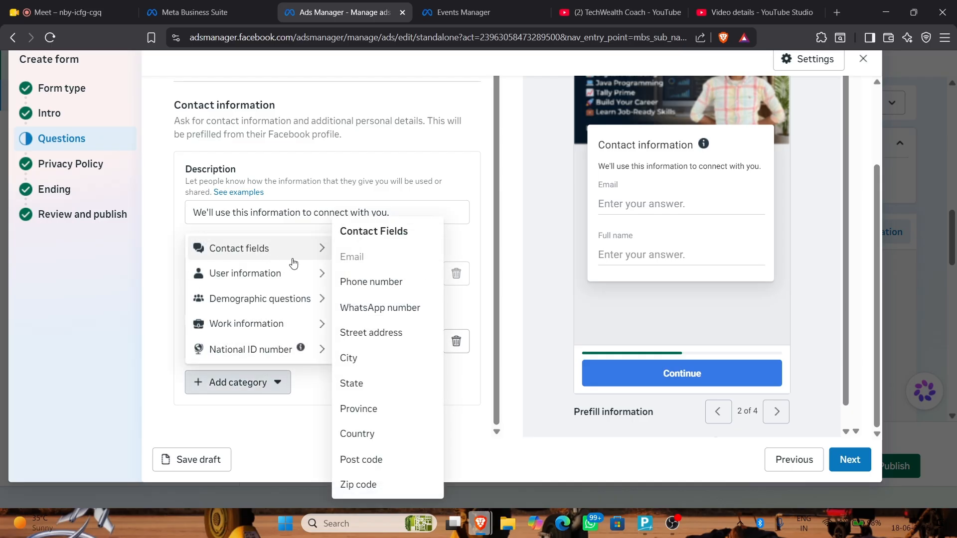
pyautogui.moveTo(306, 249)
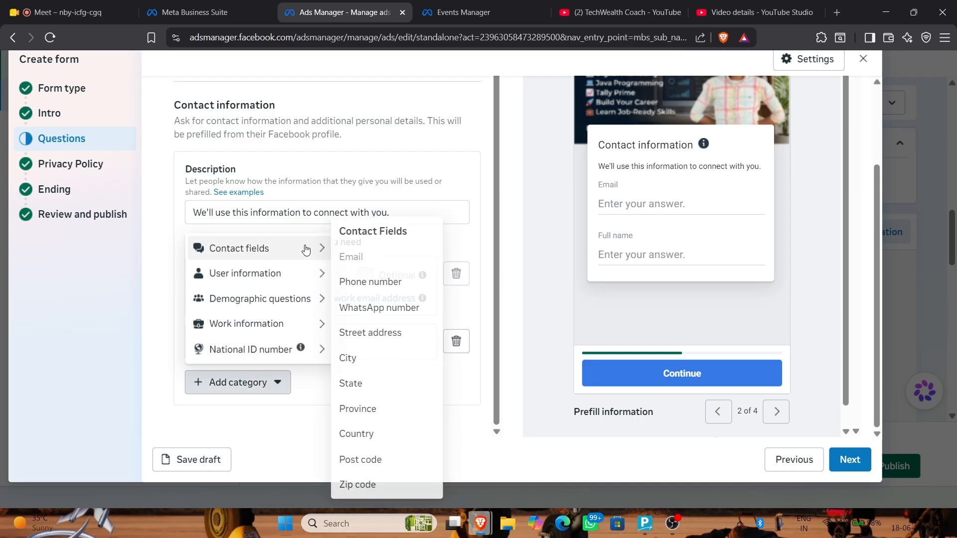
pyautogui.click(364, 280)
pyautogui.scroll(-1, 258, 319)
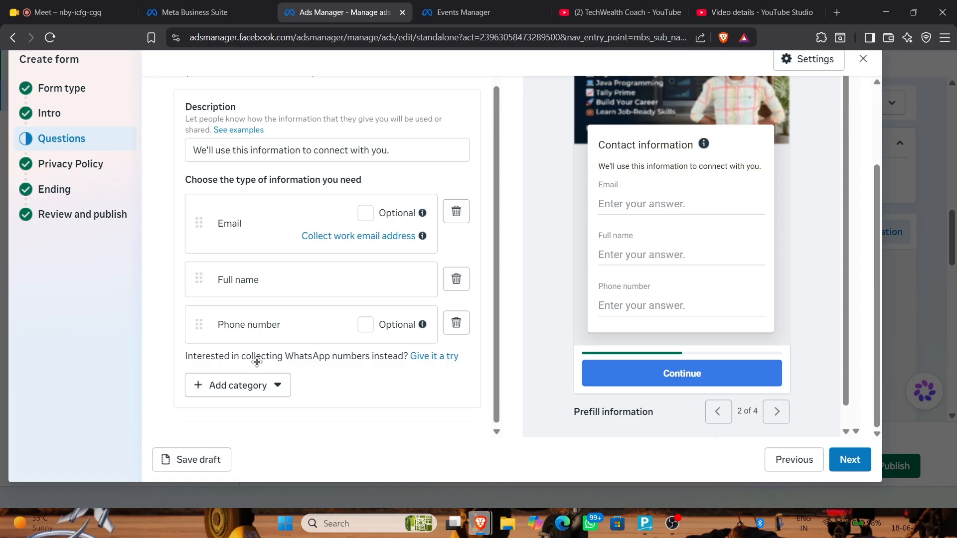
pyautogui.click(277, 385)
pyautogui.click(406, 390)
pyautogui.click(308, 341)
pyautogui.hotkey('ctrl', 'a')
pyautogui.click(298, 339)
# Add a WhatsApp number question and dismiss the opt-in rates warning
pyautogui.click(278, 387)
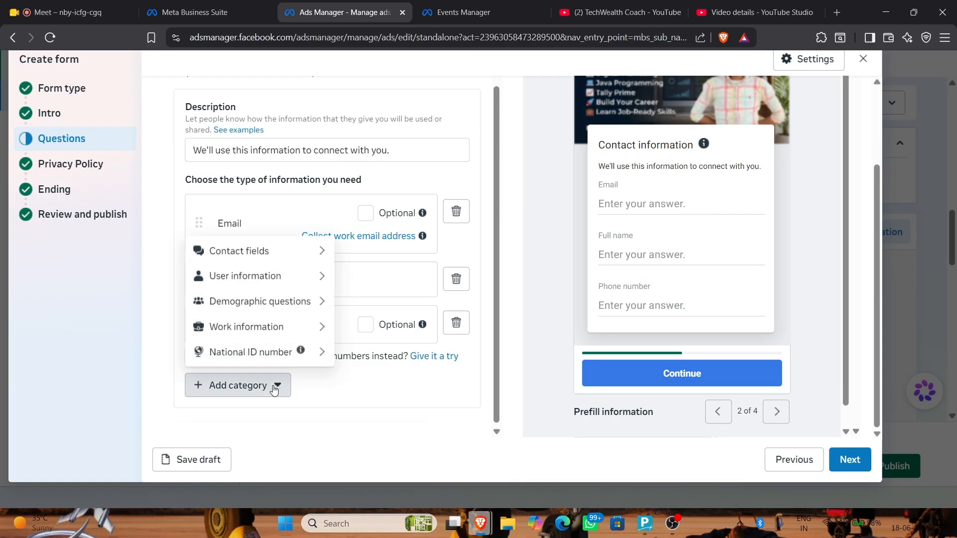
pyautogui.moveTo(240, 278)
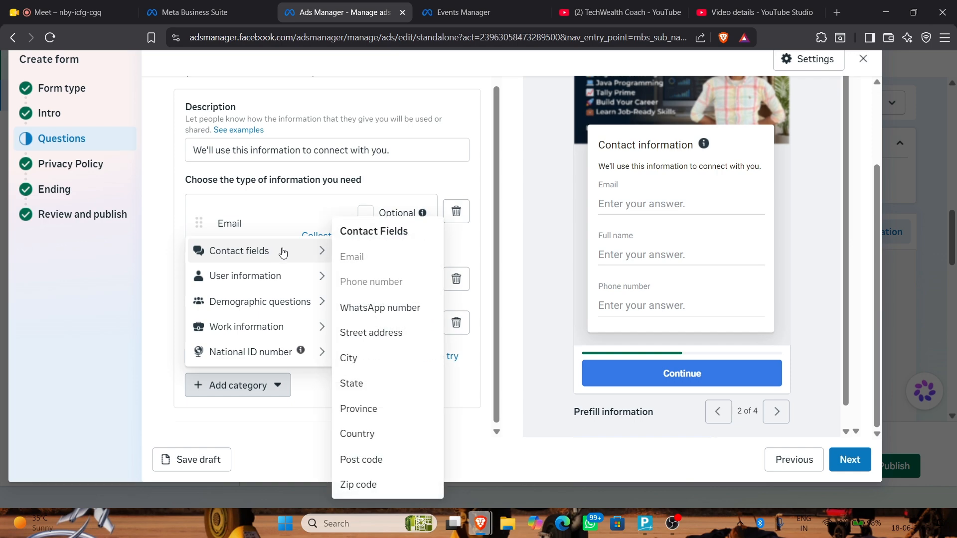
pyautogui.moveTo(279, 302)
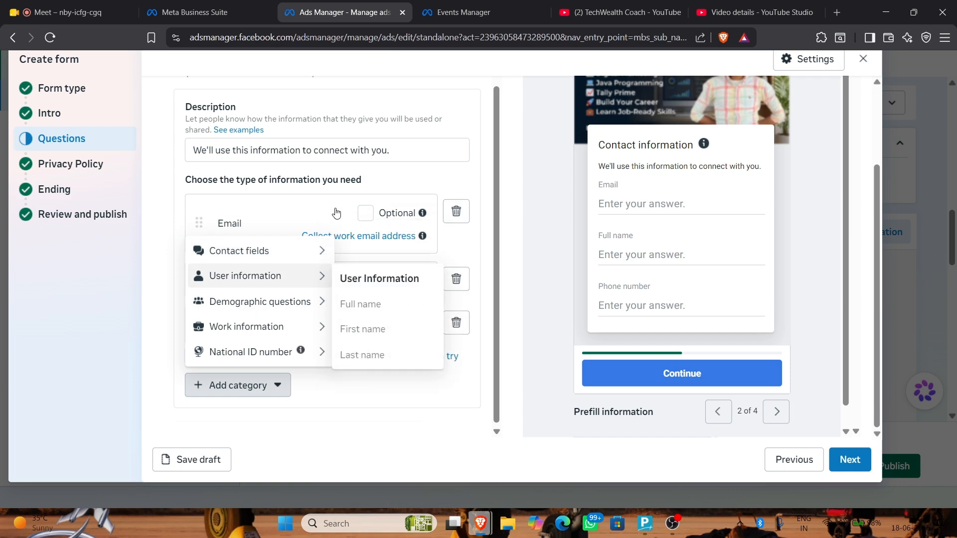
pyautogui.moveTo(316, 264)
pyautogui.click(360, 307)
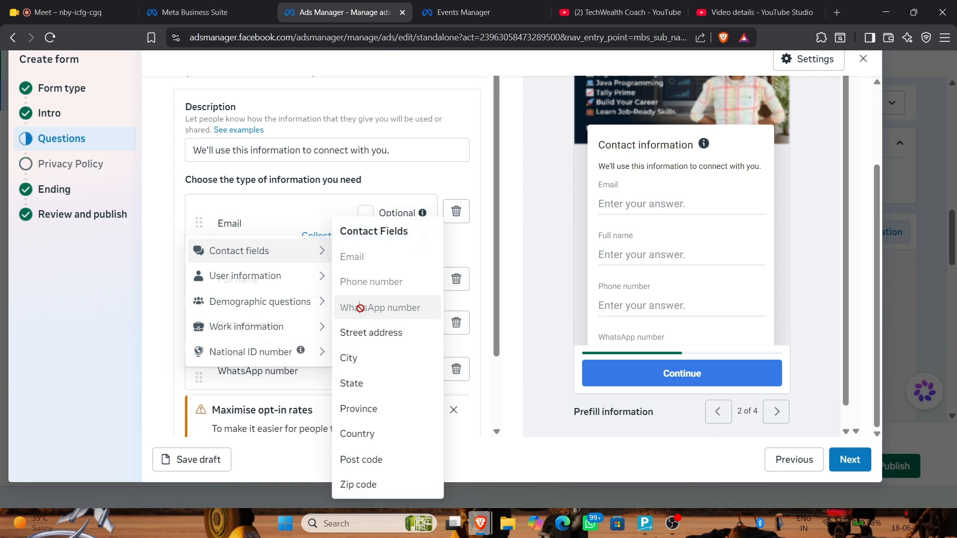
pyautogui.scroll(-2, 292, 329)
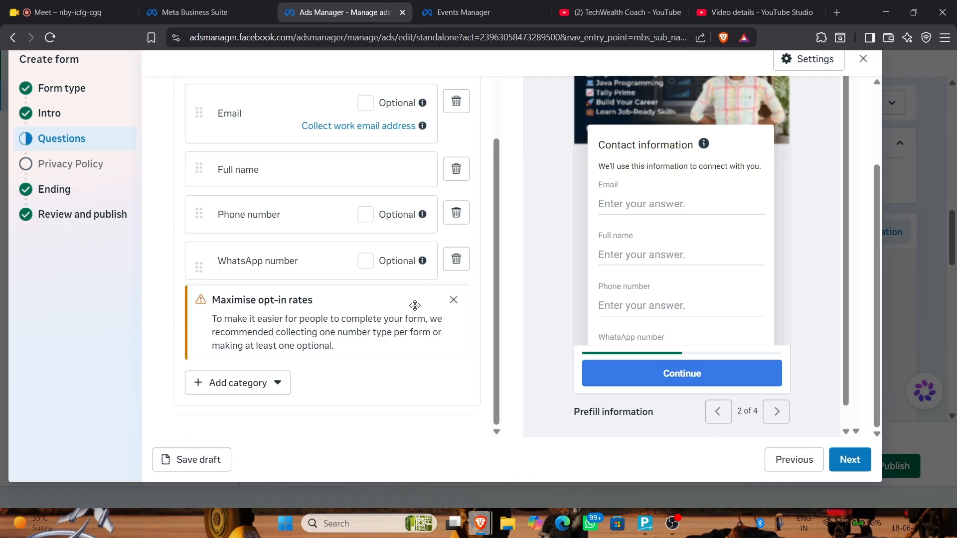
pyautogui.click(453, 301)
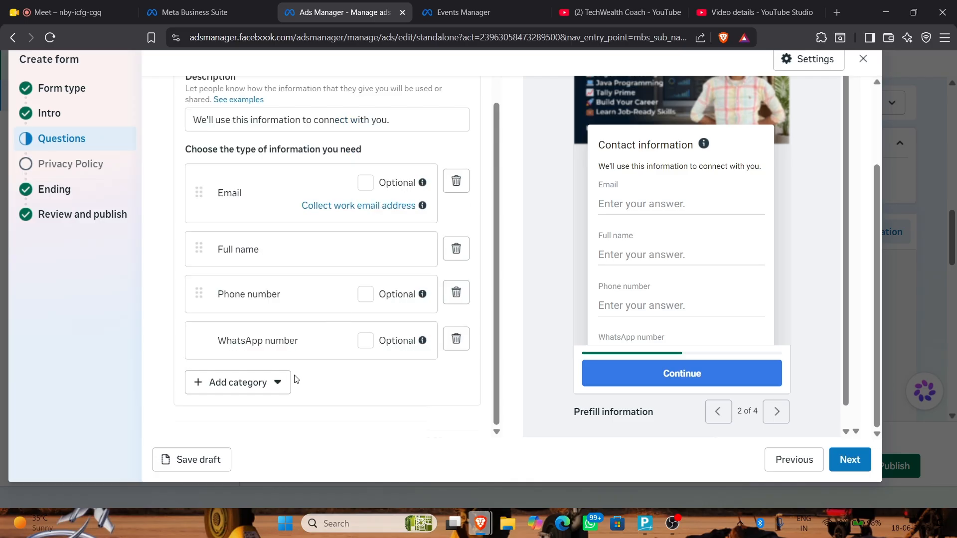
# Add Date of birth and Education level demographic questions
pyautogui.click(284, 382)
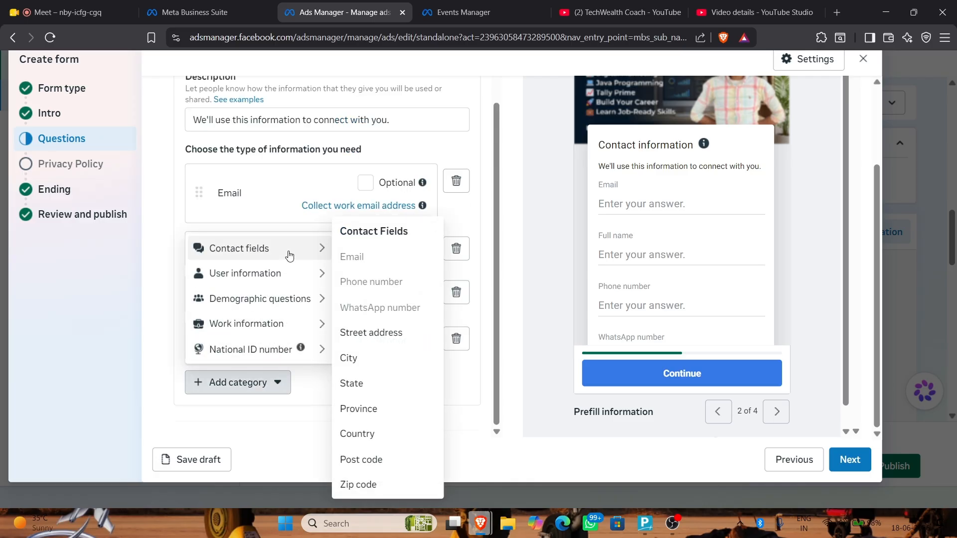
pyautogui.moveTo(309, 274)
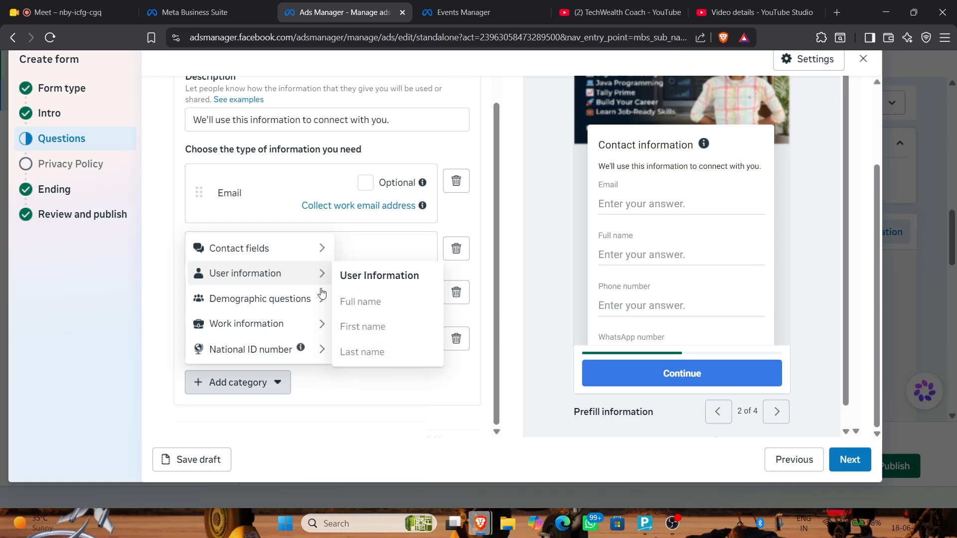
pyautogui.moveTo(319, 299)
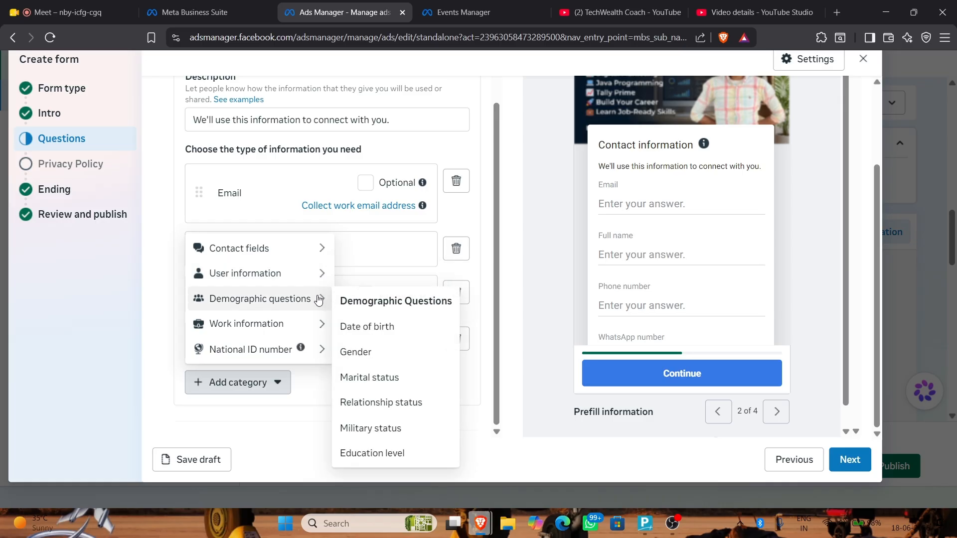
pyautogui.click(351, 332)
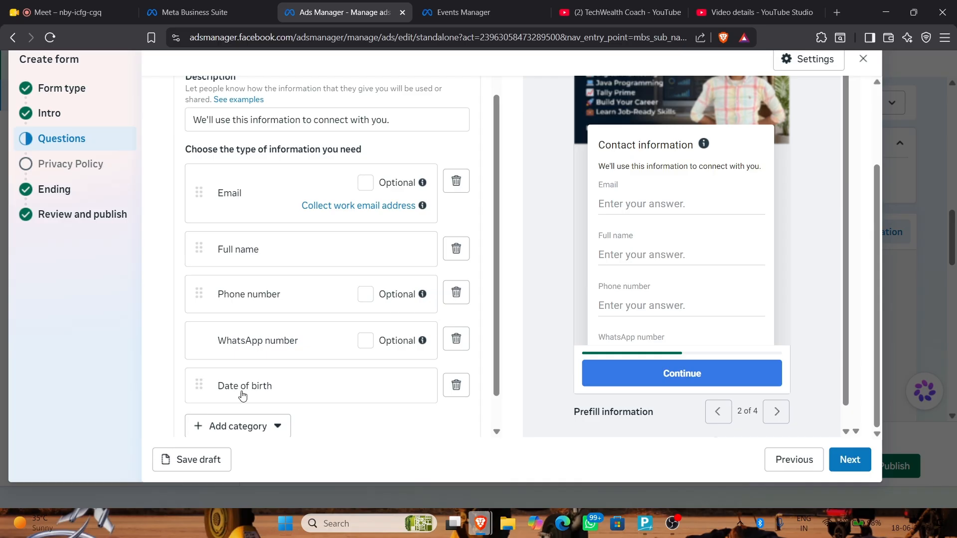
pyautogui.click(268, 424)
pyautogui.moveTo(313, 367)
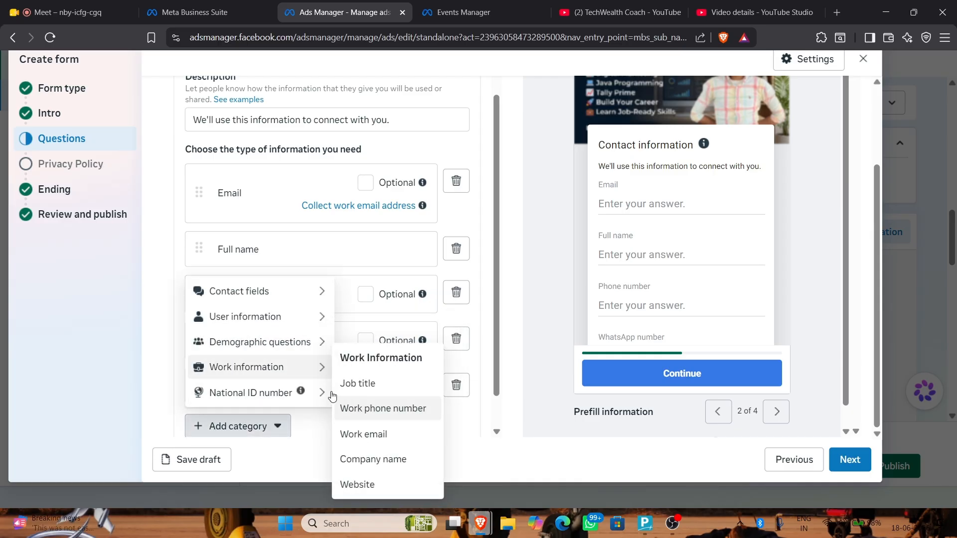
pyautogui.moveTo(319, 342)
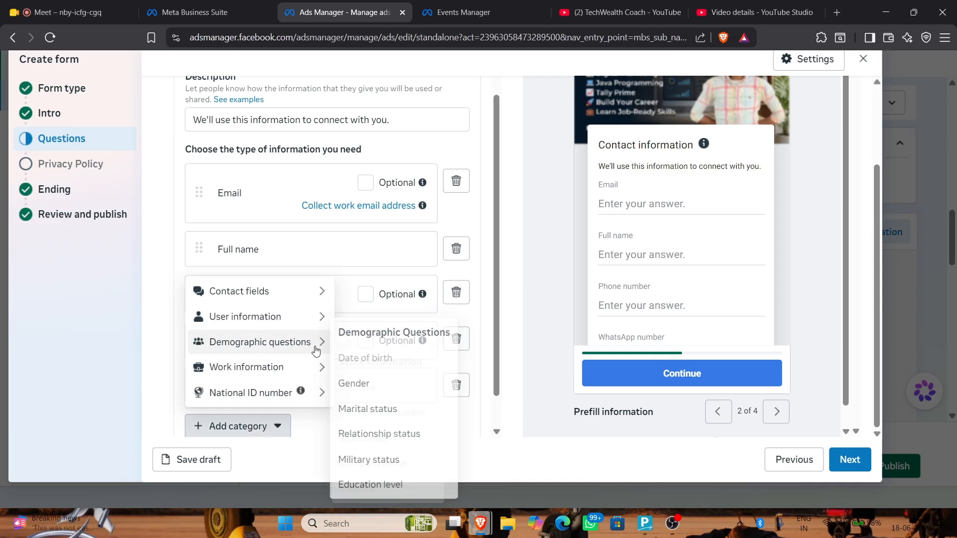
pyautogui.click(378, 482)
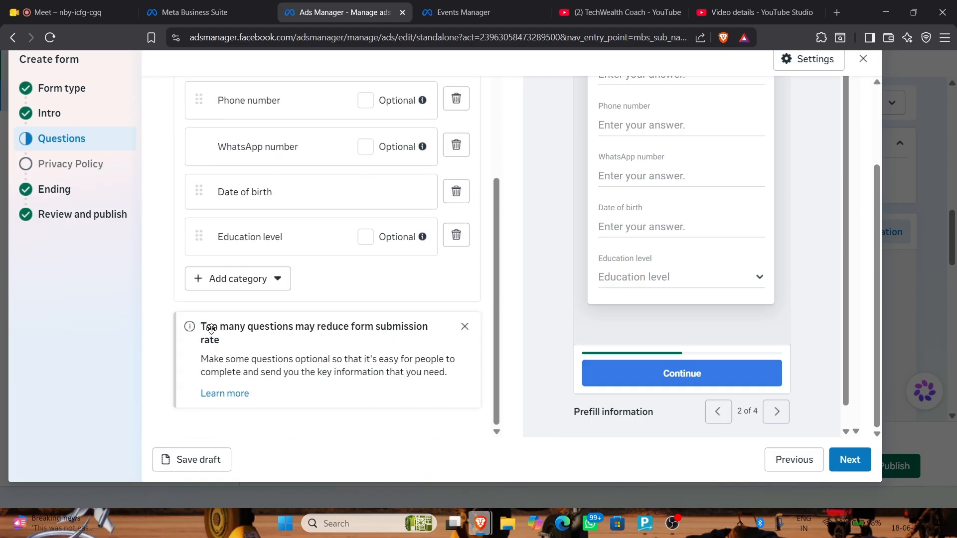
pyautogui.scroll(-3, 212, 329)
# Add a Job title question from Work information
pyautogui.click(238, 278)
pyautogui.moveTo(309, 198)
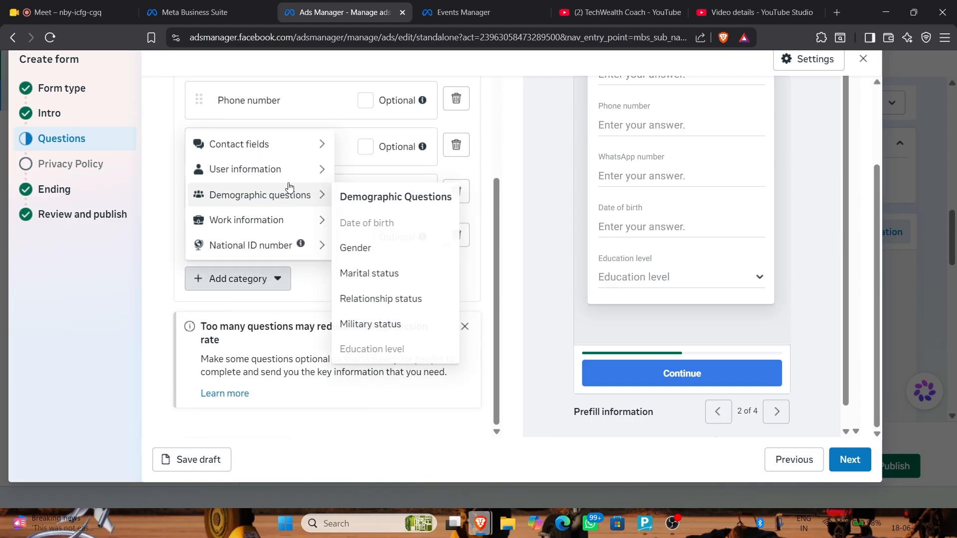
pyautogui.moveTo(309, 221)
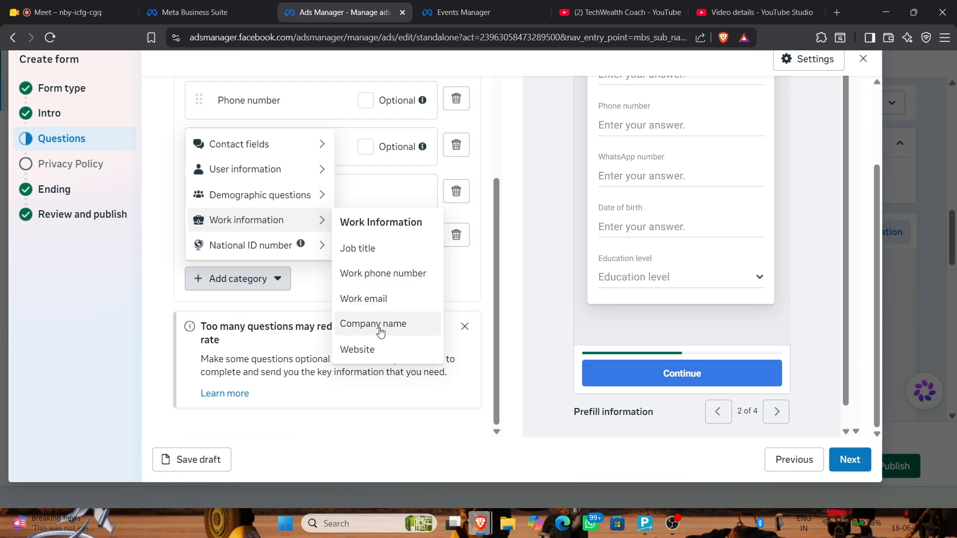
pyautogui.click(362, 248)
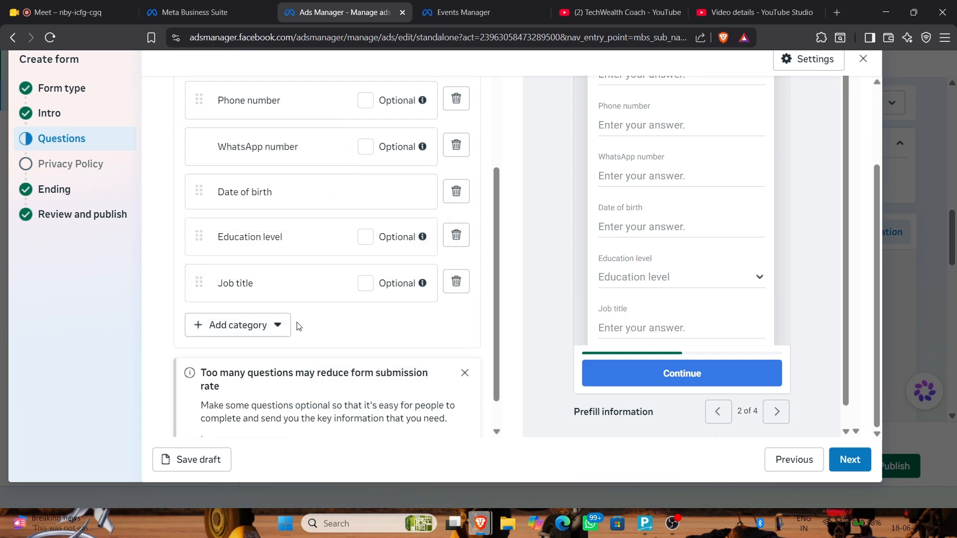
pyautogui.click(277, 325)
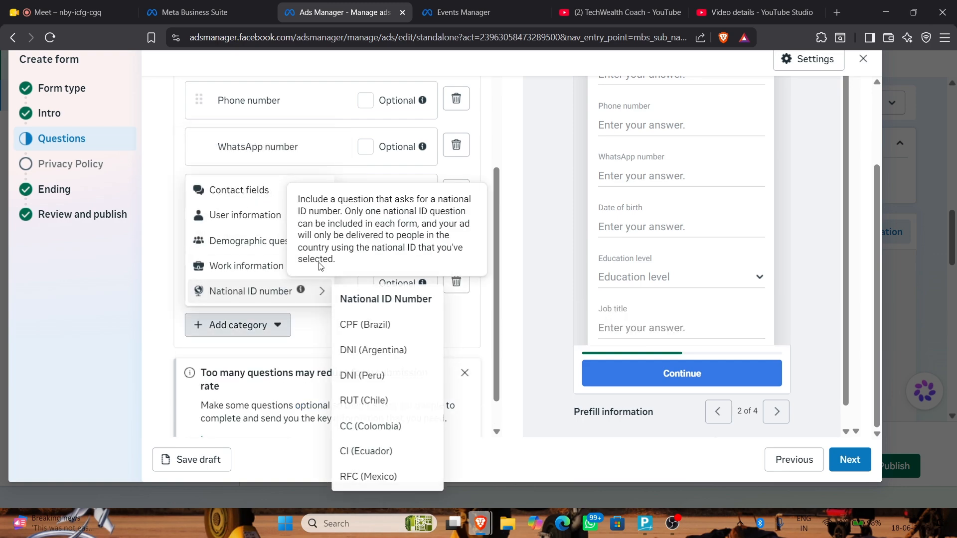
# Close the open Add category menu with a blank-area click and scroll the questions list
pyautogui.moveTo(279, 224)
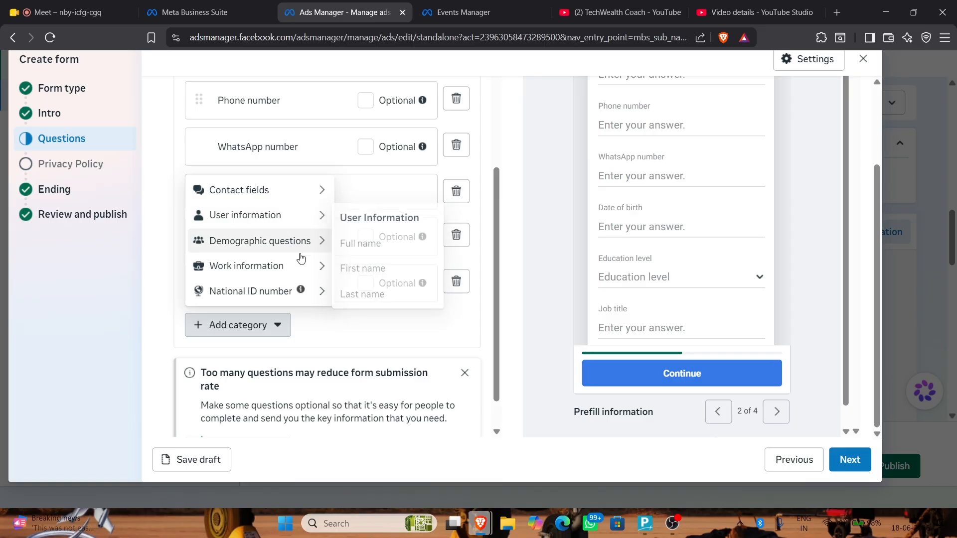
pyautogui.click(523, 259)
pyautogui.scroll(-1, 448, 252)
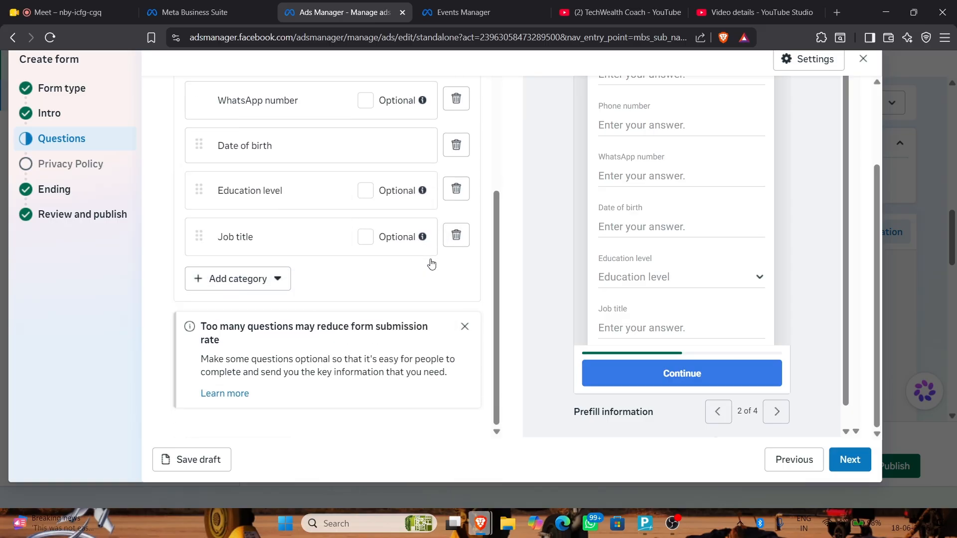
# Advance from Questions through Privacy Policy to the form's Ending step
pyautogui.click(849, 460)
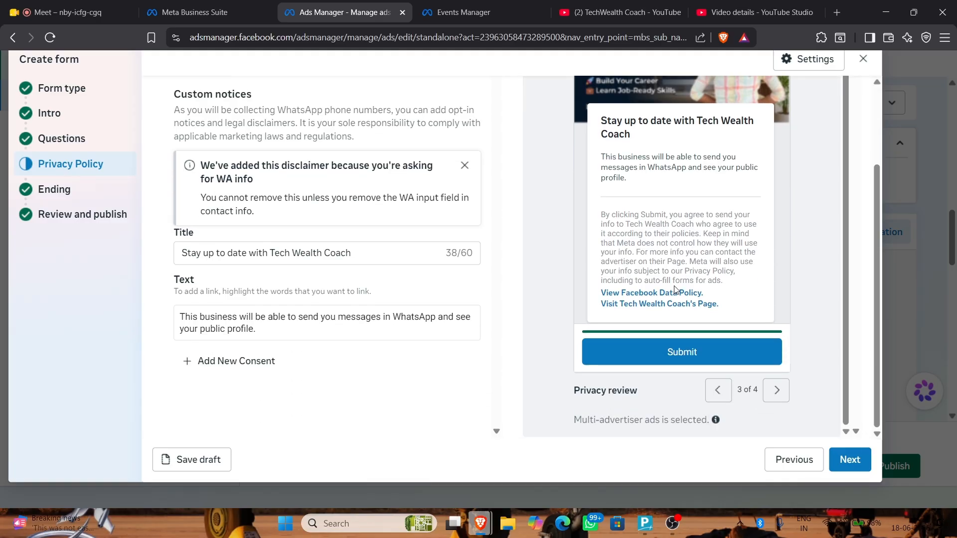
pyautogui.click(850, 459)
pyautogui.scroll(1, 692, 255)
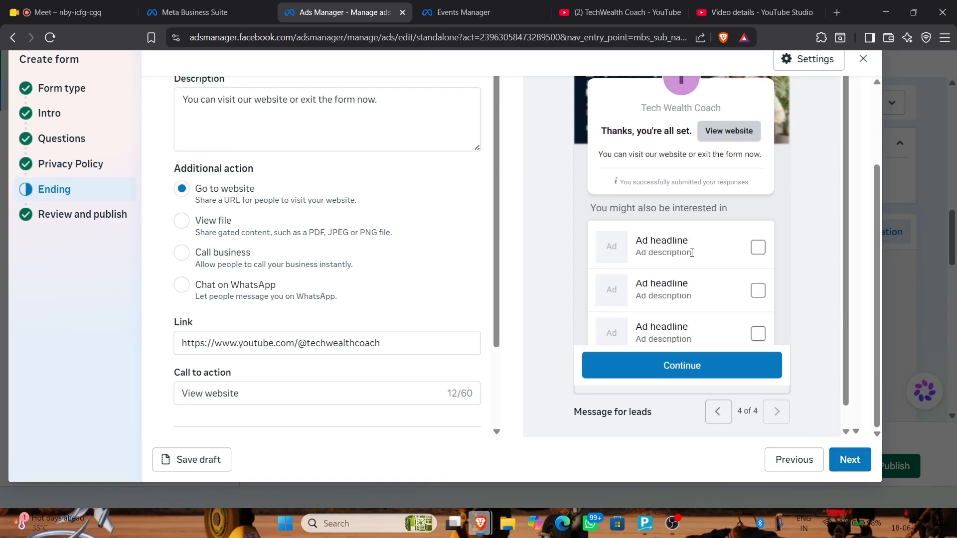
pyautogui.scroll(-3, 683, 237)
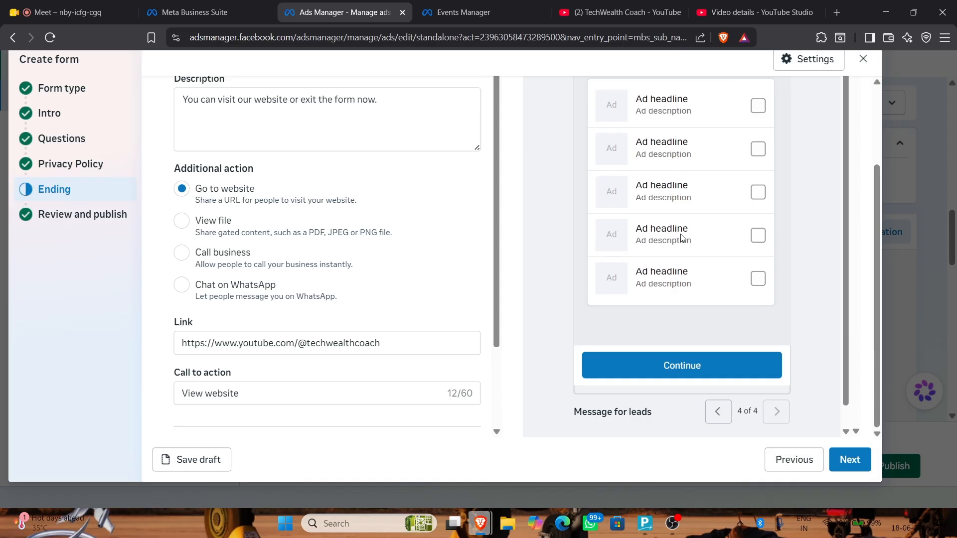
pyautogui.click(847, 457)
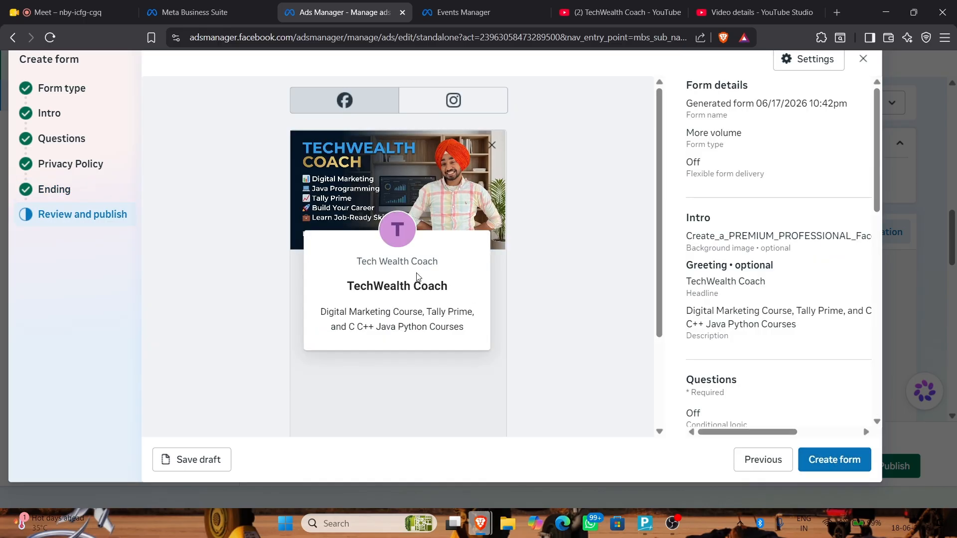
pyautogui.scroll(-1, 414, 239)
pyautogui.click(497, 402)
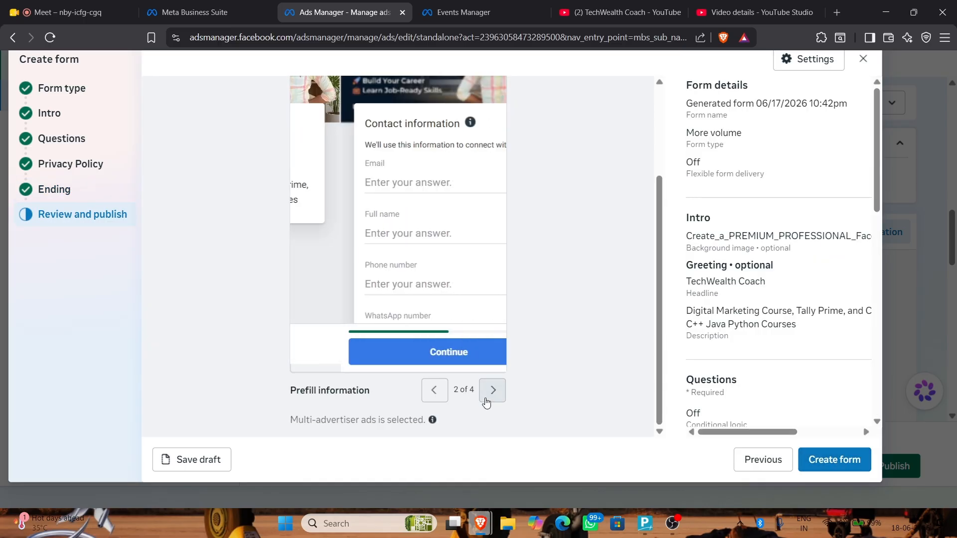
pyautogui.scroll(-4, 349, 204)
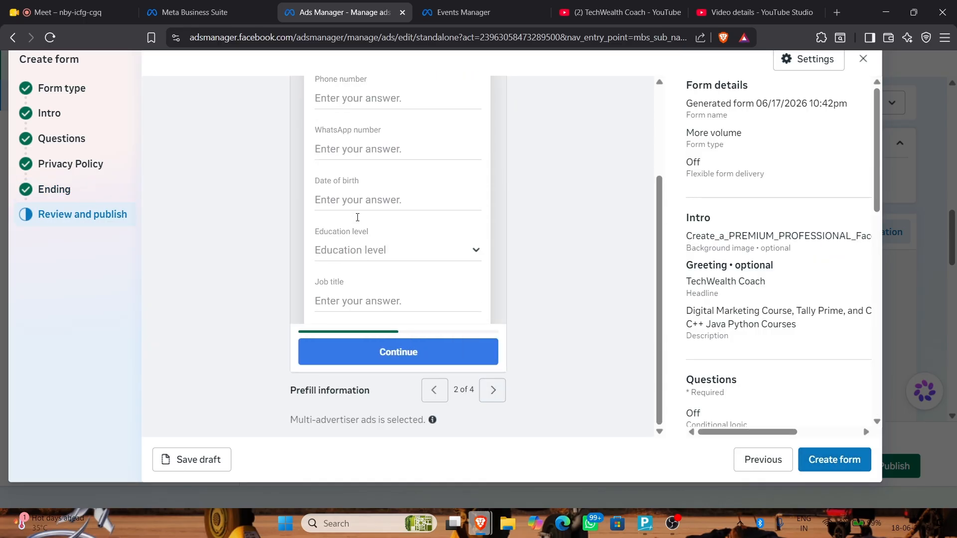
pyautogui.click(503, 389)
pyautogui.click(492, 390)
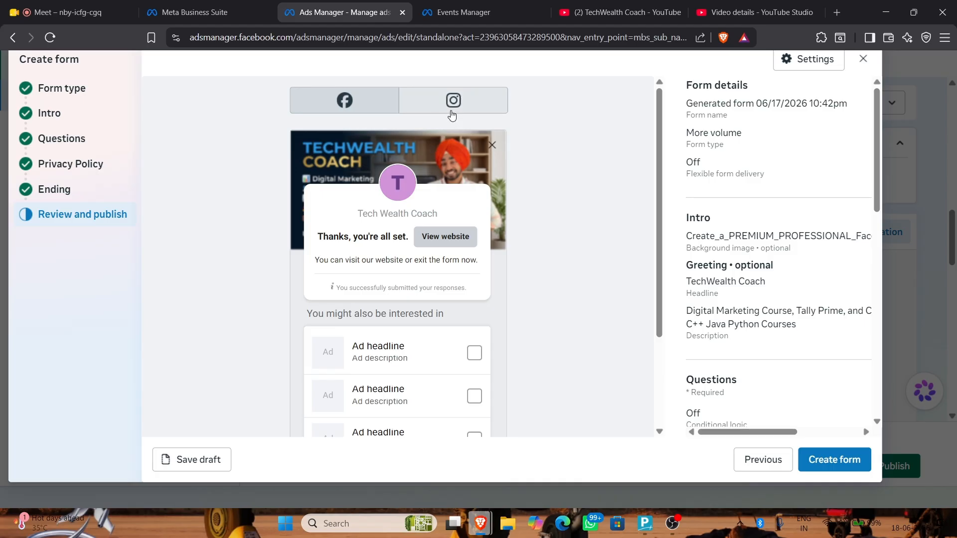
pyautogui.click(58, 190)
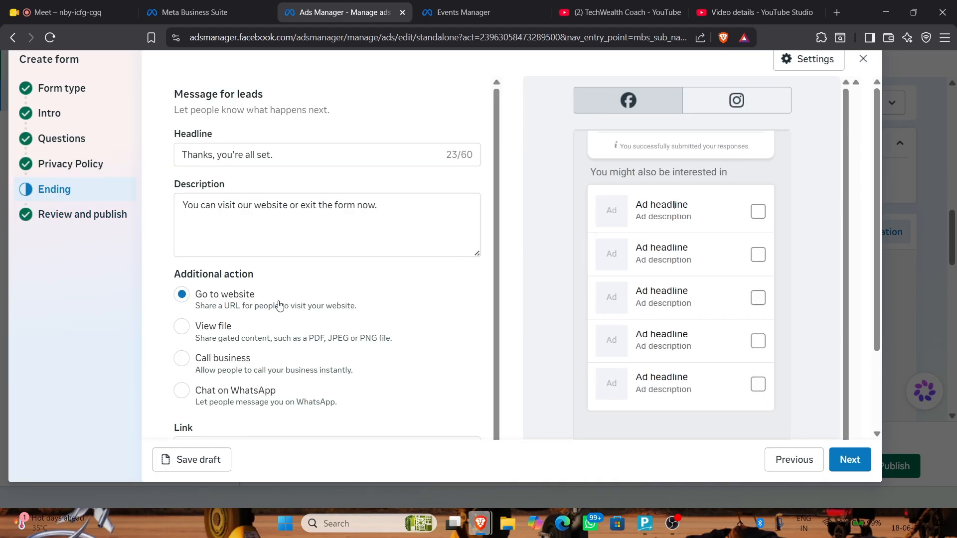
# Switch the form ending to a Call business action with the India +91 country code
pyautogui.scroll(-2, 259, 279)
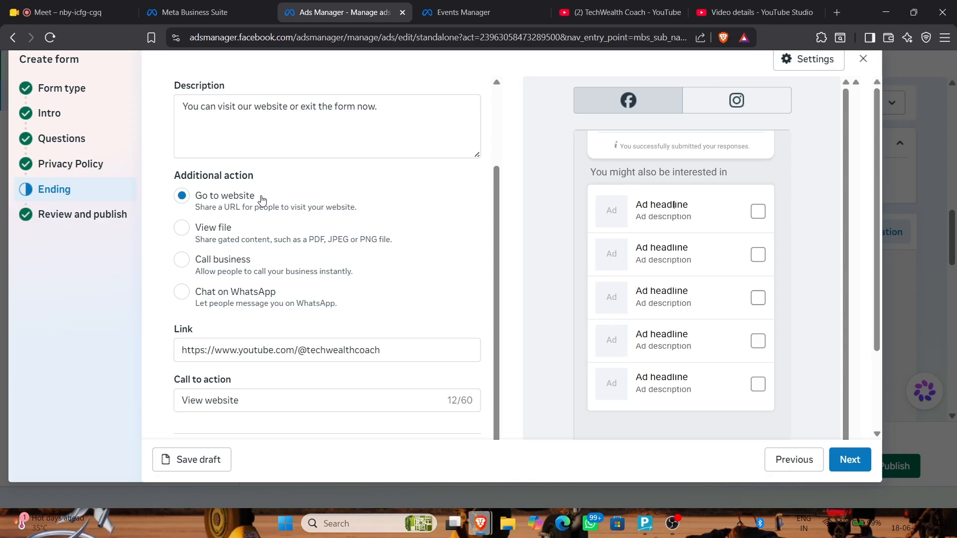
pyautogui.click(181, 228)
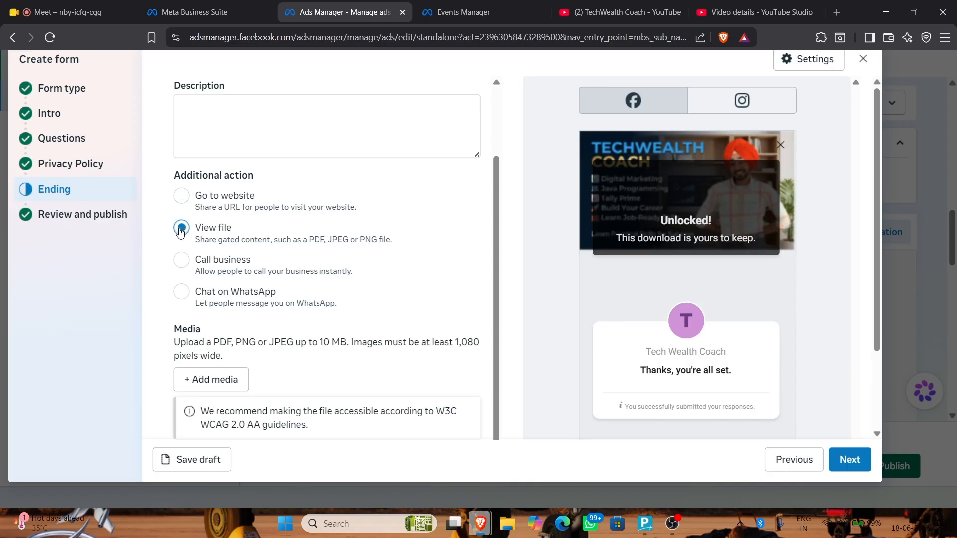
pyautogui.click(182, 259)
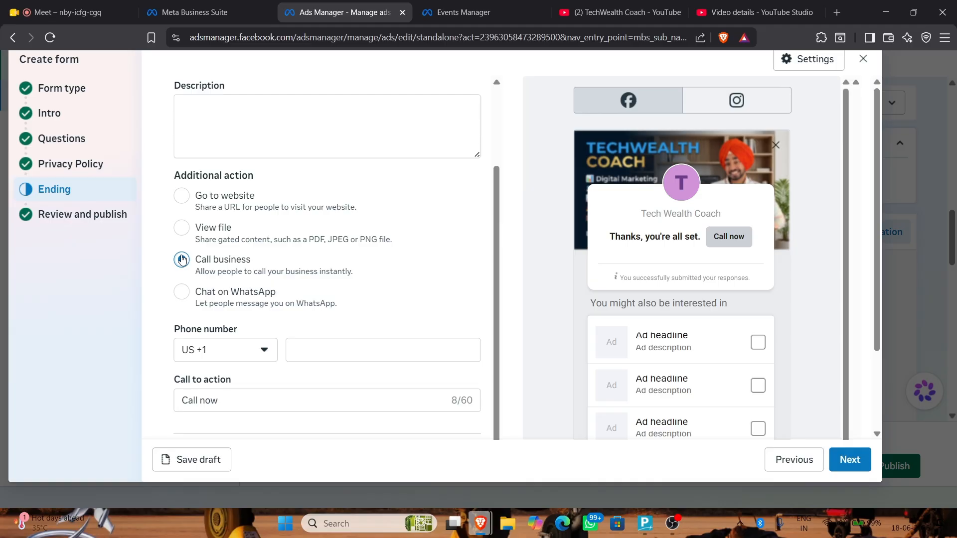
pyautogui.click(262, 350)
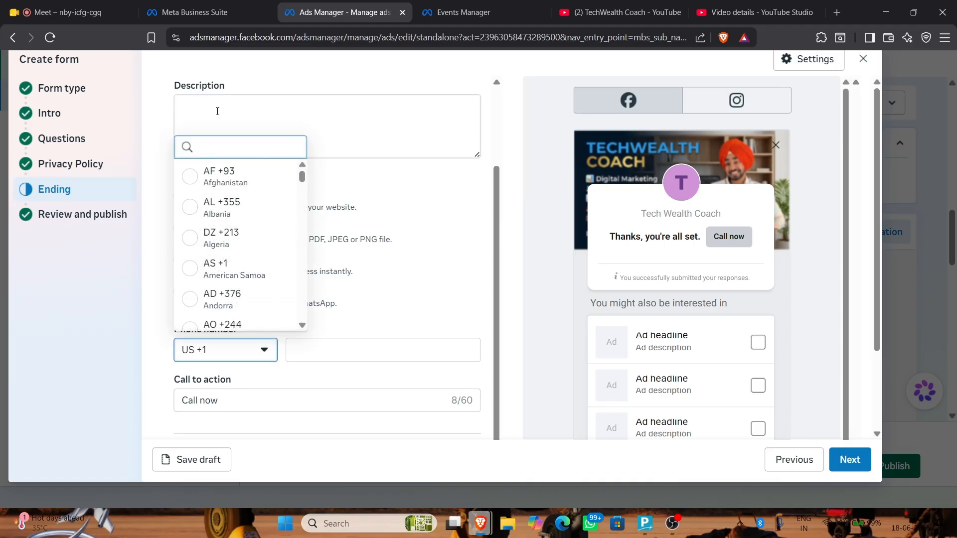
pyautogui.write('ind')
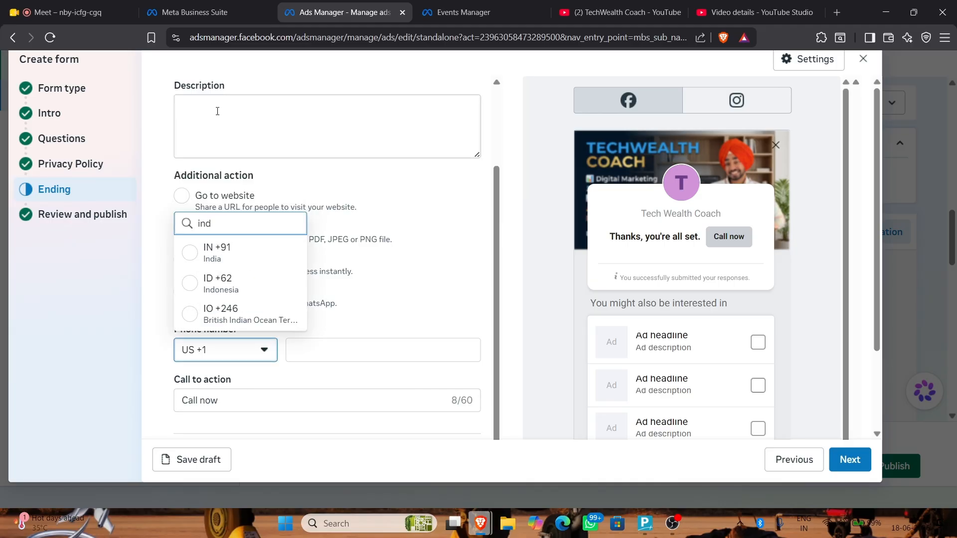
pyautogui.click(215, 258)
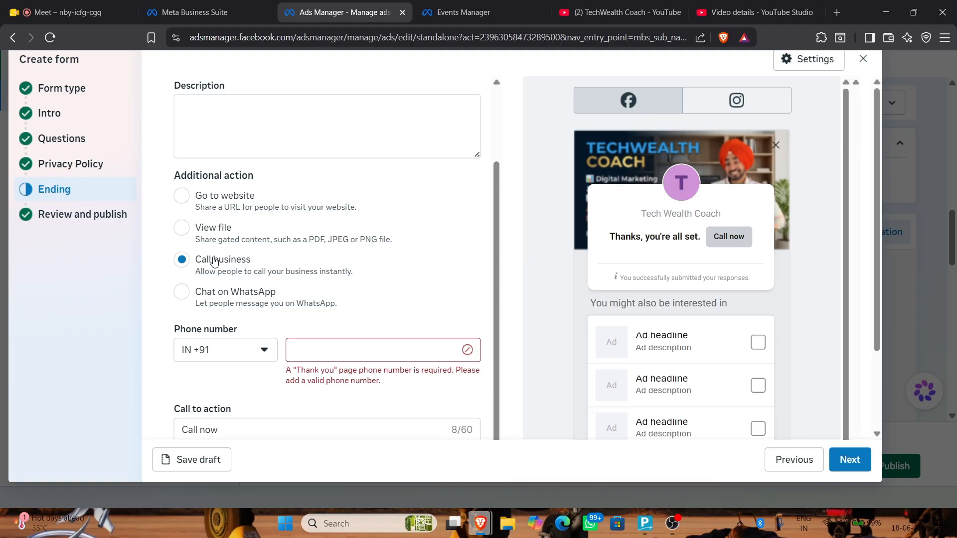
# Enter the business phone number for the call action
pyautogui.click(406, 356)
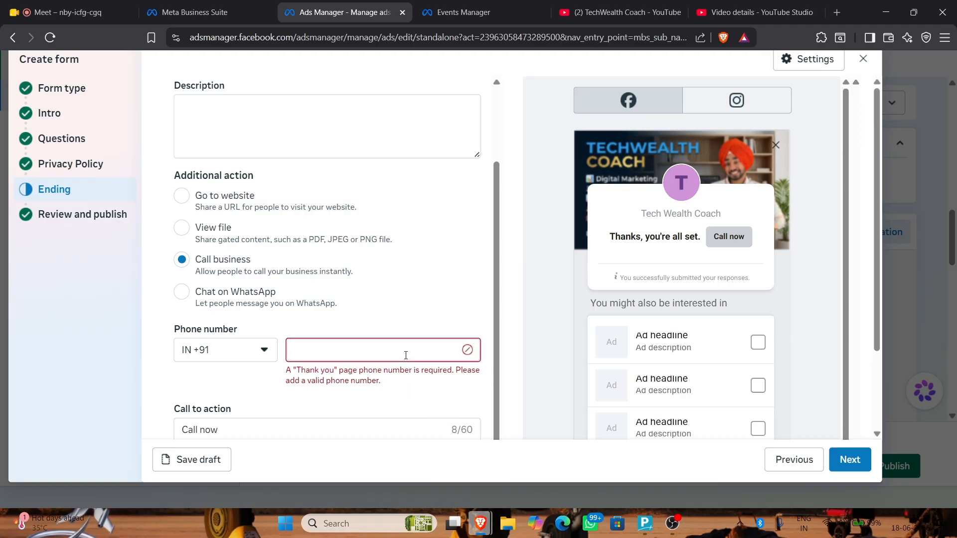
pyautogui.write('85')
pyautogui.press('BackSpace')
pyautogui.press('BackSpace')
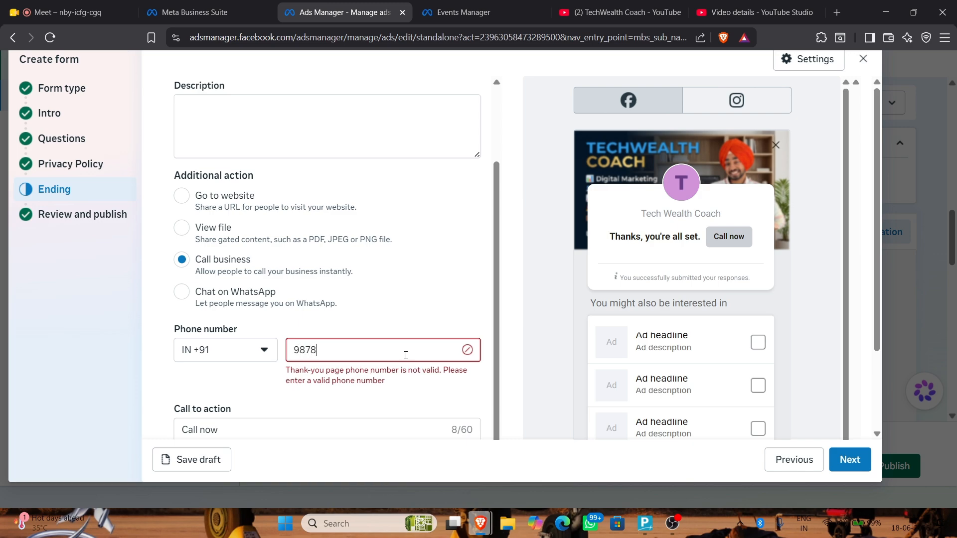
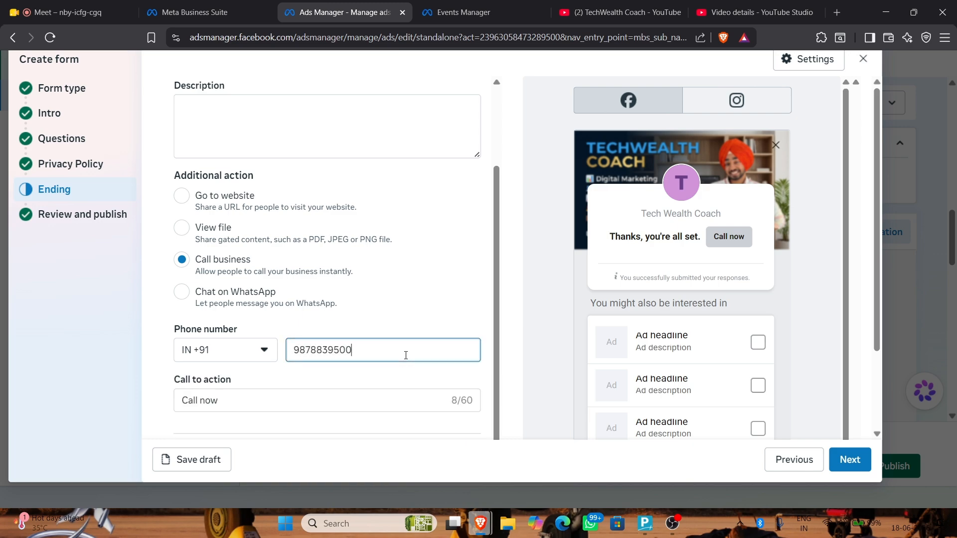
pyautogui.scroll(-2, 406, 355)
pyautogui.click(315, 297)
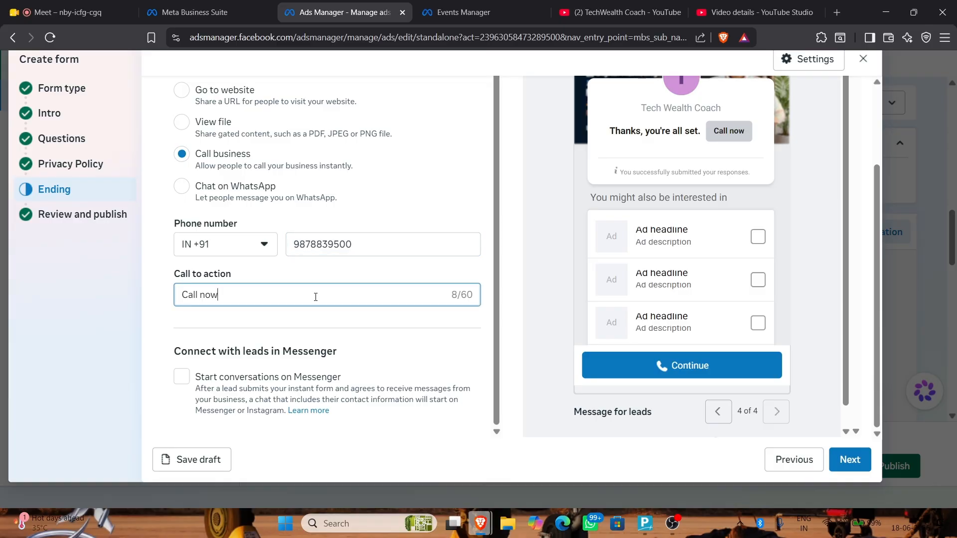
# Set the call-to-action to 'Call now And Start You Career' and enable Messenger conversations
pyautogui.write('And STart')
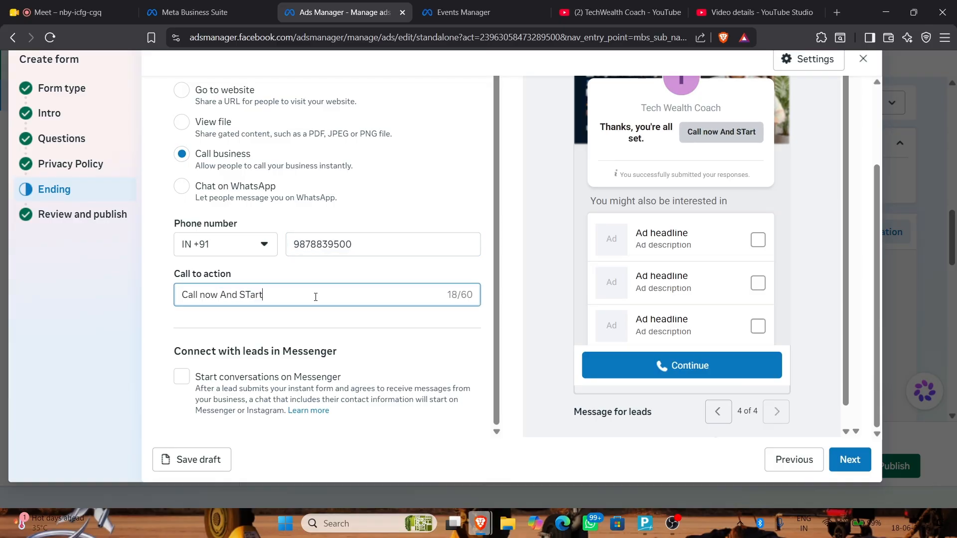
pyautogui.write(' Y')
pyautogui.press('BackSpace')
pyautogui.press('BackSpace')
pyautogui.press('BackSpace')
pyautogui.press('BackSpace')
pyautogui.press('BackSpace')
pyautogui.press('BackSpace')
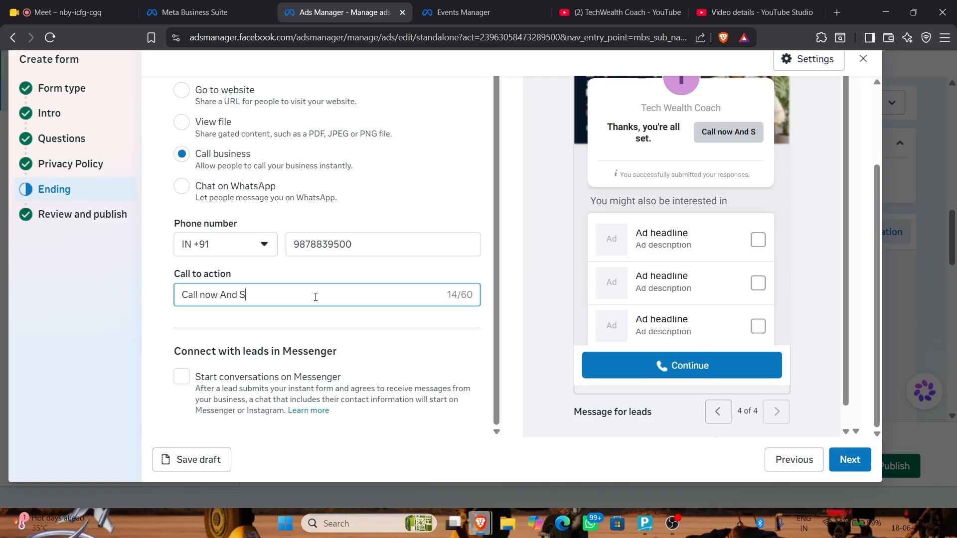
pyautogui.write('tart You ')
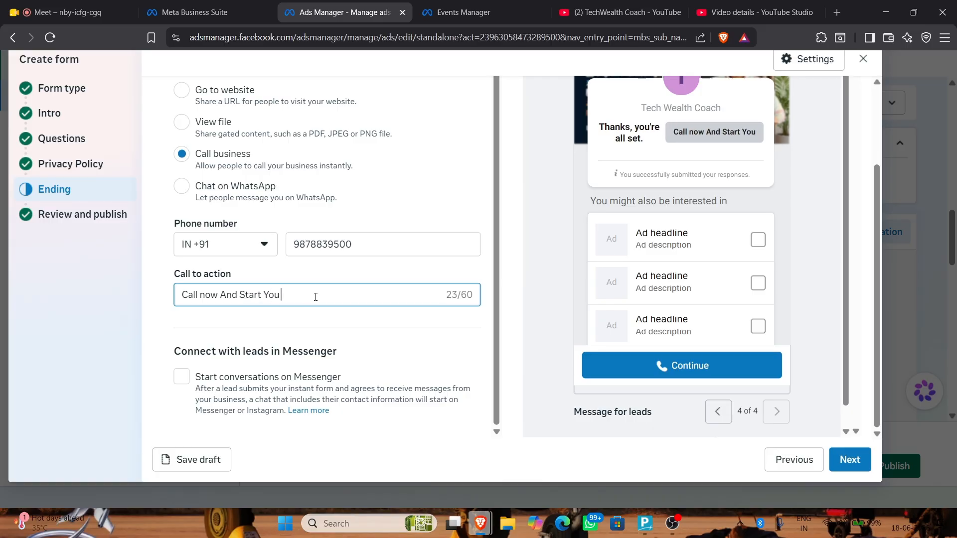
pyautogui.write('Career')
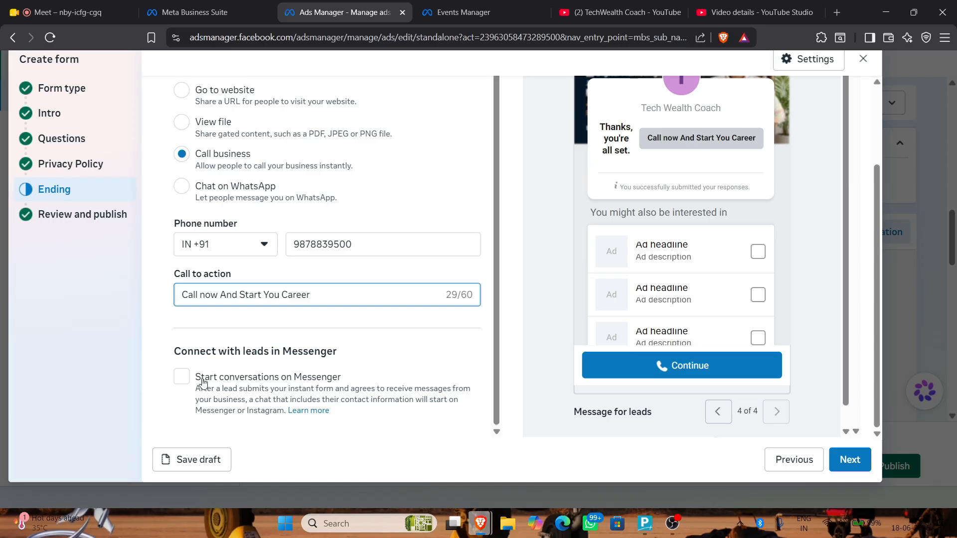
pyautogui.click(181, 379)
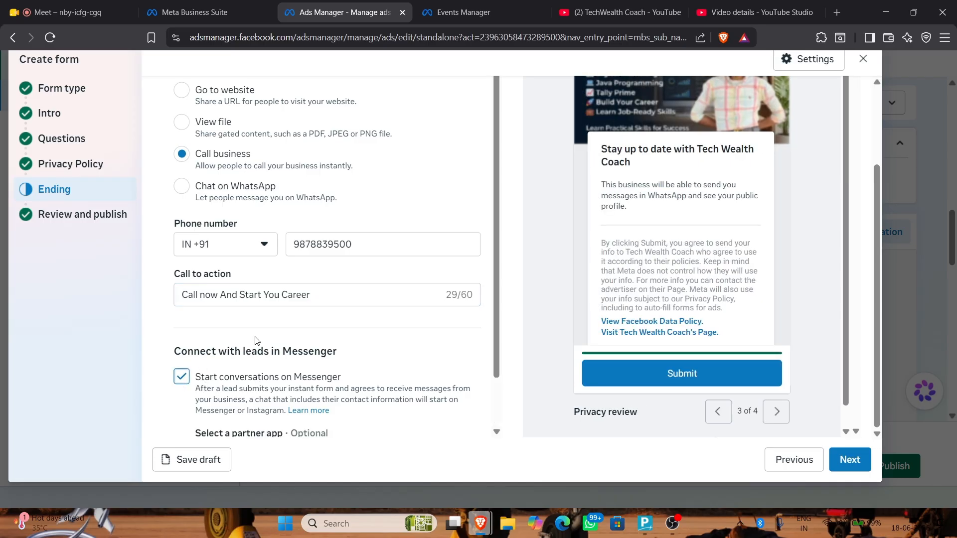
# Advance to the review step and create the instant form
pyautogui.scroll(-1, 256, 341)
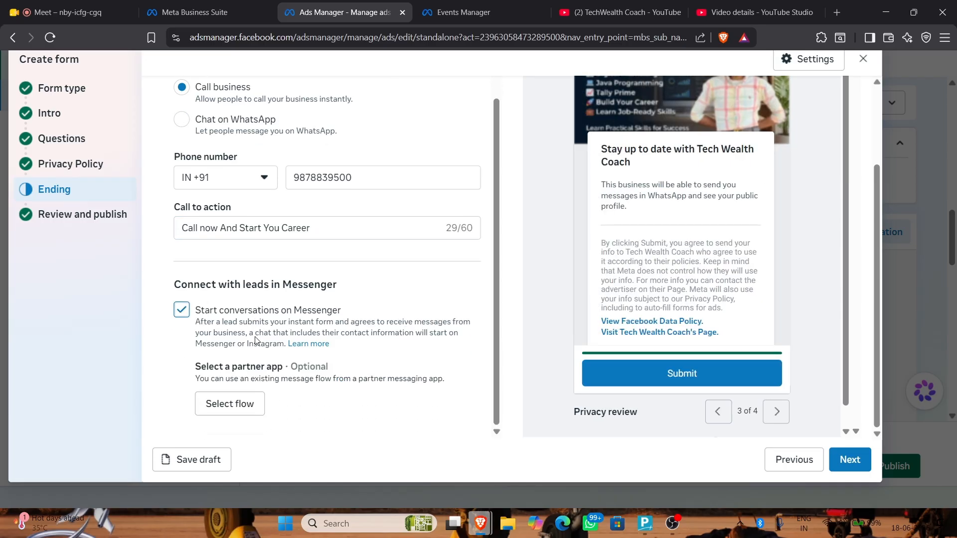
pyautogui.click(853, 462)
pyautogui.scroll(-3, 633, 318)
pyautogui.scroll(-10, 698, 312)
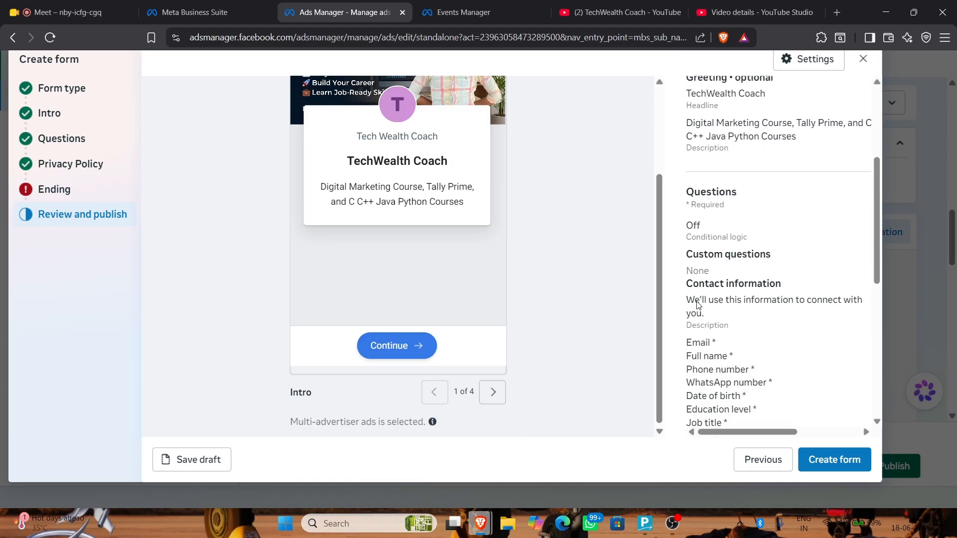
pyautogui.click(843, 462)
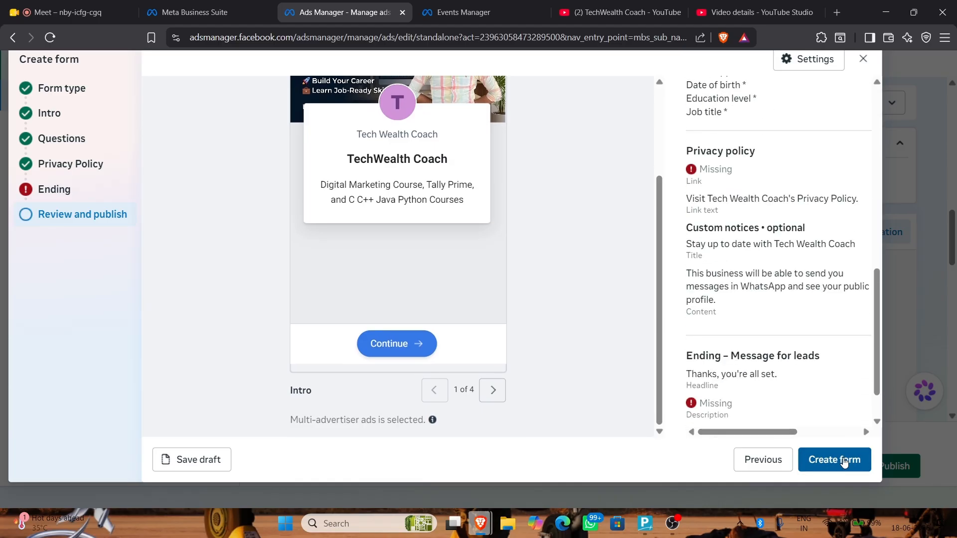
# On the Ending step, write the description 'We Are Glad to Have You and we believe that one day you will be the person you want to be…'
pyautogui.click(43, 189)
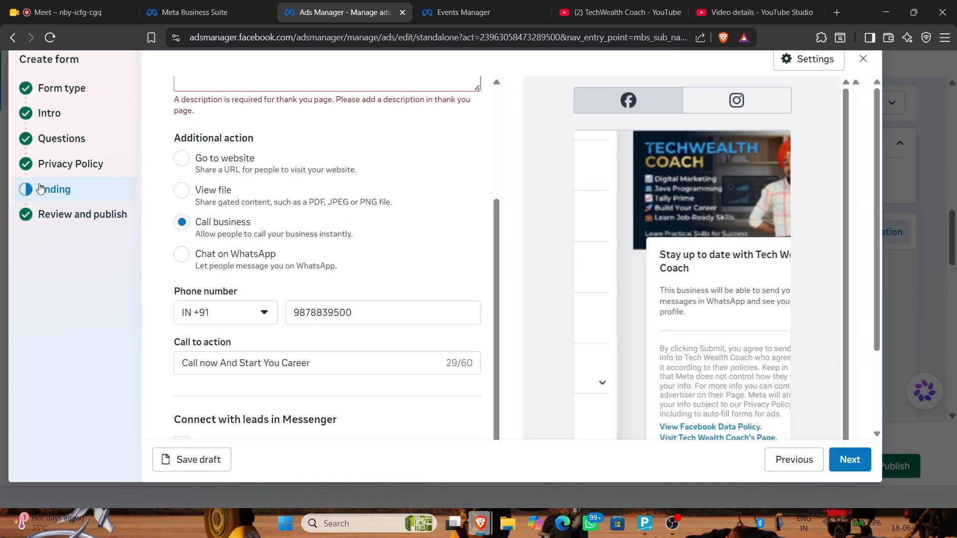
pyautogui.scroll(2, 249, 143)
pyautogui.click(247, 170)
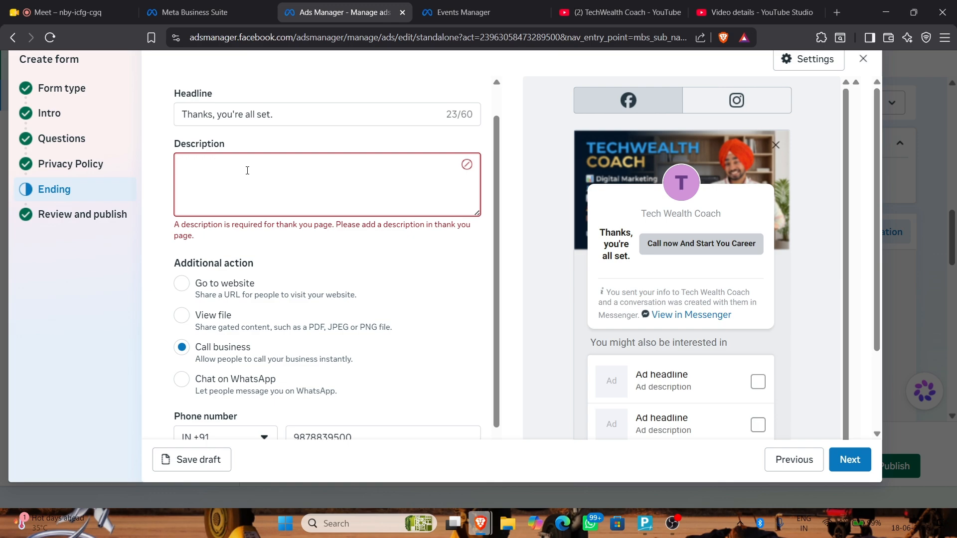
pyautogui.write('We A')
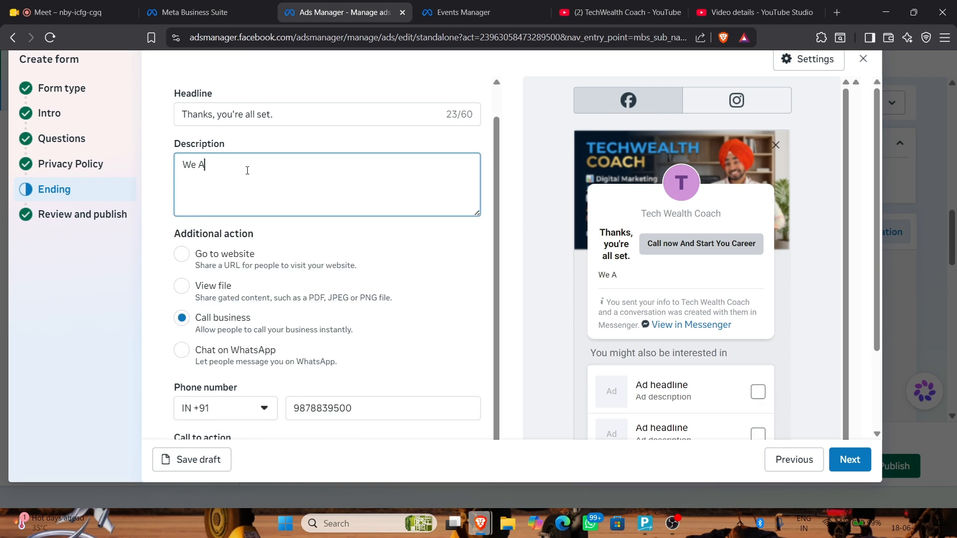
pyautogui.write('re Glad to Have You and we bw')
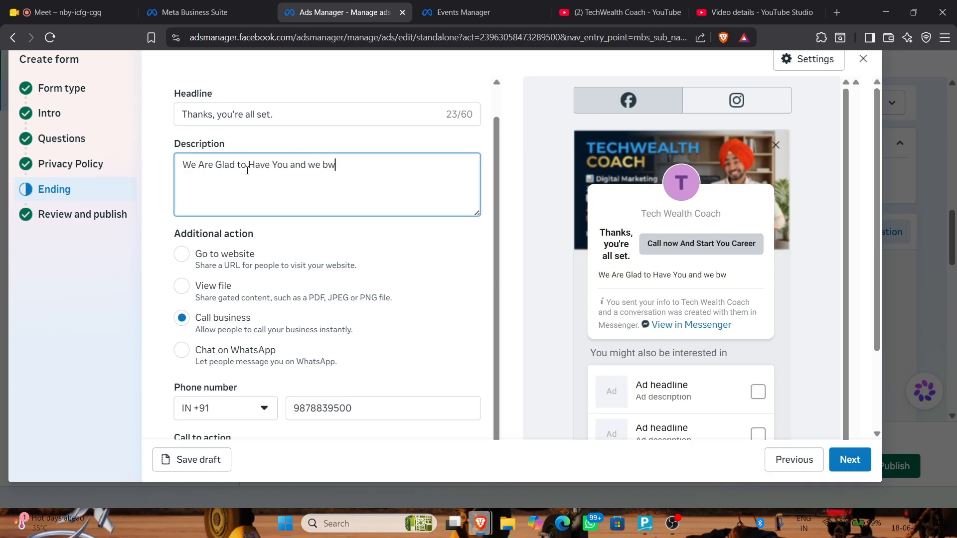
pyautogui.write('l')
pyautogui.press('BackSpace')
pyautogui.press('BackSpace')
pyautogui.write('elieve that one day you ')
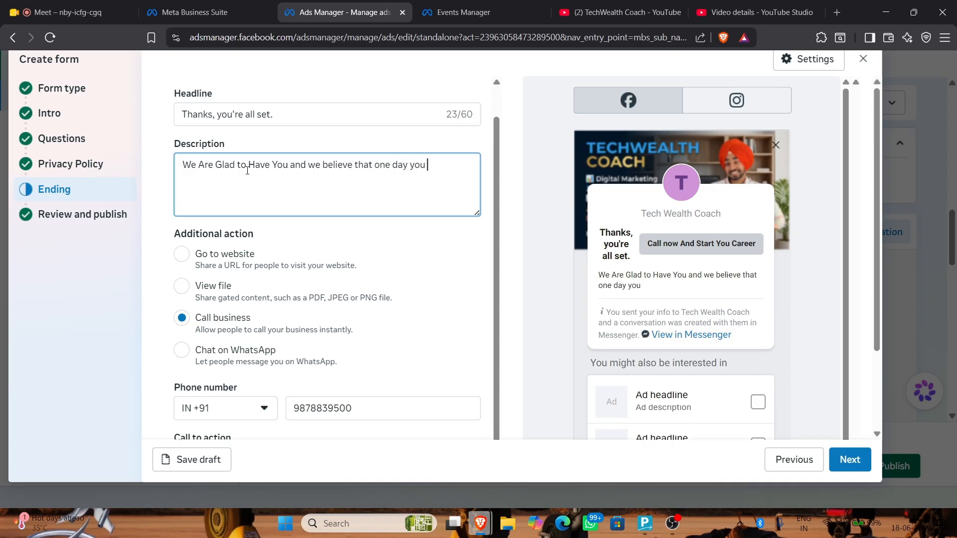
pyautogui.write('will be the per')
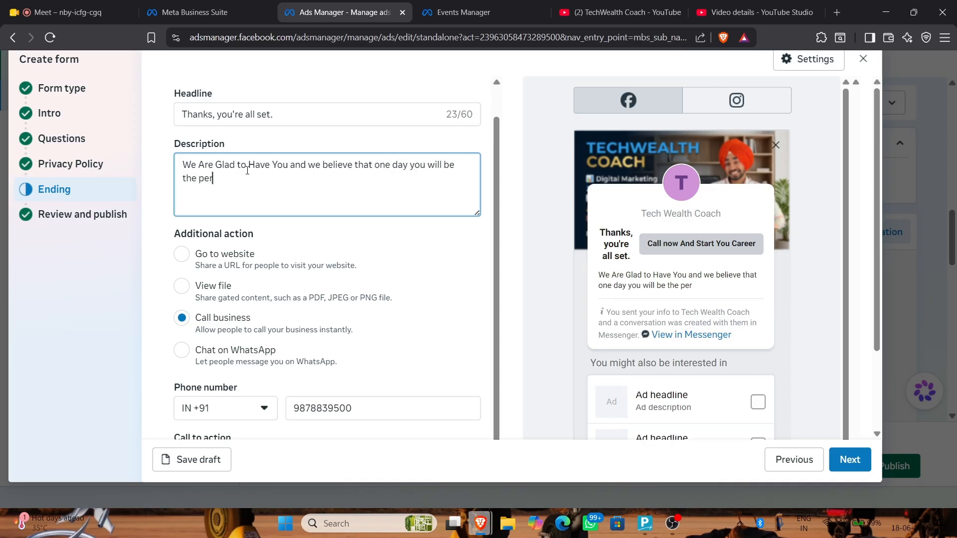
pyautogui.write('son yoiu w')
pyautogui.press('BackSpace')
pyautogui.press('BackSpace')
pyautogui.press('BackSpace')
pyautogui.press('BackSpace')
pyautogui.write('u want to be and we')
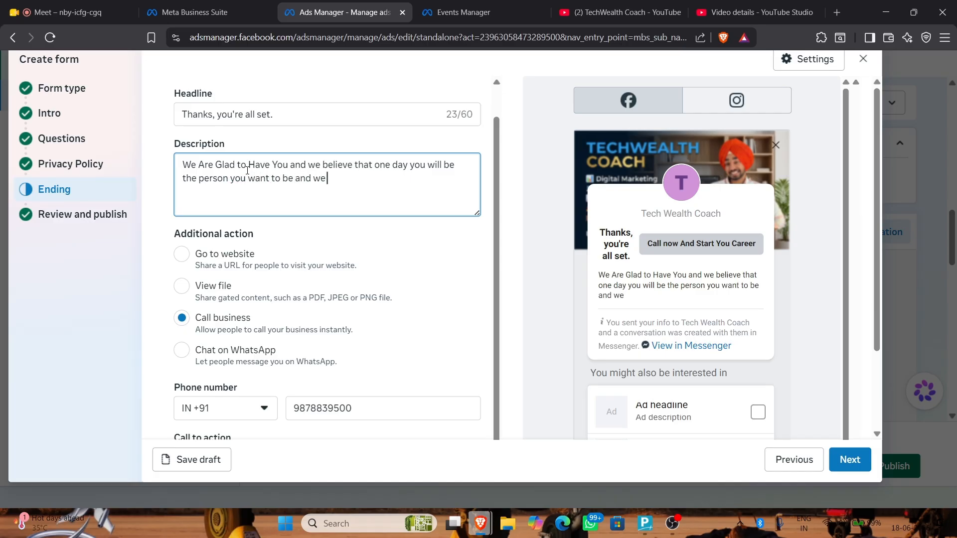
pyautogui.write(' will marn')
pyautogui.press('BackSpace')
pyautogui.press('BackSpace')
pyautogui.write('ran maran ')
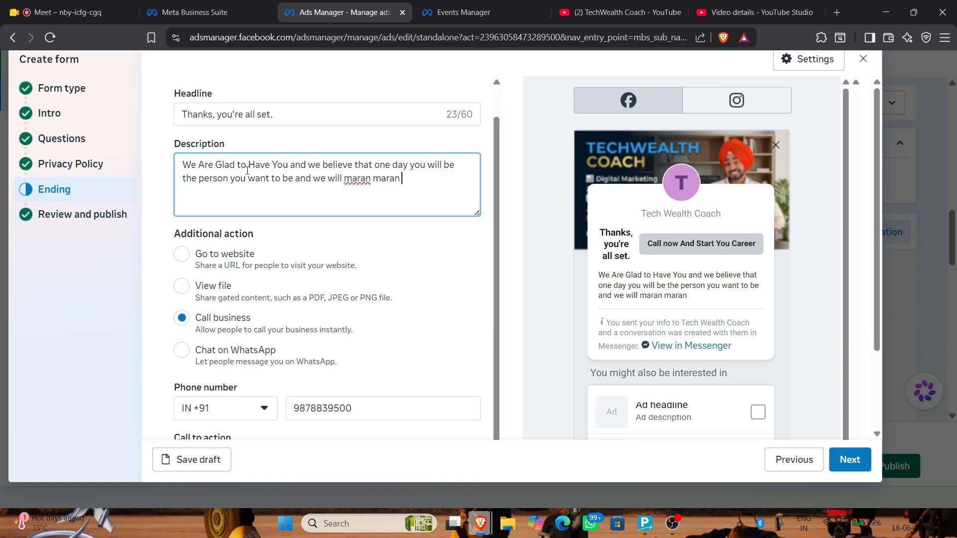
pyautogui.write('tak jo')
pyautogui.write('wa ge for')
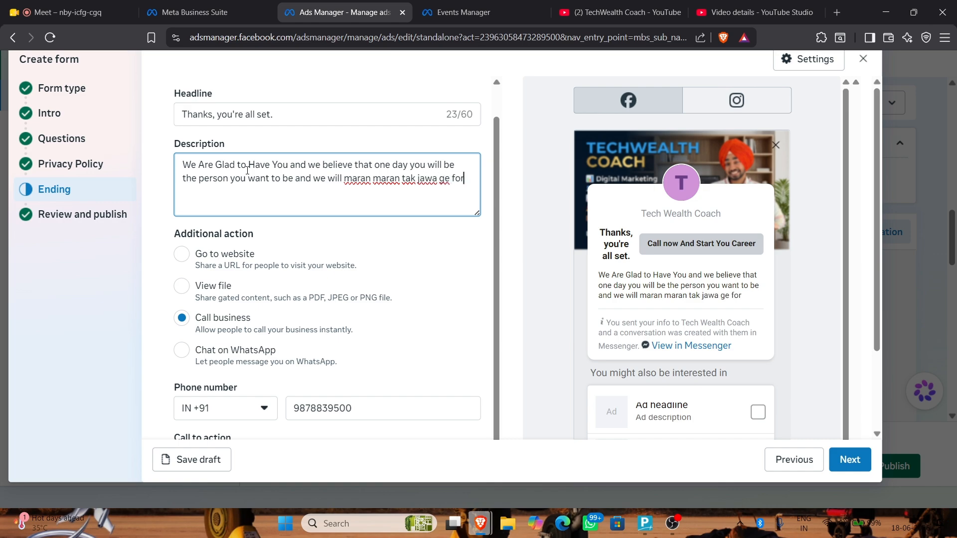
pyautogui.write(' You Care')
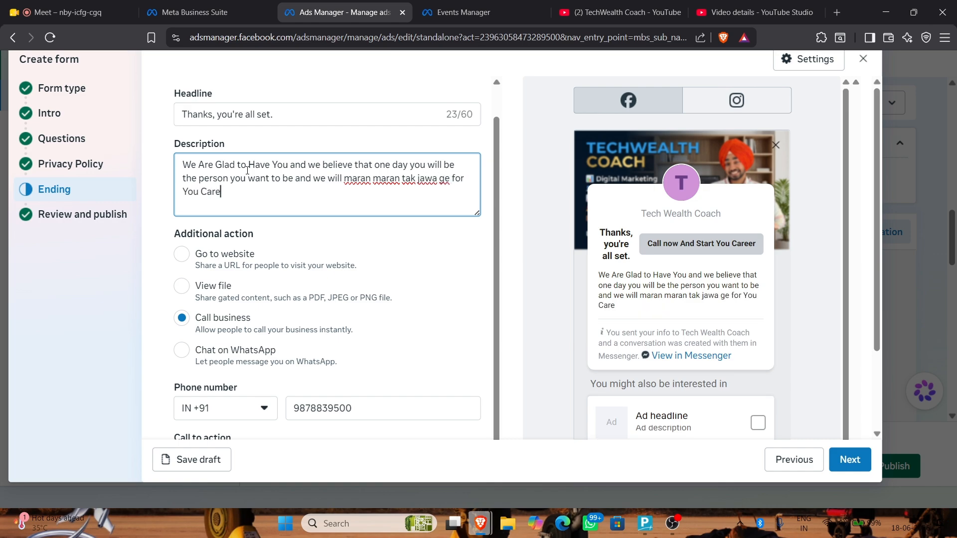
pyautogui.write('r')
pyautogui.scroll(-2, 260, 301)
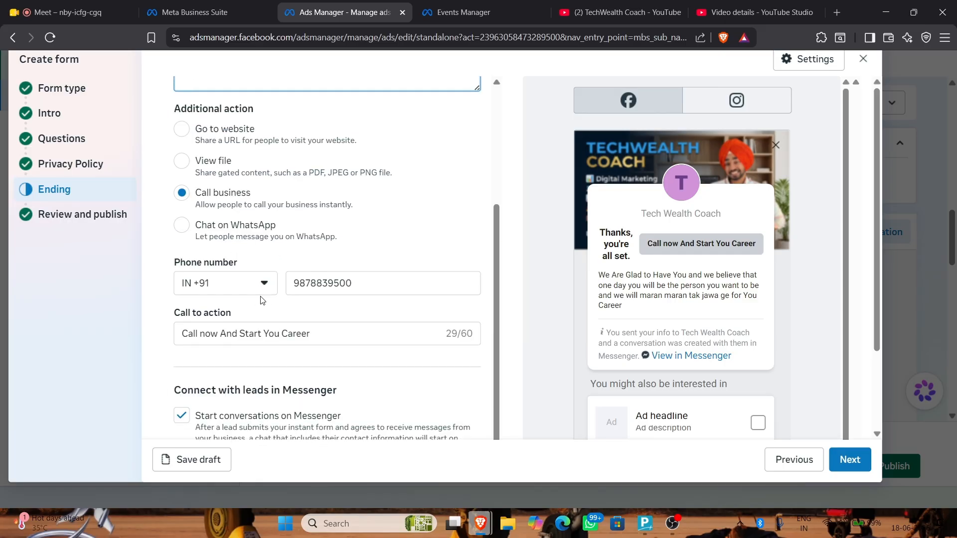
pyautogui.scroll(-1, 563, 374)
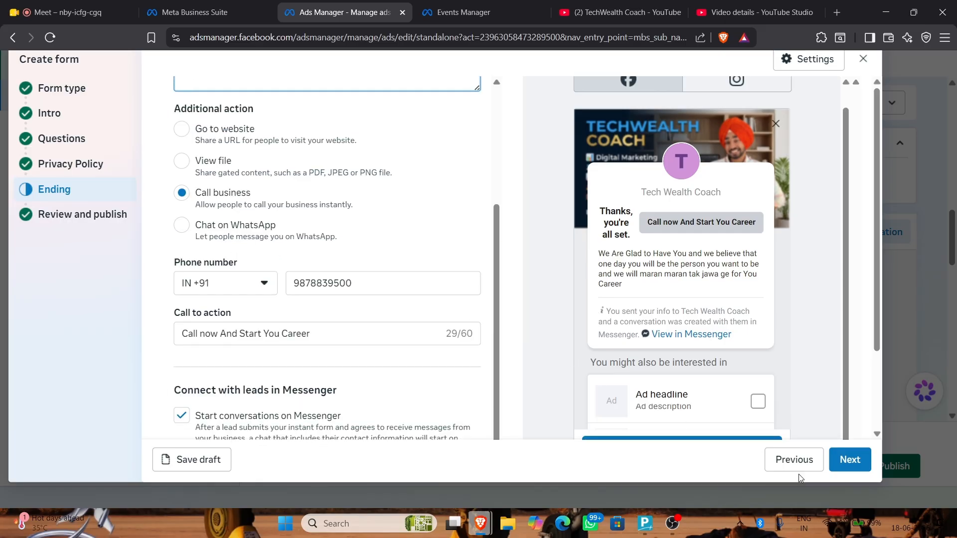
# Create the instant form 'Generated form 06/17/2026 10:42pm' and scroll the ad editor to Automated lead delivery
pyautogui.click(850, 469)
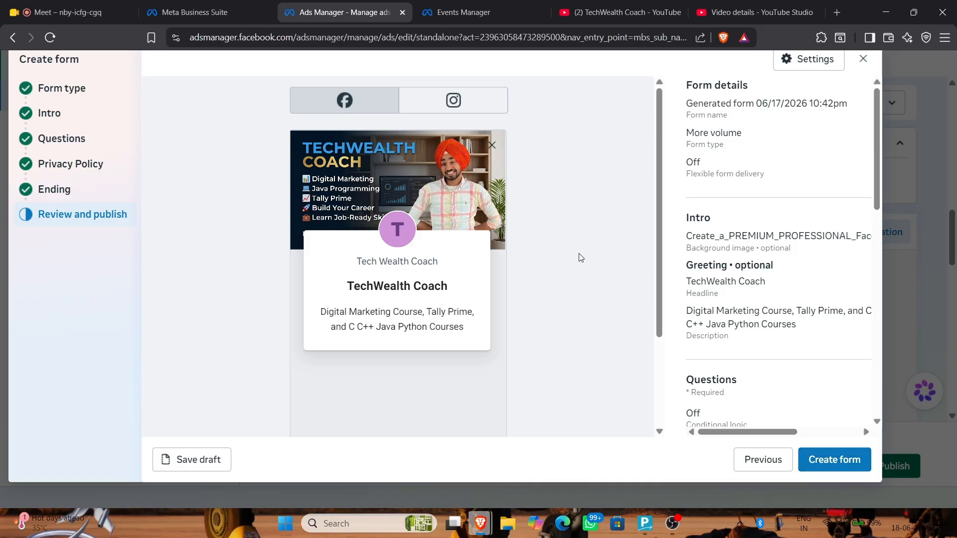
pyautogui.scroll(-3, 577, 256)
pyautogui.click(851, 460)
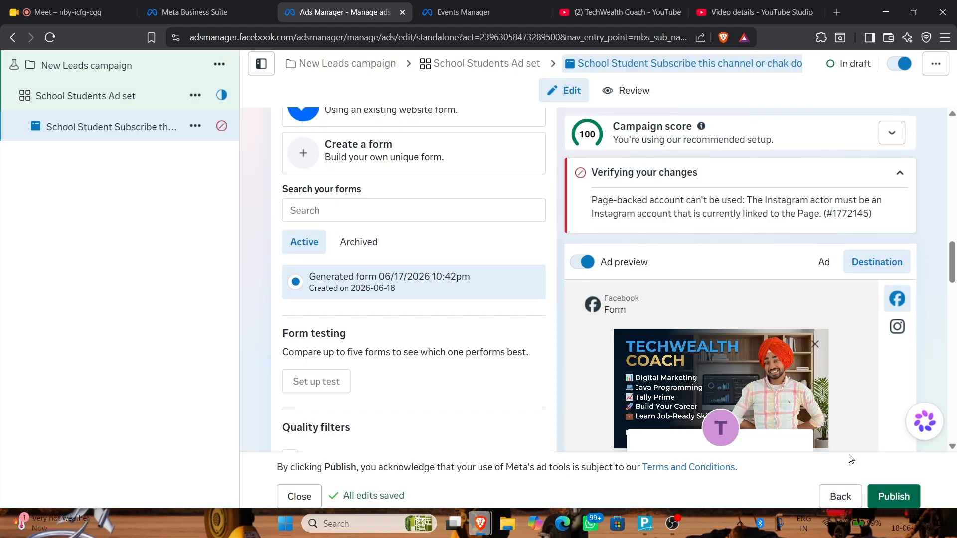
pyautogui.scroll(-7, 443, 286)
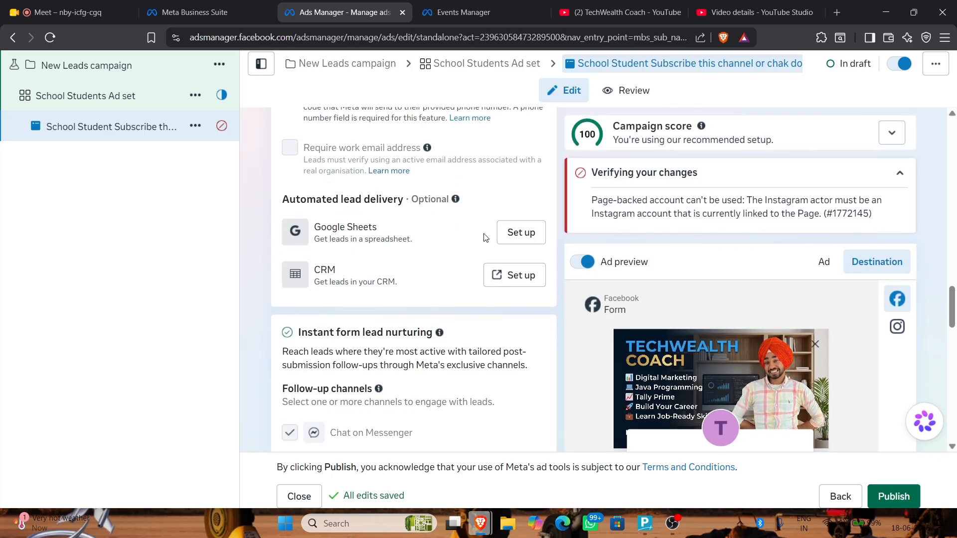
# Start Google Sheets lead delivery setup and choose the first Google account
pyautogui.click(520, 234)
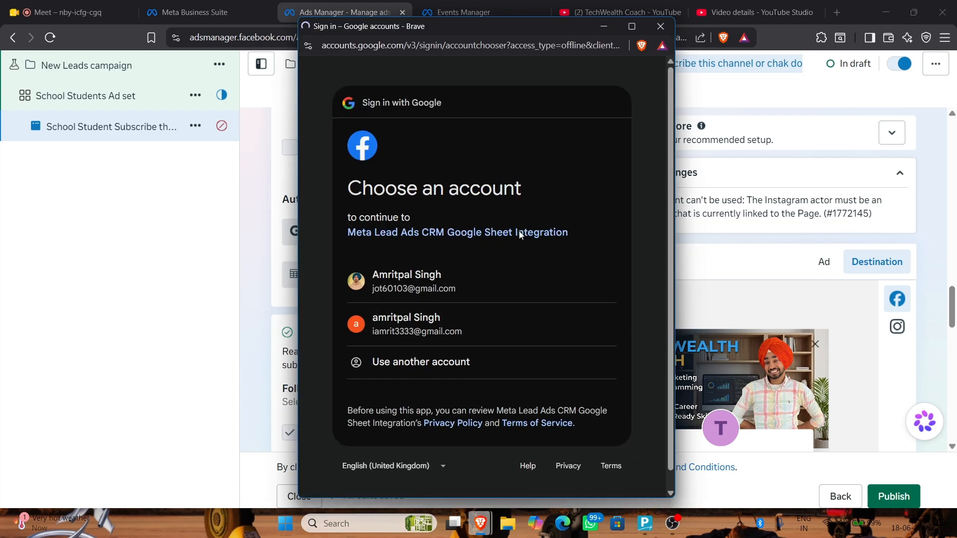
pyautogui.click(395, 280)
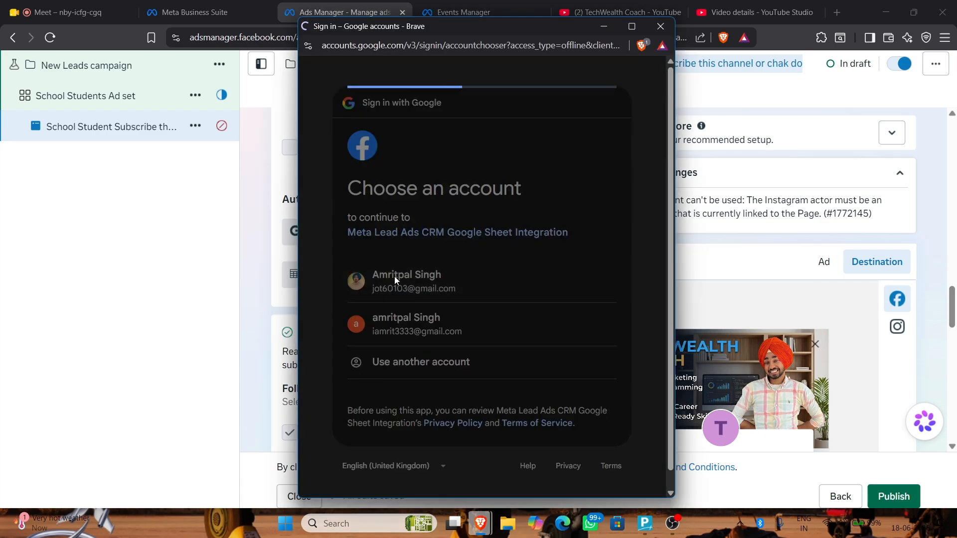
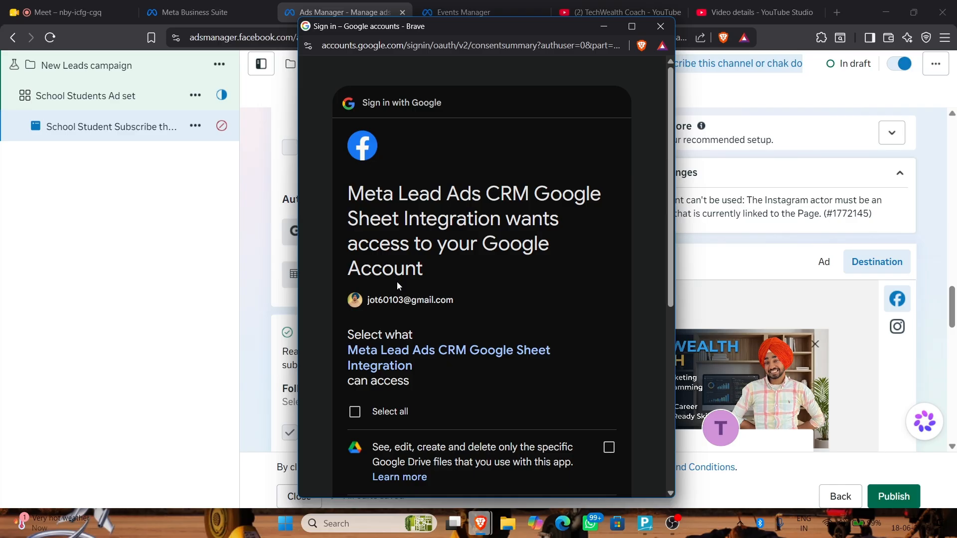
# Allow every requested Drive and Sheets permission for the Google Sheets integration and continue
pyautogui.scroll(-2, 397, 282)
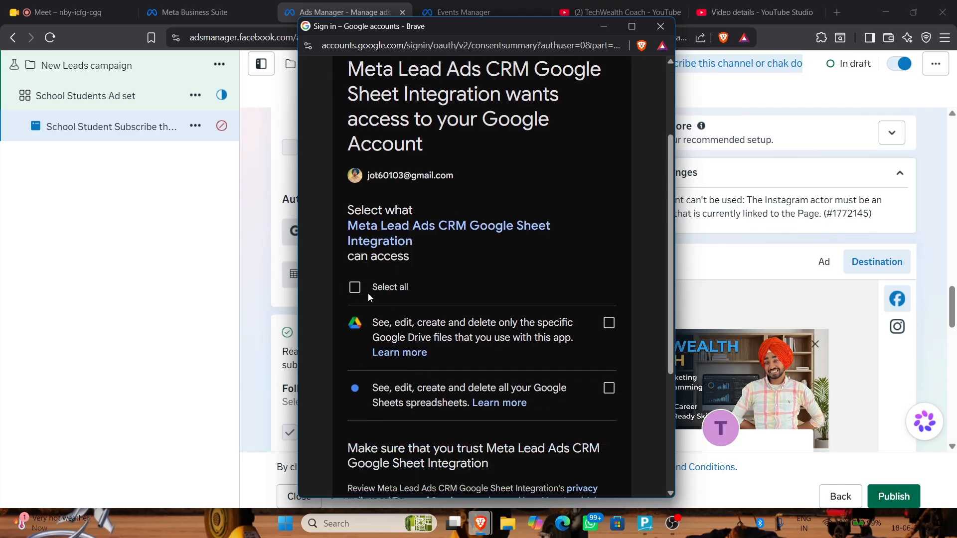
pyautogui.click(355, 288)
pyautogui.scroll(-3, 440, 244)
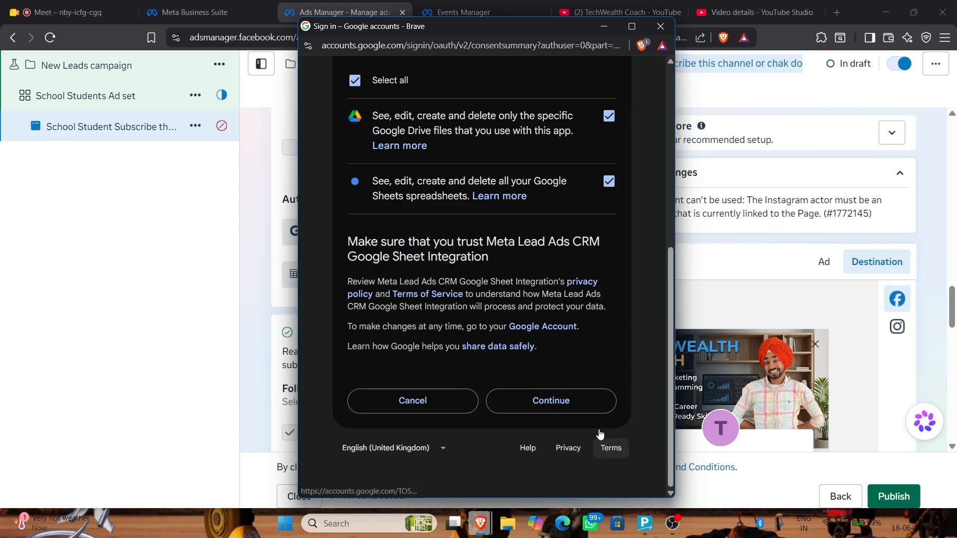
pyautogui.click(588, 398)
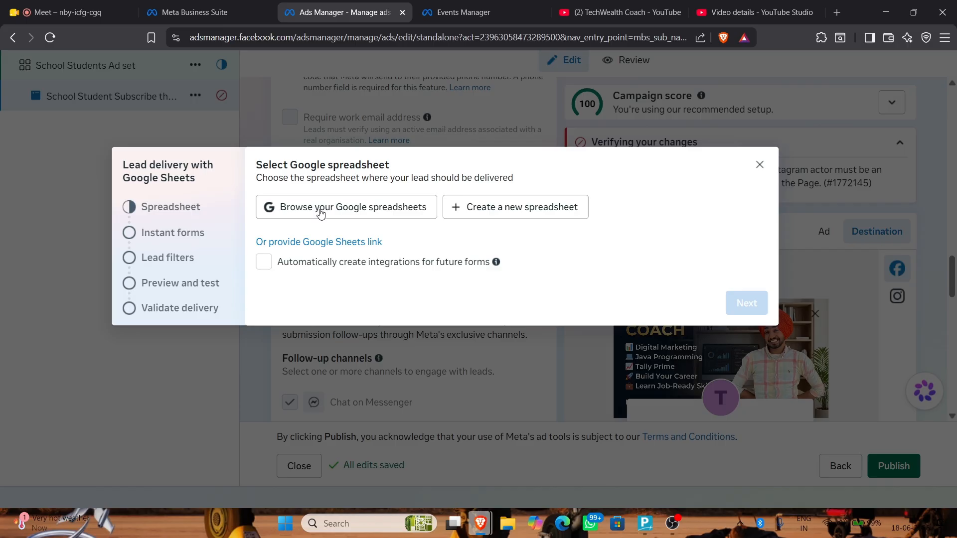
# Create a new spreadsheet named 'Tech Wealth Coach Inernship spreadsheet' for lead delivery
pyautogui.click(506, 212)
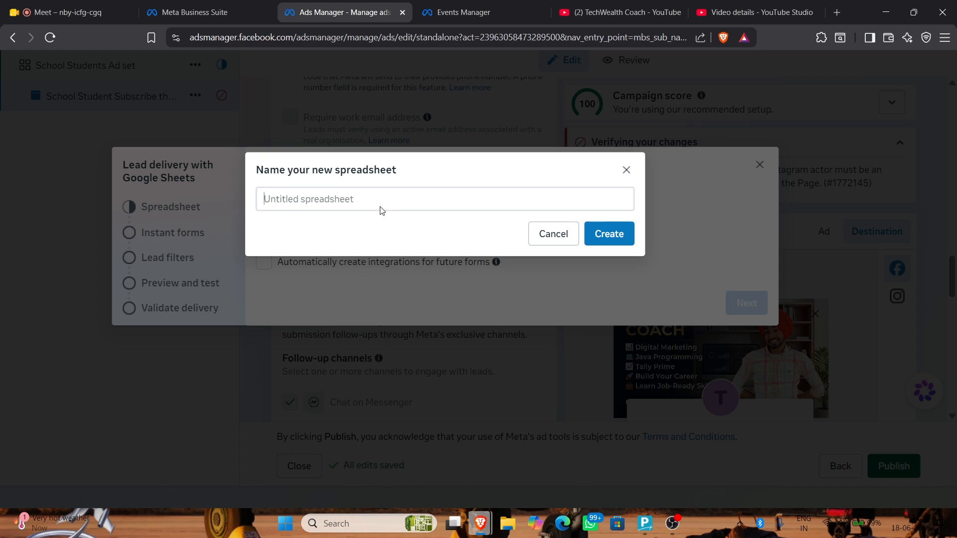
pyautogui.click(368, 204)
pyautogui.write('Tech ')
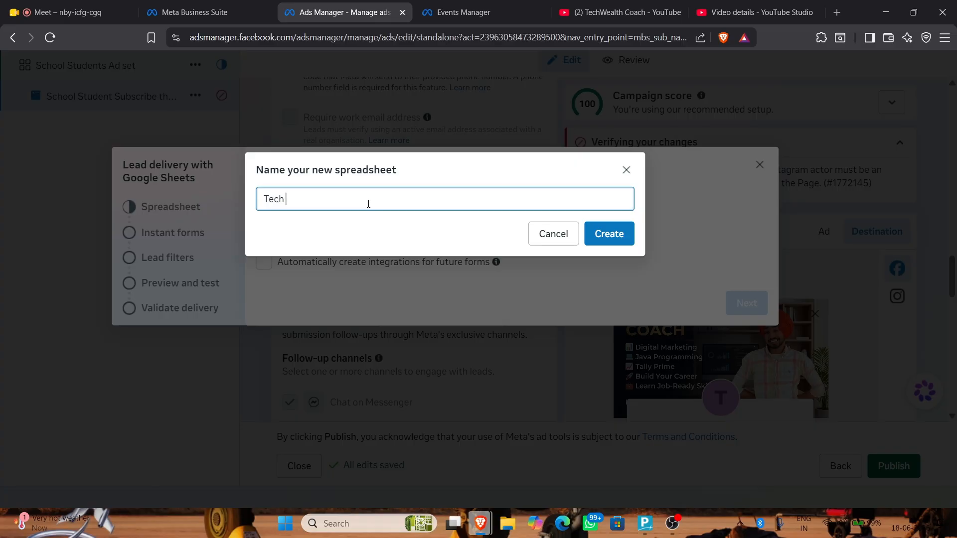
pyautogui.write('Wealth Coach Inernship spreadsheet')
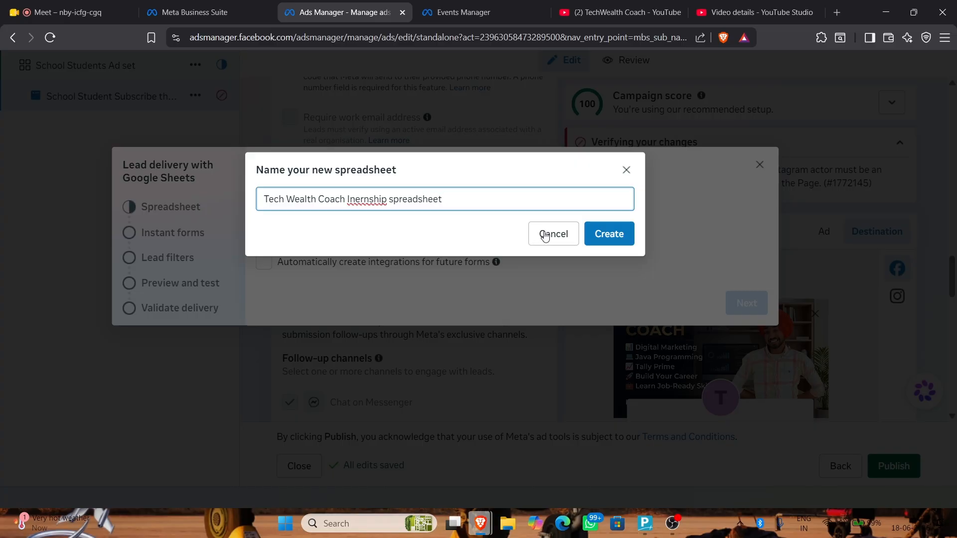
pyautogui.click(625, 235)
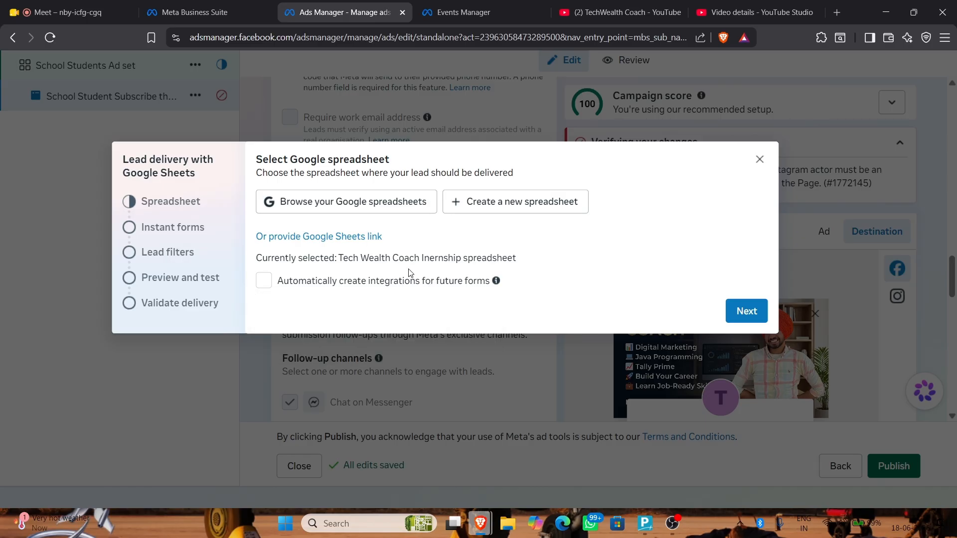
# Select 'Generated form 06/17/2026 10:42pm', turn on Sync existing leads, and keep Conversions API enabled
pyautogui.click(753, 314)
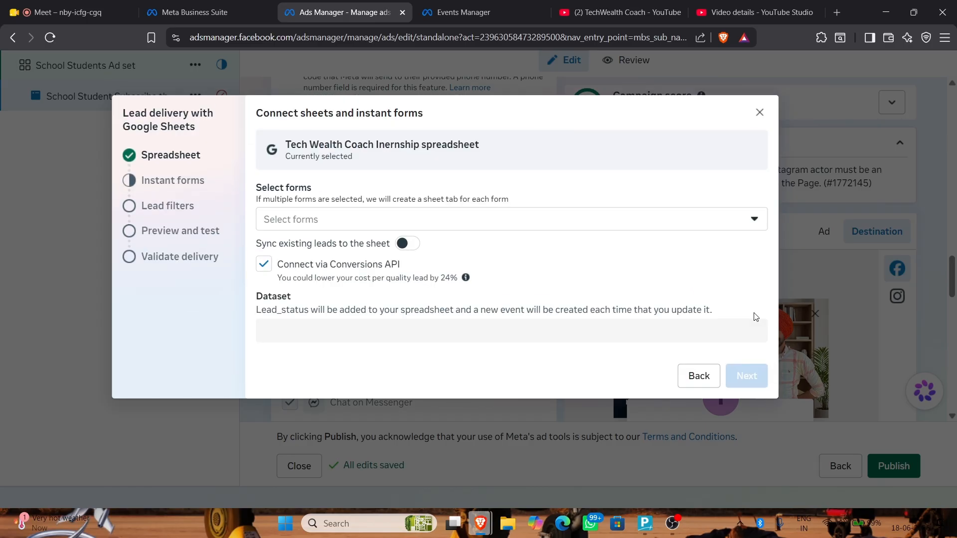
pyautogui.click(494, 217)
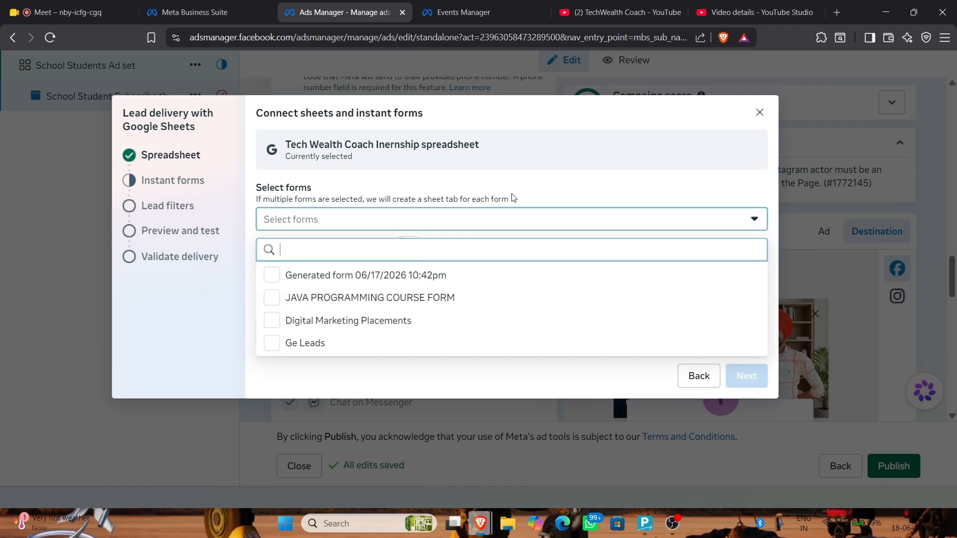
pyautogui.click(272, 275)
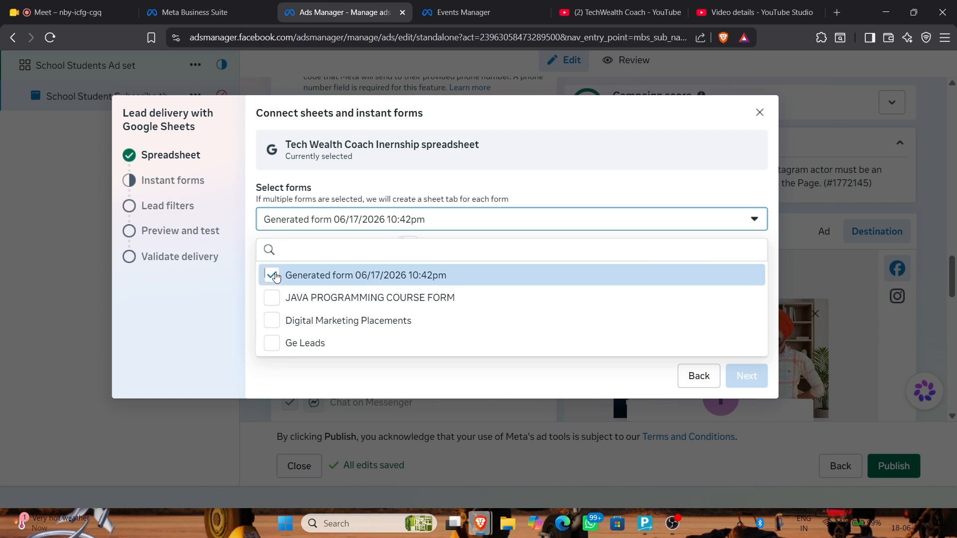
pyautogui.click(558, 193)
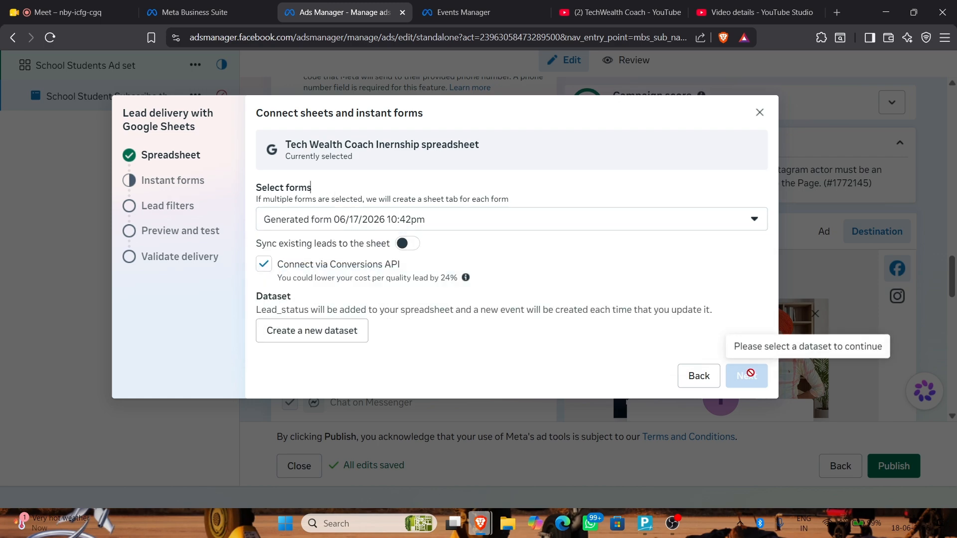
pyautogui.click(407, 246)
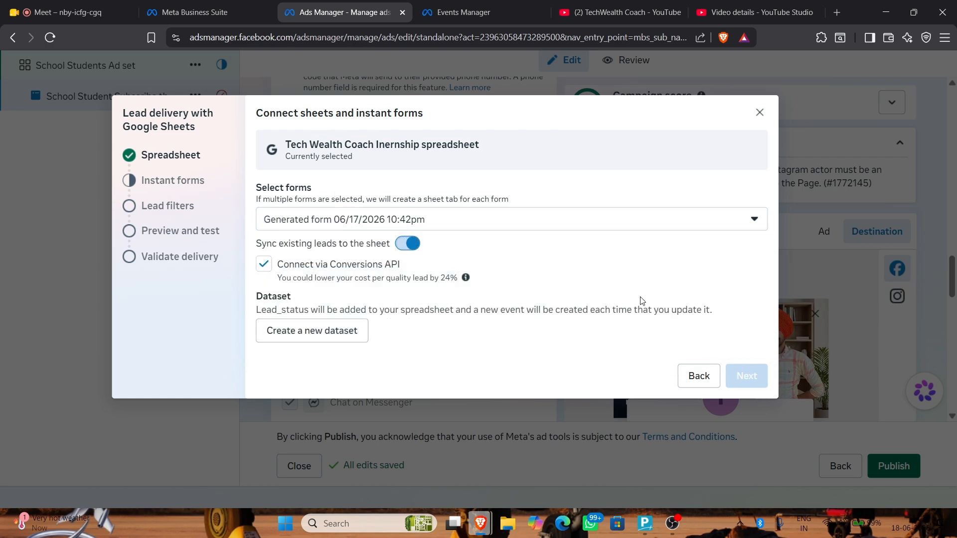
pyautogui.click(264, 264)
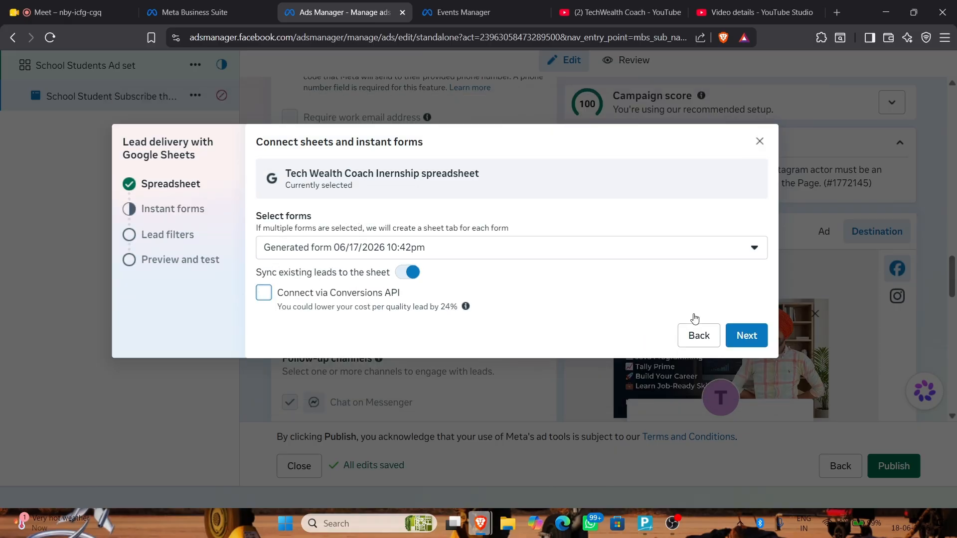
pyautogui.click(262, 292)
# Start a new dataset and begin typing its name, Tech Wealth Coach Dataset
pyautogui.click(304, 336)
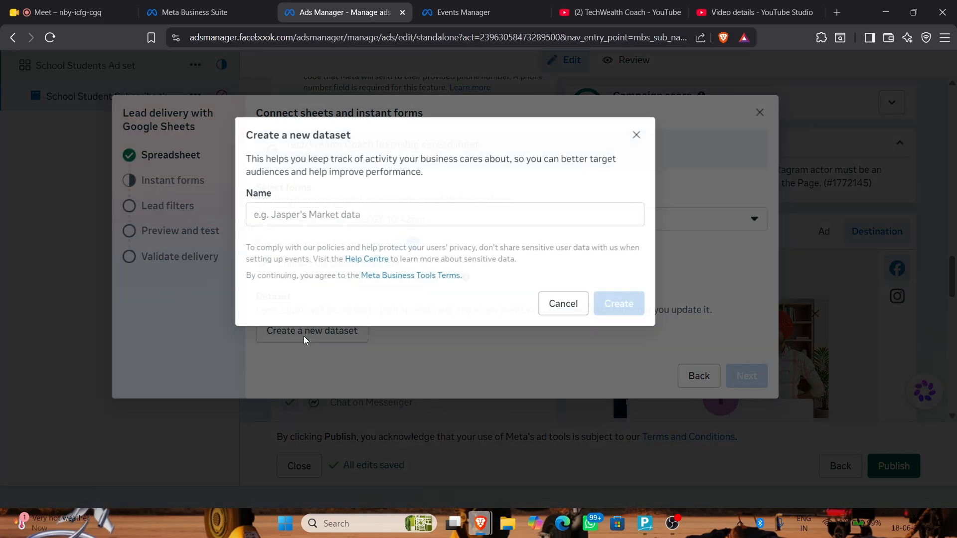
pyautogui.click(286, 215)
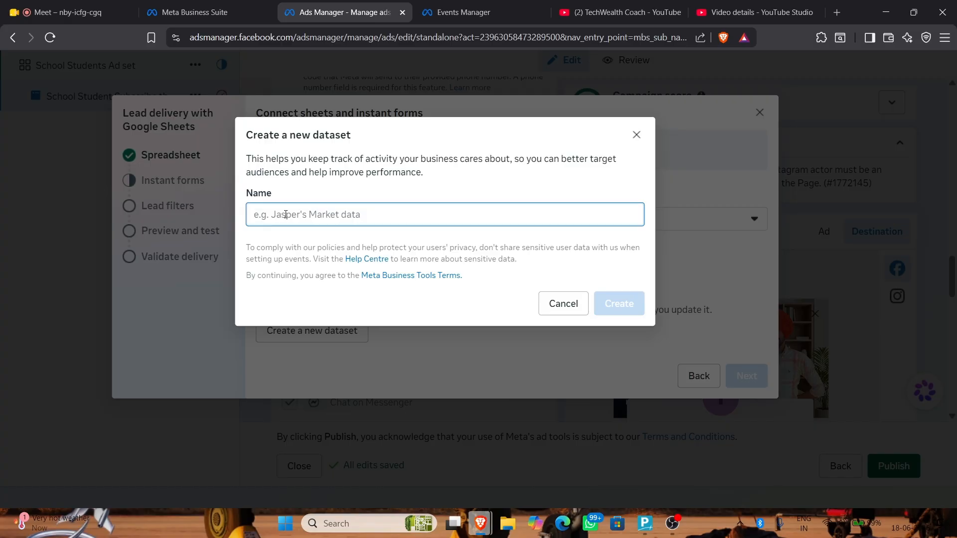
pyautogui.write('Tech Weal')
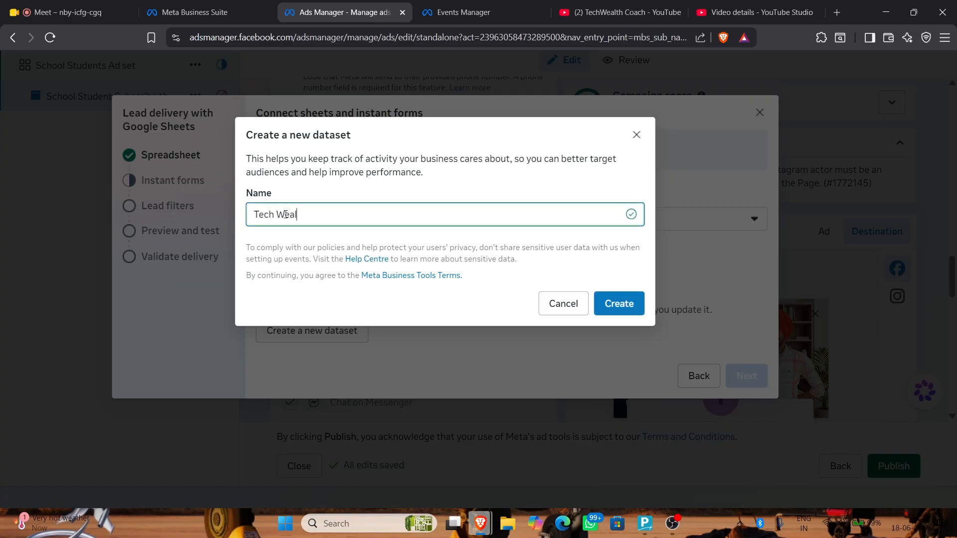
pyautogui.write('th Cpoach Dataset')
pyautogui.click(502, 3)
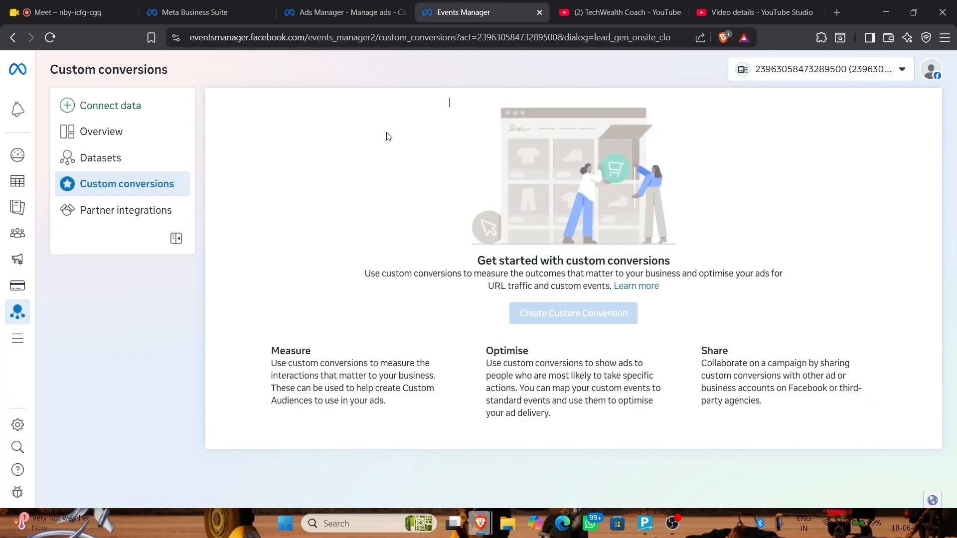
pyautogui.click(120, 164)
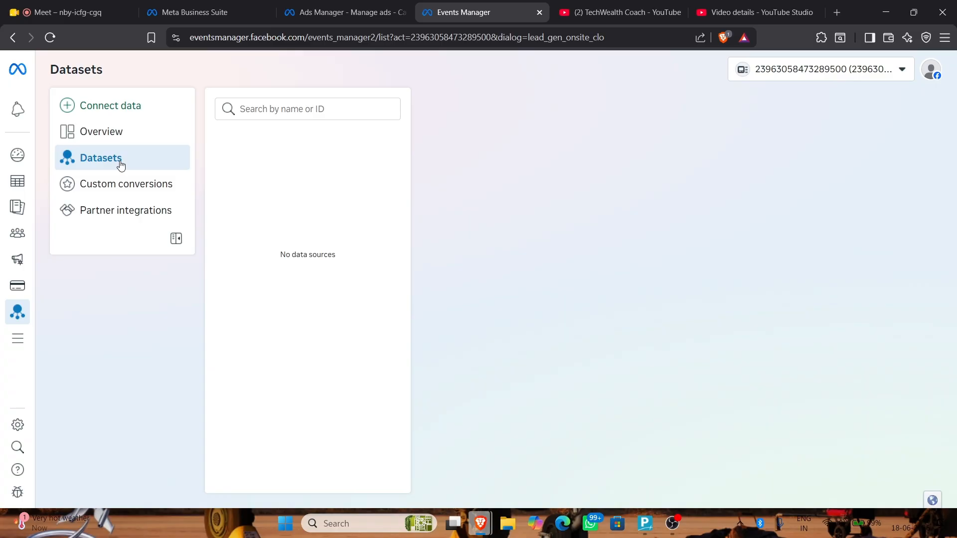
pyautogui.click(334, 11)
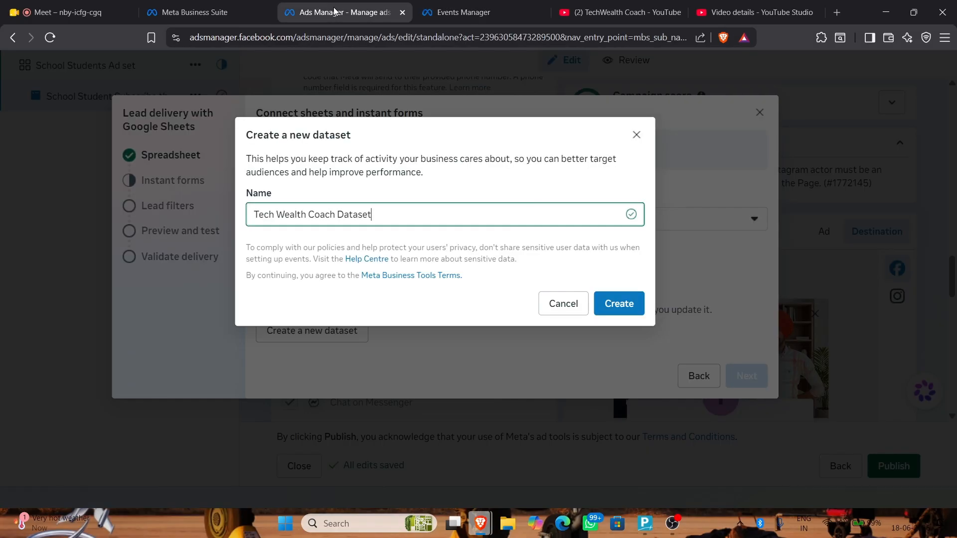
# Create Tech Wealth Coach Dataset, advance to lead filters, and skip filtering
pyautogui.click(603, 306)
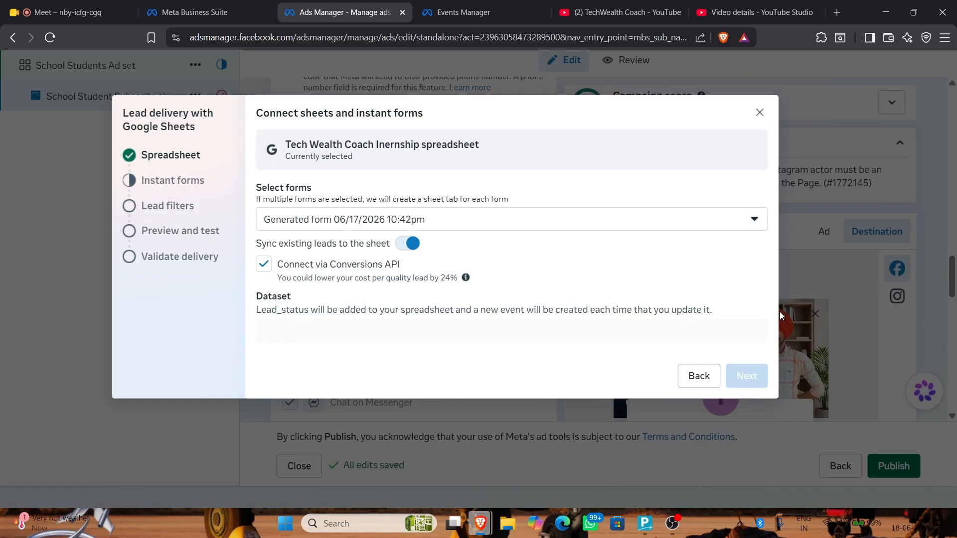
pyautogui.click(746, 376)
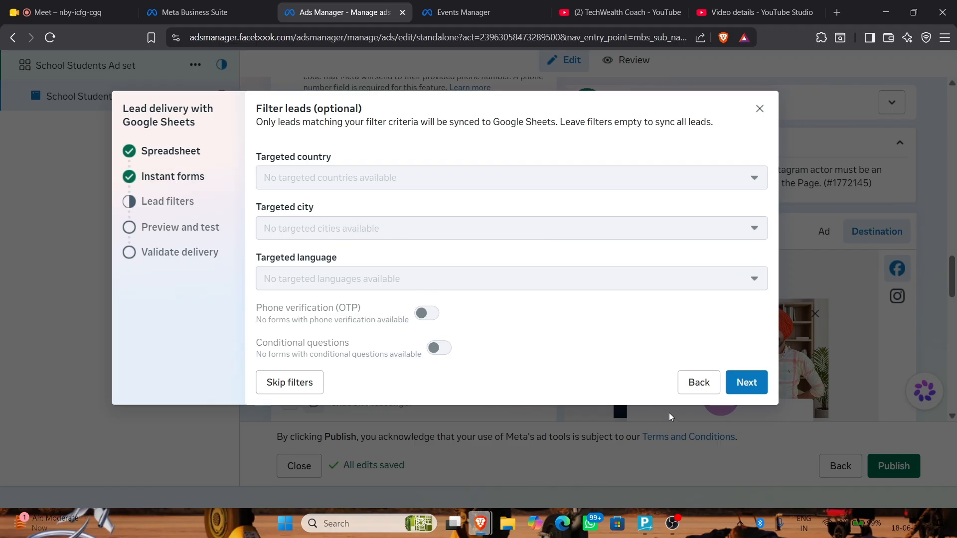
pyautogui.click(695, 382)
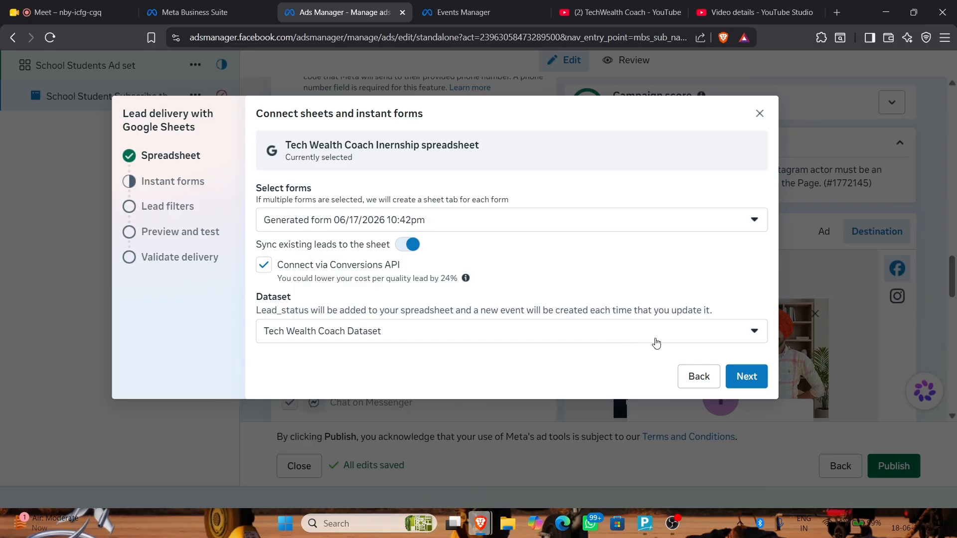
pyautogui.click(729, 374)
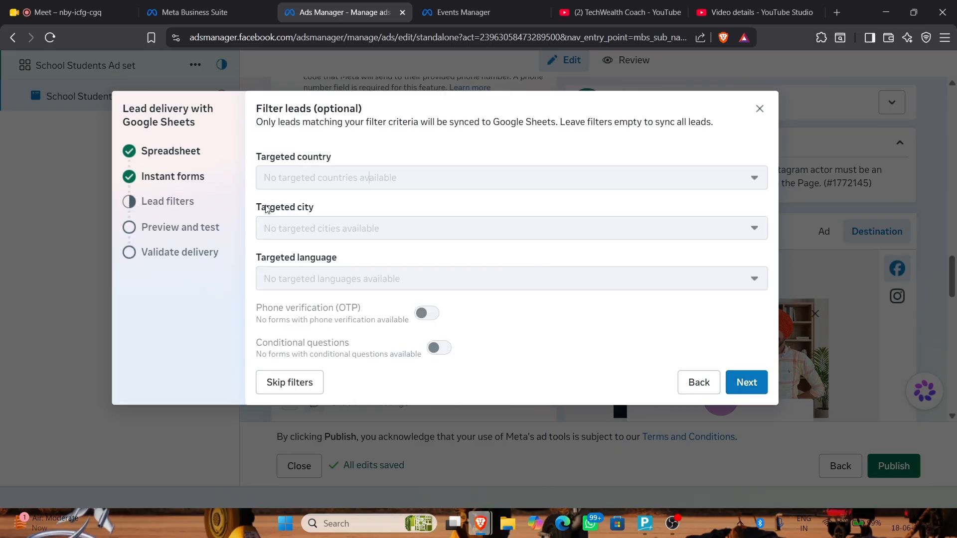
pyautogui.click(295, 382)
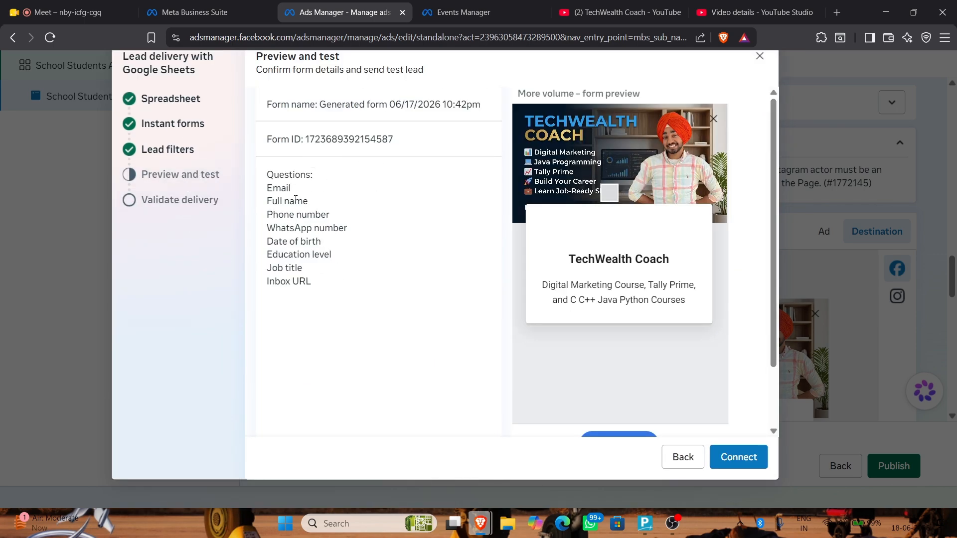
# Page through the instant form preview to its last page
pyautogui.scroll(-2, 666, 409)
pyautogui.click(716, 421)
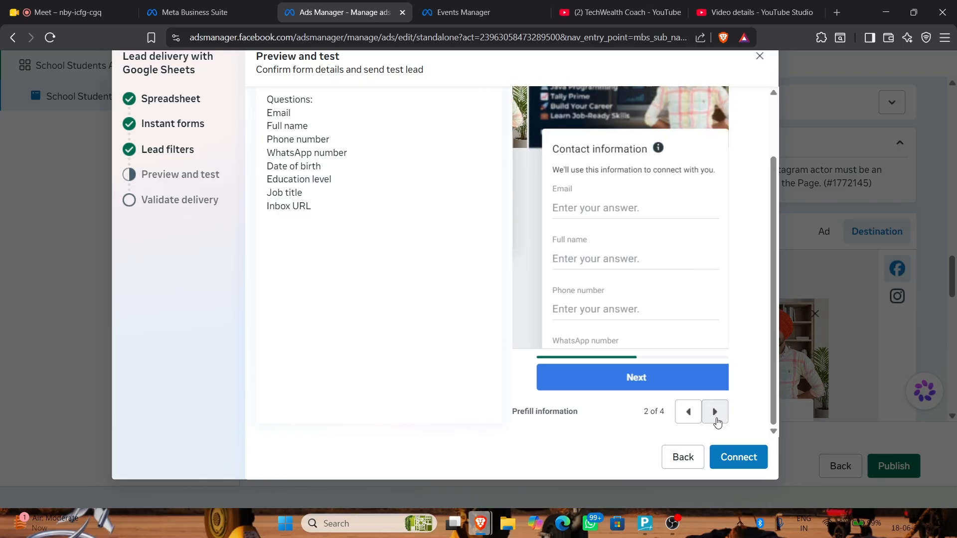
pyautogui.click(716, 422)
pyautogui.click(716, 422)
pyautogui.scroll(-3, 627, 263)
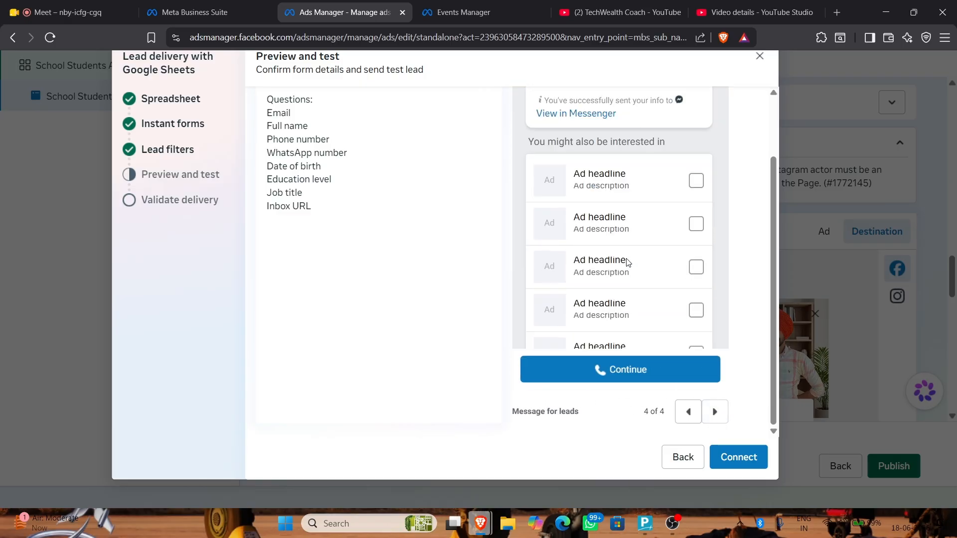
pyautogui.scroll(-2, 627, 263)
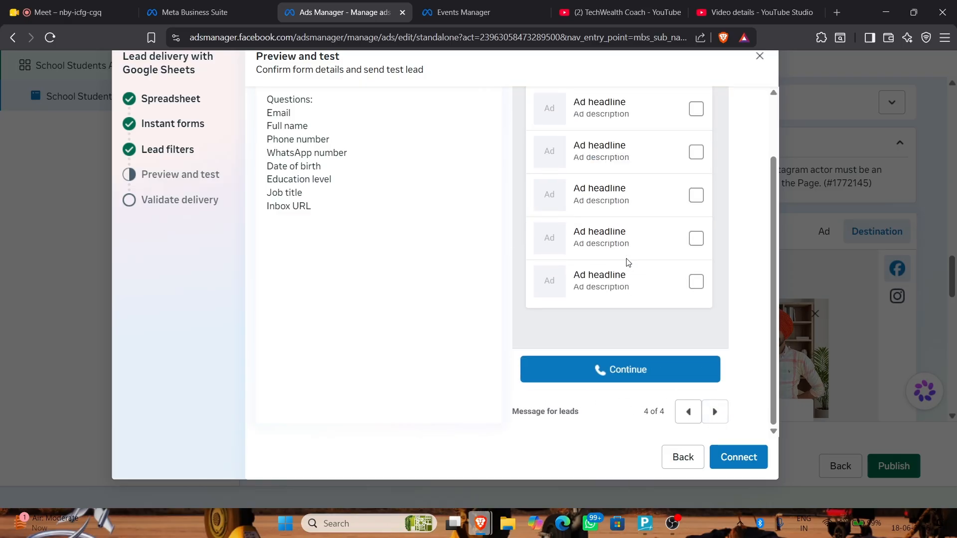
# Connect the form, send a test lead, and open the spreadsheet to view it
pyautogui.click(741, 457)
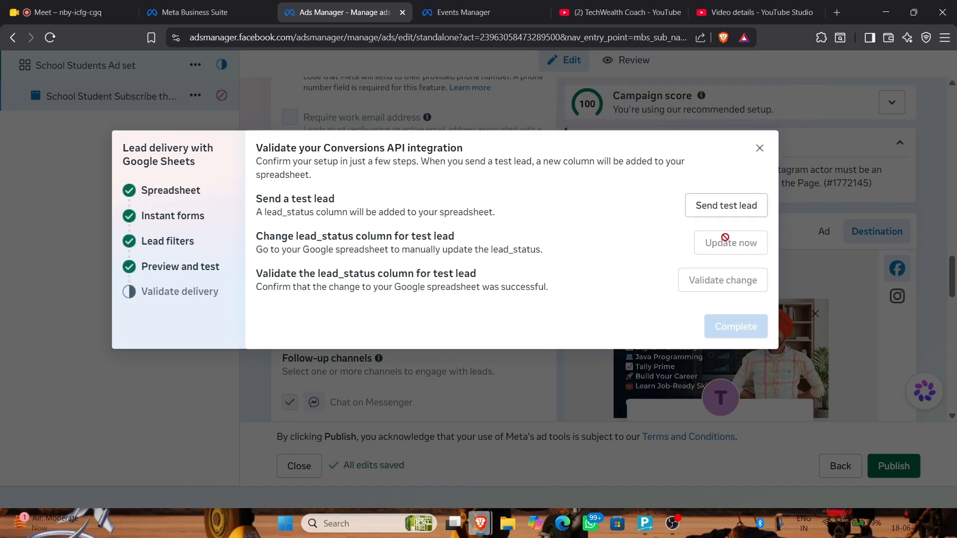
pyautogui.click(722, 220)
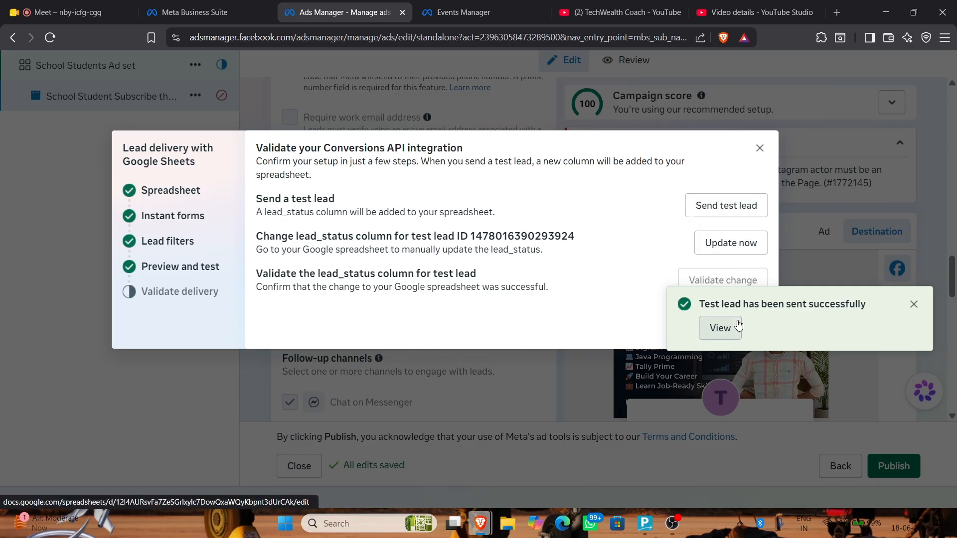
pyautogui.click(720, 328)
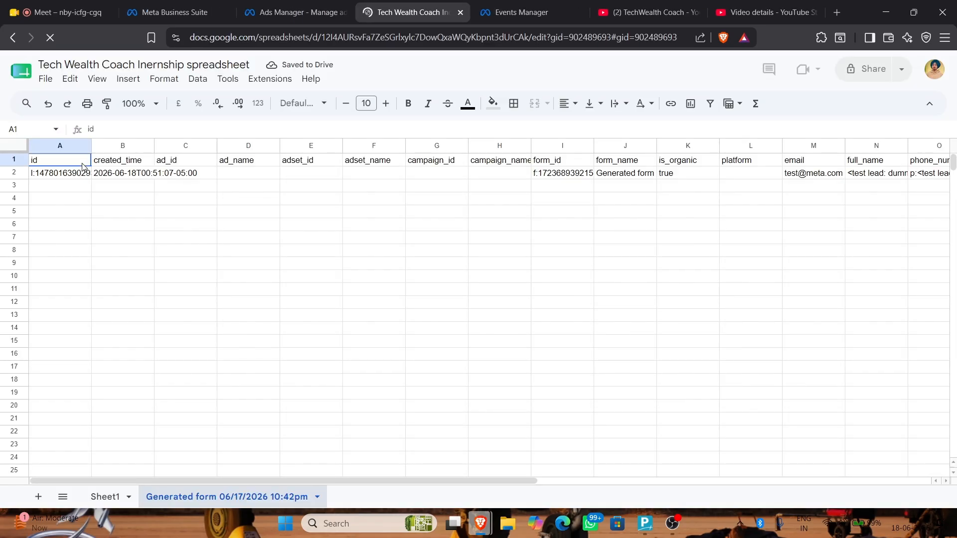
# Check the test lead's CREATED lead_status in the sheet, then return to Ads Manager
pyautogui.hscroll(5, 606, 195)
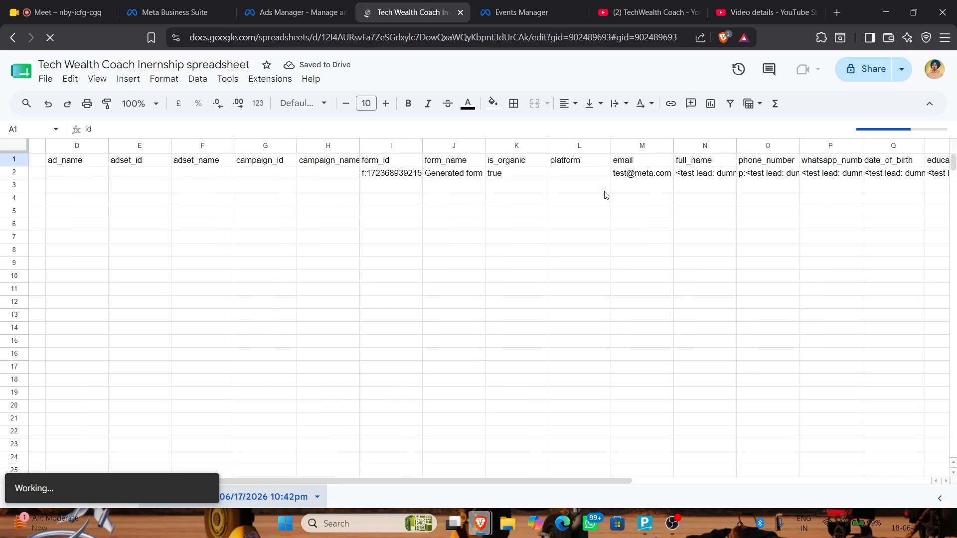
pyautogui.hscroll(6, 606, 194)
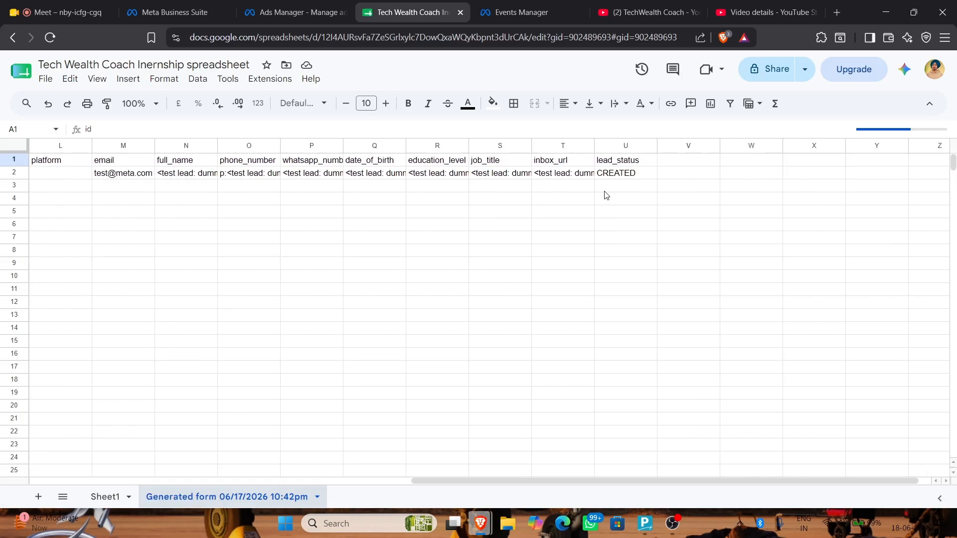
pyautogui.hscroll(-11, 606, 194)
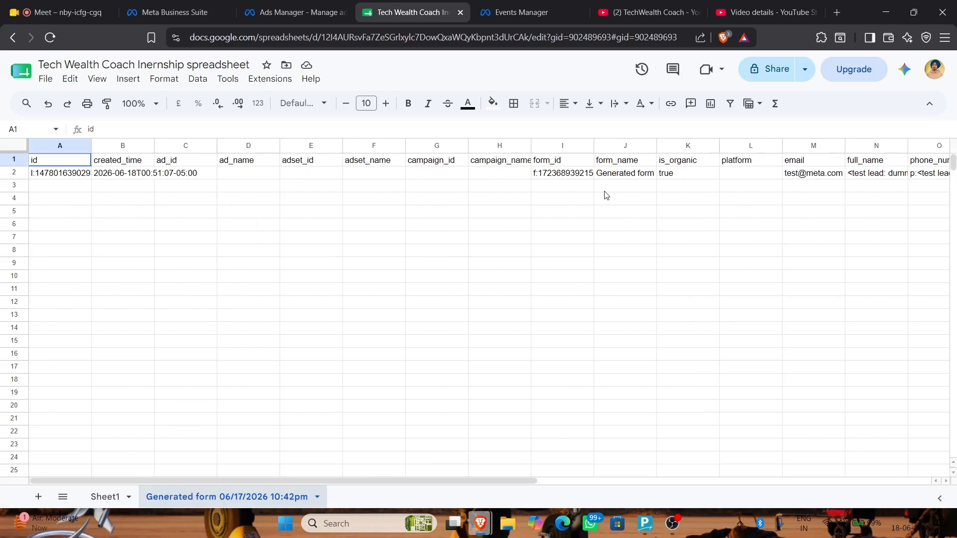
pyautogui.click(319, 12)
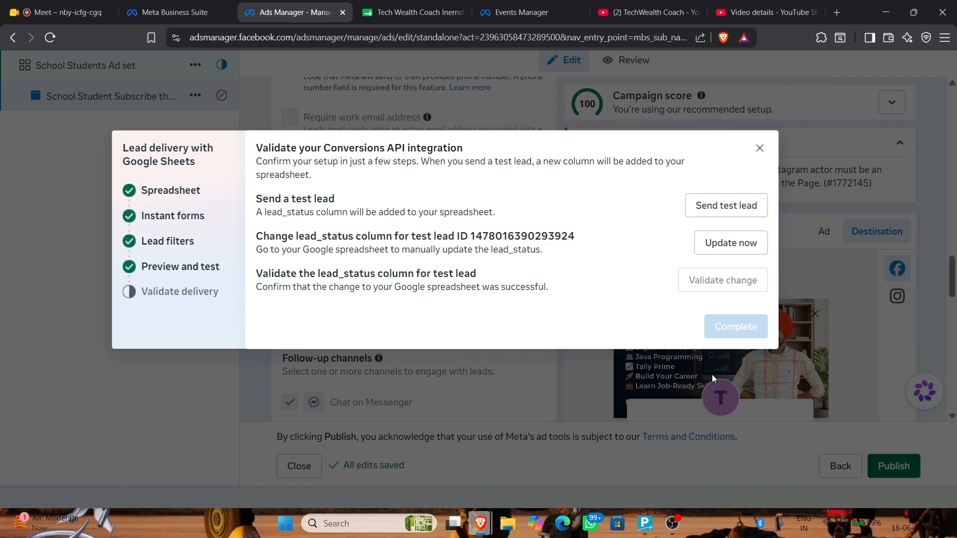
# Try validating the change, which reports the lead status unchanged, then reopen the spreadsheet tab
pyautogui.click(731, 246)
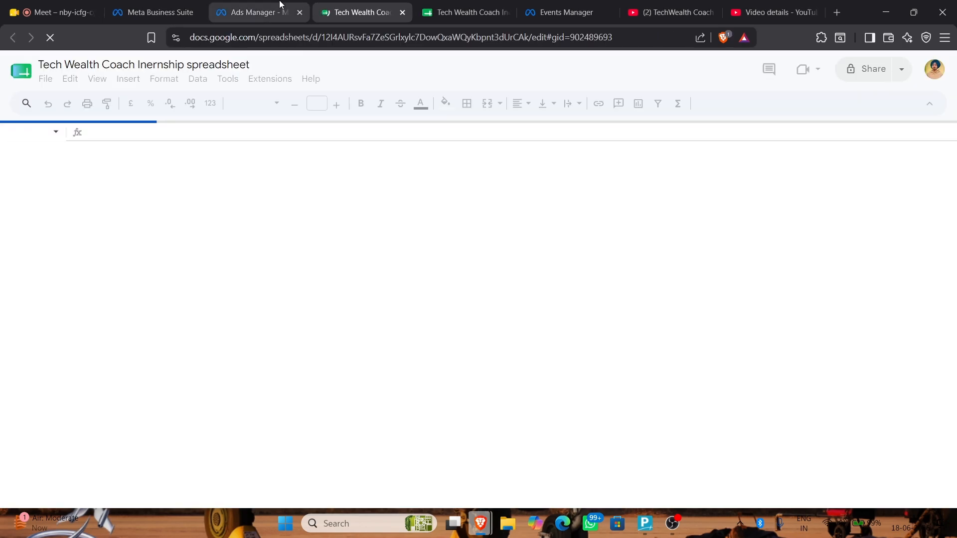
pyautogui.click(279, 11)
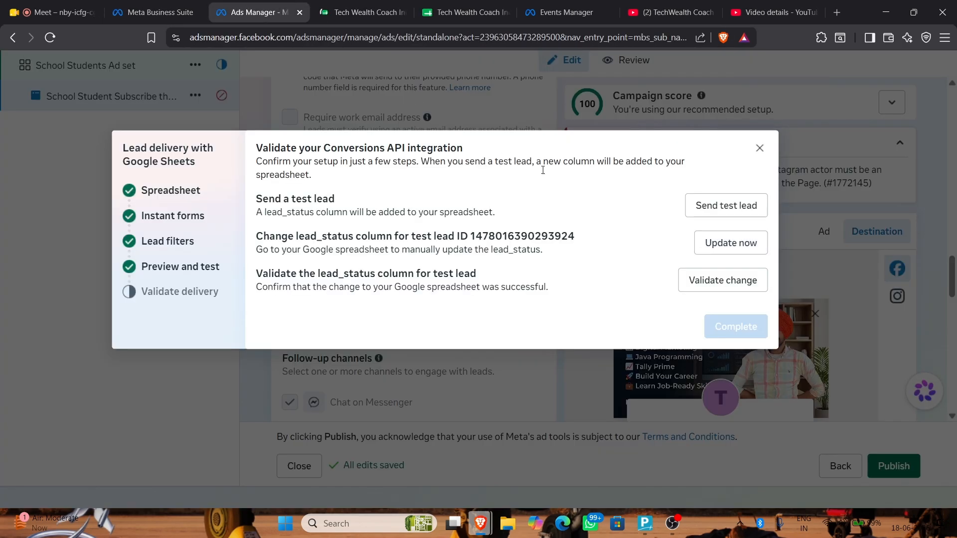
pyautogui.click(698, 289)
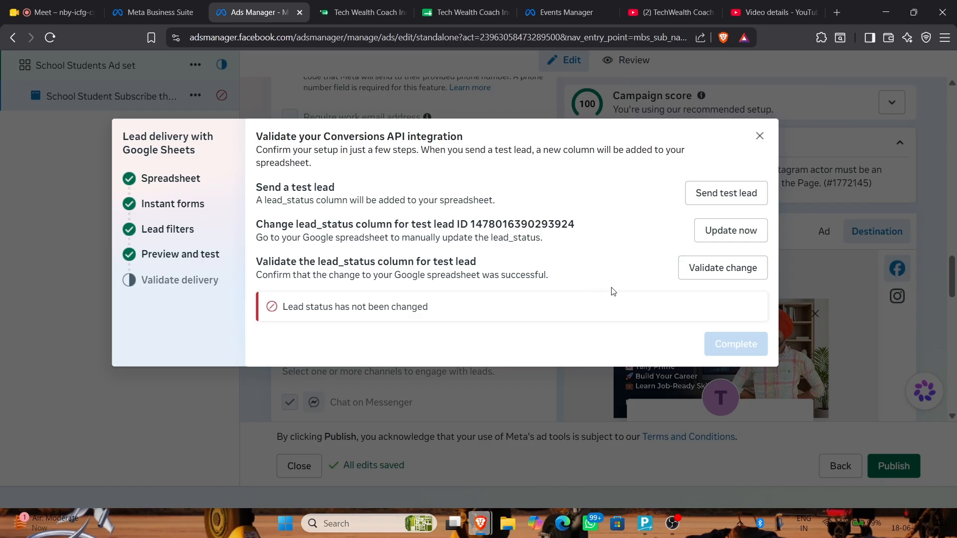
pyautogui.click(344, 12)
# Enter 'jai mata di' in the test lead's ad_name cell D2
pyautogui.click(357, 228)
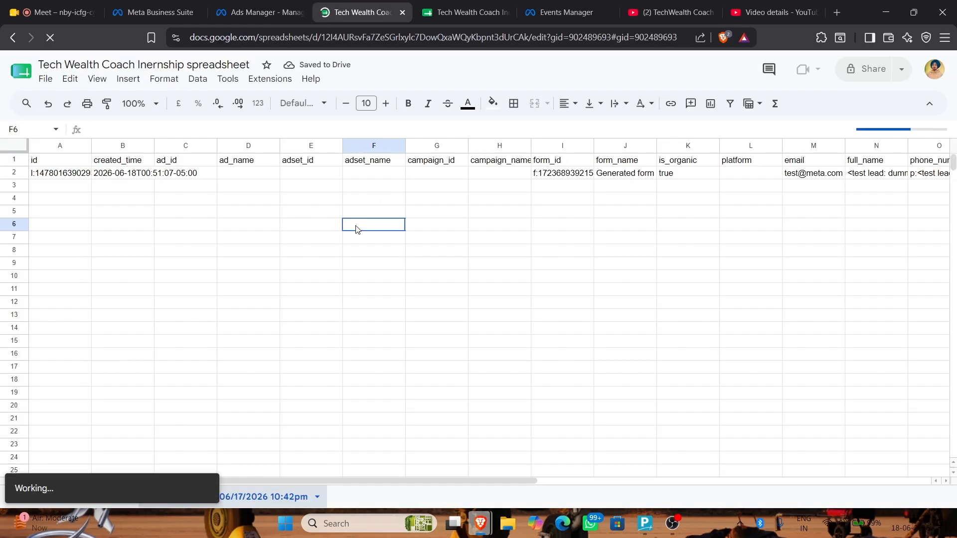
pyautogui.click(46, 188)
pyautogui.click(195, 175)
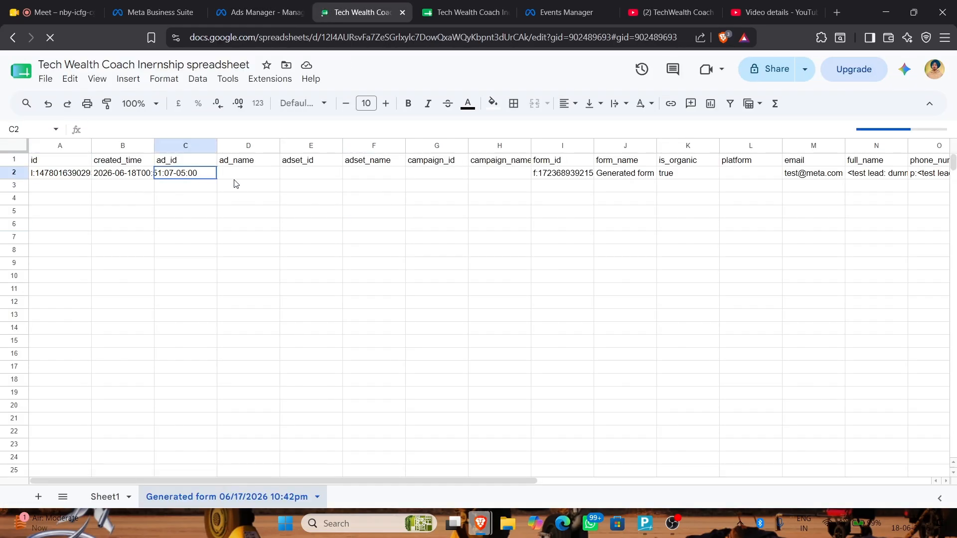
pyautogui.click(247, 177)
pyautogui.write('jai mata d')
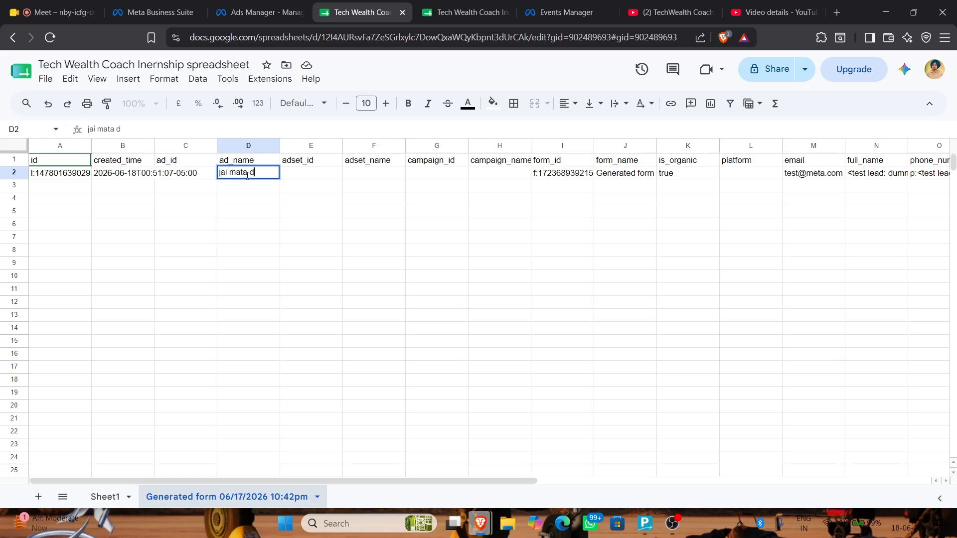
pyautogui.write('i')
pyautogui.click(550, 359)
# Recheck the lead status validation in Ads Manager, then reopen the spreadsheet
pyautogui.click(296, 6)
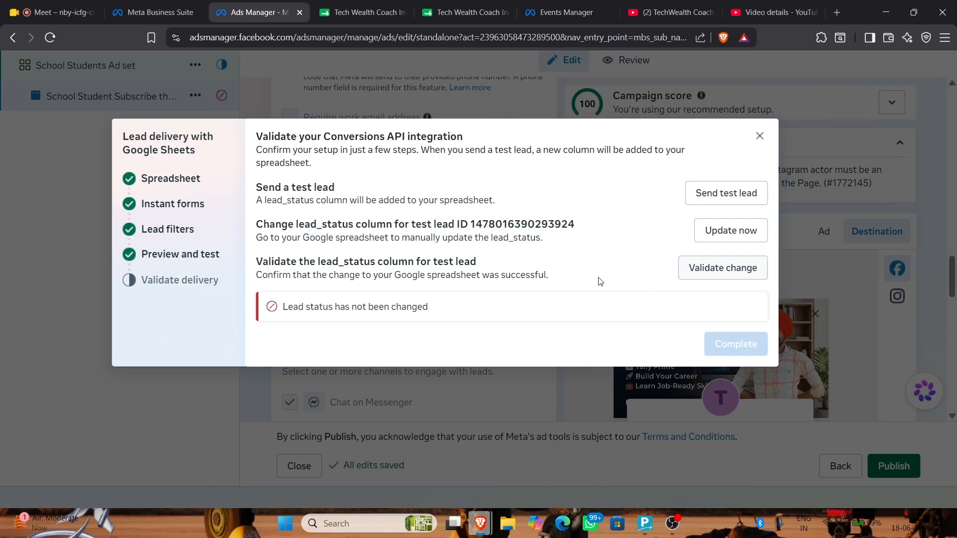
pyautogui.click(738, 273)
pyautogui.click(731, 232)
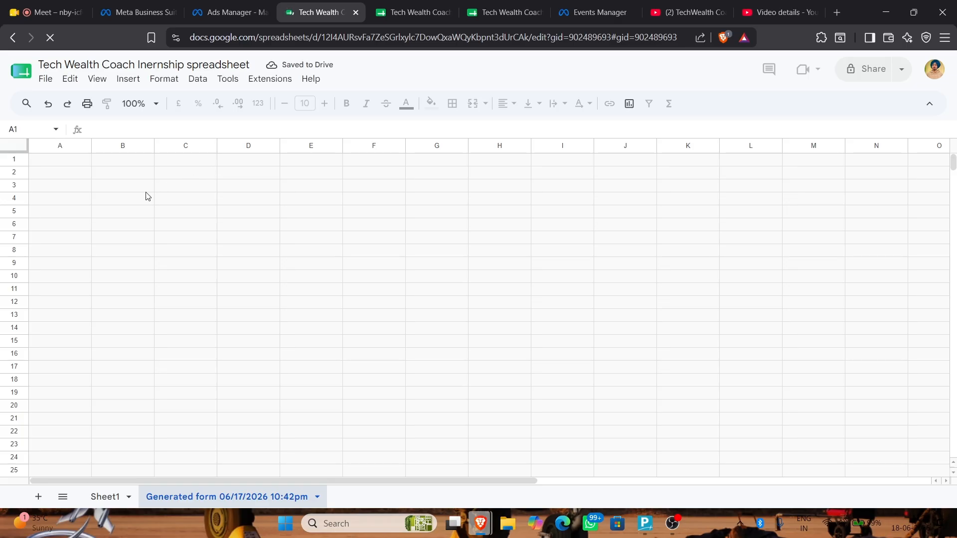
# Change the test lead's lead_status in U2 from CREATED to WORK_DONE
pyautogui.click(370, 179)
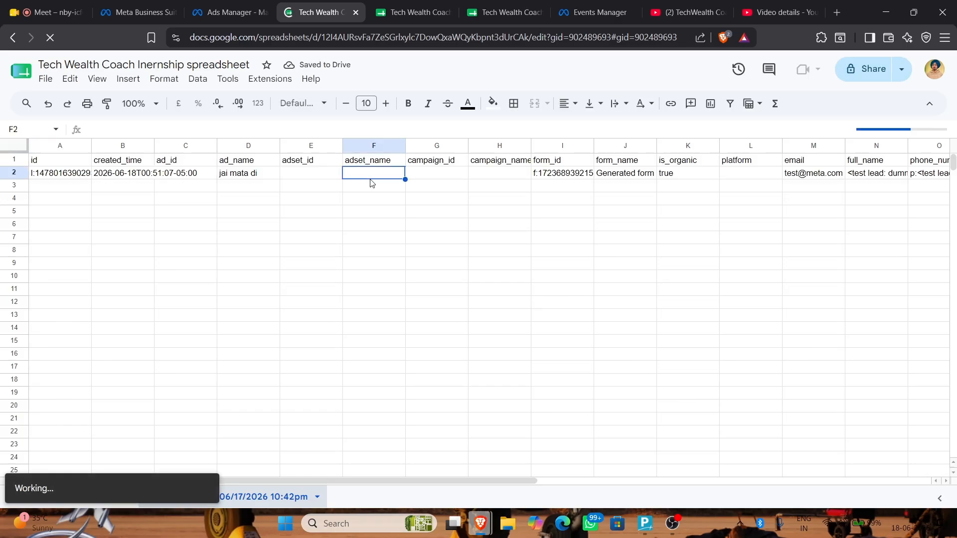
pyautogui.hscroll(5, 601, 198)
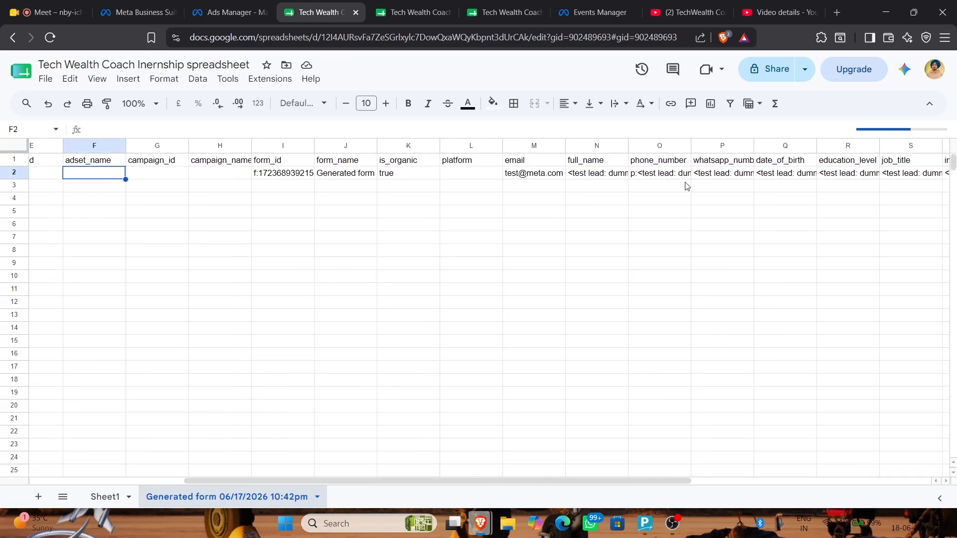
pyautogui.hscroll(5, 686, 186)
pyautogui.click(693, 176)
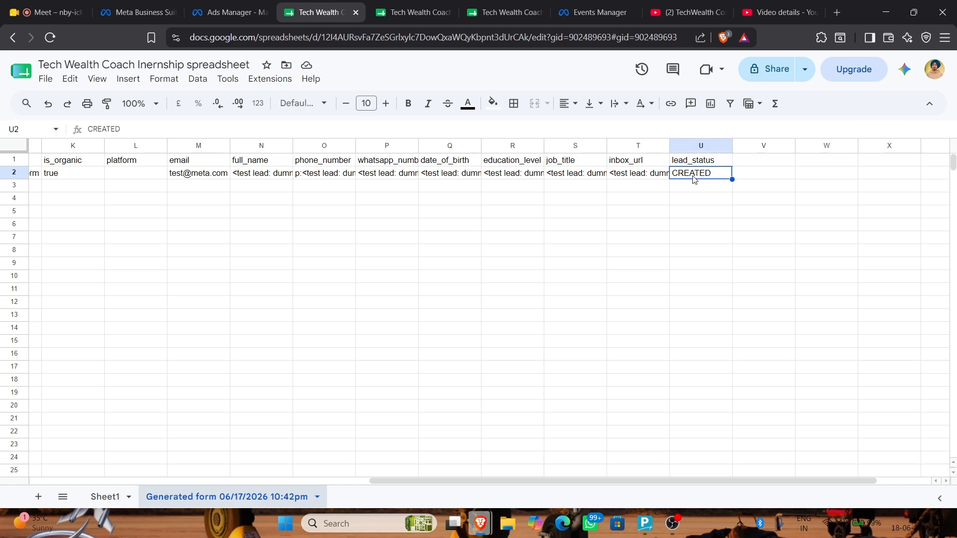
pyautogui.write('do')
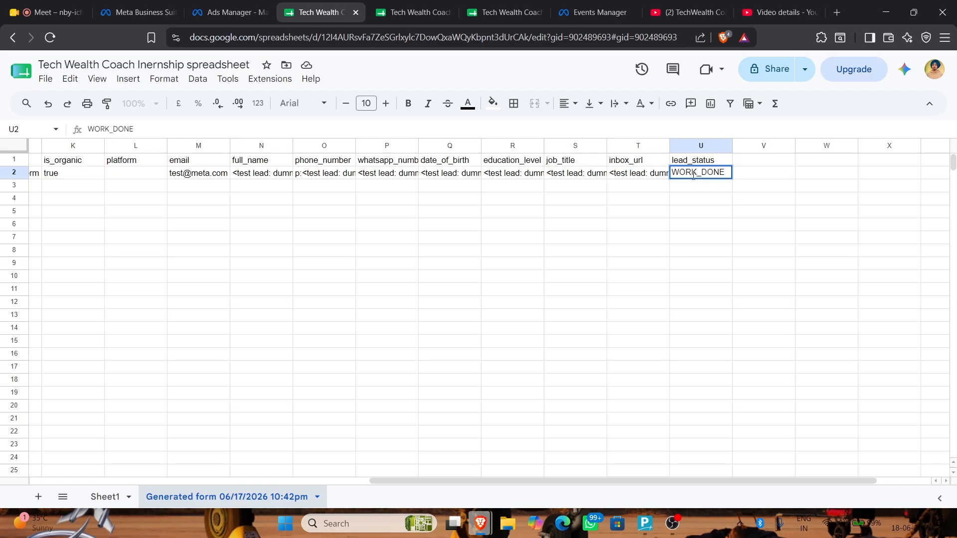
pyautogui.press('Return')
# Validate the WORK_DONE lead status and complete the Google Sheets lead delivery setup
pyautogui.click(249, 11)
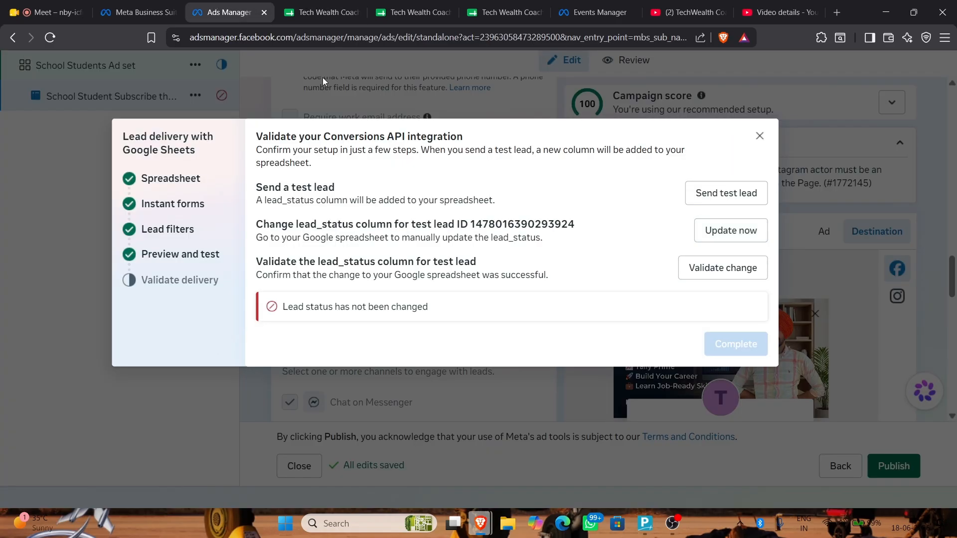
pyautogui.click(687, 267)
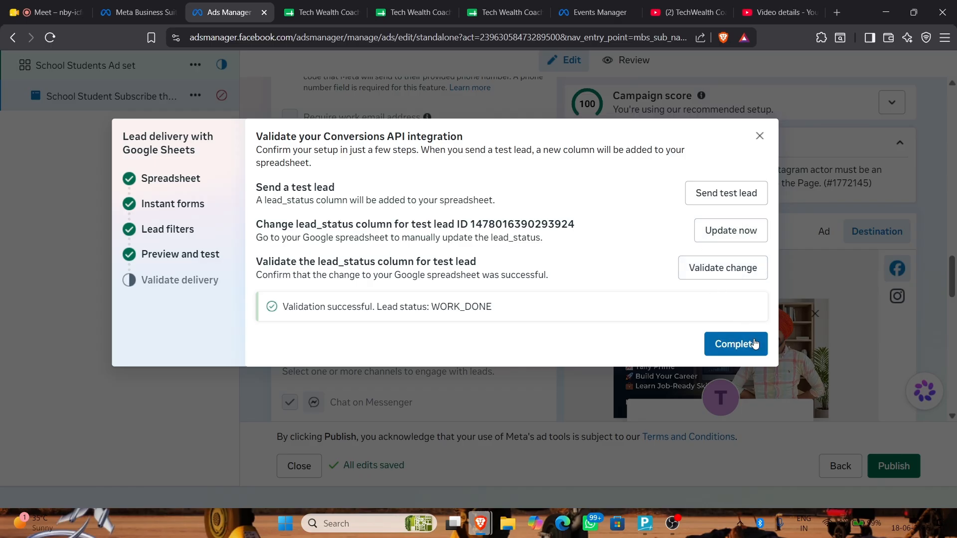
pyautogui.click(745, 344)
# Scroll to the Ad creative section and open the Set up creative dropdown
pyautogui.scroll(-5, 474, 267)
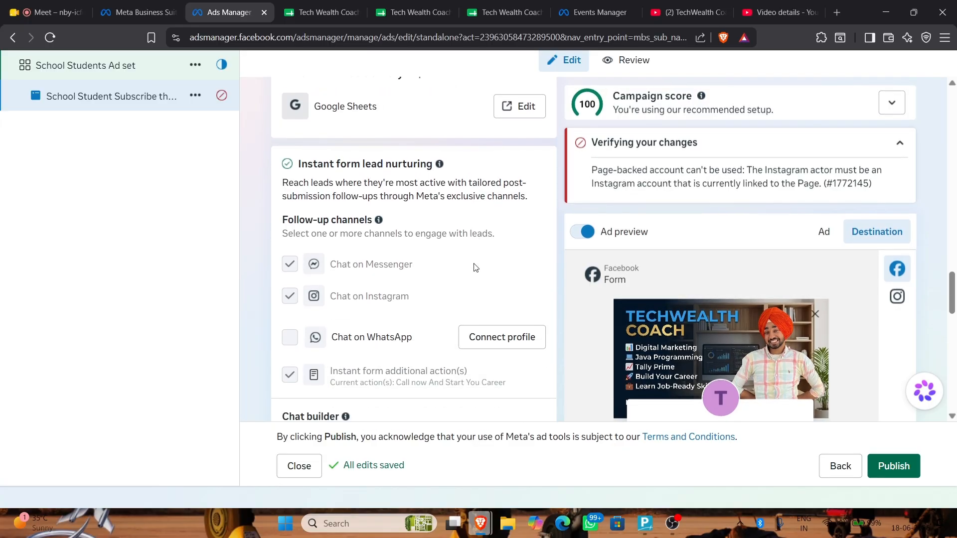
pyautogui.scroll(-5, 362, 171)
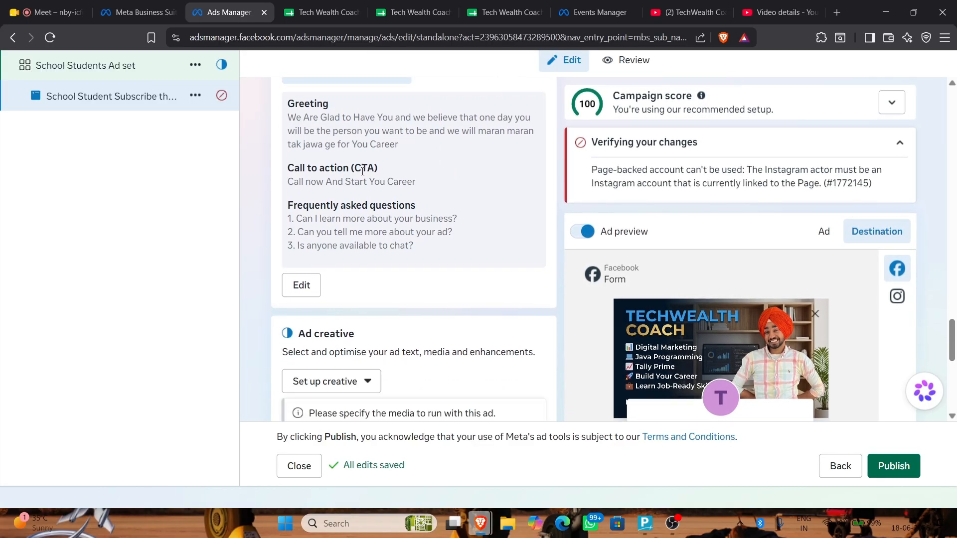
pyautogui.scroll(4, 363, 171)
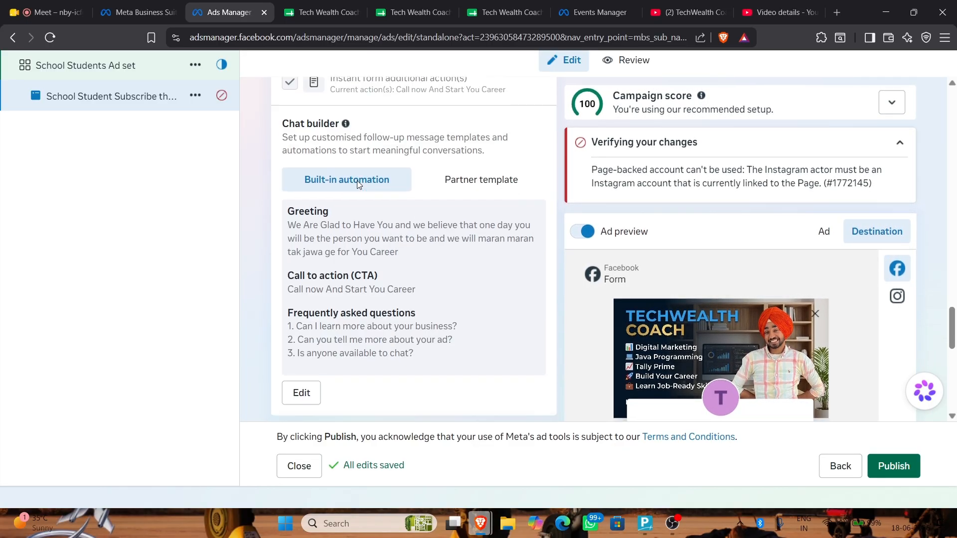
pyautogui.scroll(-5, 357, 180)
pyautogui.click(357, 260)
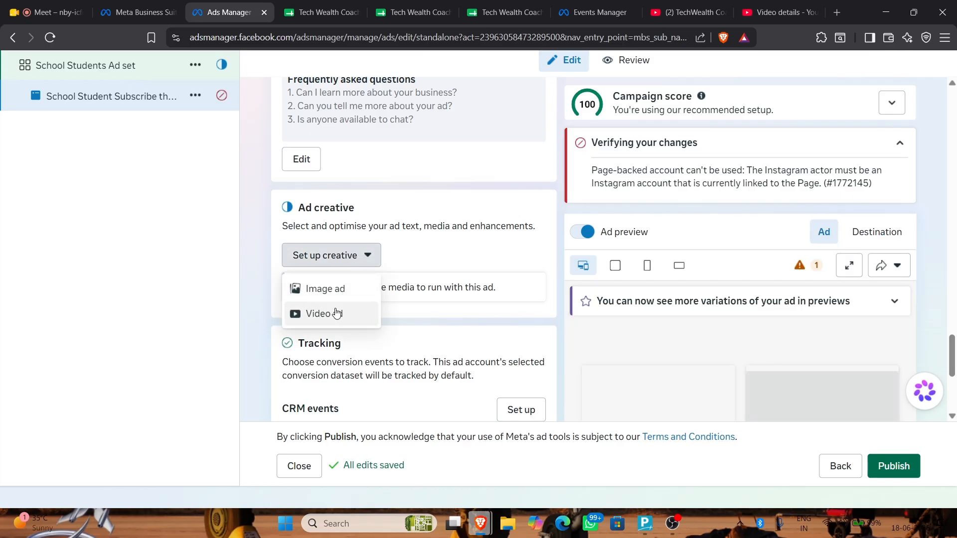
# Make it a video ad using Facebook_Marketing_Tutorial_Reel_202606161129.mp4 from Downloads, then continue to the Text step
pyautogui.click(333, 314)
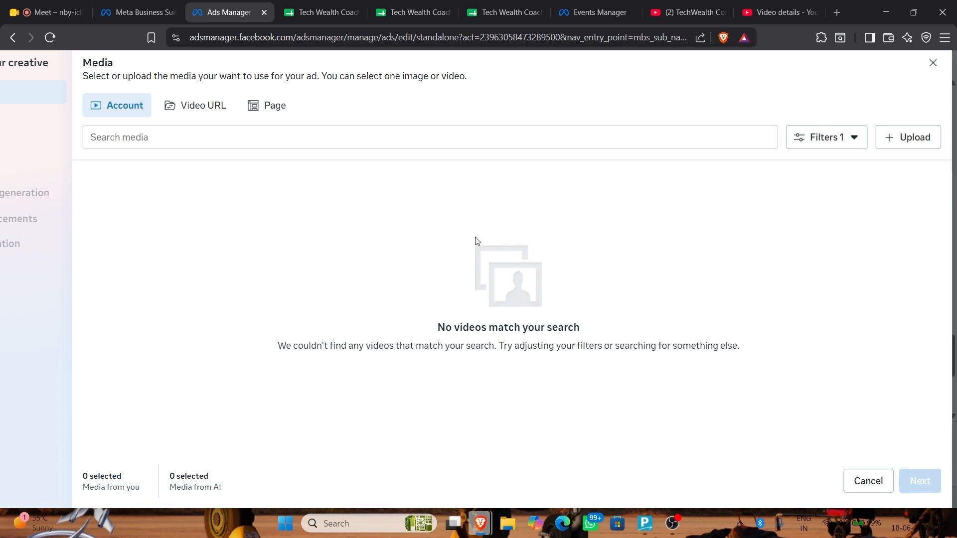
pyautogui.click(910, 136)
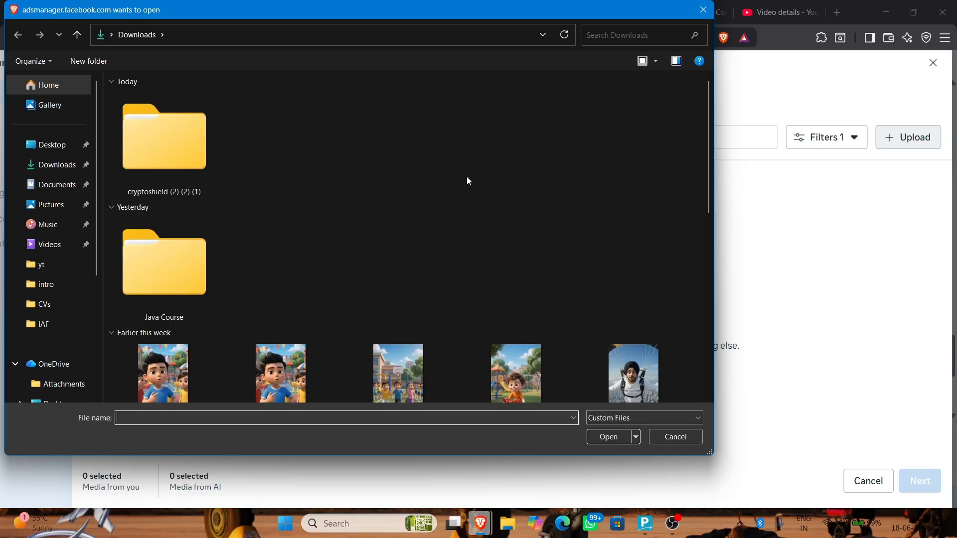
pyautogui.scroll(-3, 474, 178)
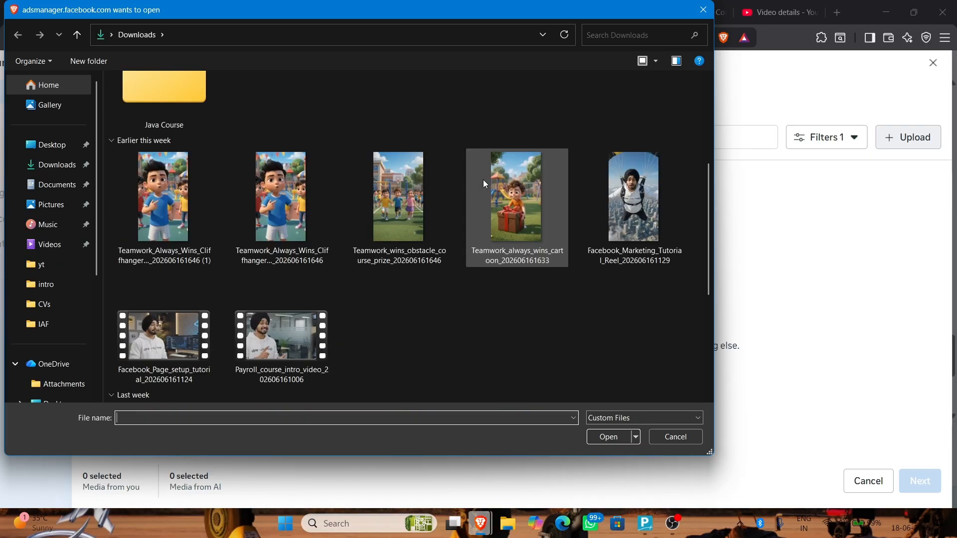
pyautogui.doubleClick(632, 191)
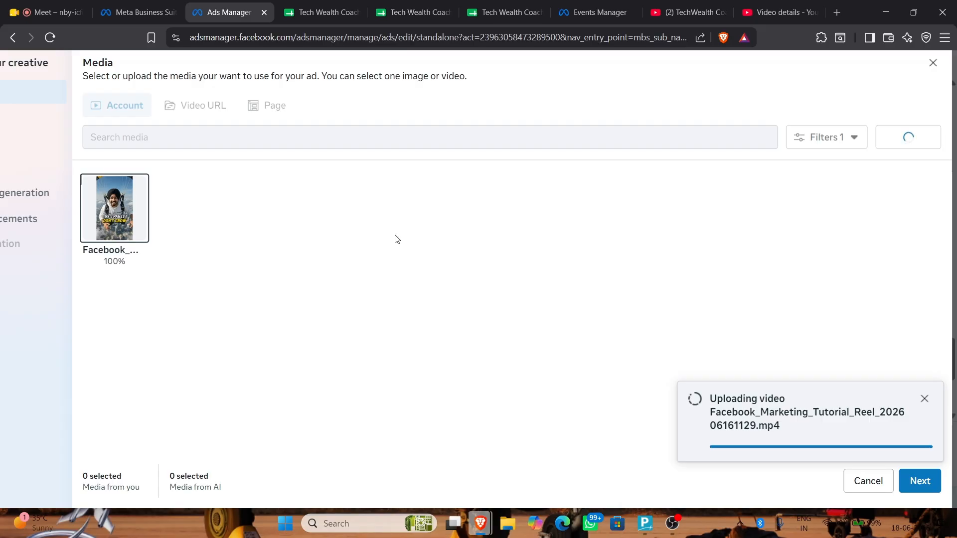
pyautogui.click(920, 482)
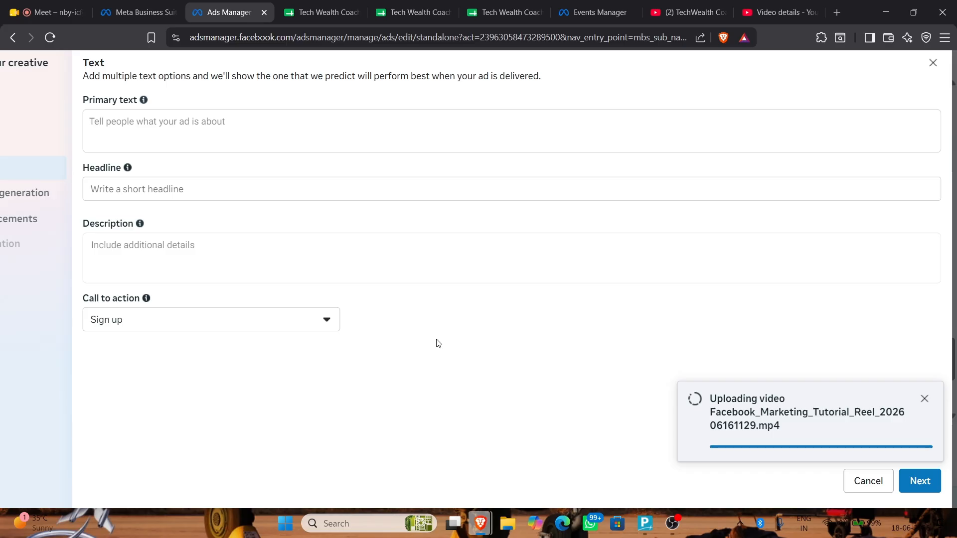
# Draft the ad's primary text, reworking it to start with 'Do y'
pyautogui.scroll(-2, 369, 270)
pyautogui.scroll(3, 258, 153)
pyautogui.scroll(-3, 257, 152)
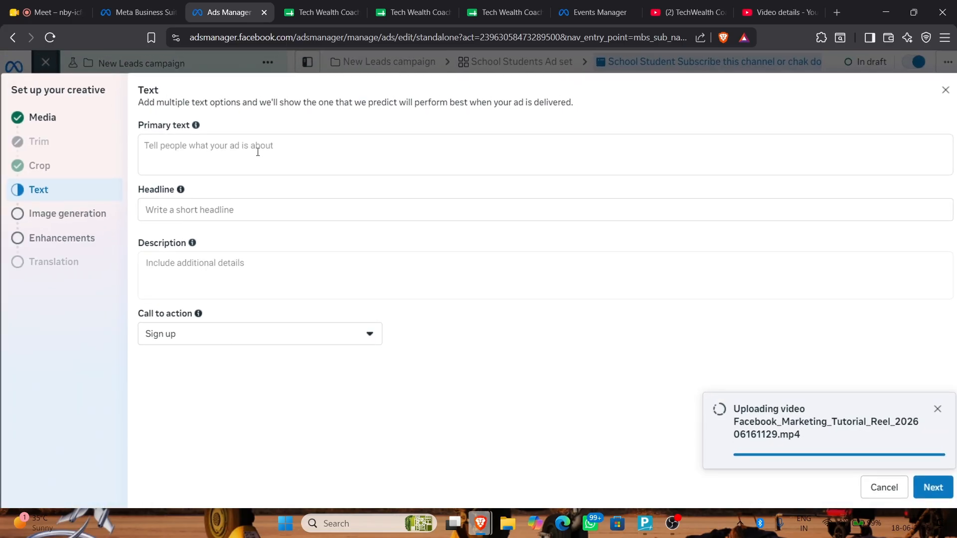
pyautogui.click(258, 152)
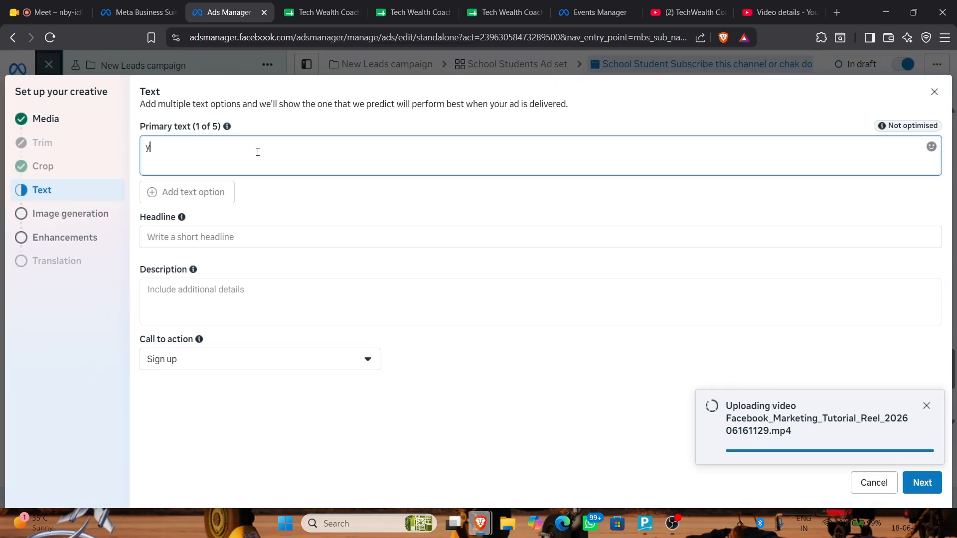
pyautogui.hotkey('ctrl', 'a')
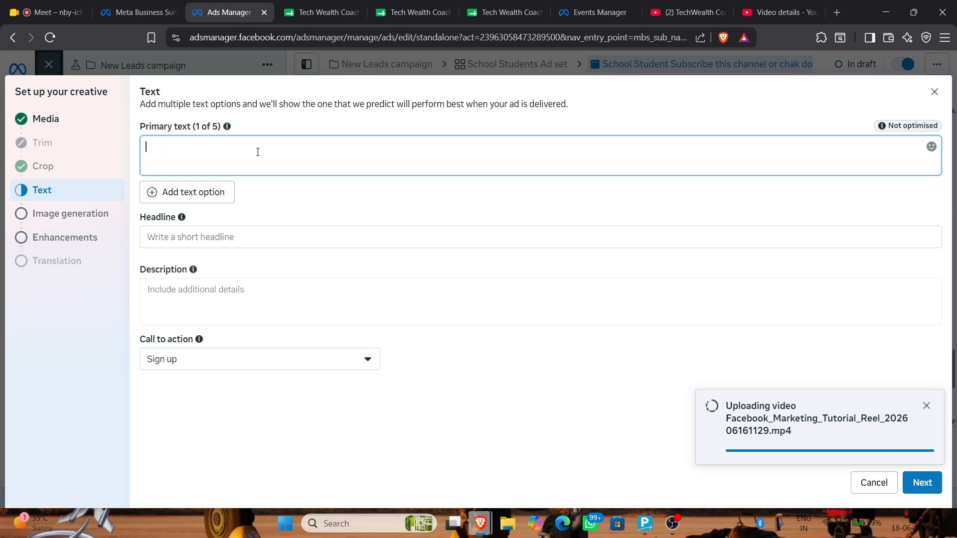
pyautogui.write('Are you thinking of being a Digital')
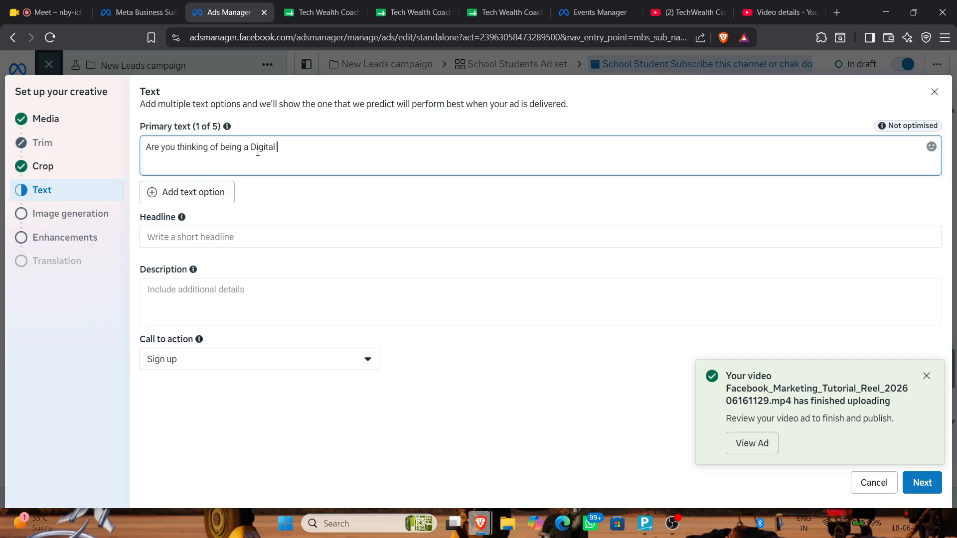
pyautogui.hotkey('ctrl', 'BackSpace')
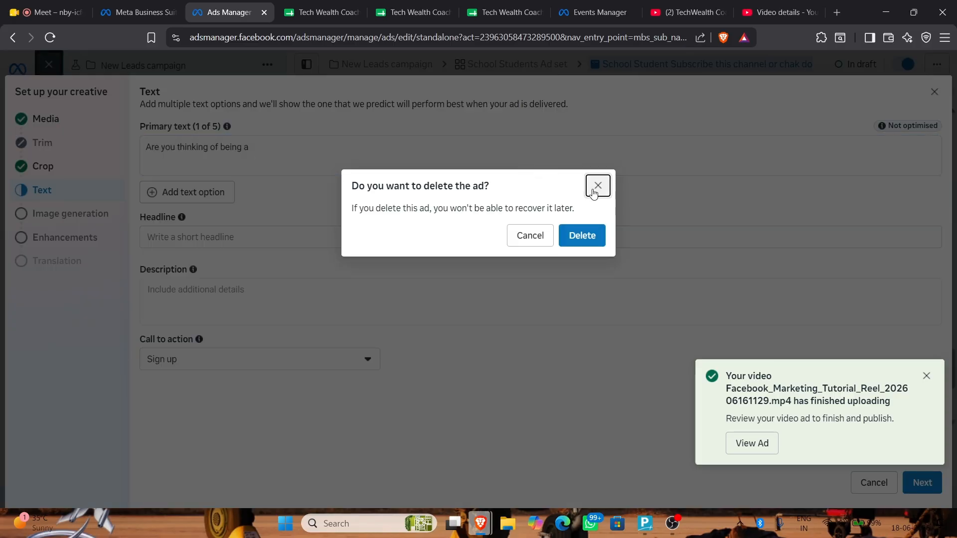
pyautogui.click(592, 190)
pyautogui.hotkey('ctrl', 'a')
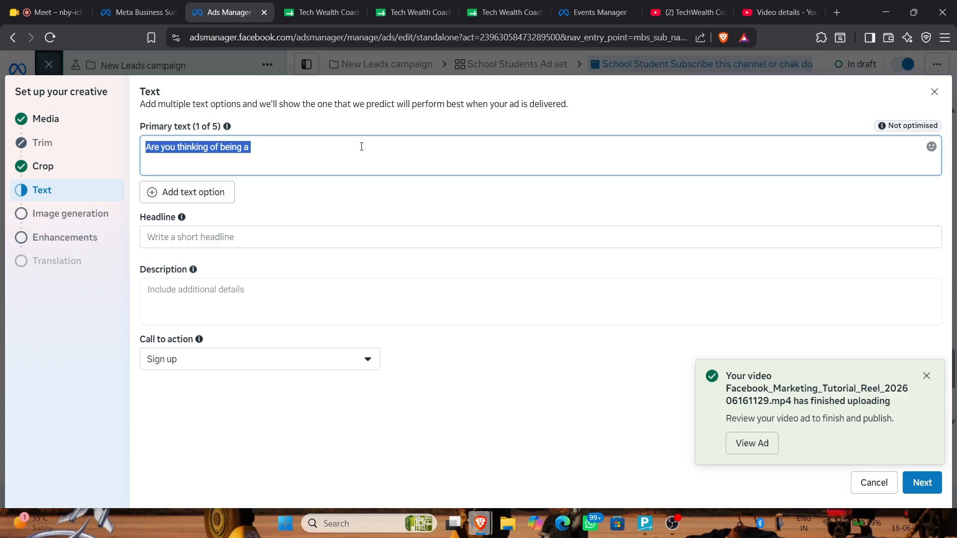
pyautogui.press('BackSpace')
pyautogui.write('Do you wana start')
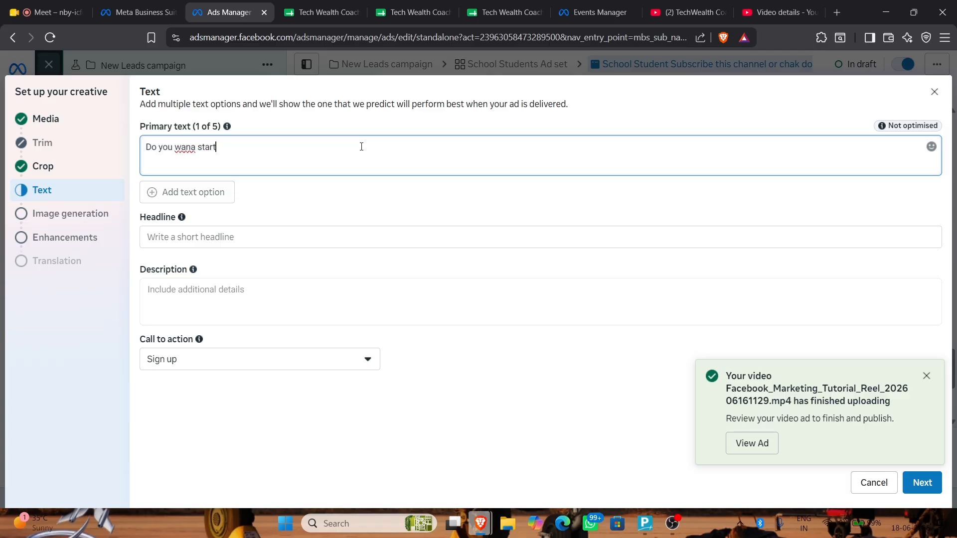
# Open chatgpt.com in a new browser tab
pyautogui.hotkey('ctrl', 't')
pyautogui.write('ch')
pyautogui.press('Return')
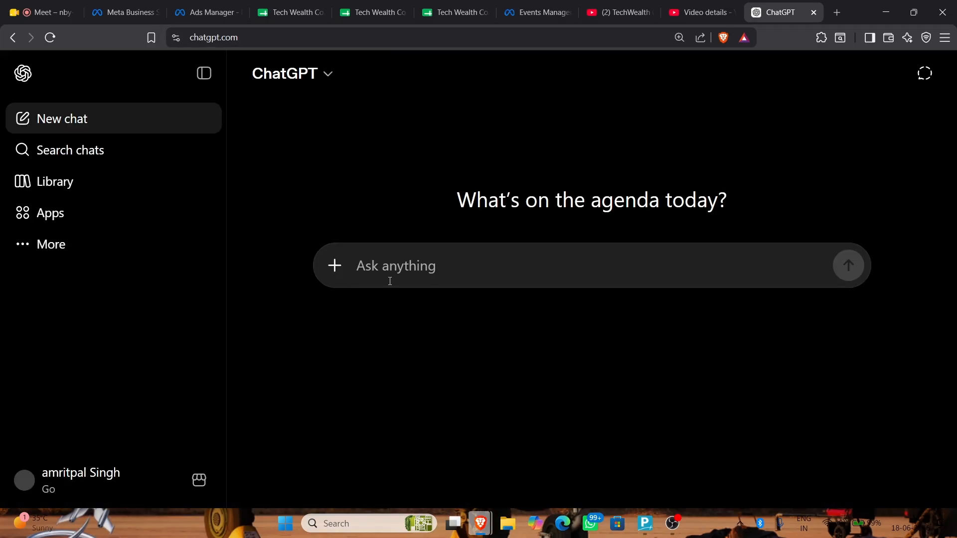
# Ask ChatGPT for a Facebook page ad and select its suggested primary text line
pyautogui.write('ad for my facebook apge')
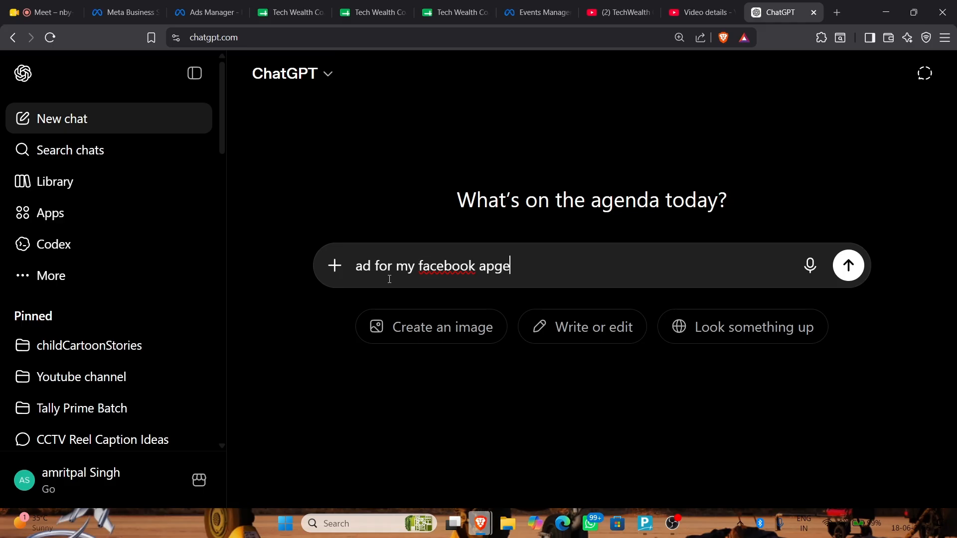
pyautogui.press('Return')
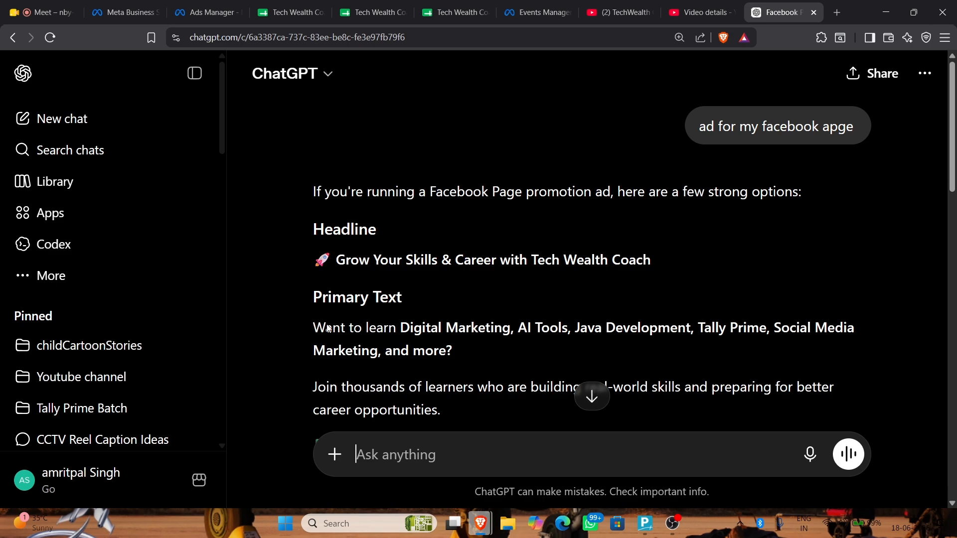
pyautogui.moveTo(313, 329); pyautogui.dragTo(474, 365)
pyautogui.hotkey('ctrl', 'c')
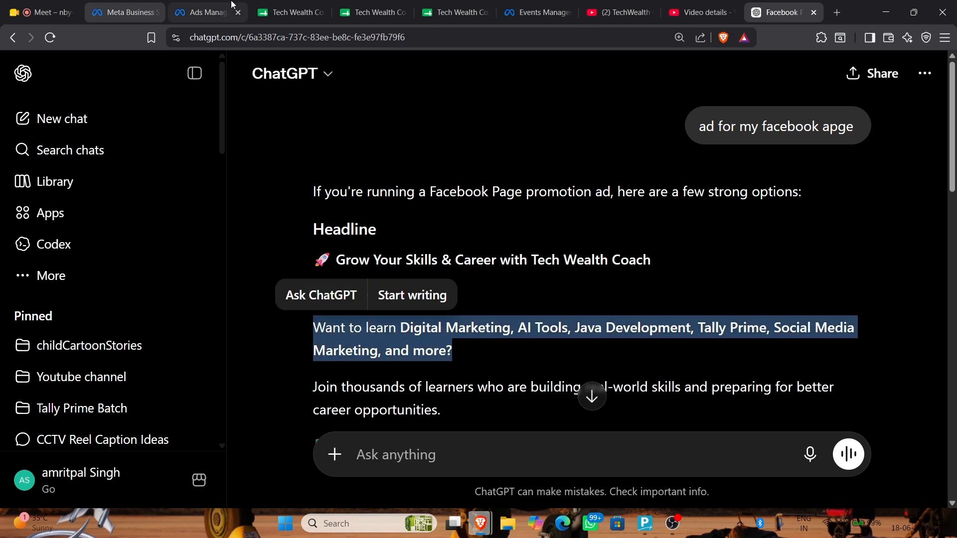
pyautogui.click(124, 12)
# Replace the ad's primary text with ChatGPT's copied sentence
pyautogui.click(196, 5)
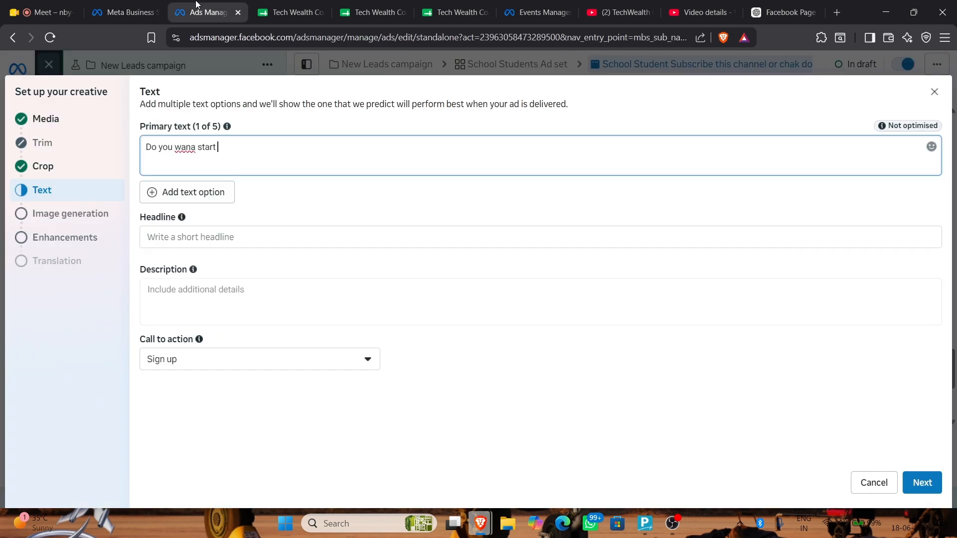
pyautogui.hotkey('ctrl', 'a')
pyautogui.hotkey('ctrl', 'v')
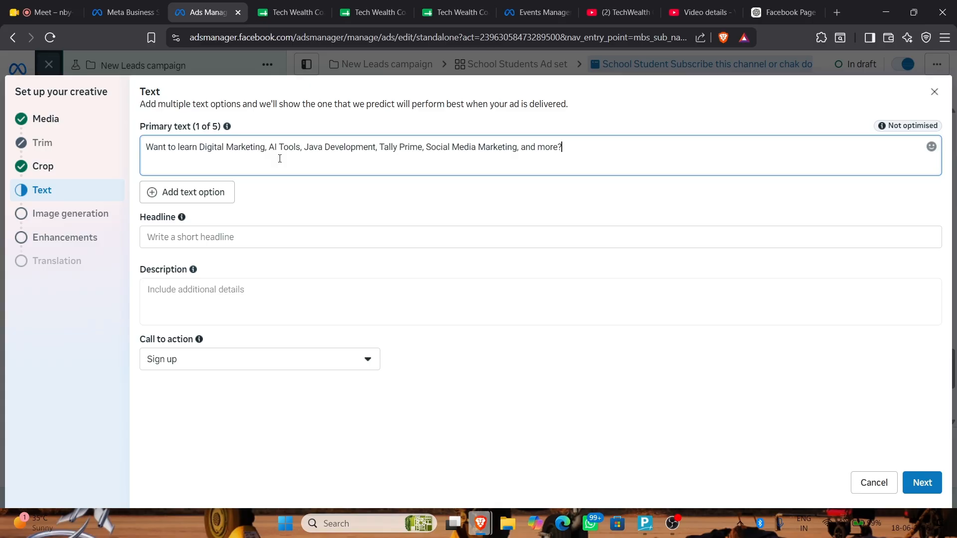
# Set the headline to ChatGPT's 'Grow Your Skills & Career with Tech Wealth Coach'
pyautogui.click(269, 239)
pyautogui.click(783, 12)
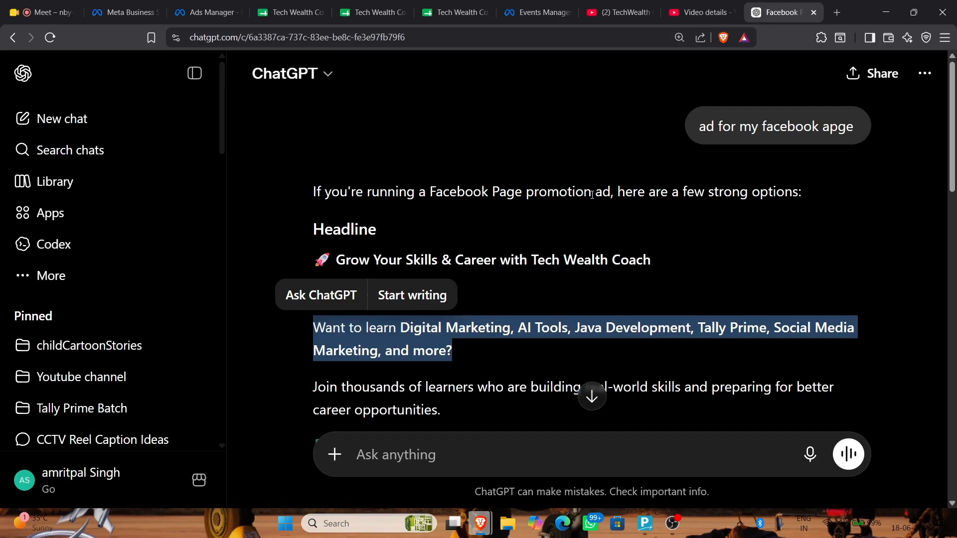
pyautogui.moveTo(311, 257); pyautogui.dragTo(679, 265)
pyautogui.hotkey('ctrl', 'c')
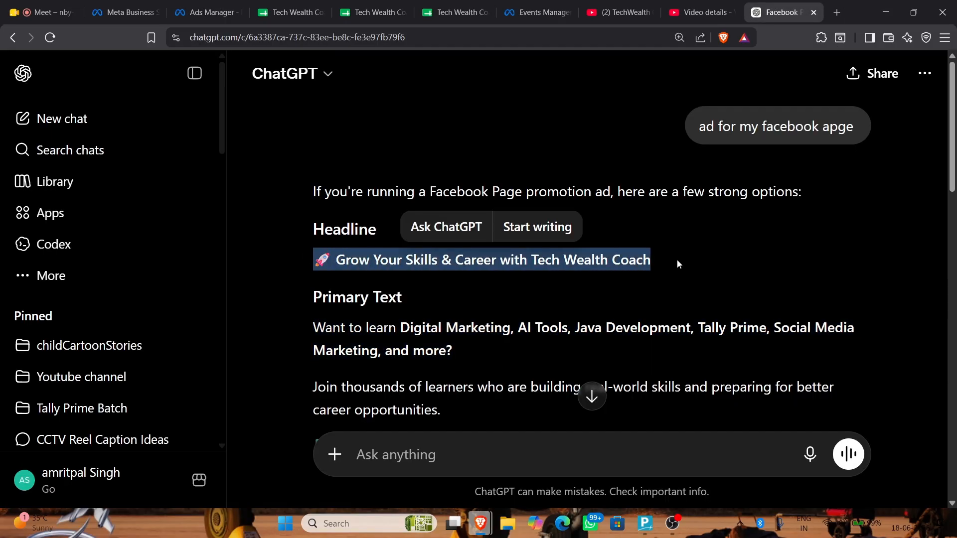
pyautogui.click(129, 6)
pyautogui.click(207, 12)
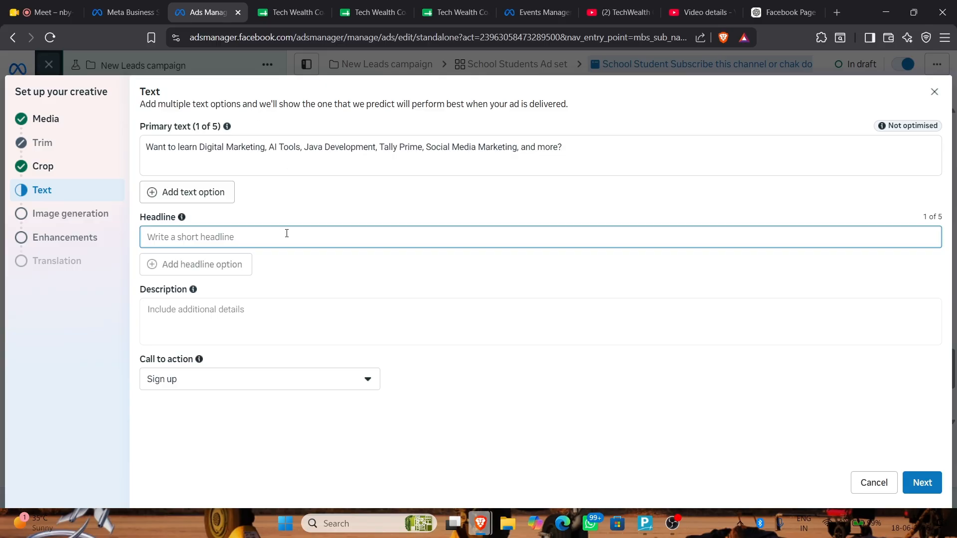
pyautogui.hotkey('ctrl', 'v')
# Fill the description with ChatGPT's learner paragraph and checklist
pyautogui.click(277, 316)
pyautogui.click(783, 12)
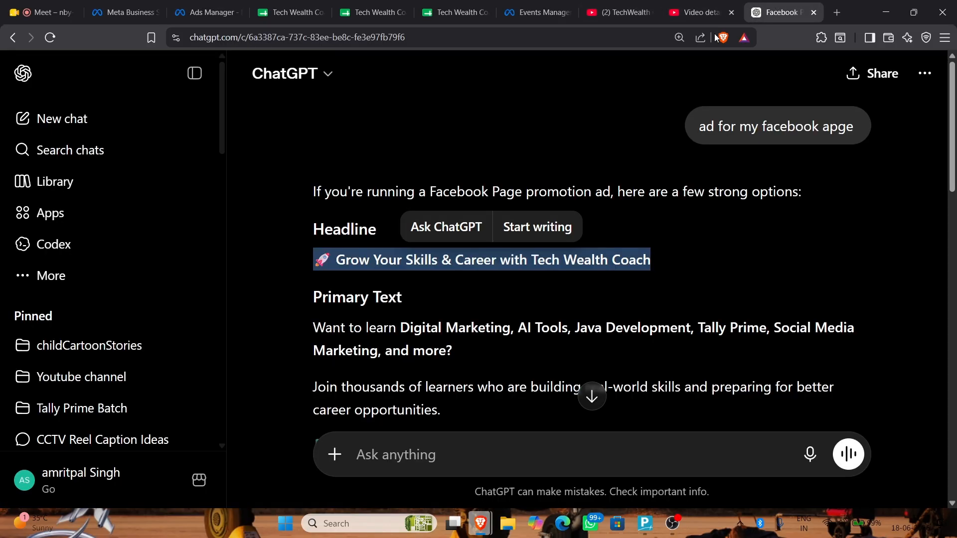
pyautogui.scroll(-3, 321, 272)
pyautogui.click(312, 196)
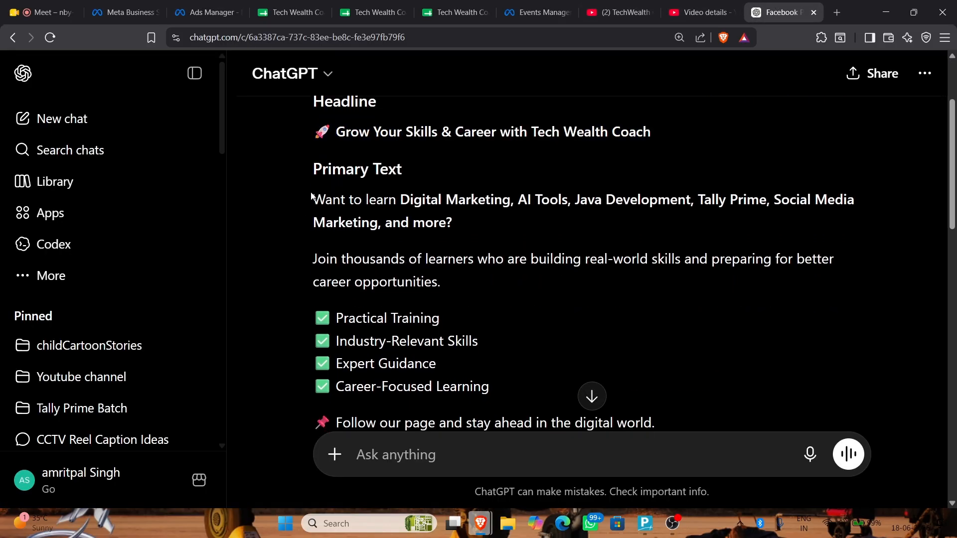
pyautogui.scroll(-5, 310, 195)
pyautogui.scroll(5, 310, 193)
pyautogui.scroll(-4, 310, 193)
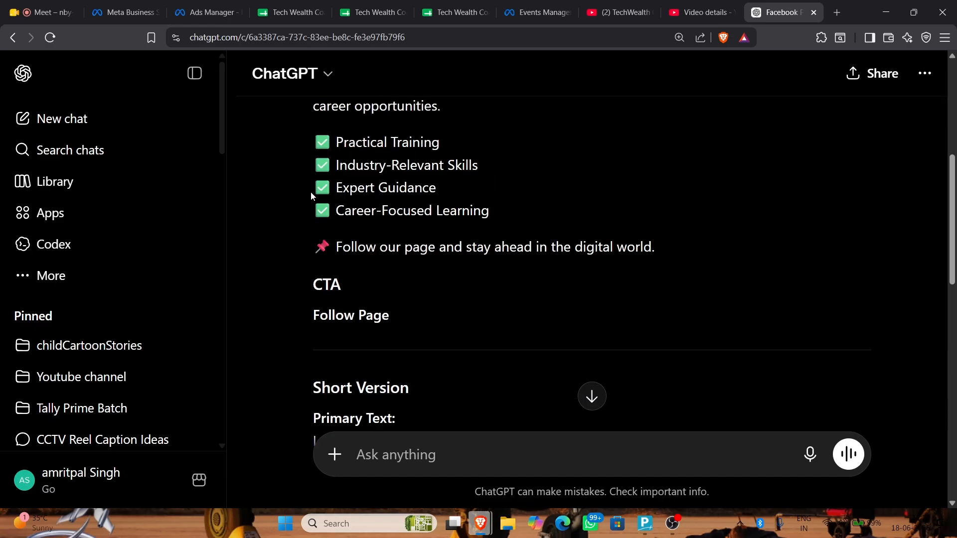
pyautogui.scroll(-5, 310, 192)
pyautogui.scroll(1, 310, 192)
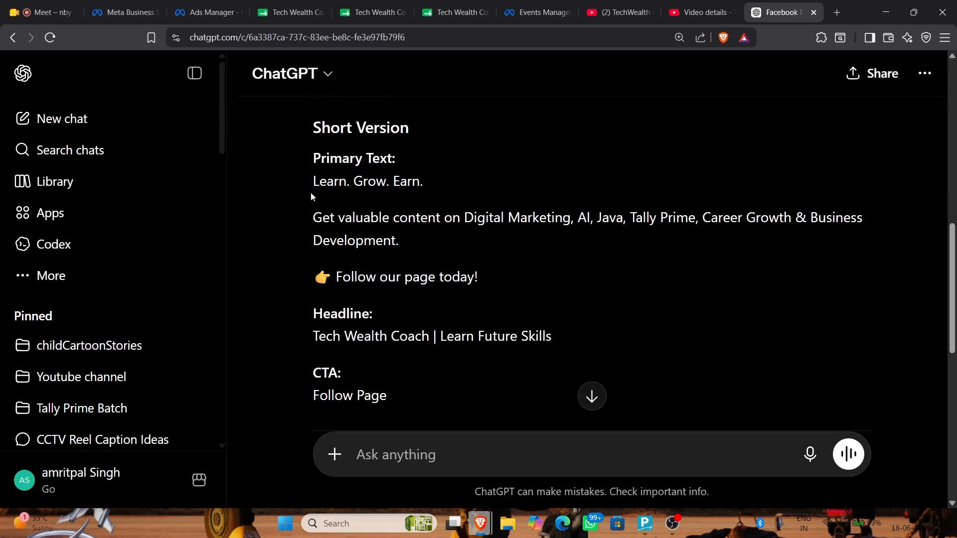
pyautogui.scroll(-3, 310, 193)
pyautogui.scroll(9, 310, 192)
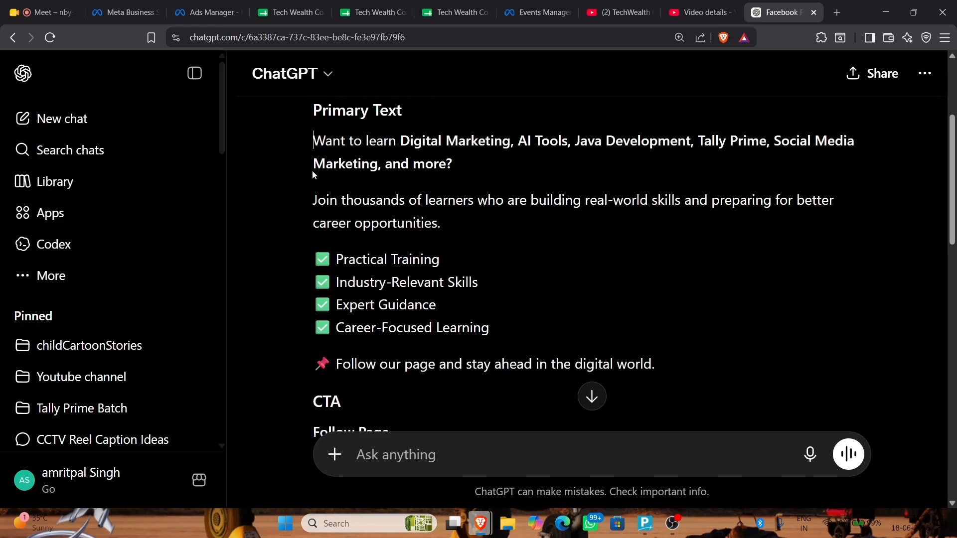
pyautogui.moveTo(330, 146); pyautogui.dragTo(683, 351)
pyautogui.click(128, 11)
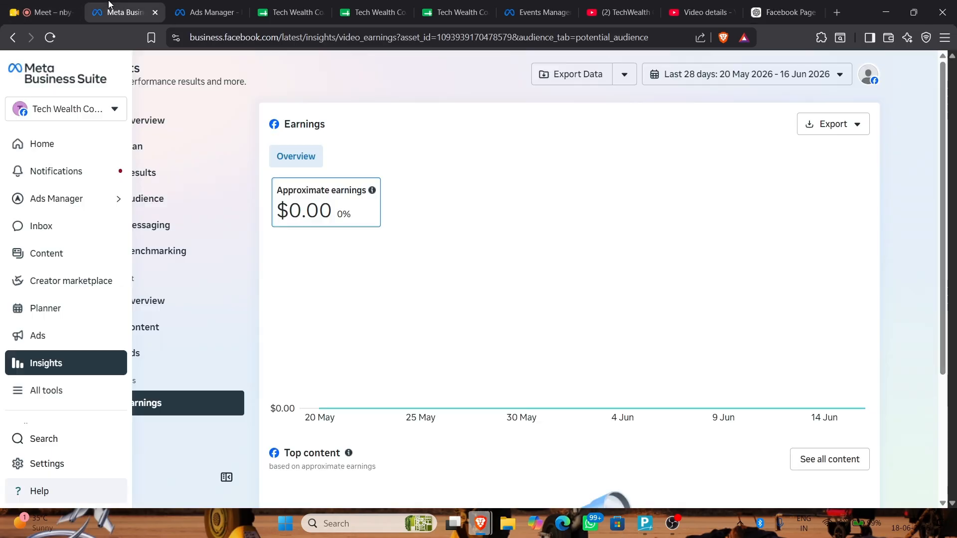
pyautogui.click(204, 12)
pyautogui.write('Join thousands of learners who are building real-world skills and preparing for better career opportunities.  ✅ Practical Training ✅ Industry-Relevant Skills ✅ Expert Guidance ✅ Career-Focused Learning  📌 Follow our page and stay ahead in the digital world.')
pyautogui.scroll(-1, 262, 301)
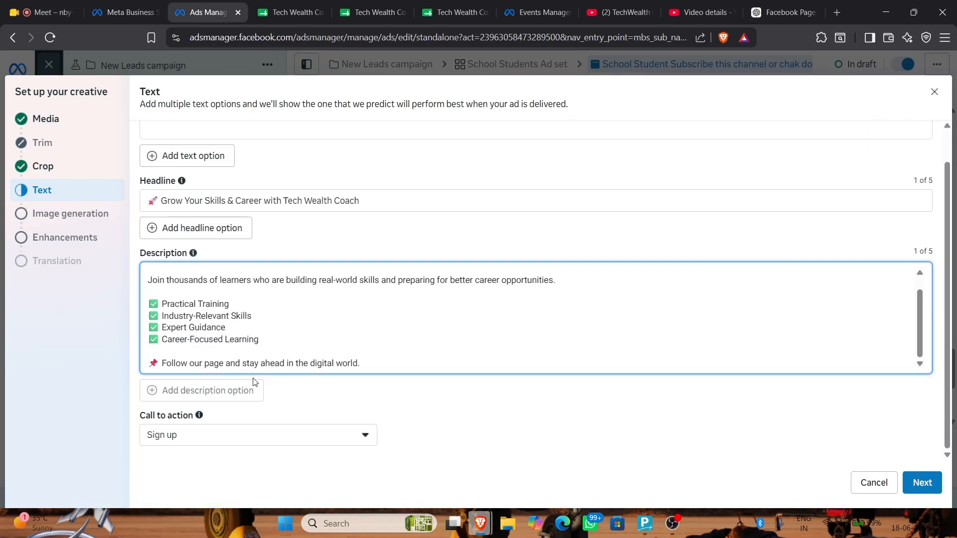
# Set the ad's call to action to Book now
pyautogui.click(263, 438)
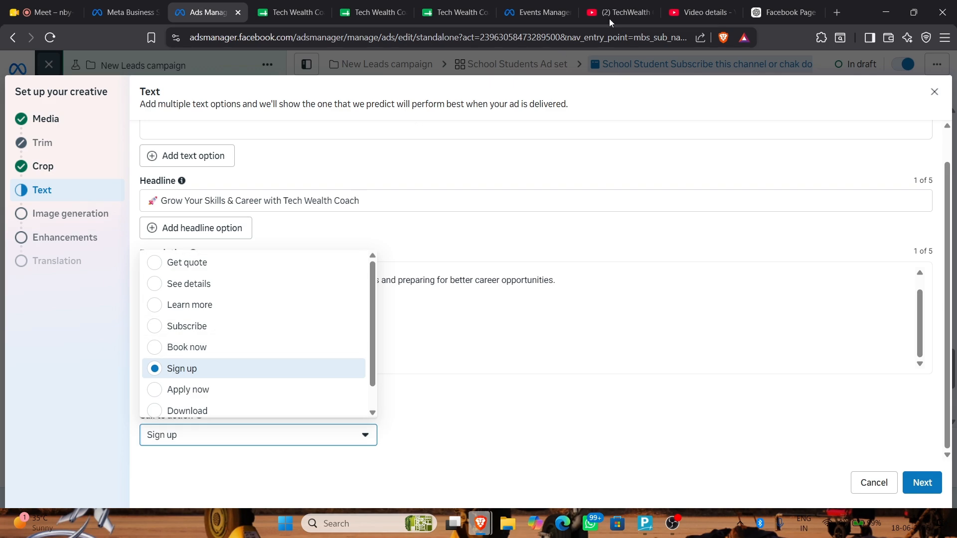
pyautogui.click(783, 12)
pyautogui.scroll(-1, 430, 319)
pyautogui.click(127, 12)
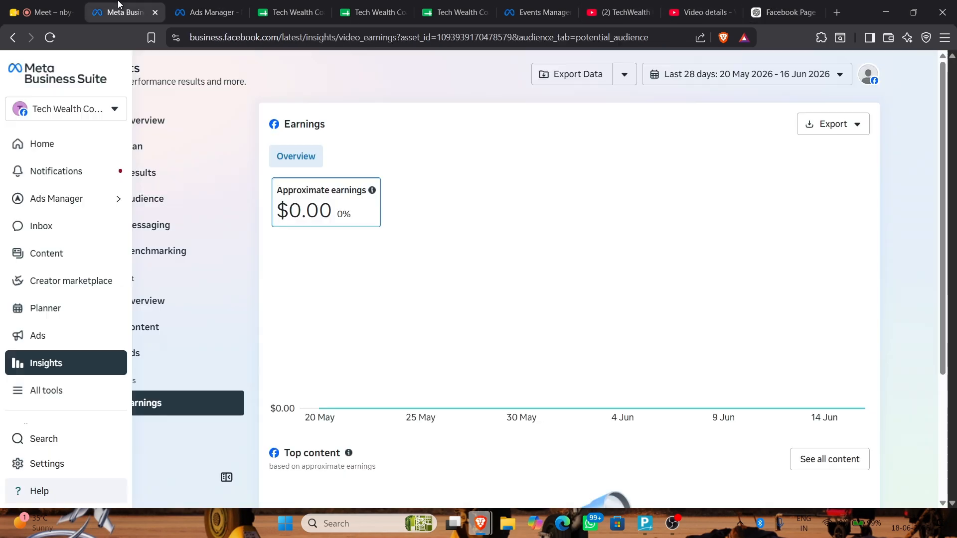
pyautogui.click(181, 12)
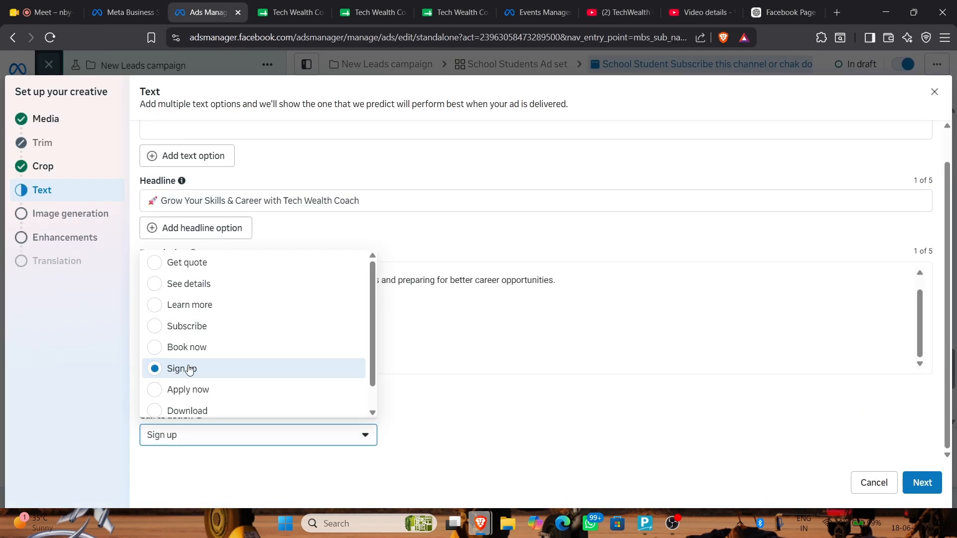
pyautogui.scroll(-1, 168, 295)
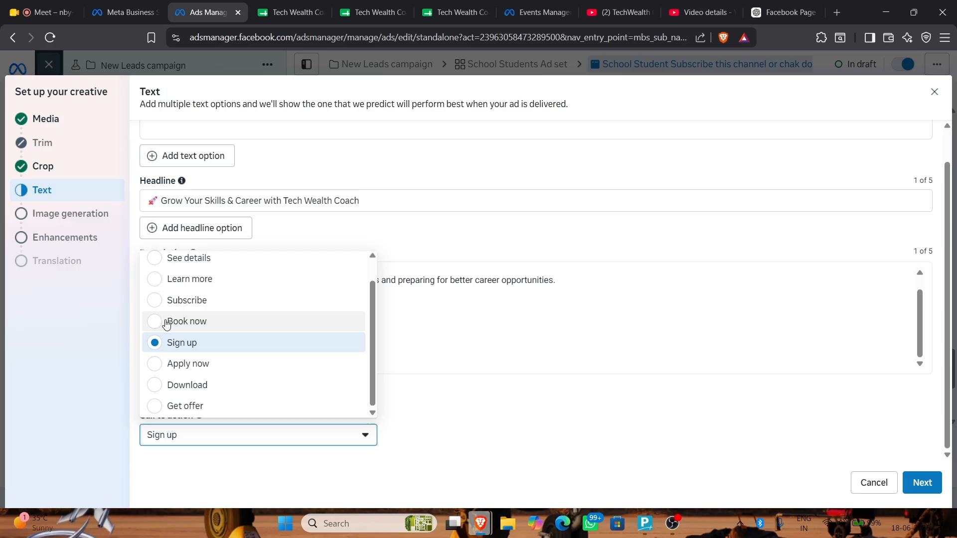
pyautogui.click(168, 321)
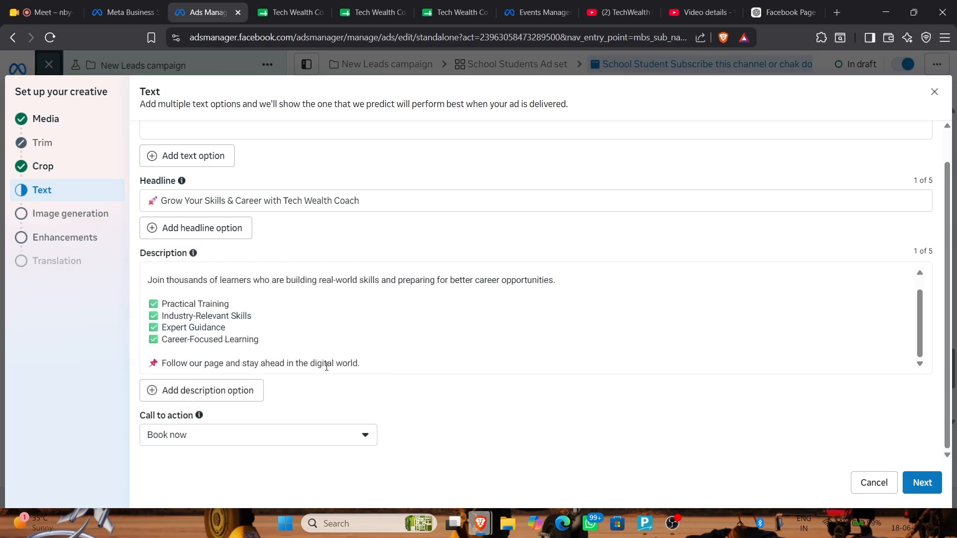
# Pass image generation and confirm enhancements with Enhance CTA and Text improvements off
pyautogui.click(922, 483)
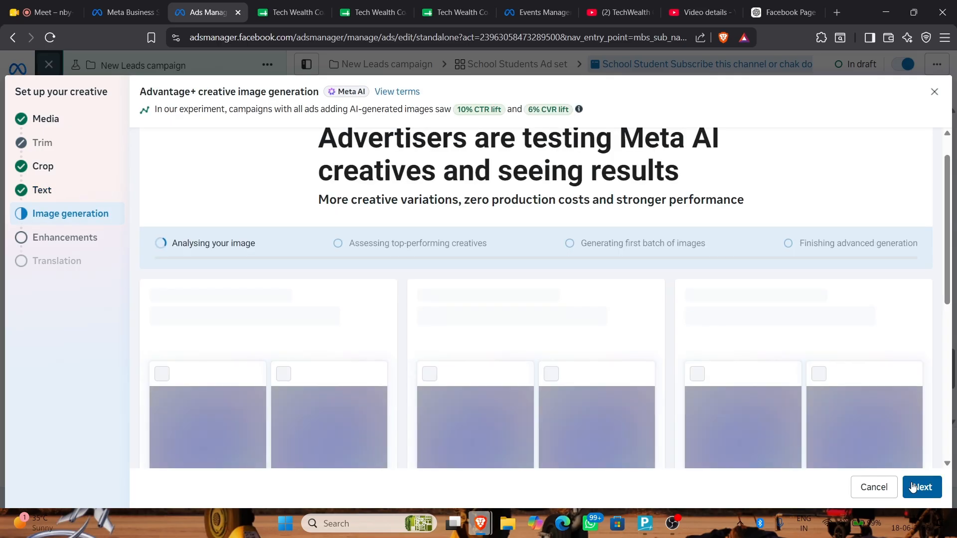
pyautogui.click(914, 493)
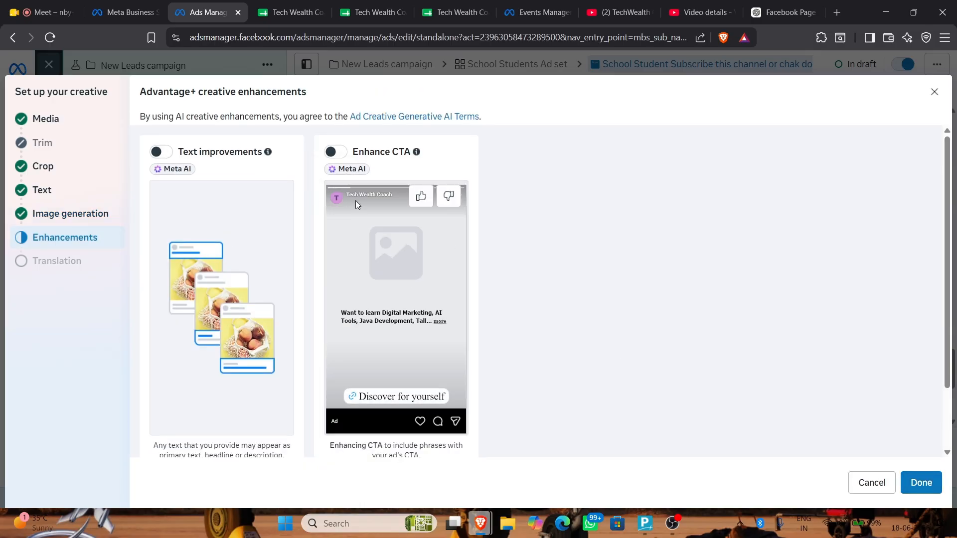
pyautogui.click(333, 154)
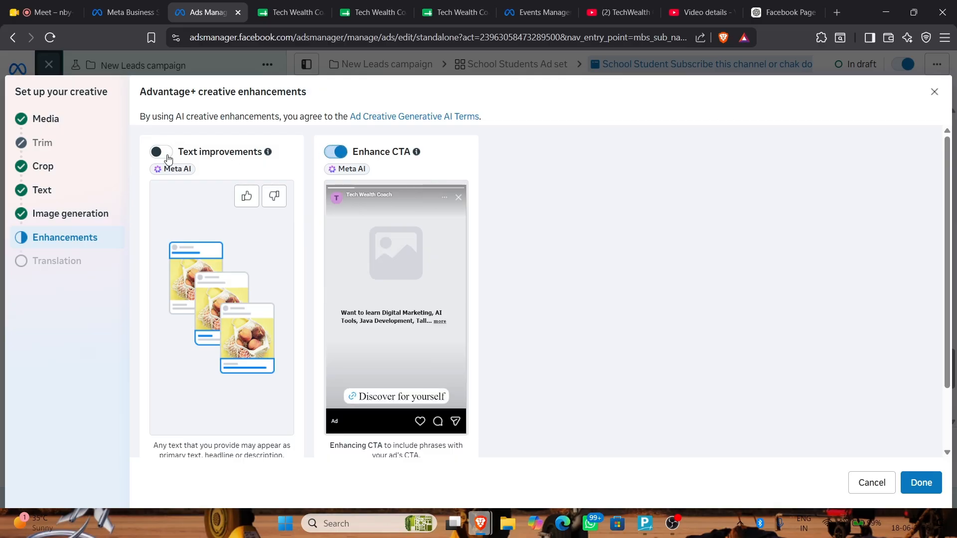
pyautogui.click(334, 153)
pyautogui.click(921, 483)
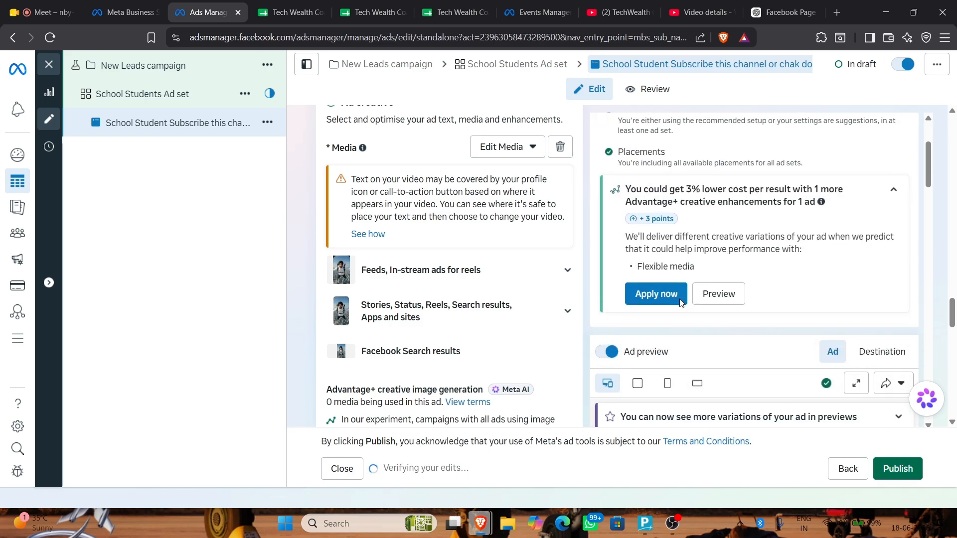
pyautogui.scroll(-4, 672, 297)
pyautogui.scroll(-3, 763, 275)
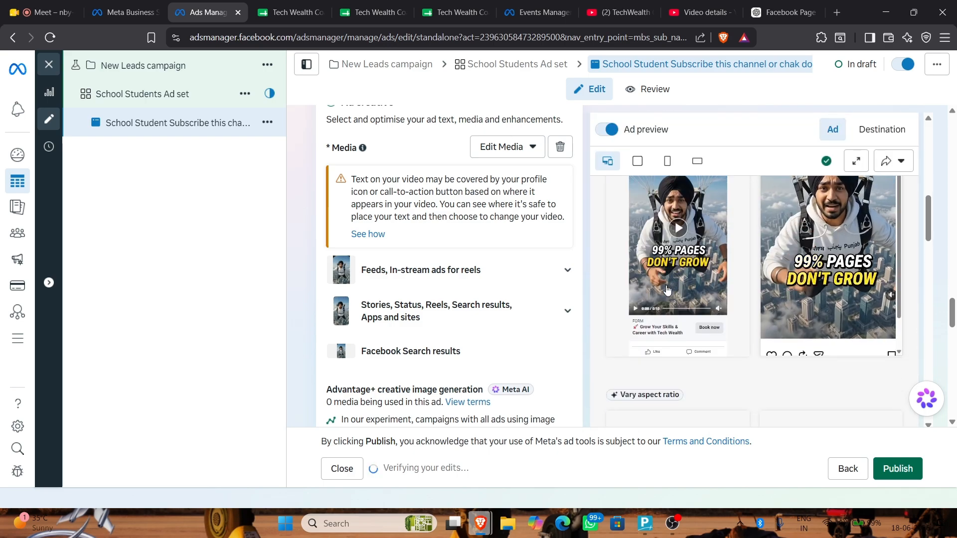
pyautogui.scroll(-1, 763, 275)
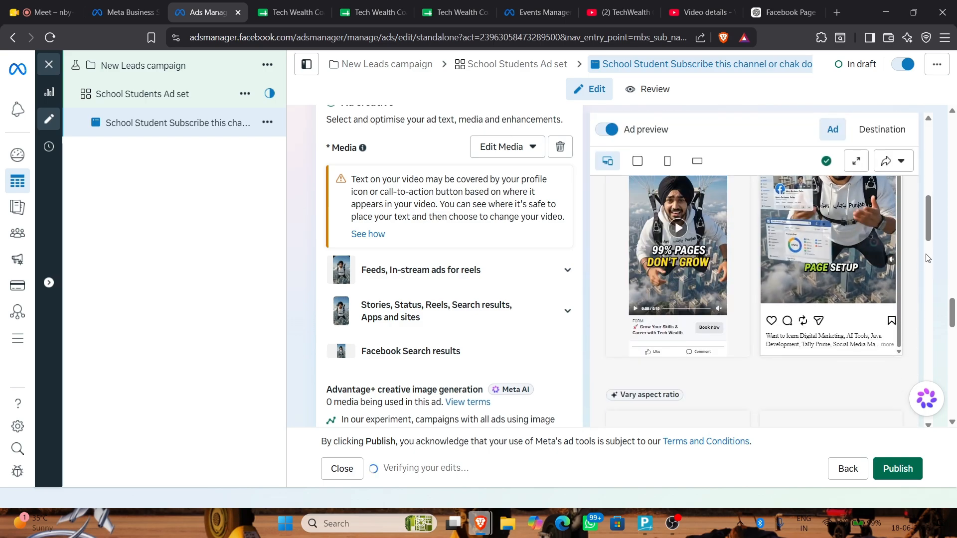
pyautogui.moveTo(929, 234); pyautogui.dragTo(930, 268)
pyautogui.scroll(-8, 562, 299)
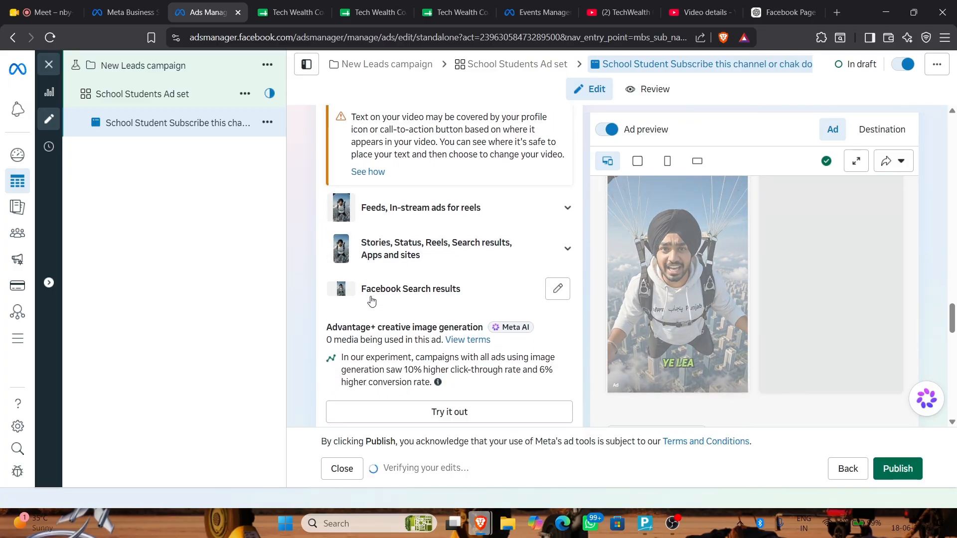
pyautogui.scroll(1, 371, 297)
pyautogui.scroll(2, 371, 297)
pyautogui.scroll(-10, 369, 282)
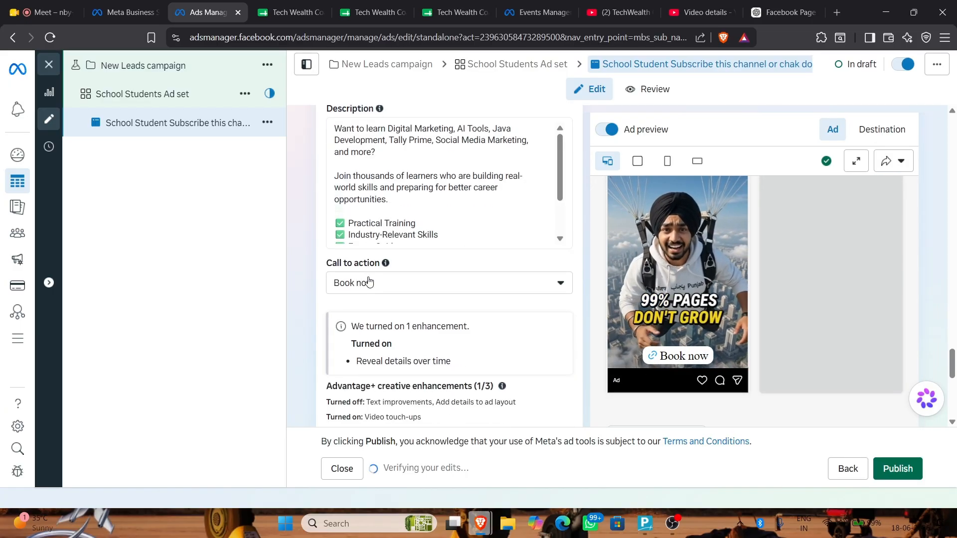
pyautogui.scroll(-3, 368, 280)
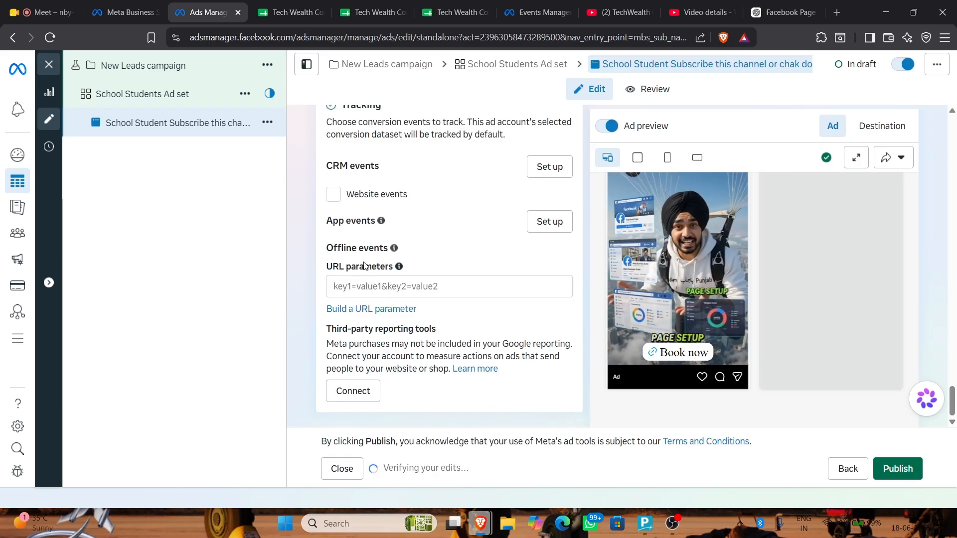
pyautogui.click(332, 199)
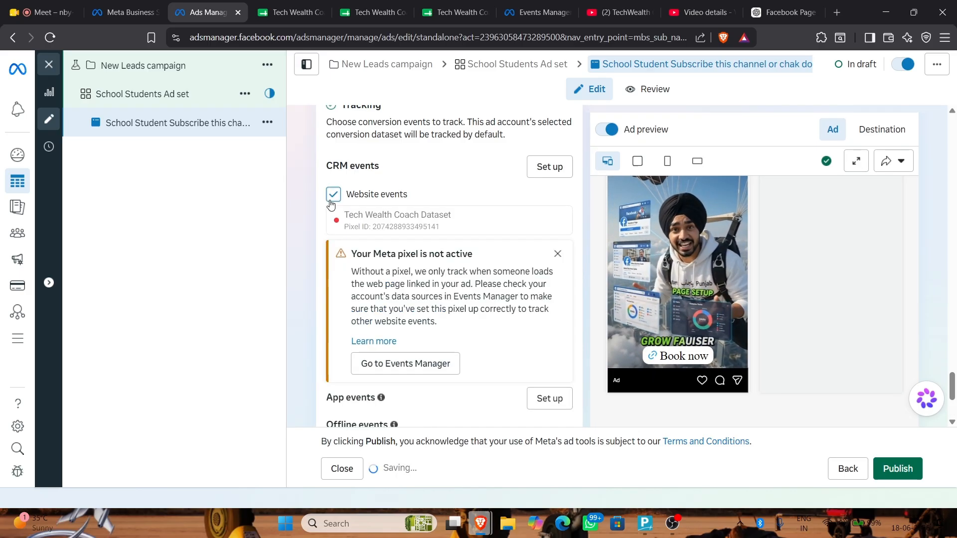
pyautogui.click(332, 200)
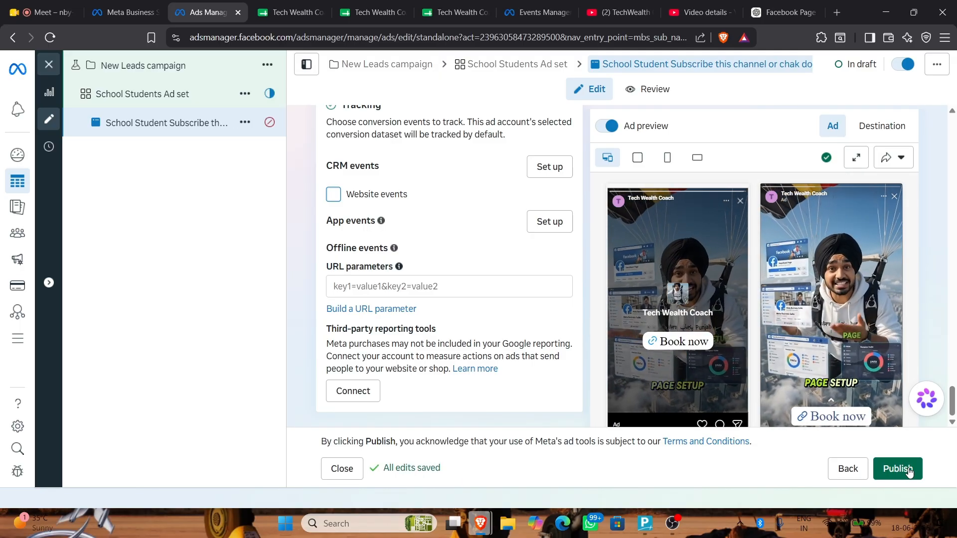
pyautogui.scroll(15, 453, 227)
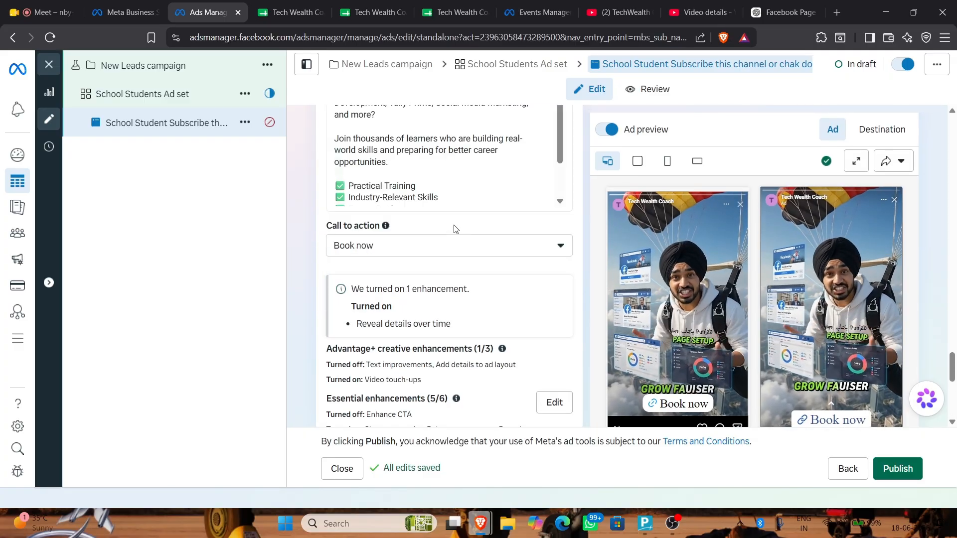
pyautogui.scroll(3, 454, 227)
pyautogui.scroll(-5, 373, 246)
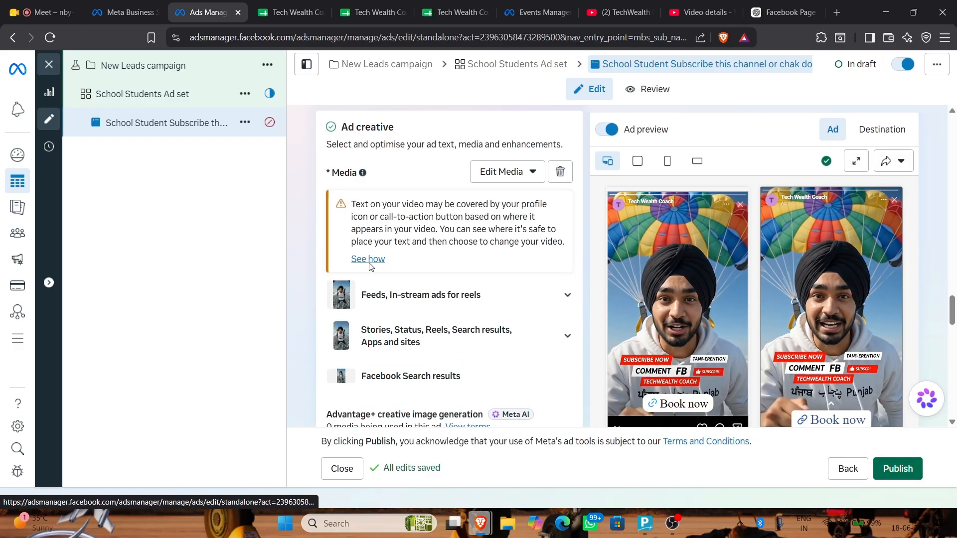
# Review the Reels and Stories safe-zone guidance and open the video's Crop and trim options
pyautogui.click(369, 259)
pyautogui.scroll(-2, 473, 258)
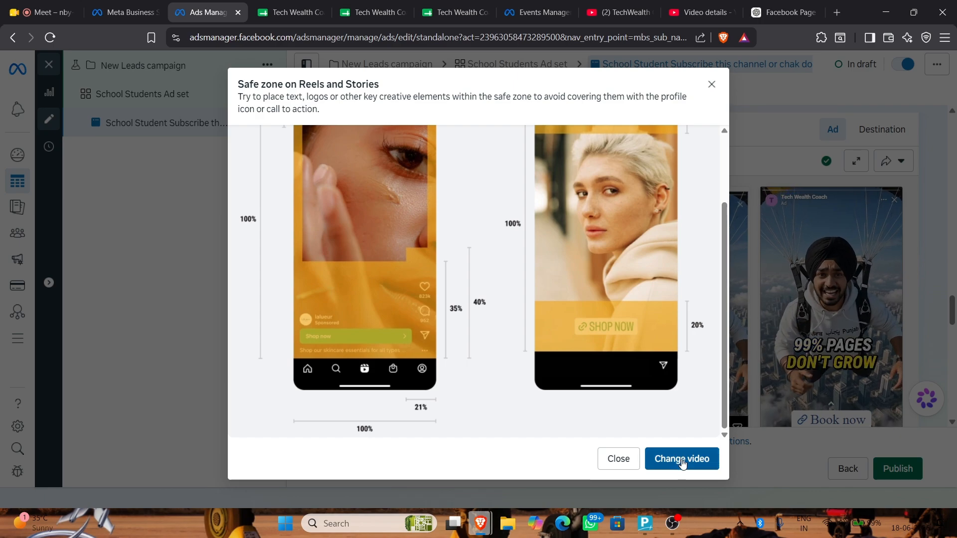
pyautogui.click(682, 458)
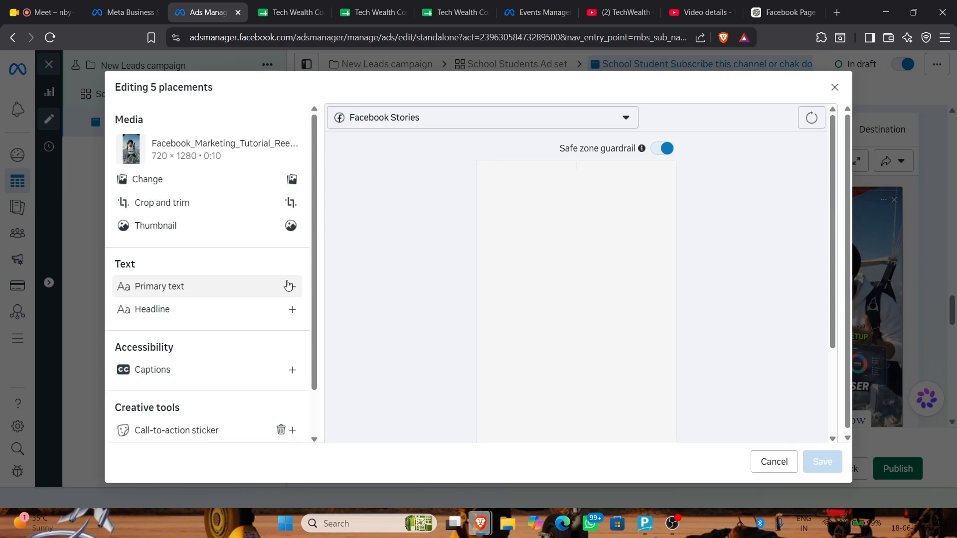
pyautogui.scroll(-3, 743, 299)
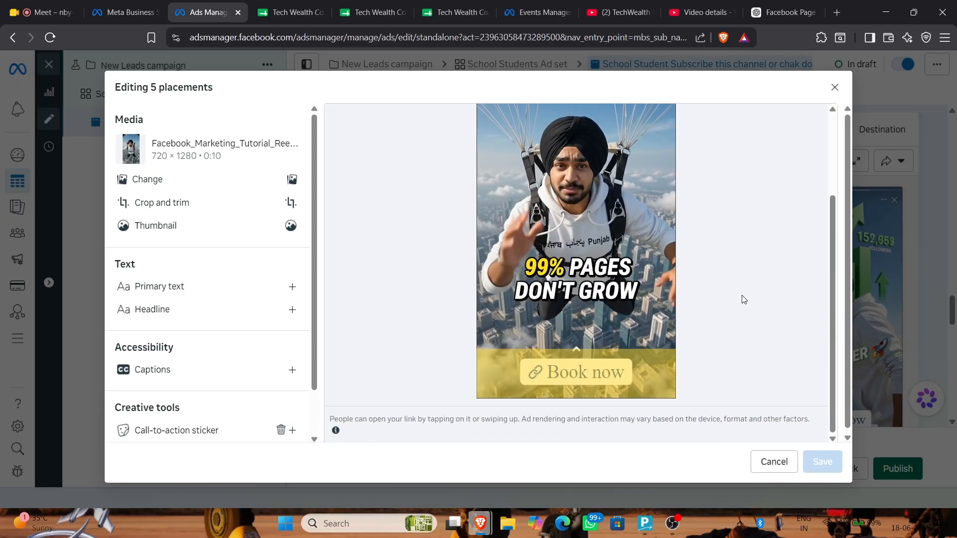
pyautogui.click(282, 202)
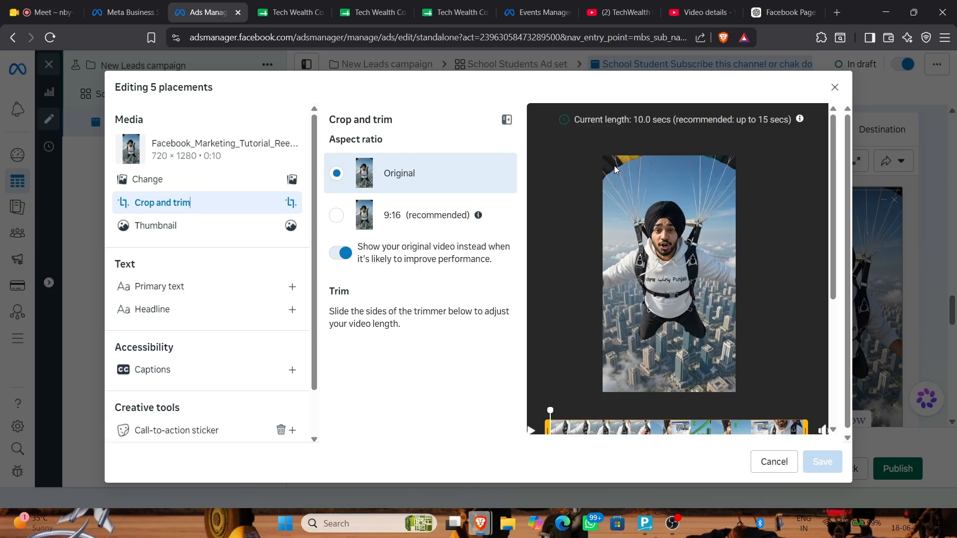
# Crop the video to 9:16 (512 × 912) around the skydiver and save it for 5 placements
pyautogui.scroll(-3, 610, 391)
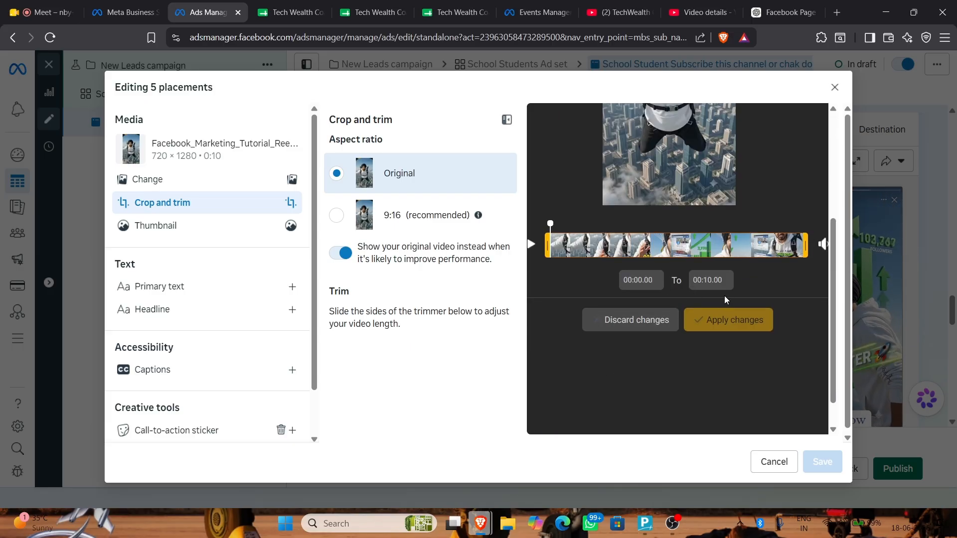
pyautogui.scroll(3, 549, 259)
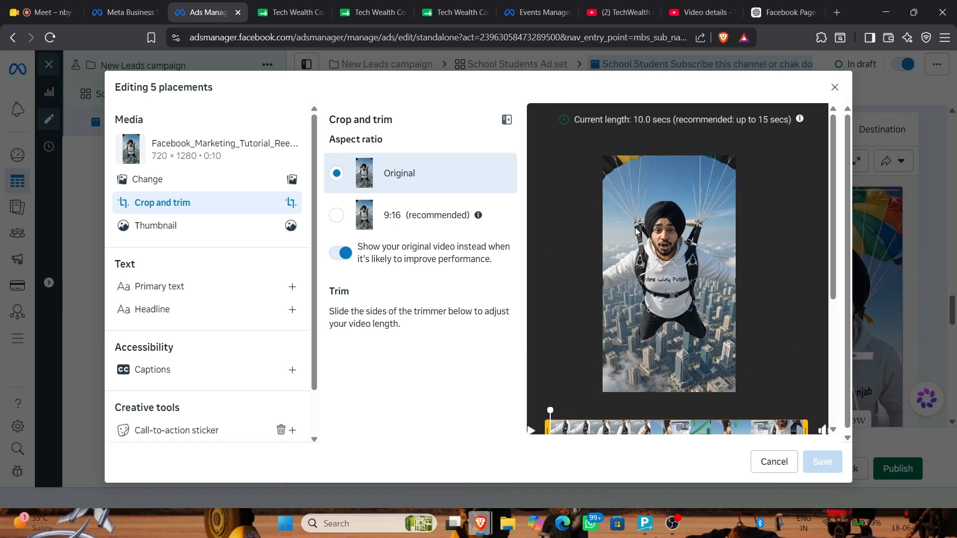
pyautogui.click(343, 215)
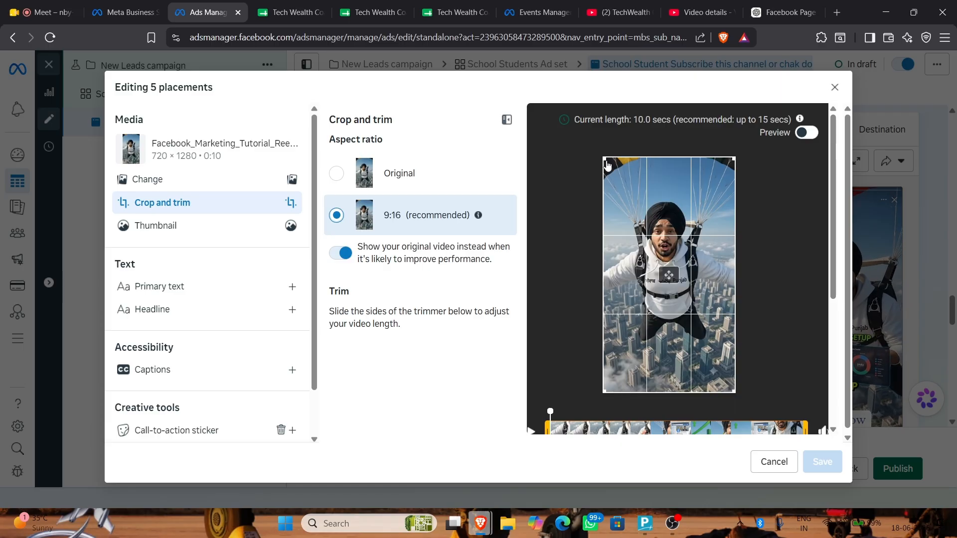
pyautogui.moveTo(603, 159); pyautogui.dragTo(632, 231)
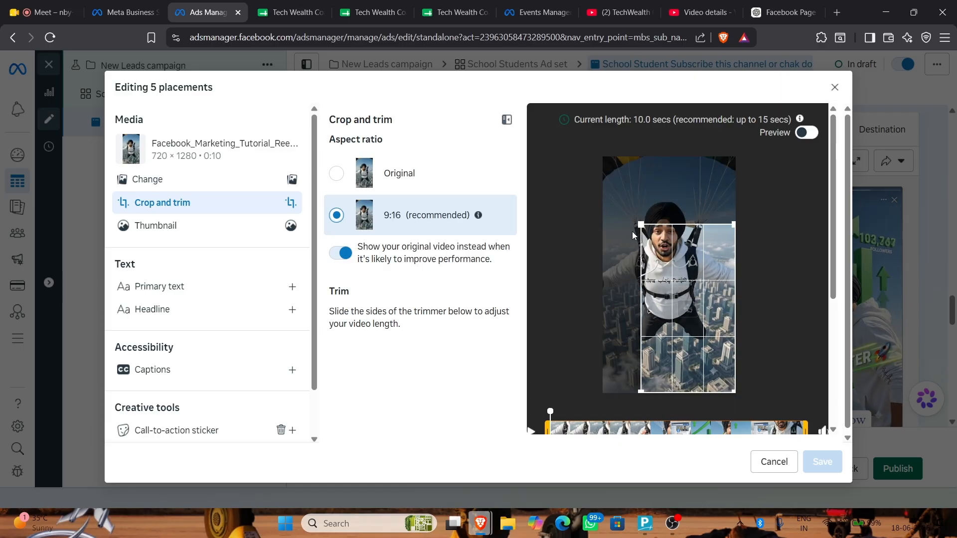
pyautogui.moveTo(692, 313); pyautogui.dragTo(670, 273)
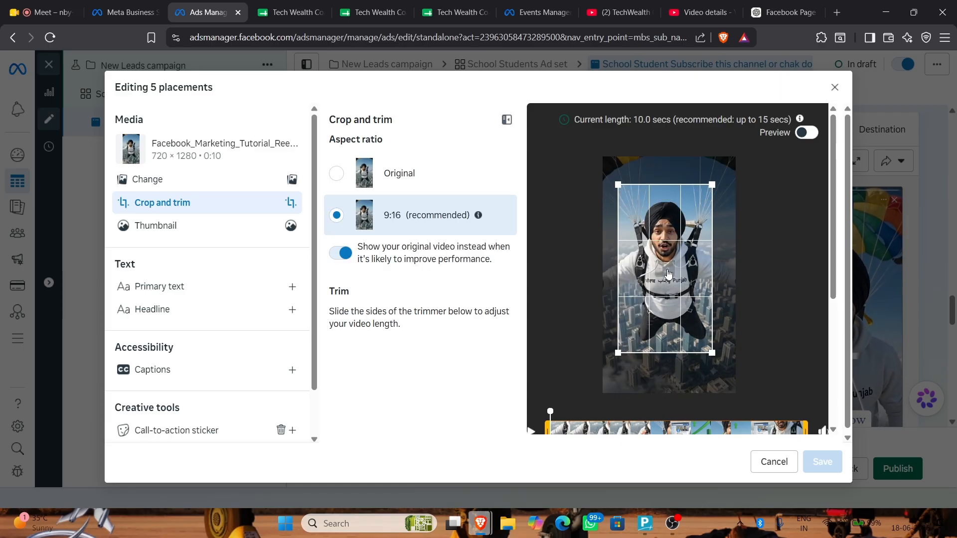
pyautogui.scroll(-4, 759, 361)
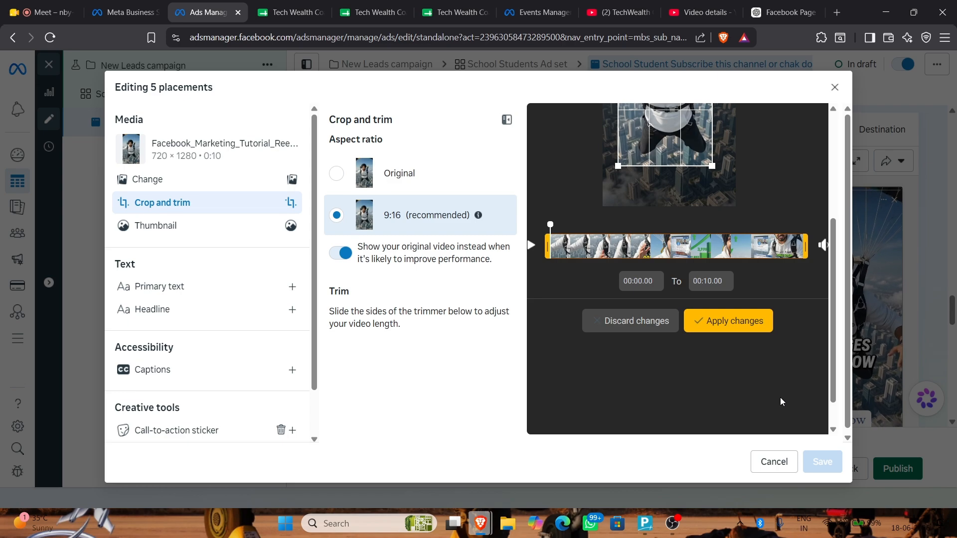
pyautogui.click(697, 321)
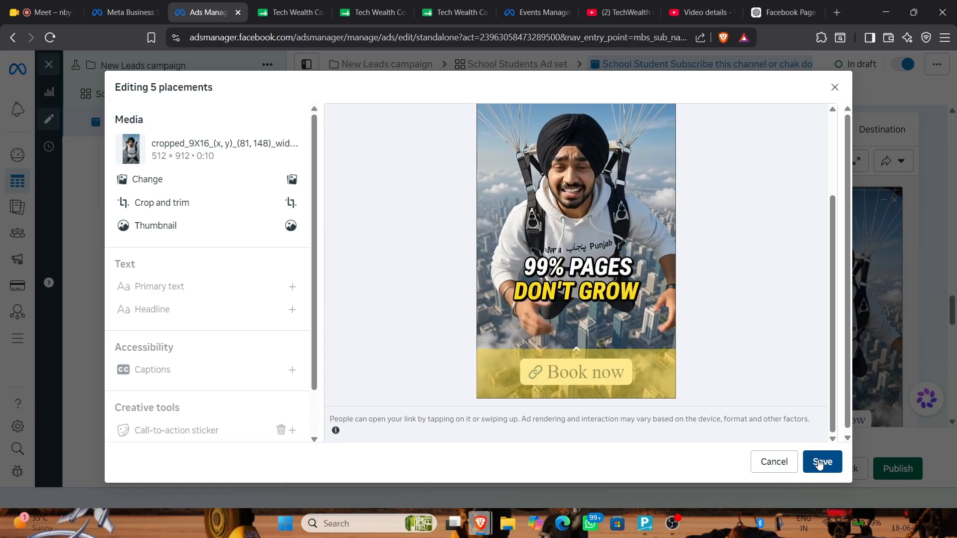
pyautogui.click(820, 462)
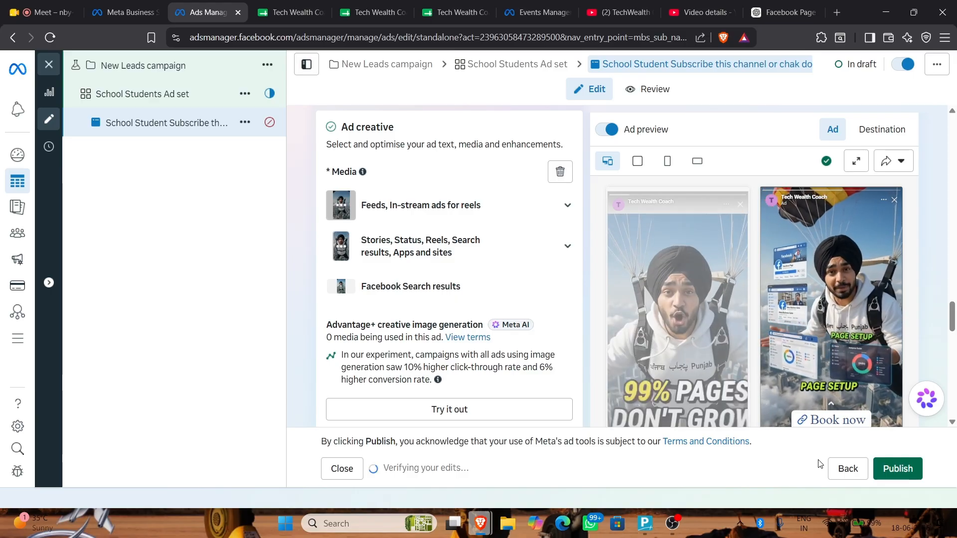
# With the ad publishing, bring the OBS recording window to the front
pyautogui.scroll(-10, 941, 399)
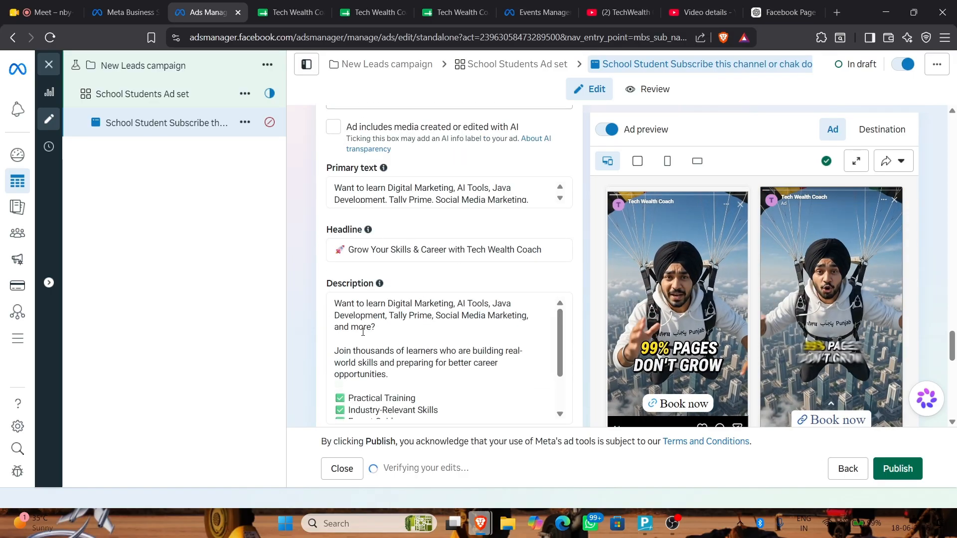
pyautogui.scroll(-4, 941, 399)
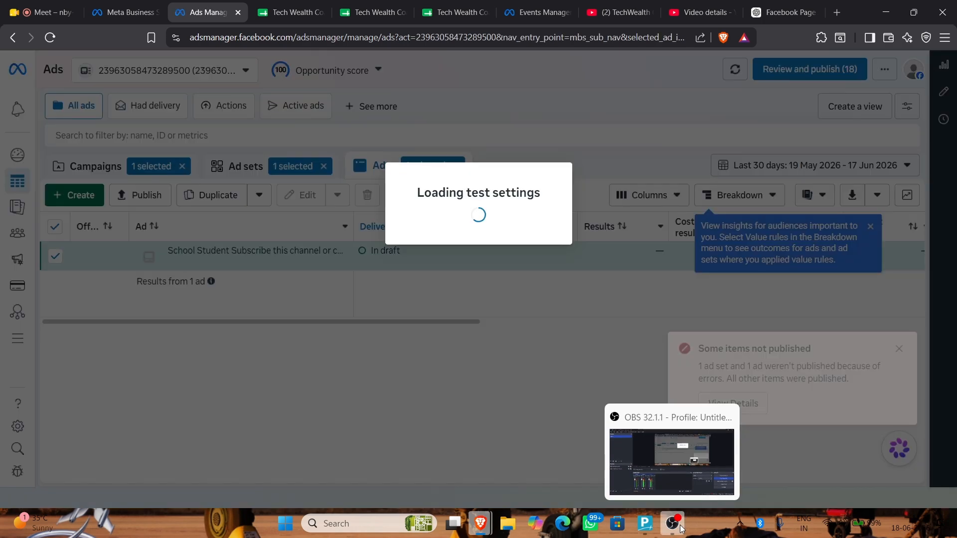
pyautogui.click(681, 527)
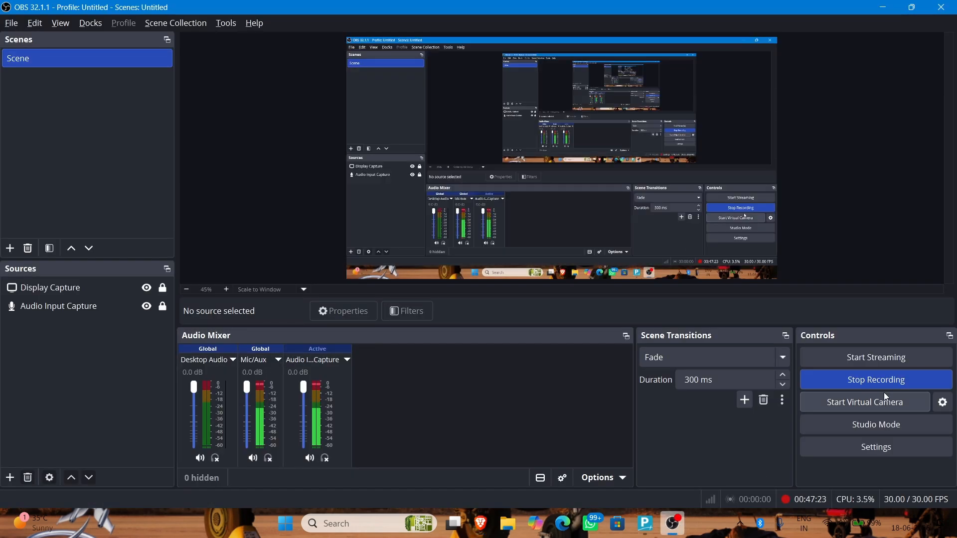